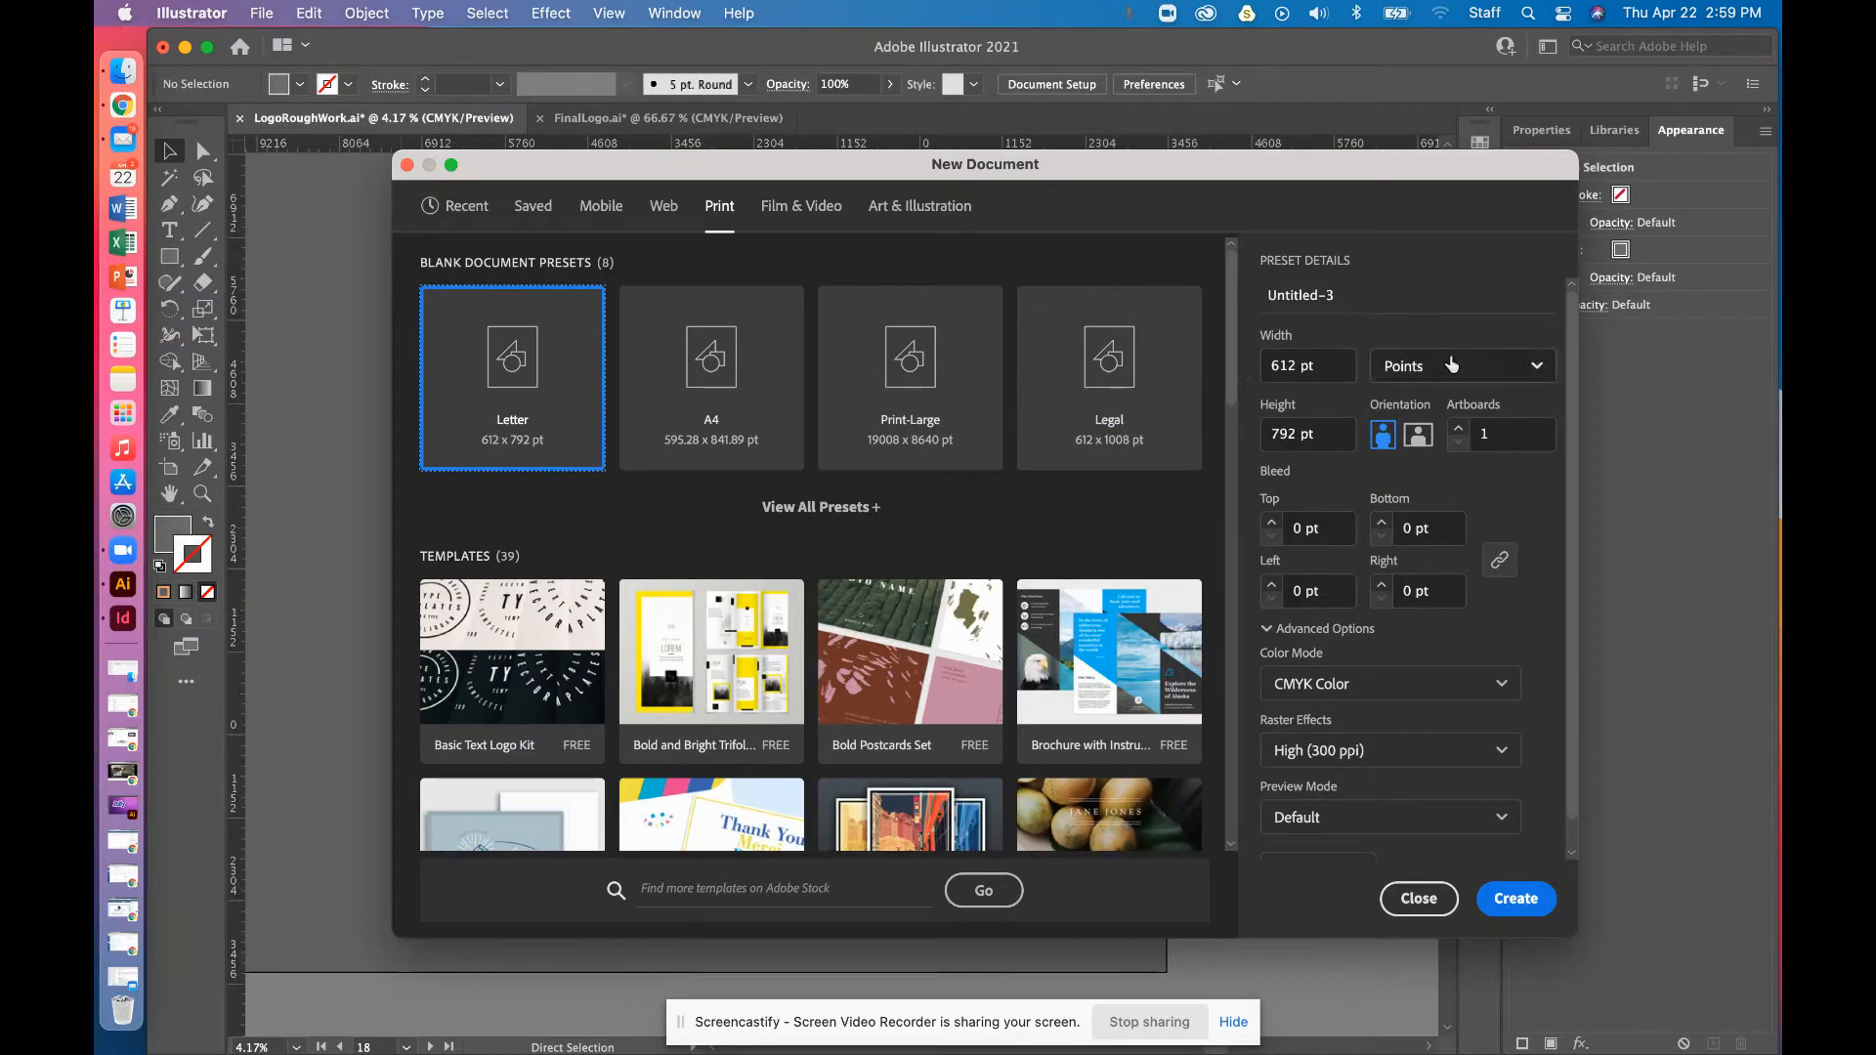
# Create a new document in inches measuring 3.5 in wide by 2 in high
pyautogui.click(1503, 367)
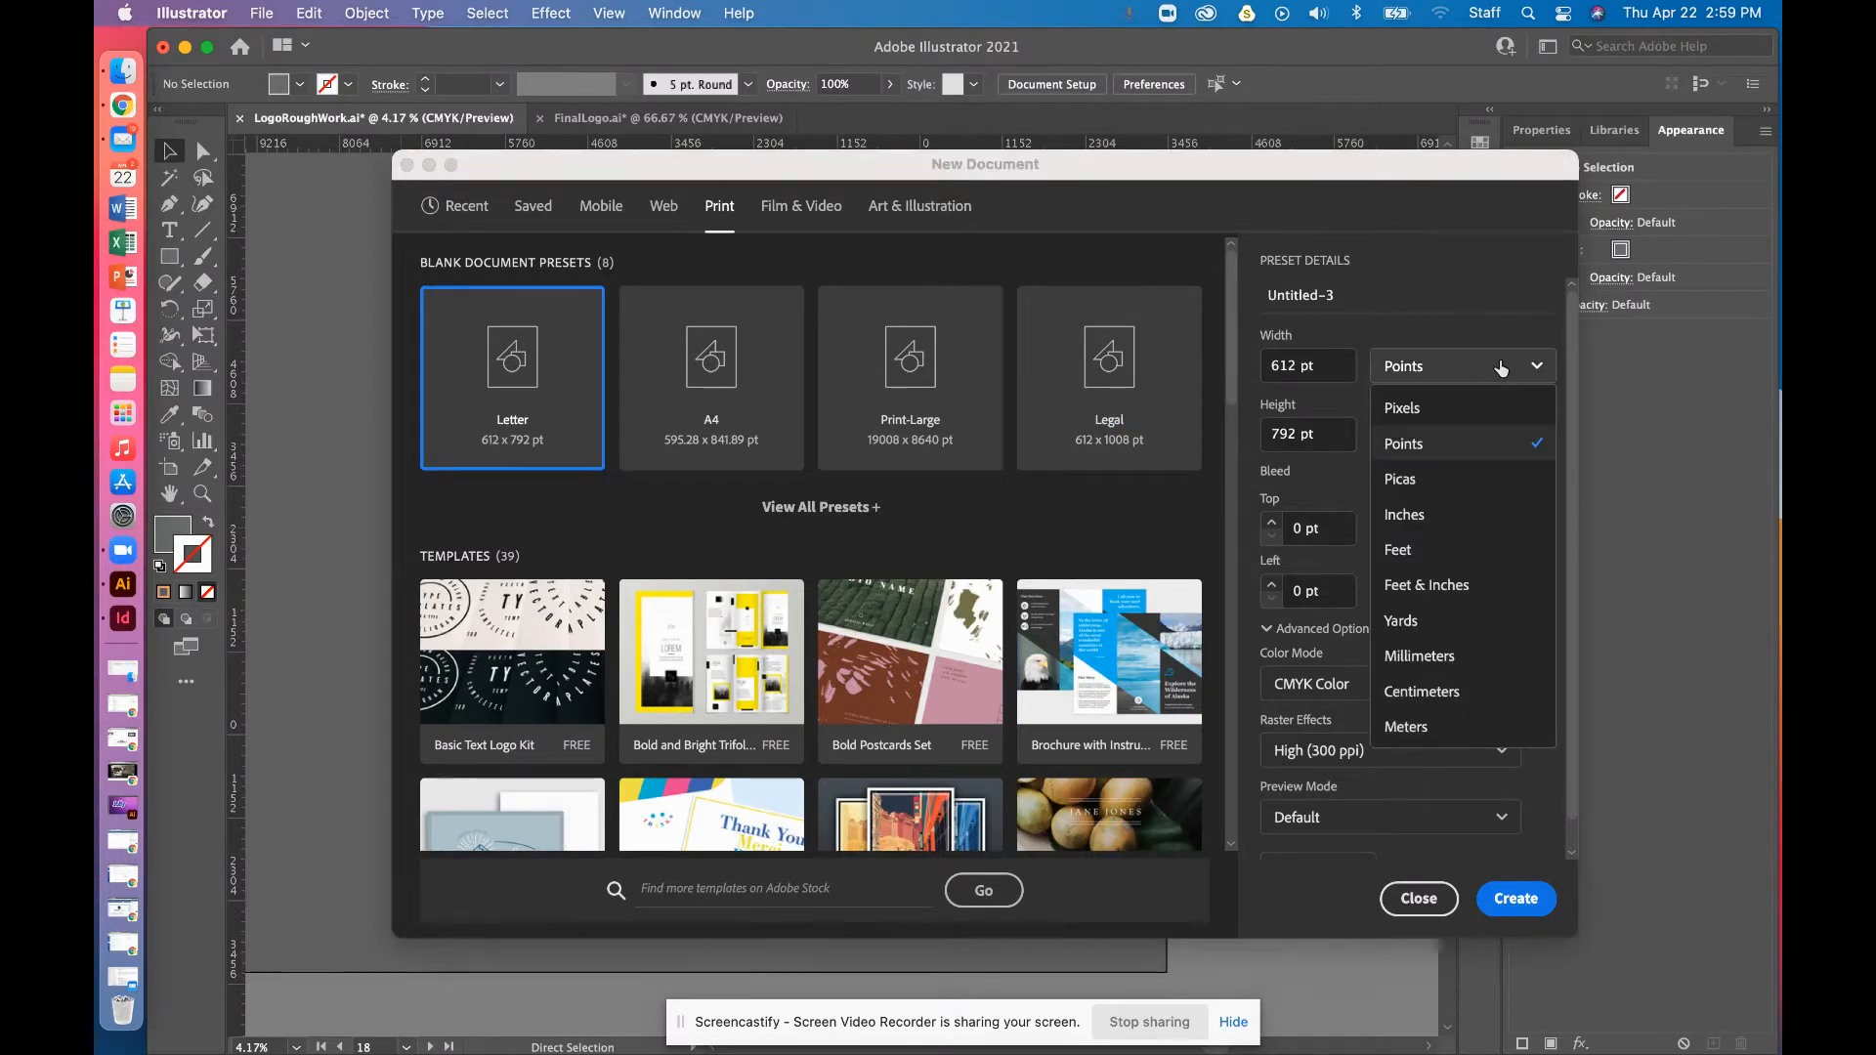
pyautogui.click(1414, 527)
pyautogui.moveTo(1314, 367); pyautogui.dragTo(1254, 372)
pyautogui.write('3.5')
pyautogui.press('Tab')
pyautogui.press('Tab')
pyautogui.write('2')
pyautogui.press('Tab')
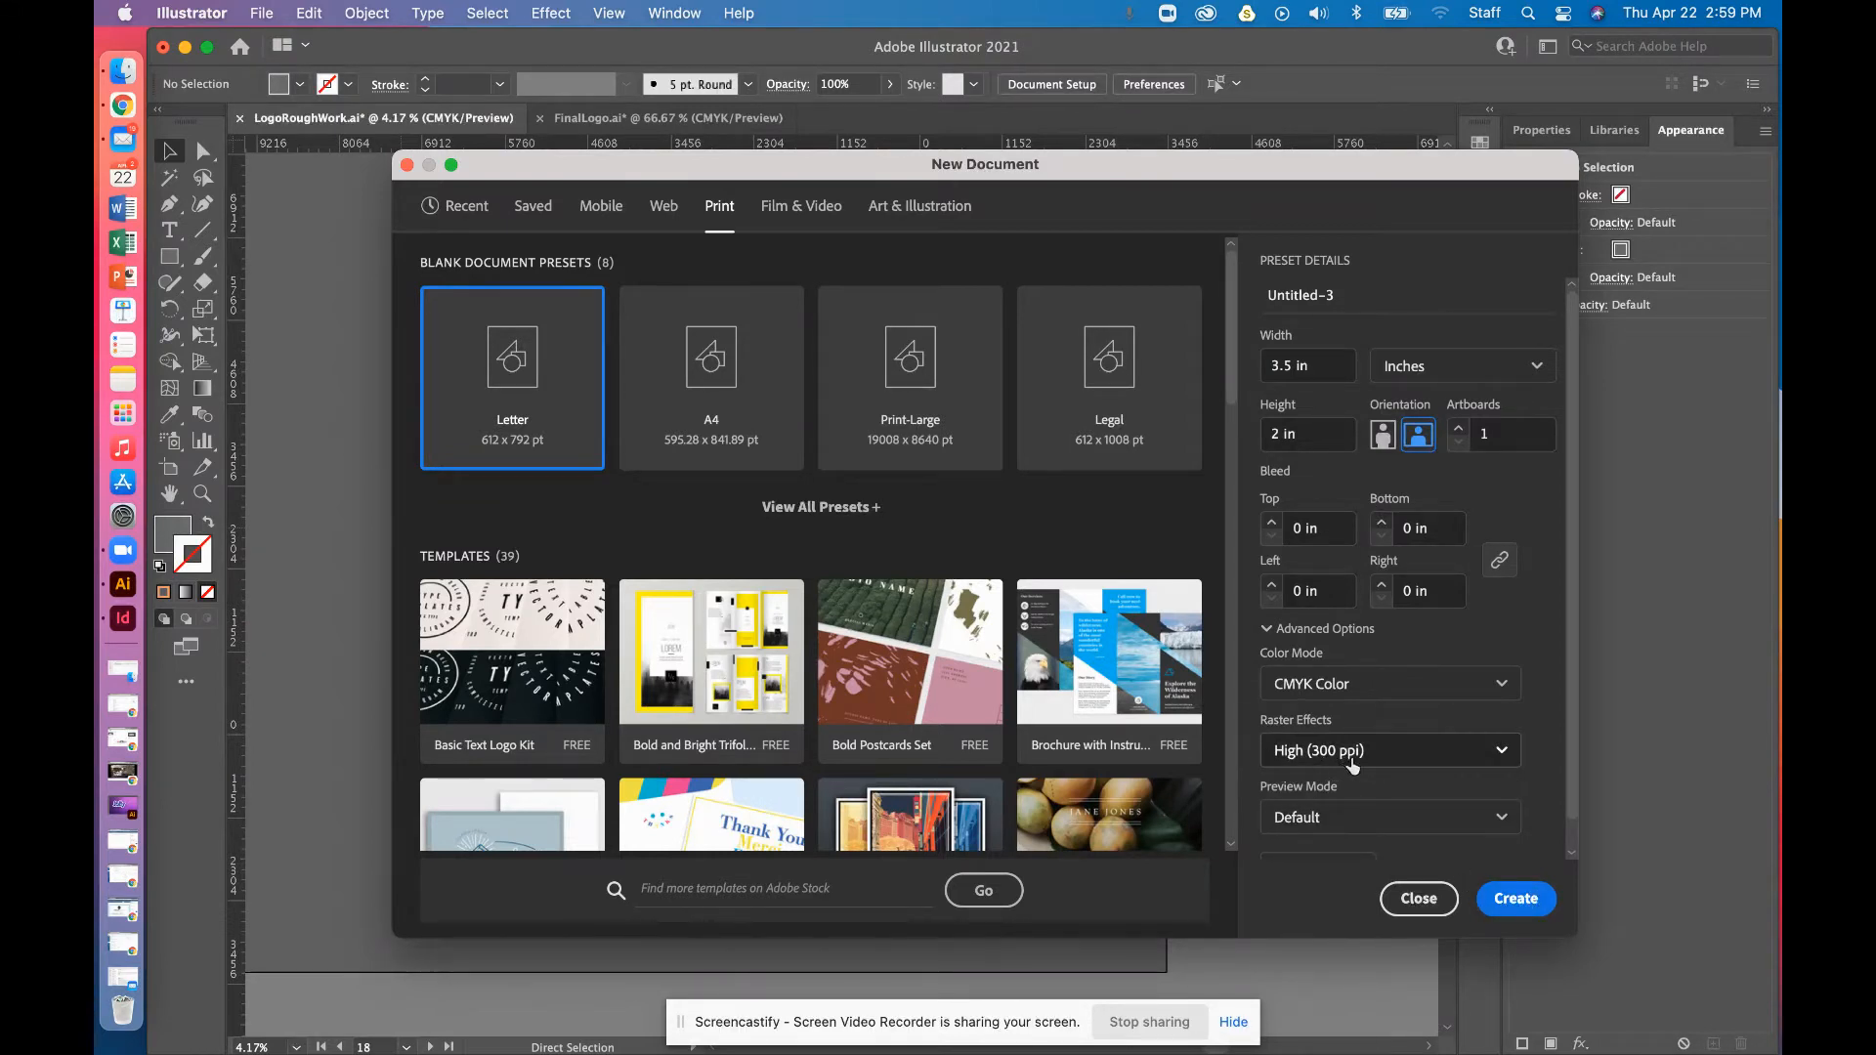
pyautogui.click(1530, 908)
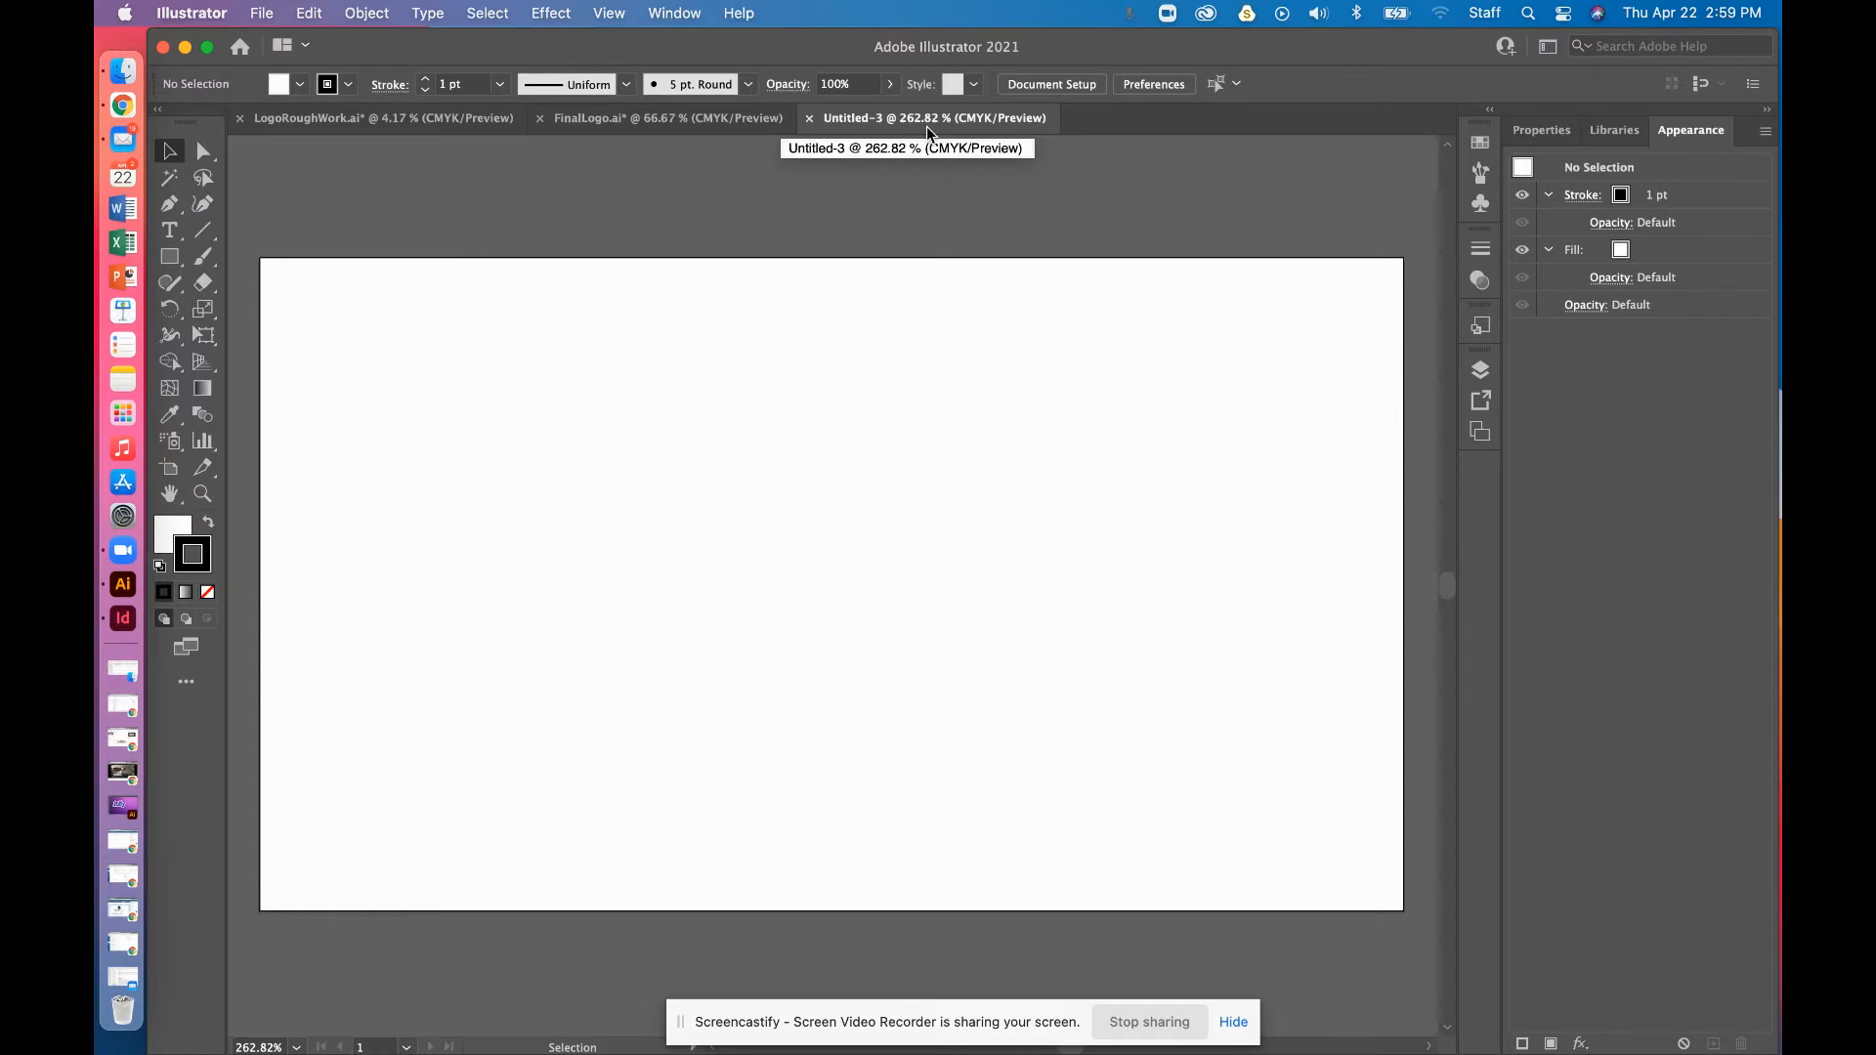
pyautogui.press('super+1')
pyautogui.press('v')
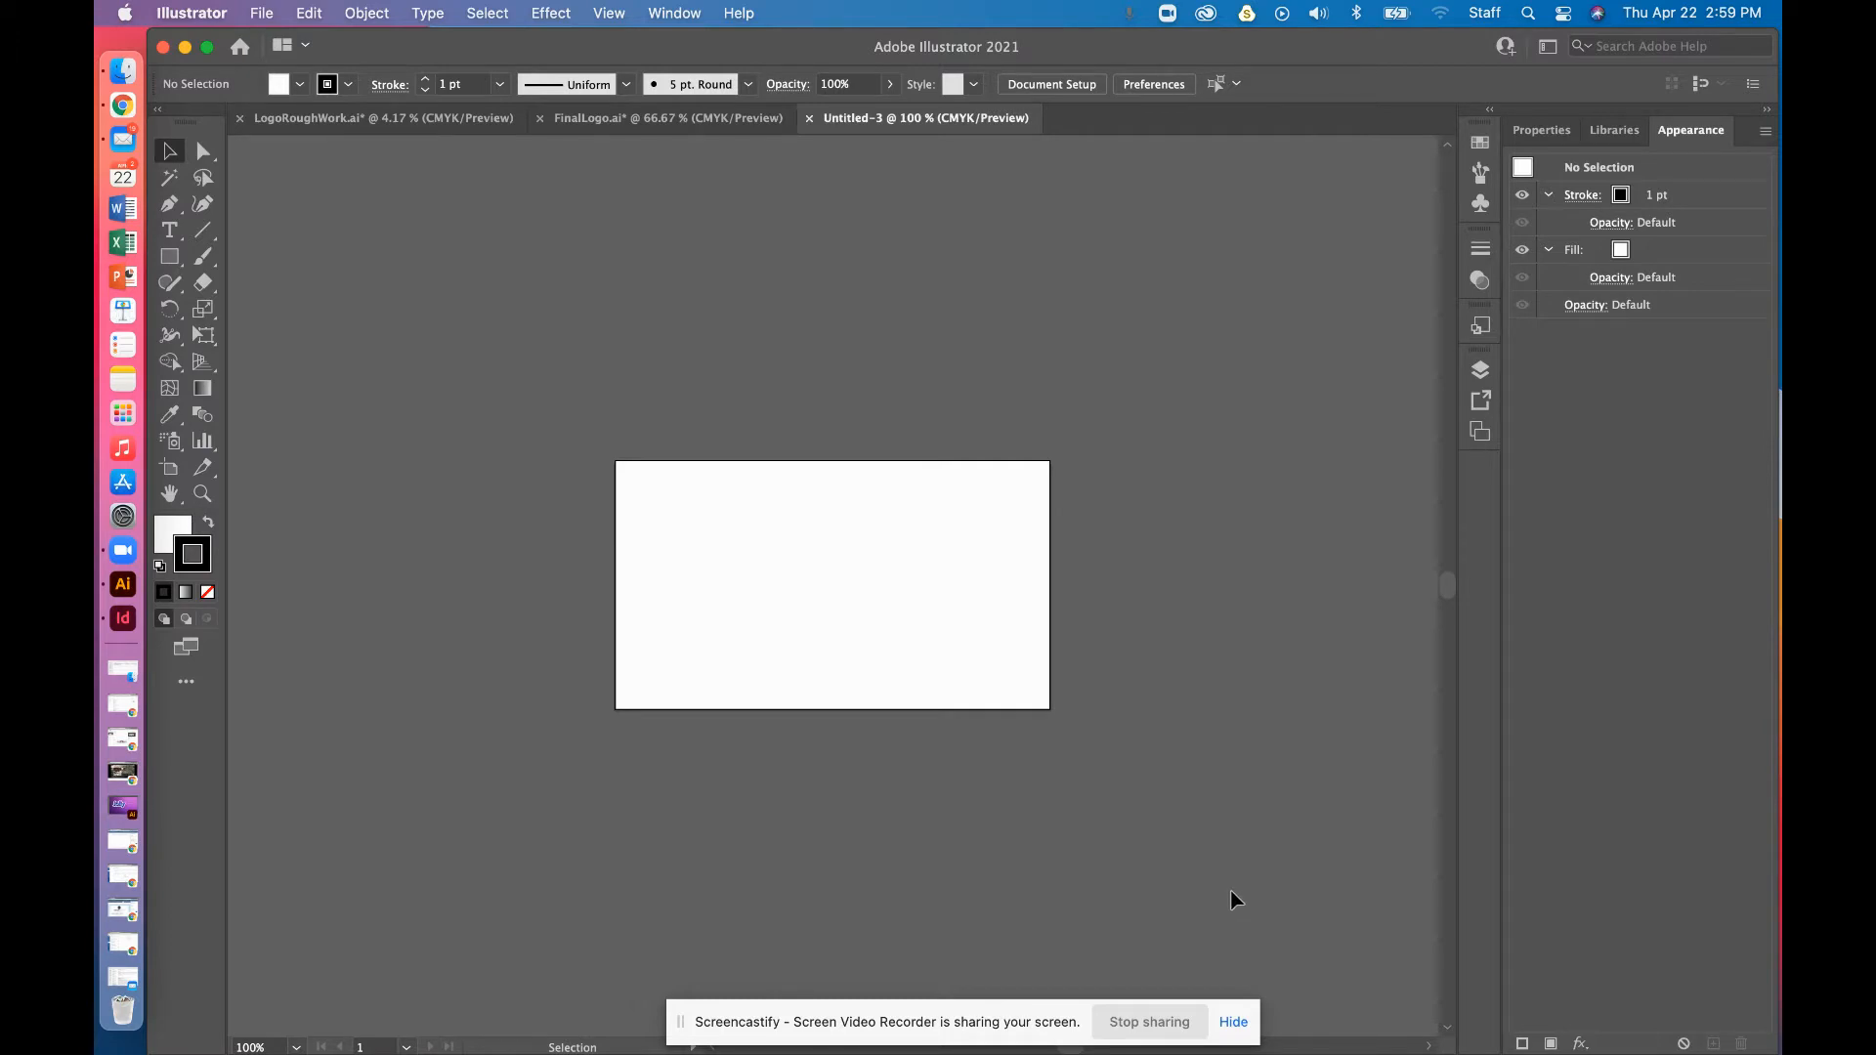
pyautogui.press('super+equal')
pyautogui.press('super+equal')
pyautogui.press('super+equal')
pyautogui.press('super+equal')
pyautogui.moveTo(966, 885); pyautogui.dragTo(1458, 420)
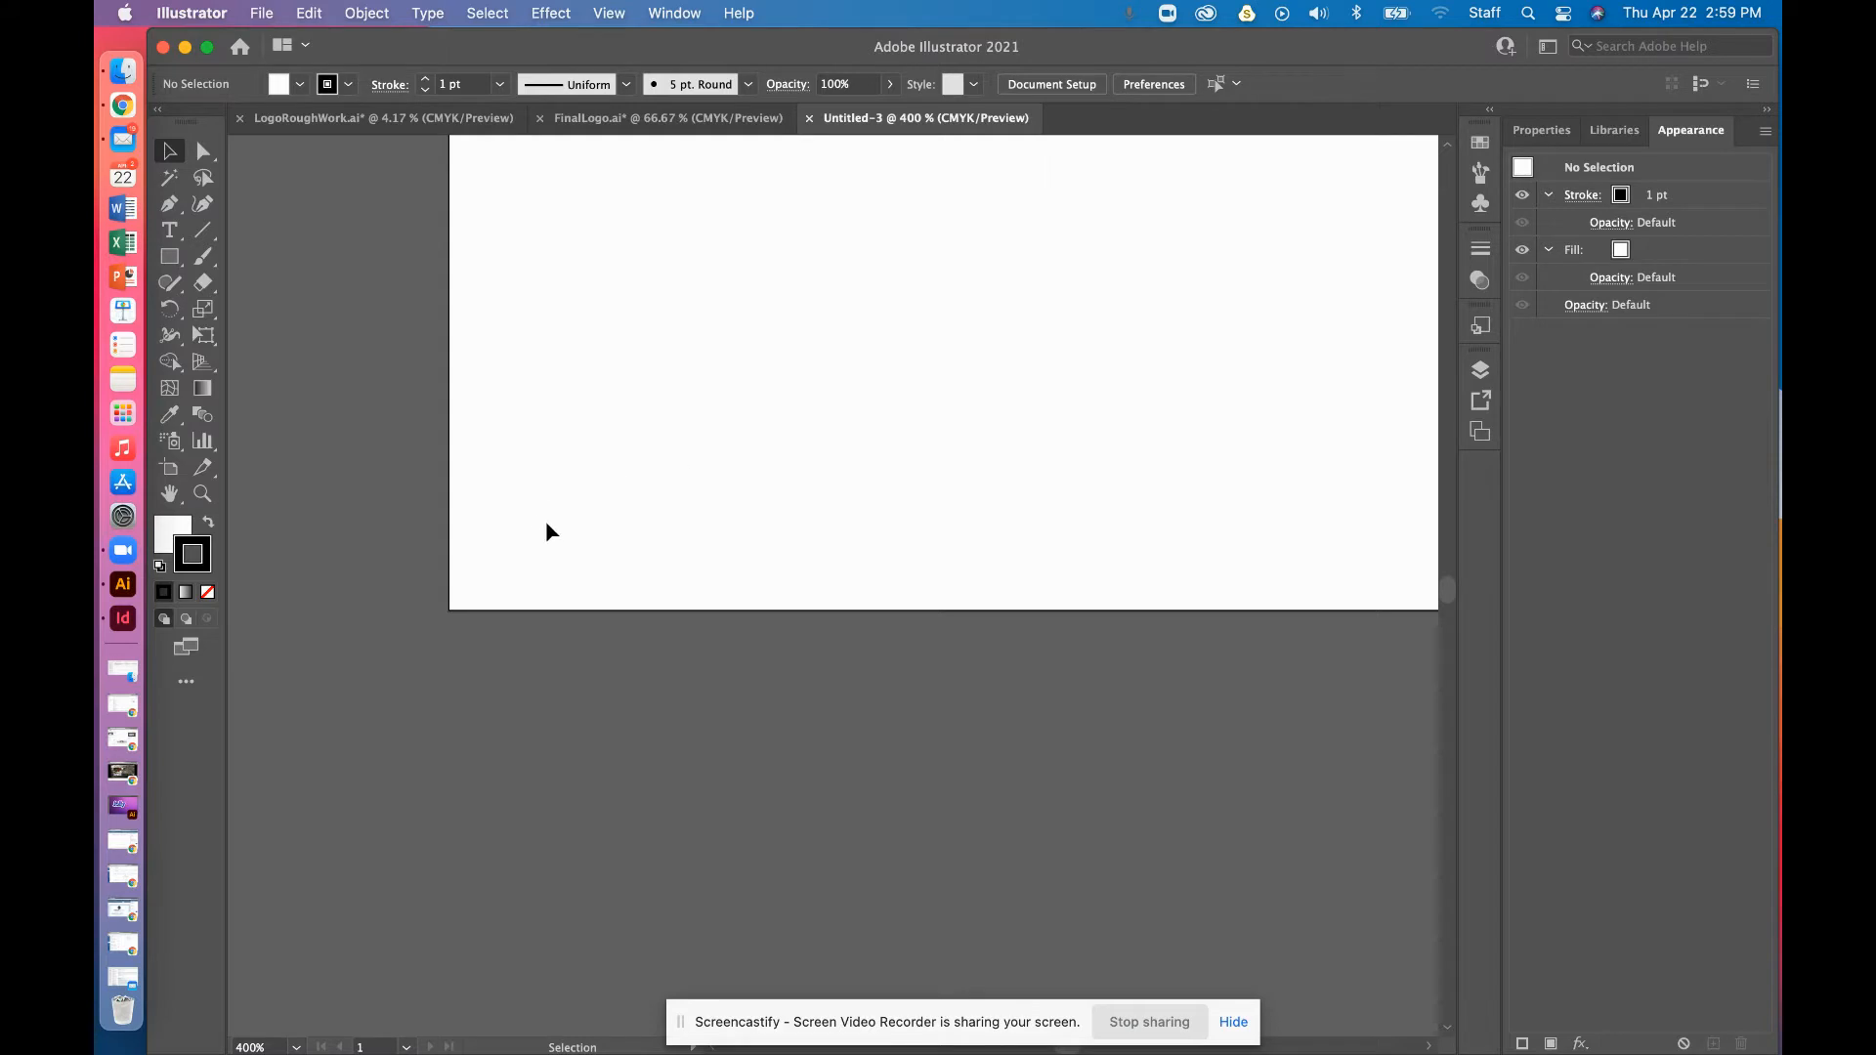
pyautogui.press('super+minus')
pyautogui.press('super+minus')
pyautogui.press('super+minus')
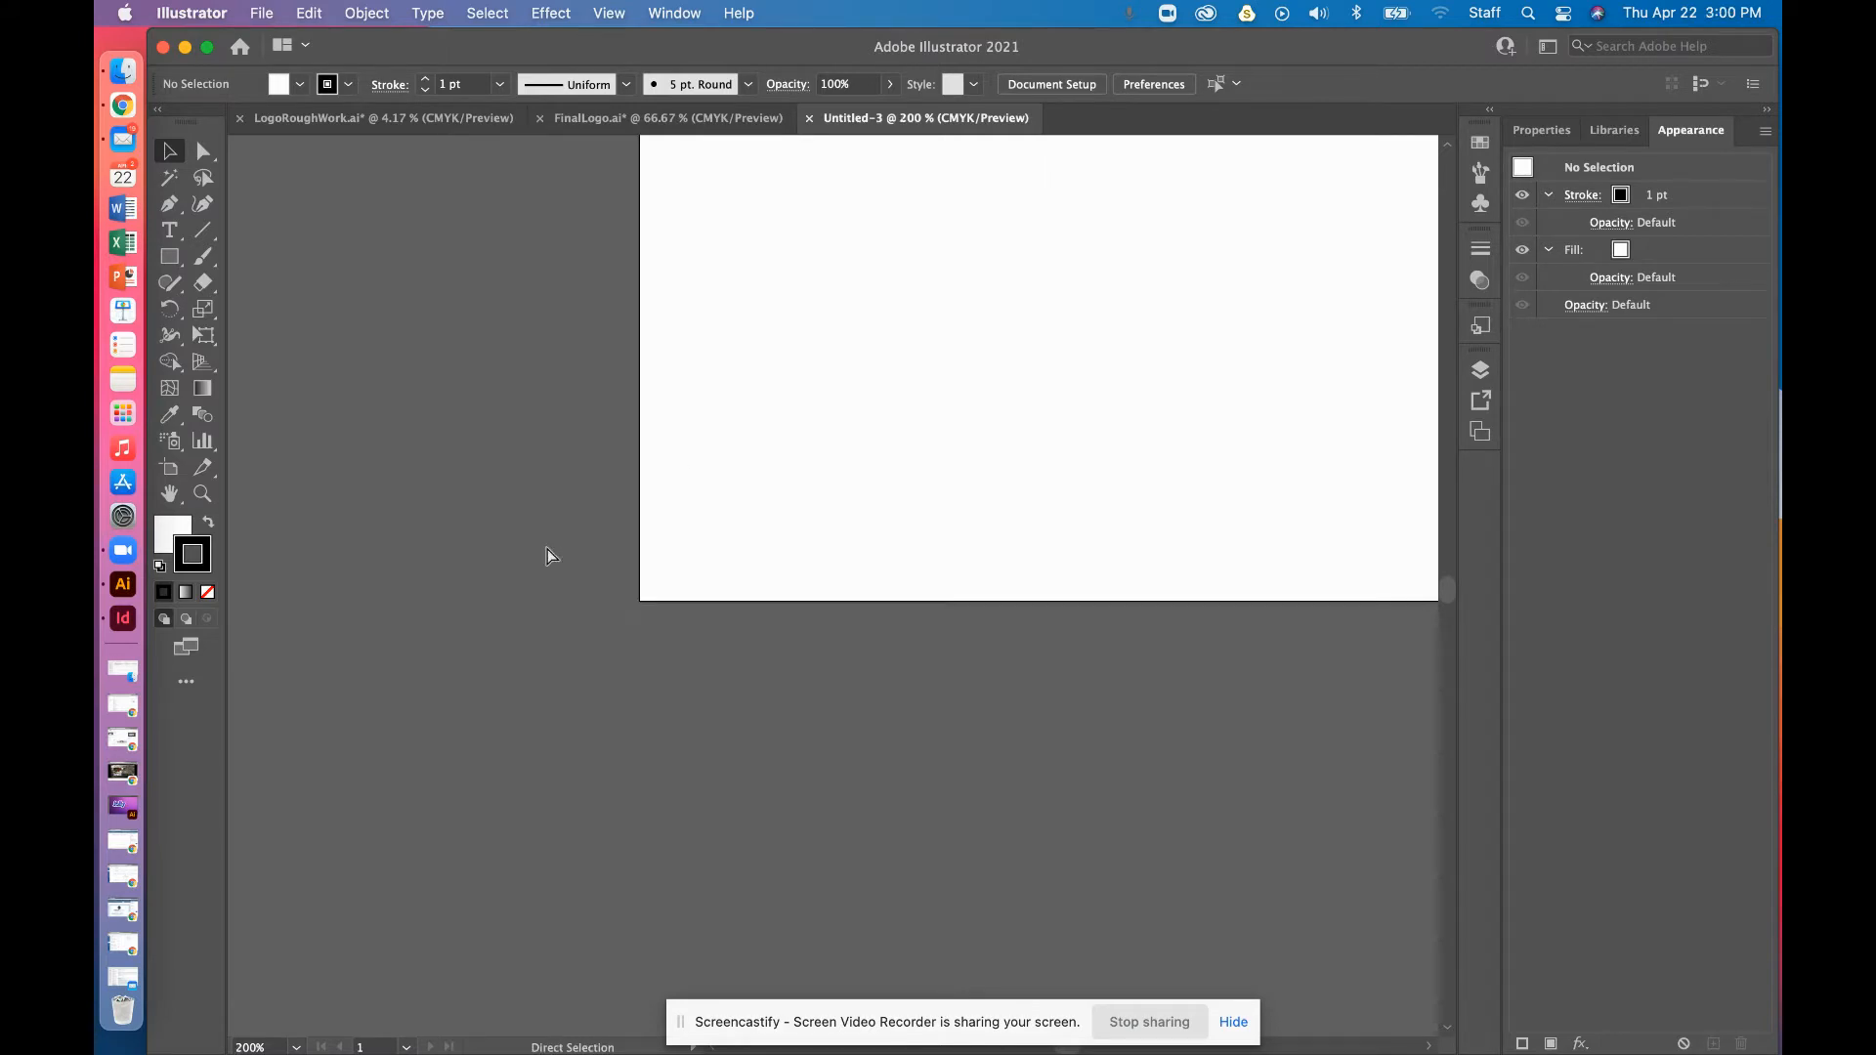
pyautogui.press('super+equal')
pyautogui.press('super+equal')
pyautogui.press('super+equal')
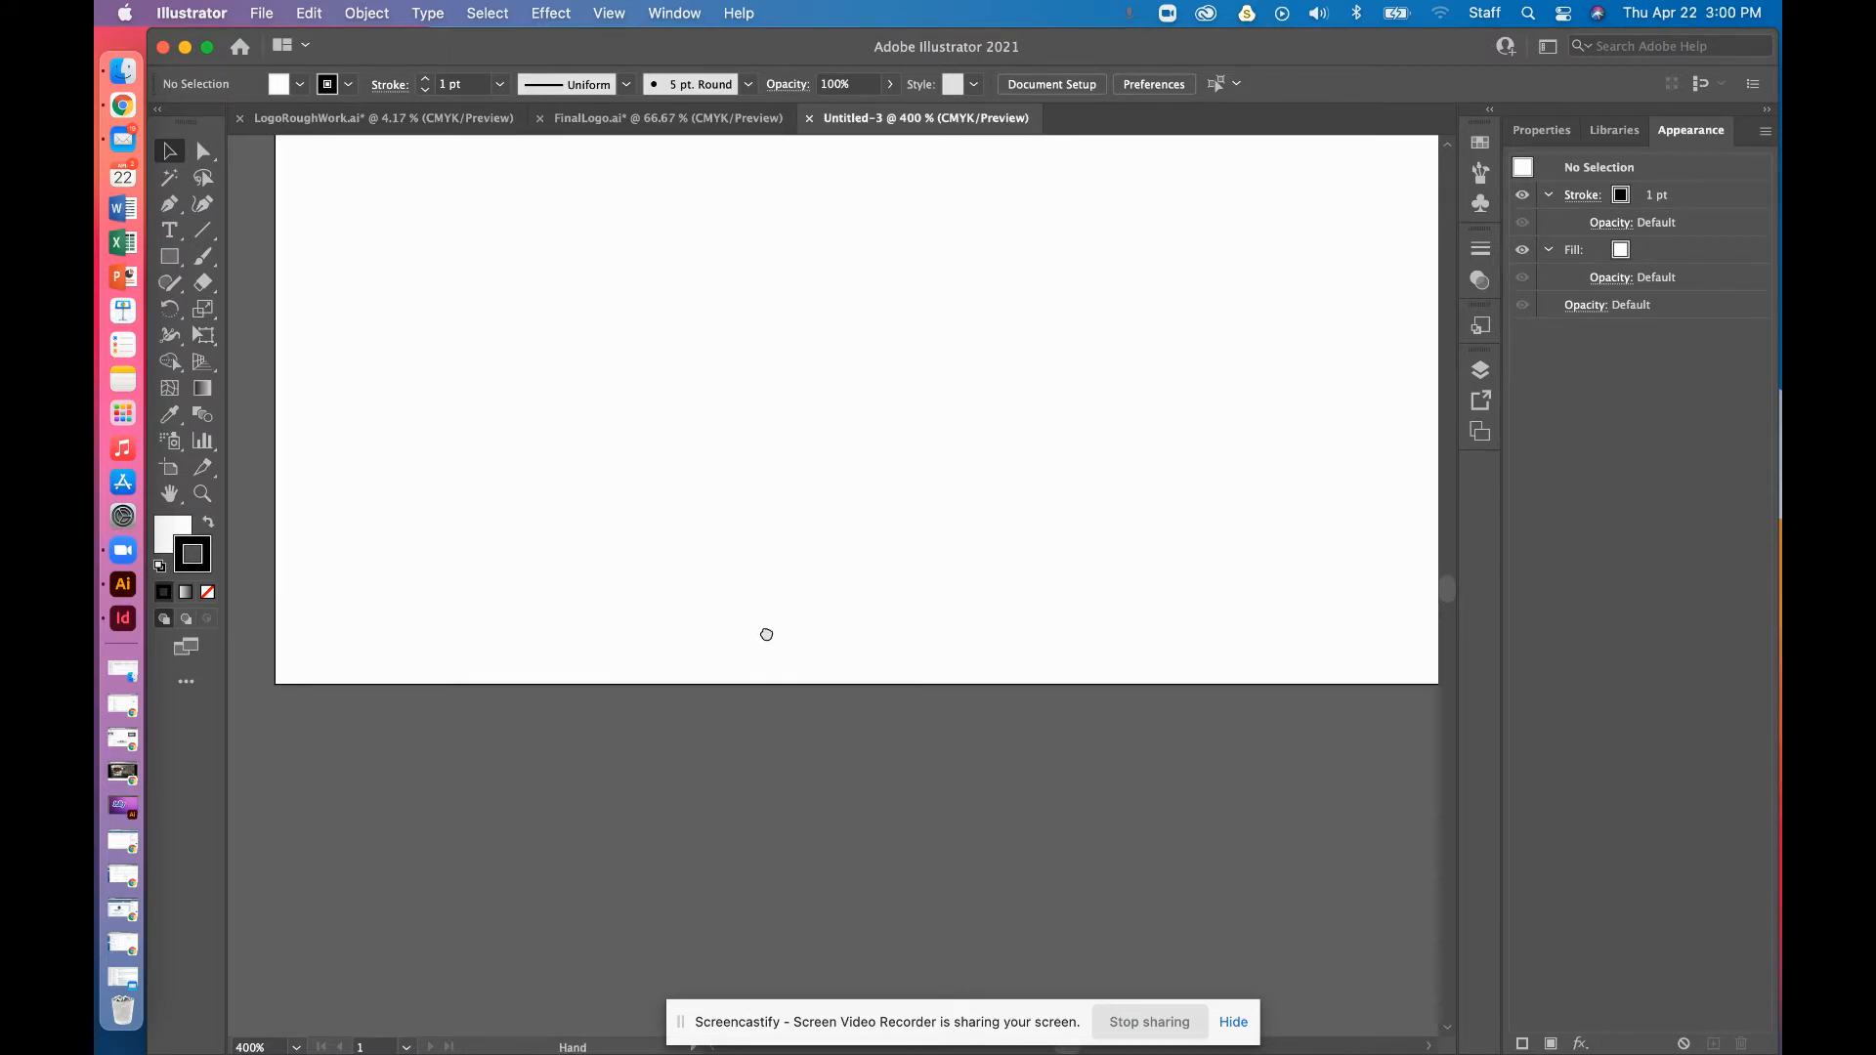
pyautogui.press('super+minus')
pyautogui.press('super+minus')
pyautogui.press('super+minus')
pyautogui.press('super+minus')
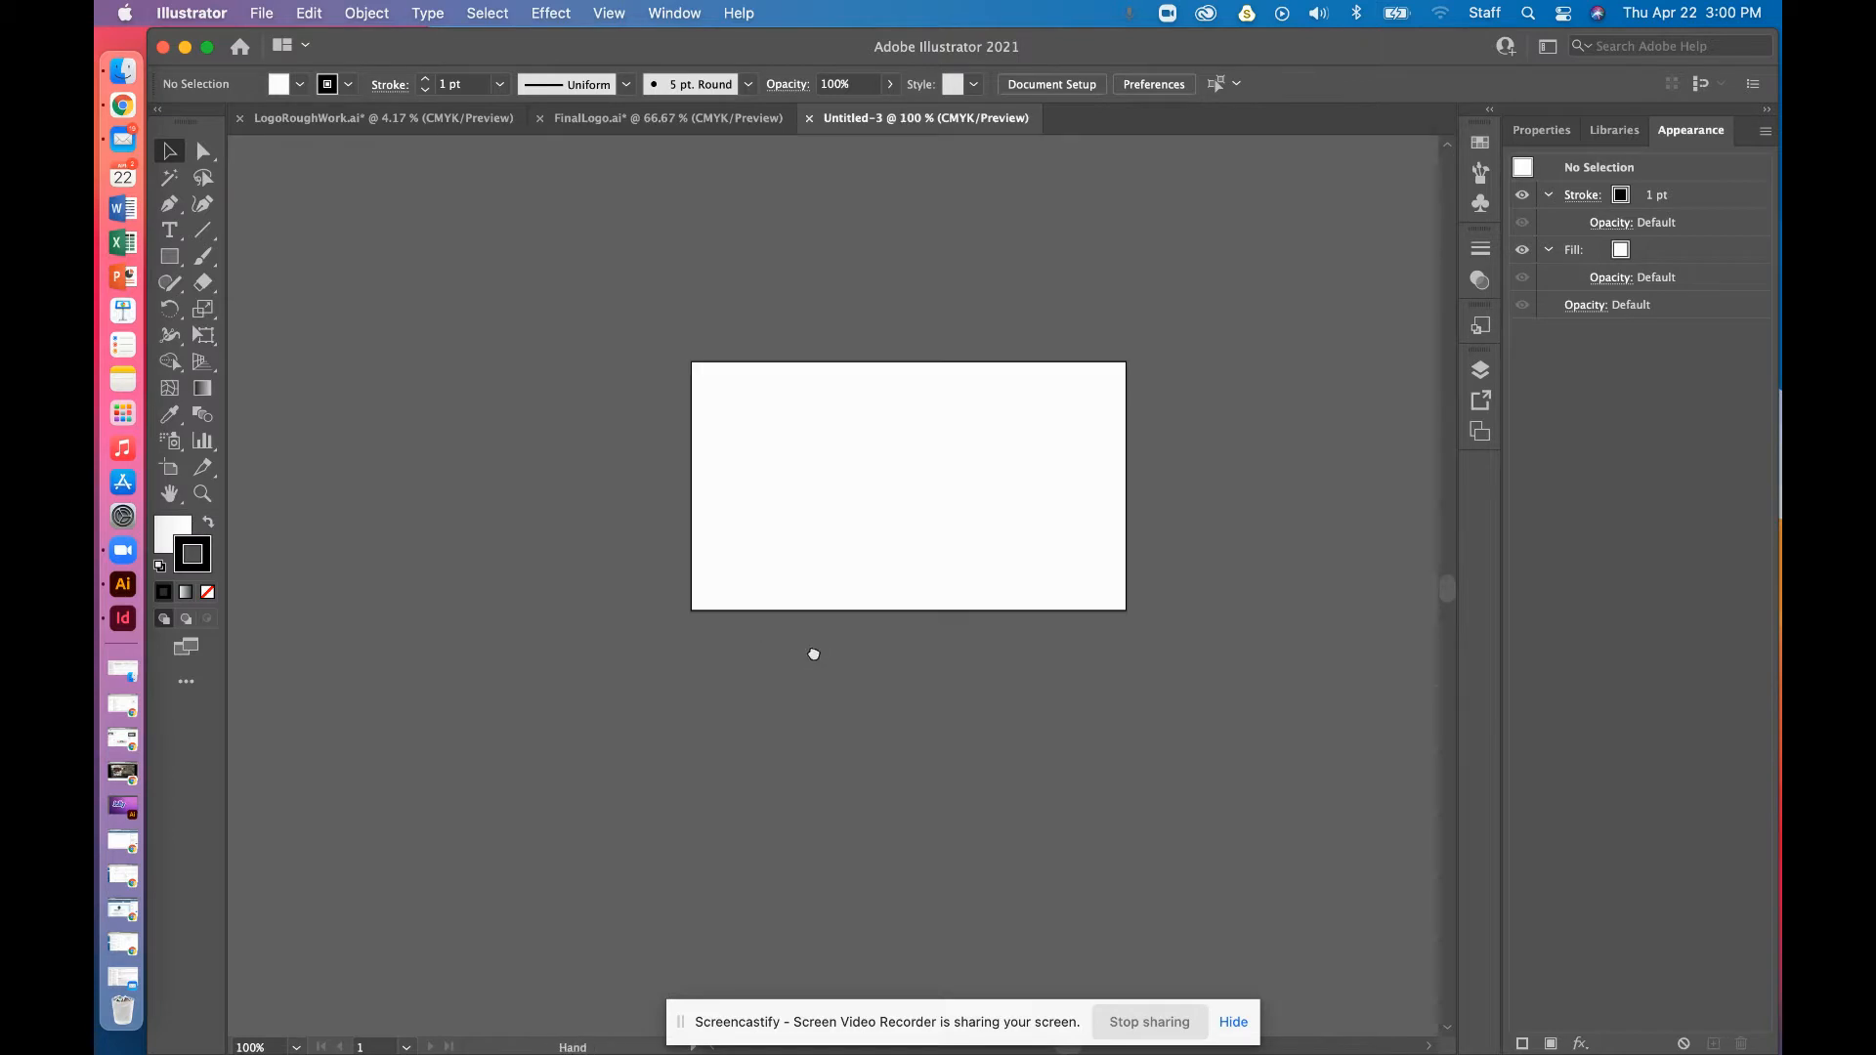
pyautogui.moveTo(816, 657); pyautogui.dragTo(712, 785)
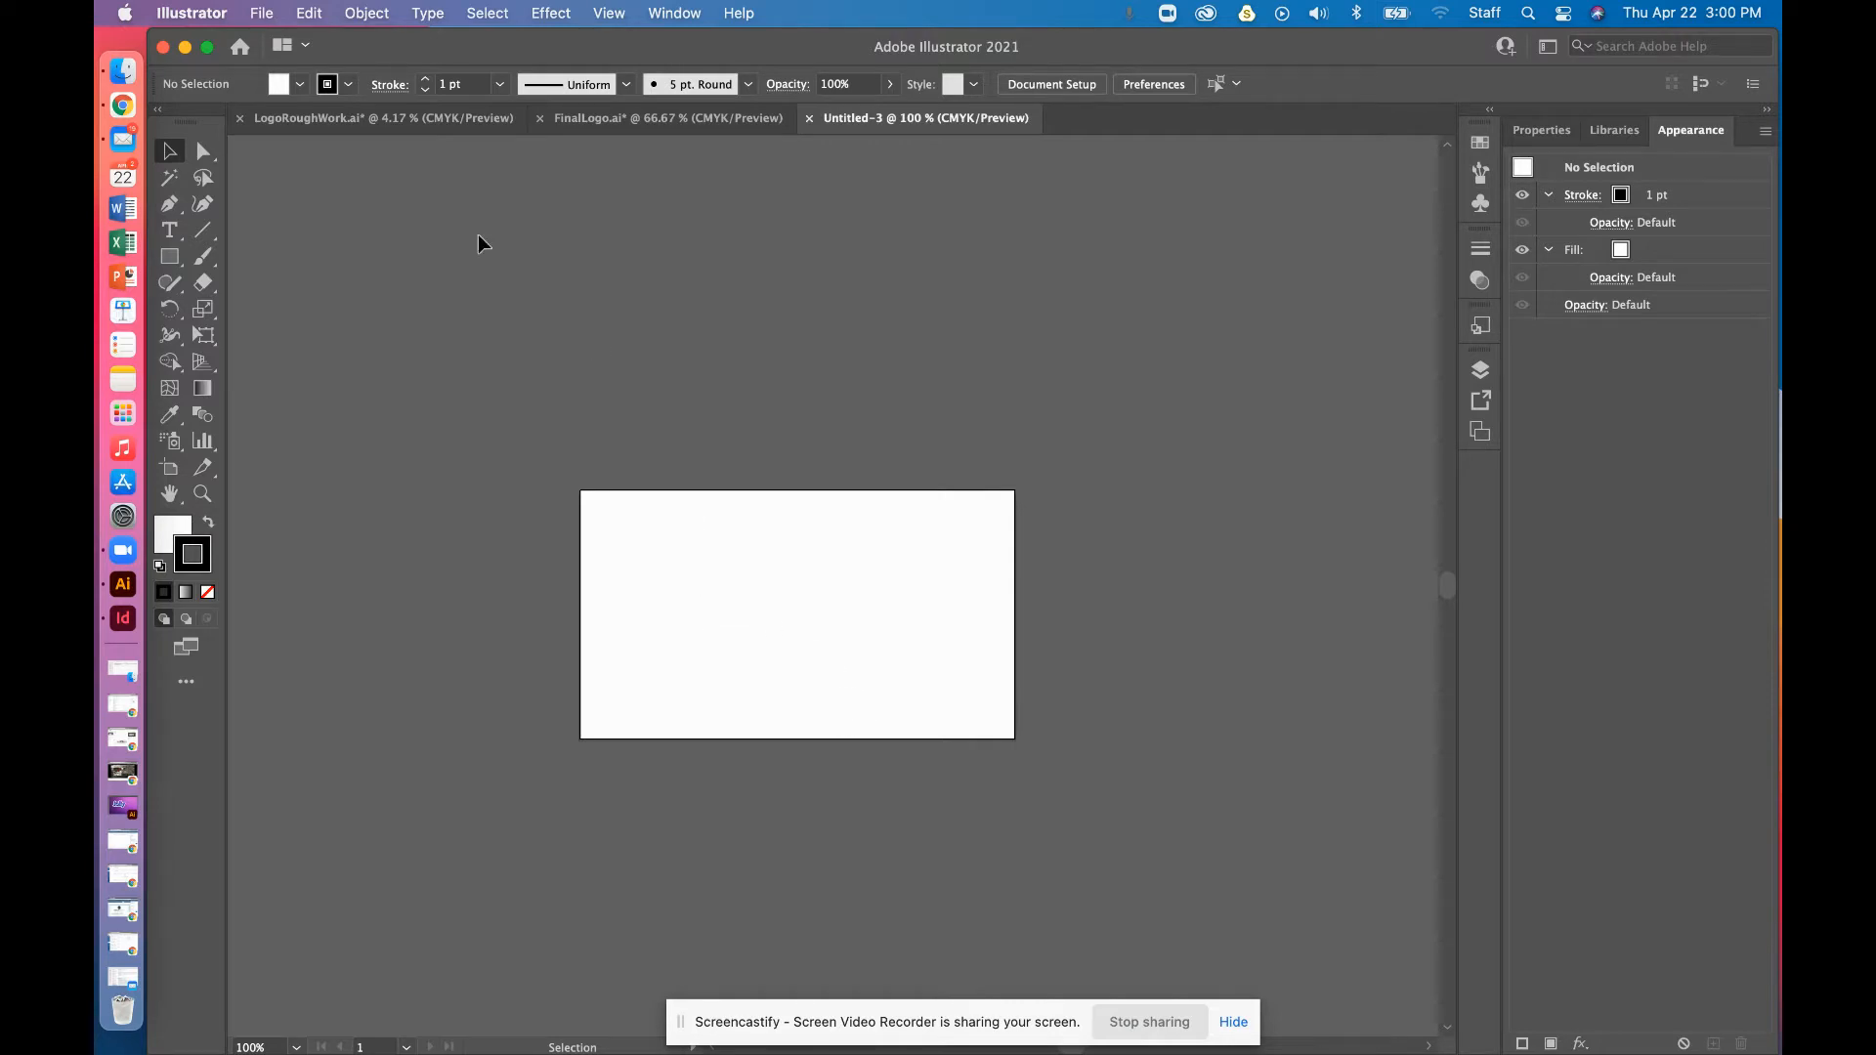
# Add a second layer and three more artboards, then bring all four into view
pyautogui.click(1487, 379)
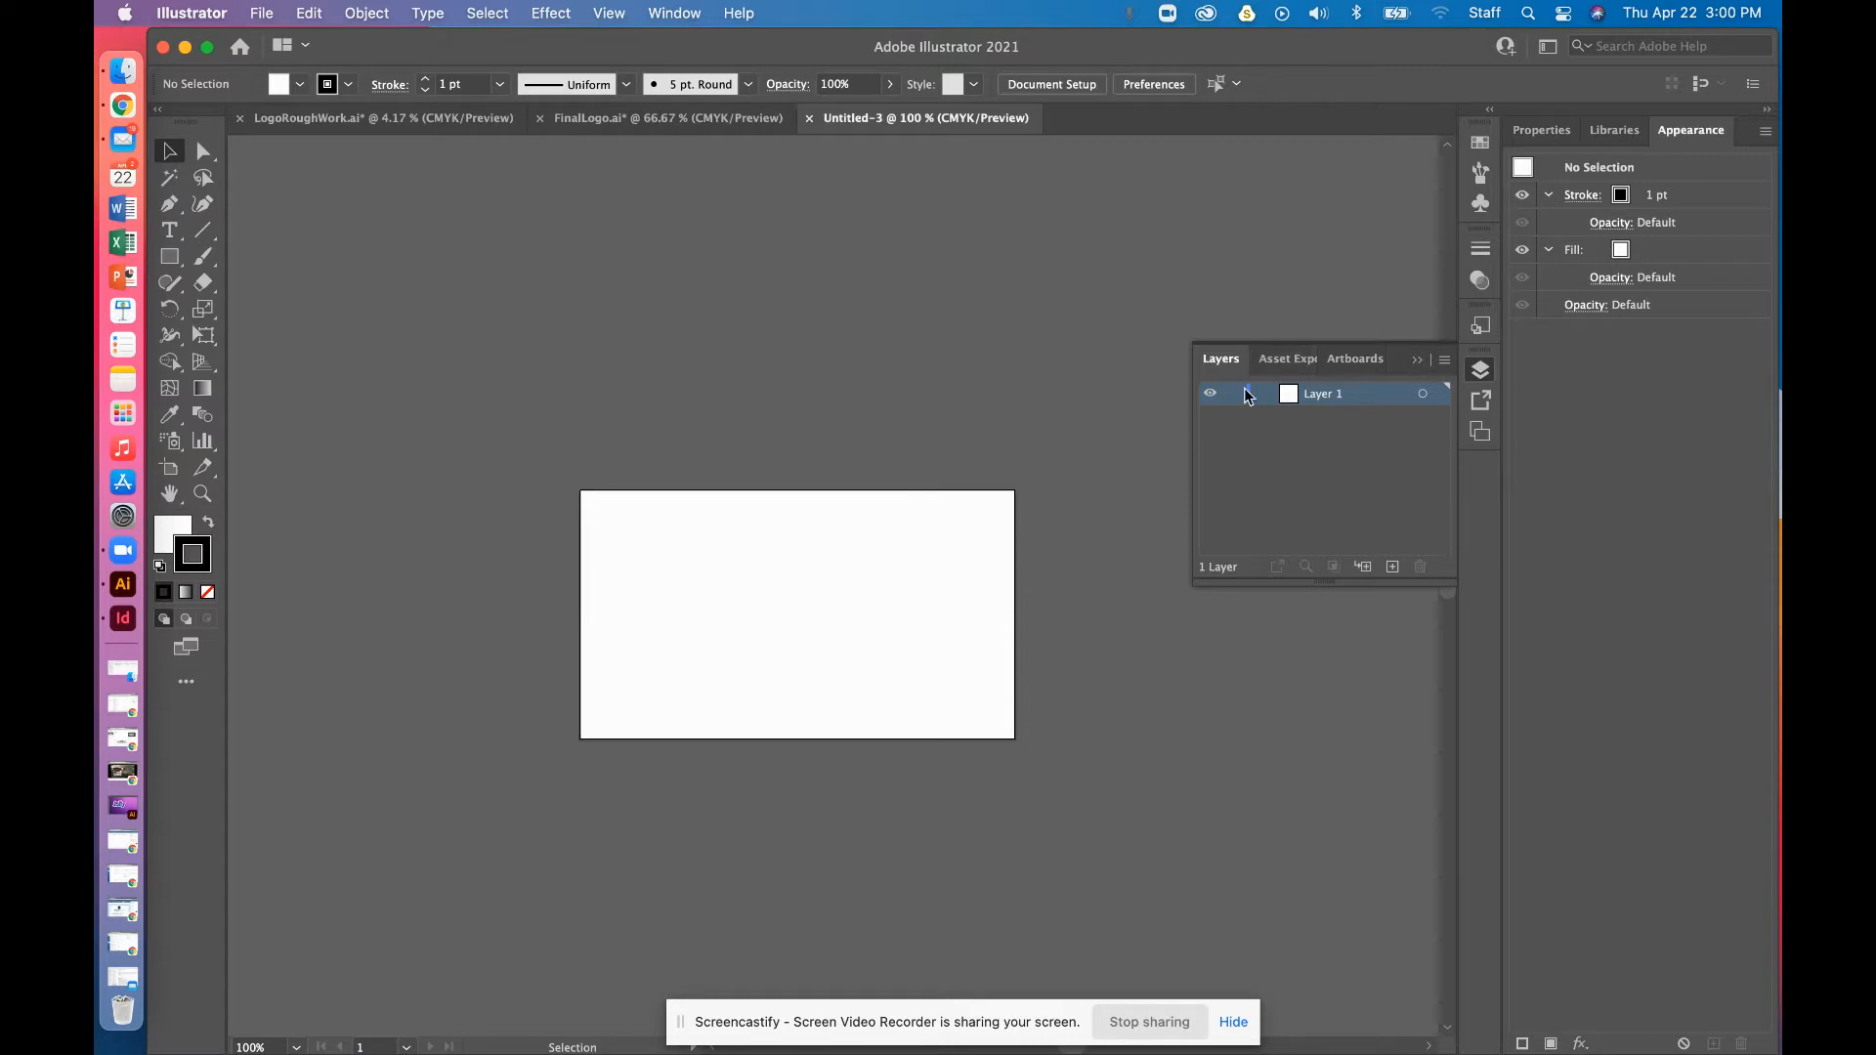
pyautogui.click(1392, 567)
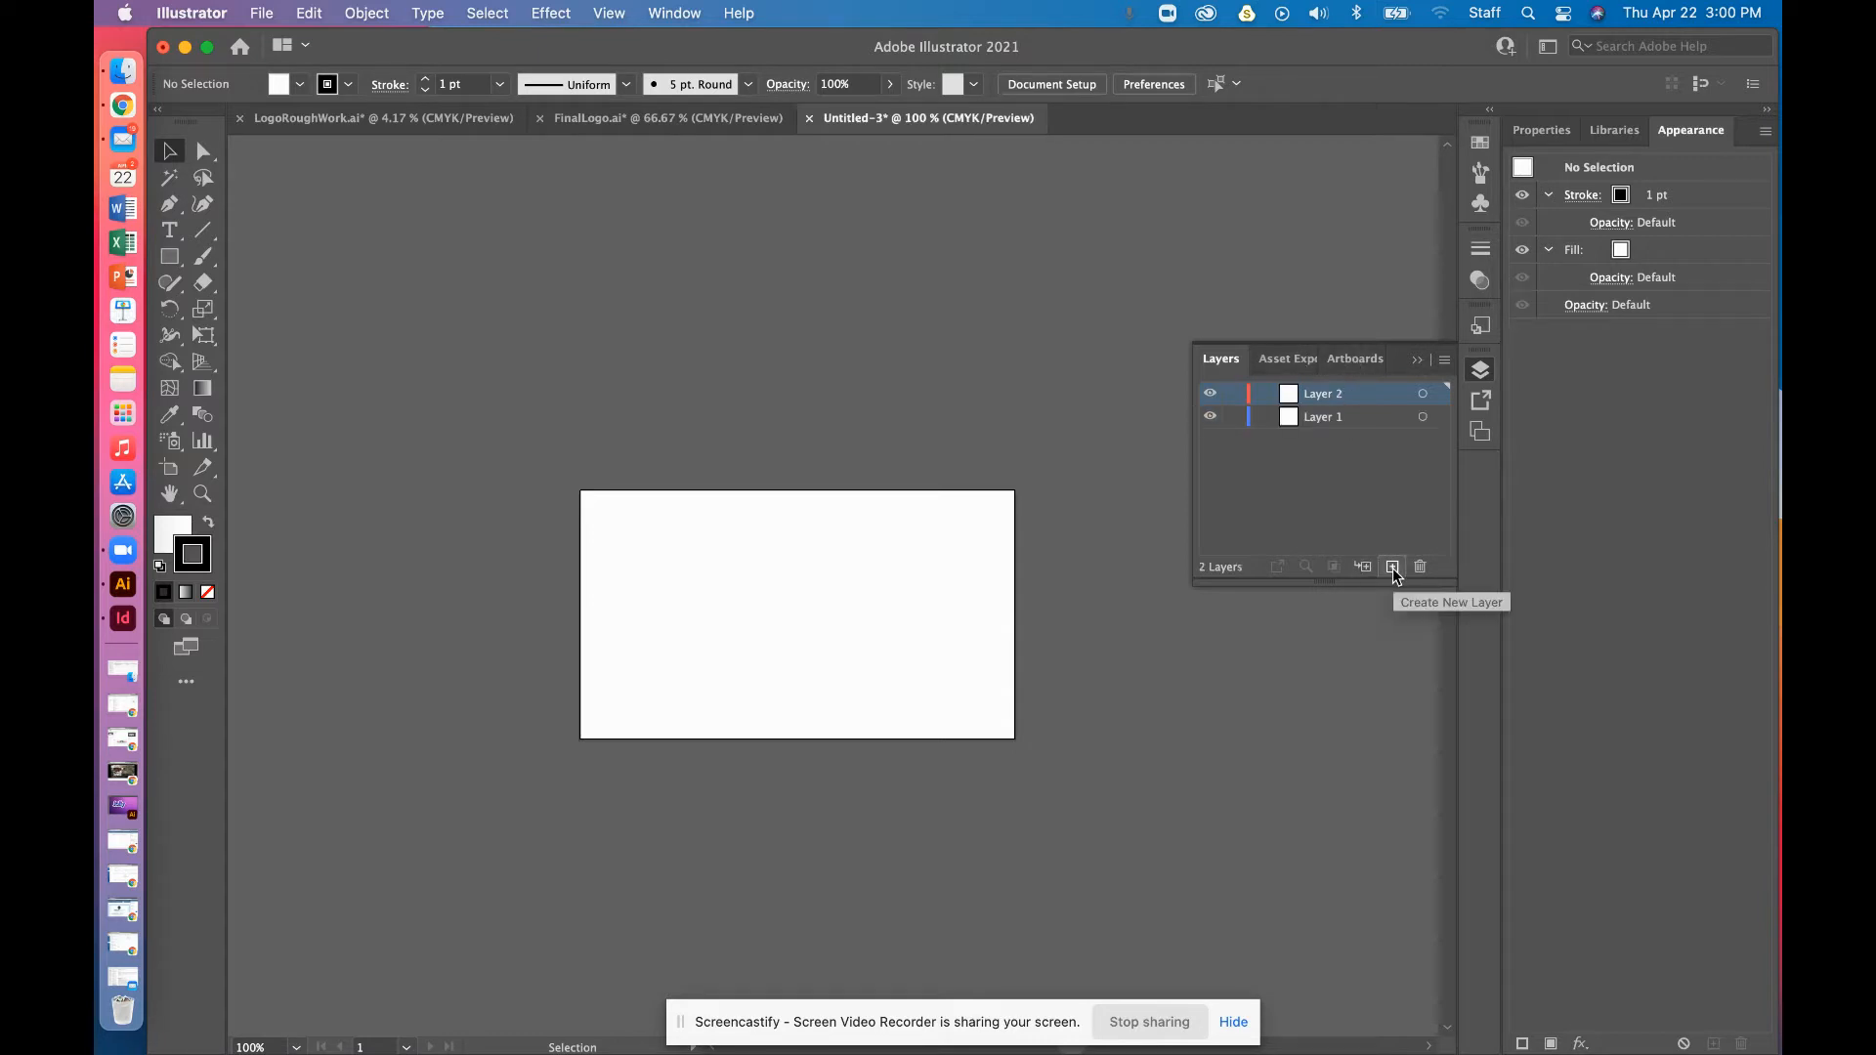
pyautogui.click(1362, 365)
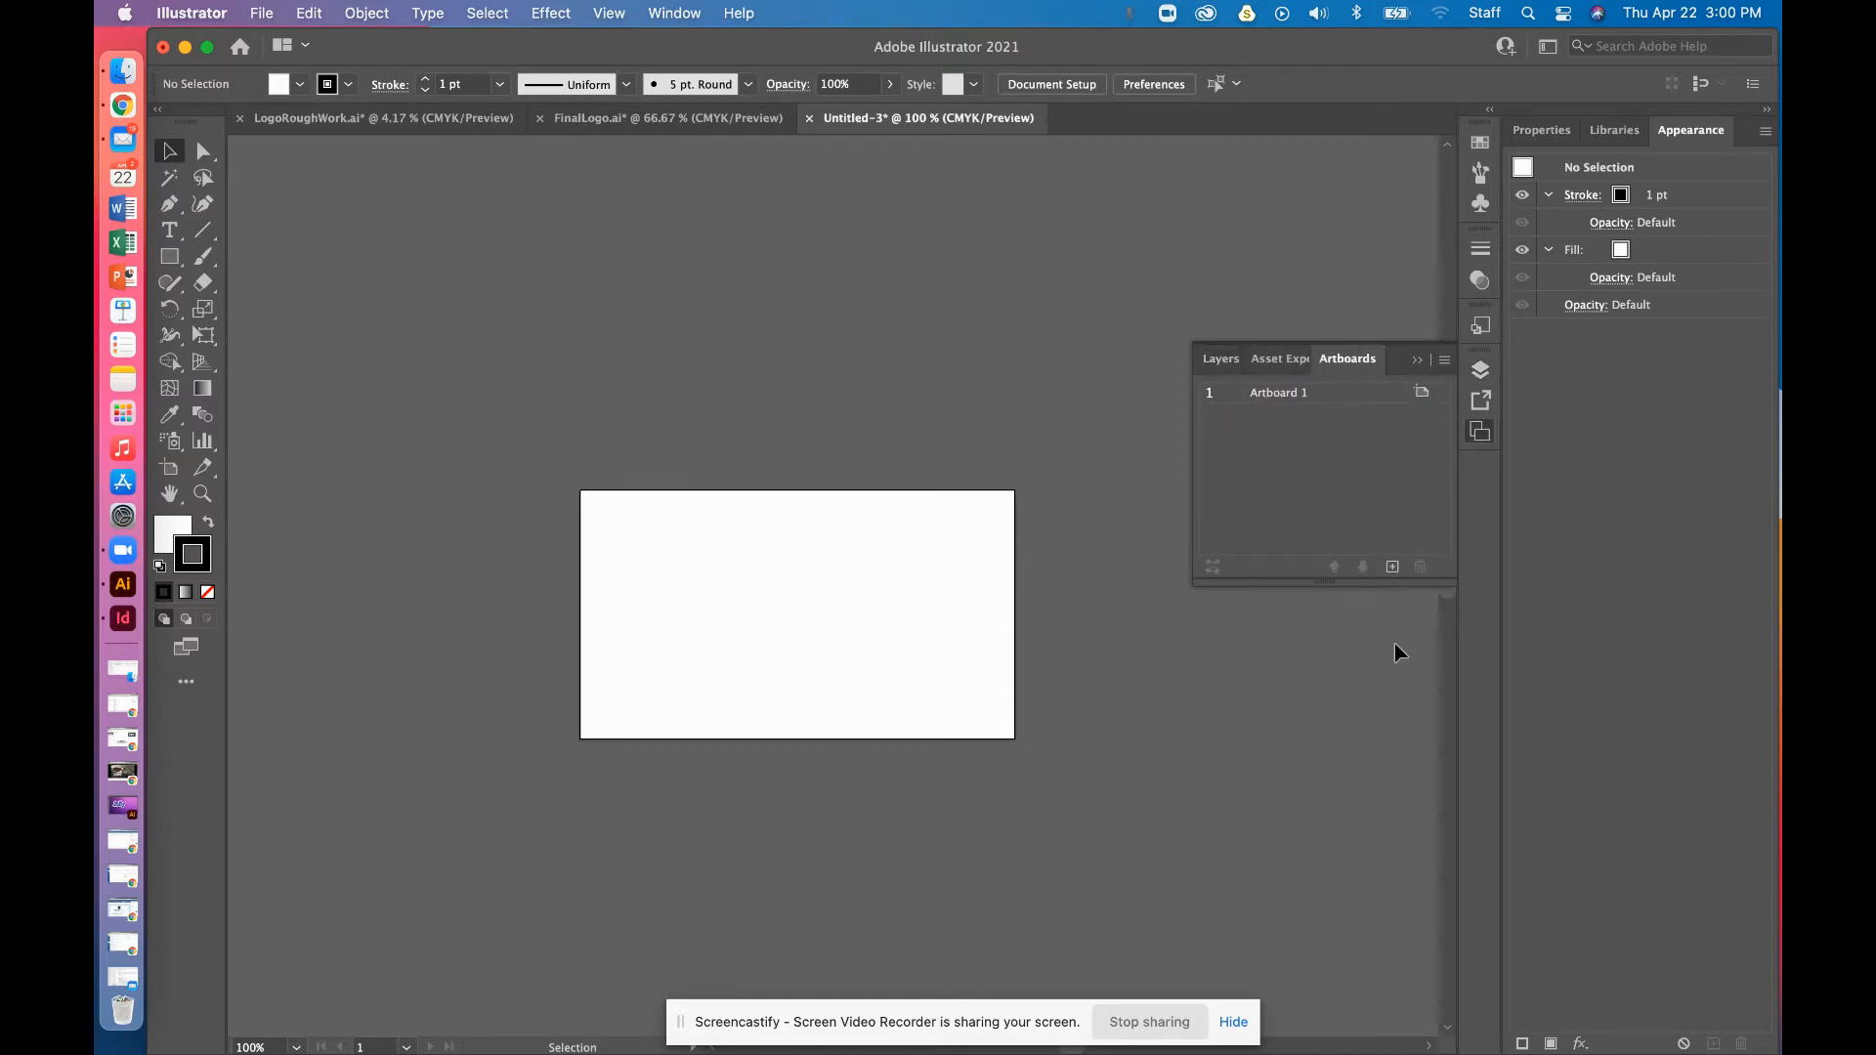
pyautogui.click(1392, 567)
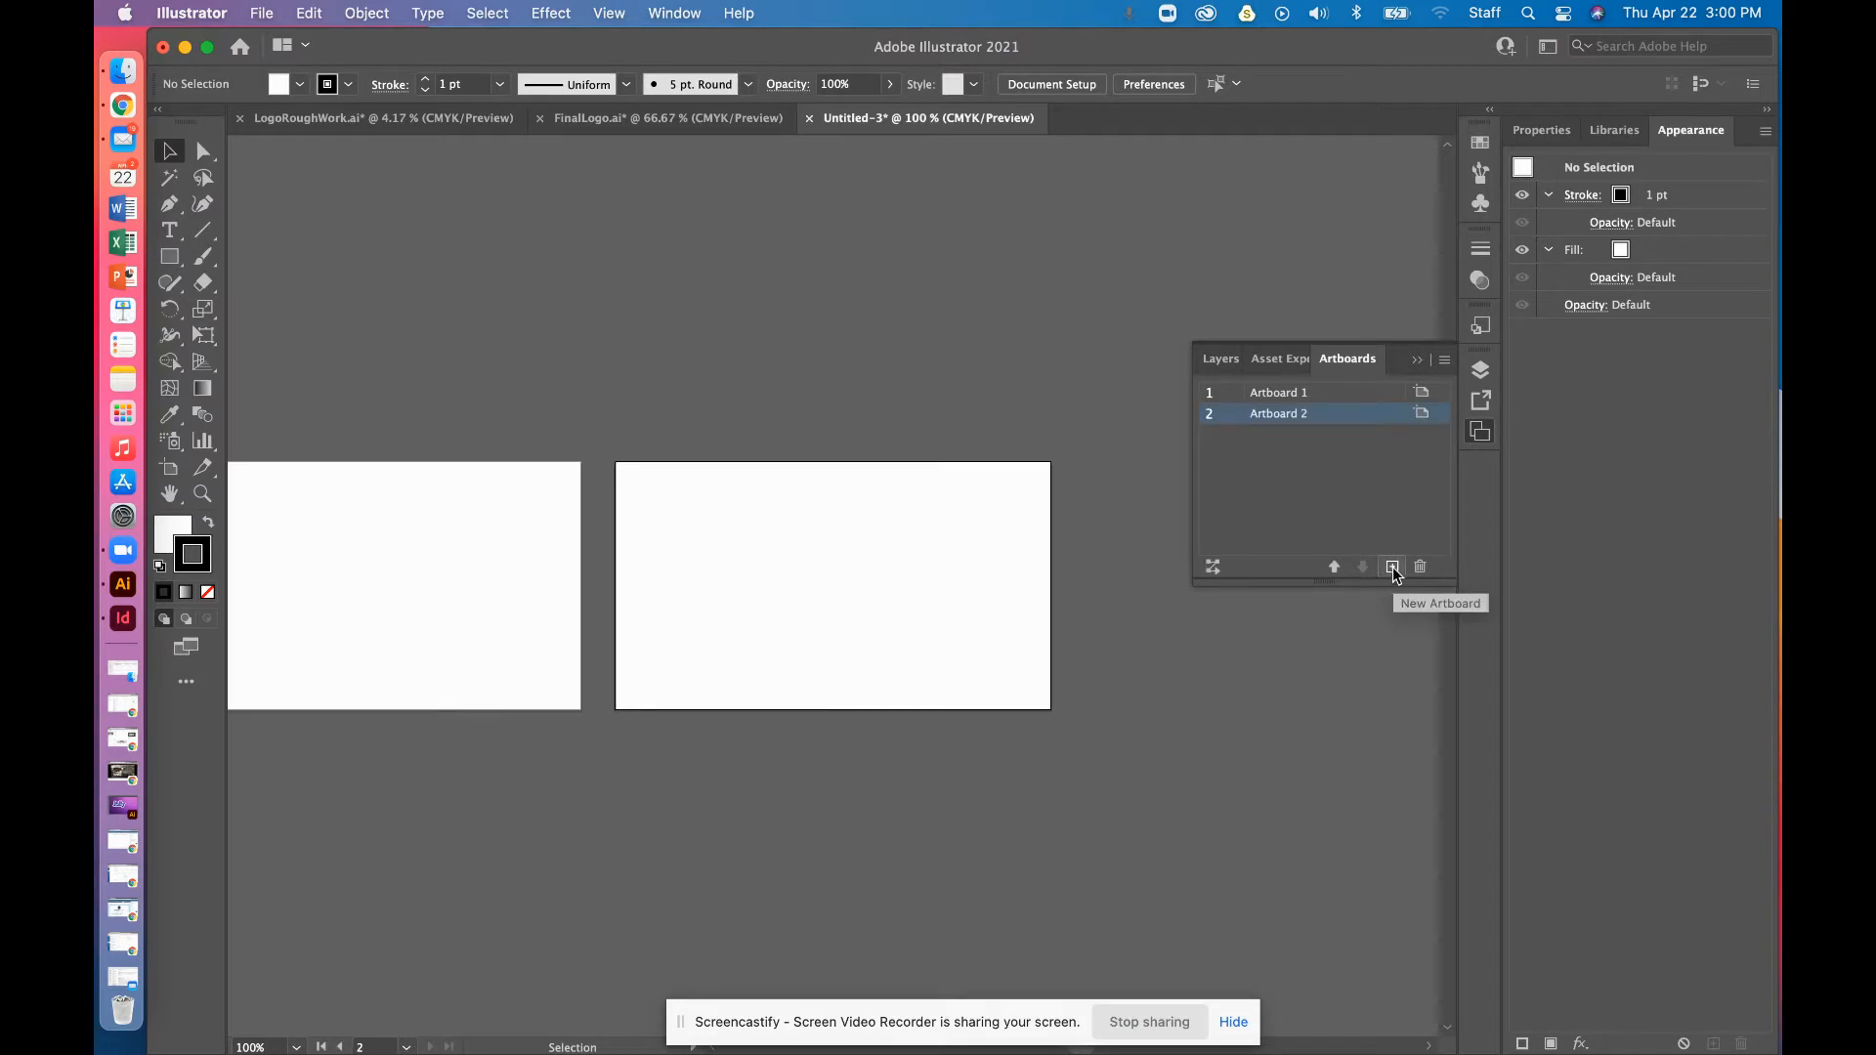
pyautogui.click(1393, 567)
pyautogui.click(1393, 567)
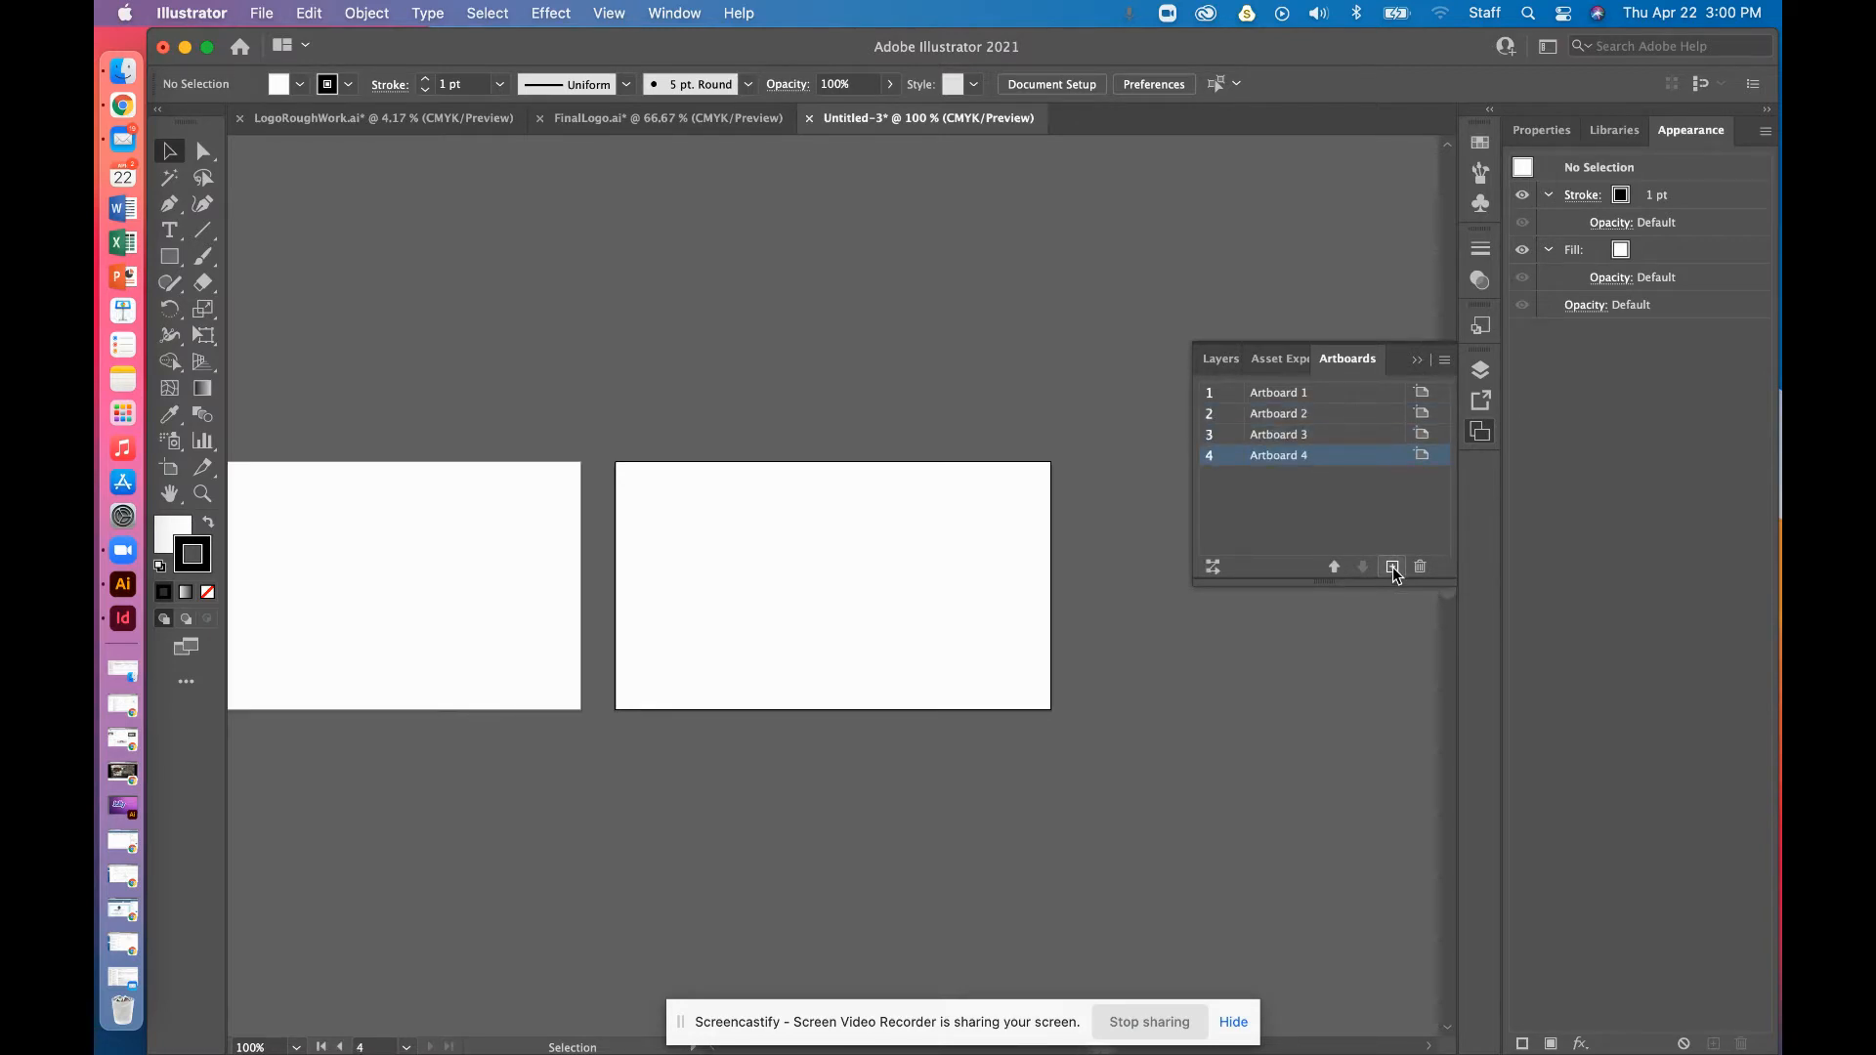
pyautogui.press('super+minus')
pyautogui.press('super+minus')
pyautogui.press('space')
pyautogui.moveTo(1197, 762); pyautogui.dragTo(1622, 788)
pyautogui.moveTo(1055, 734); pyautogui.dragTo(646, 506)
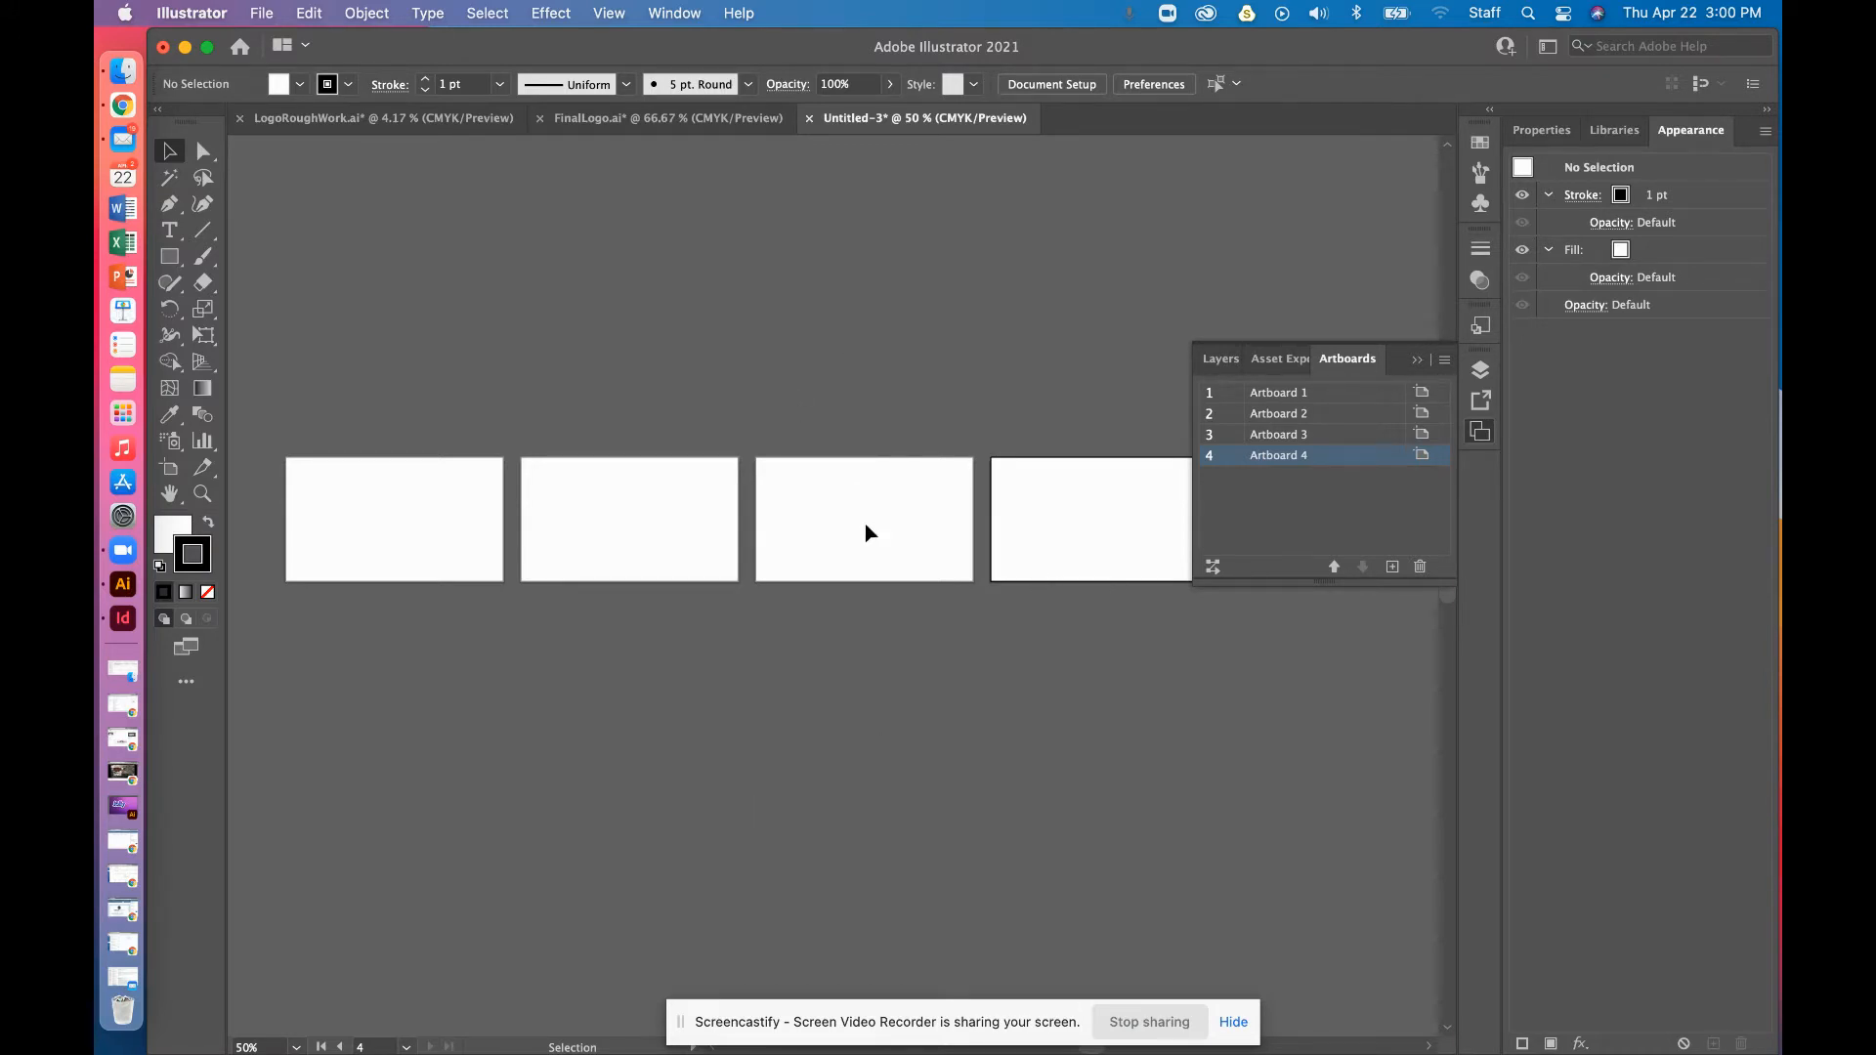
# Toggle Artboard 4 to portrait and back to landscape orientation
pyautogui.click(1530, 132)
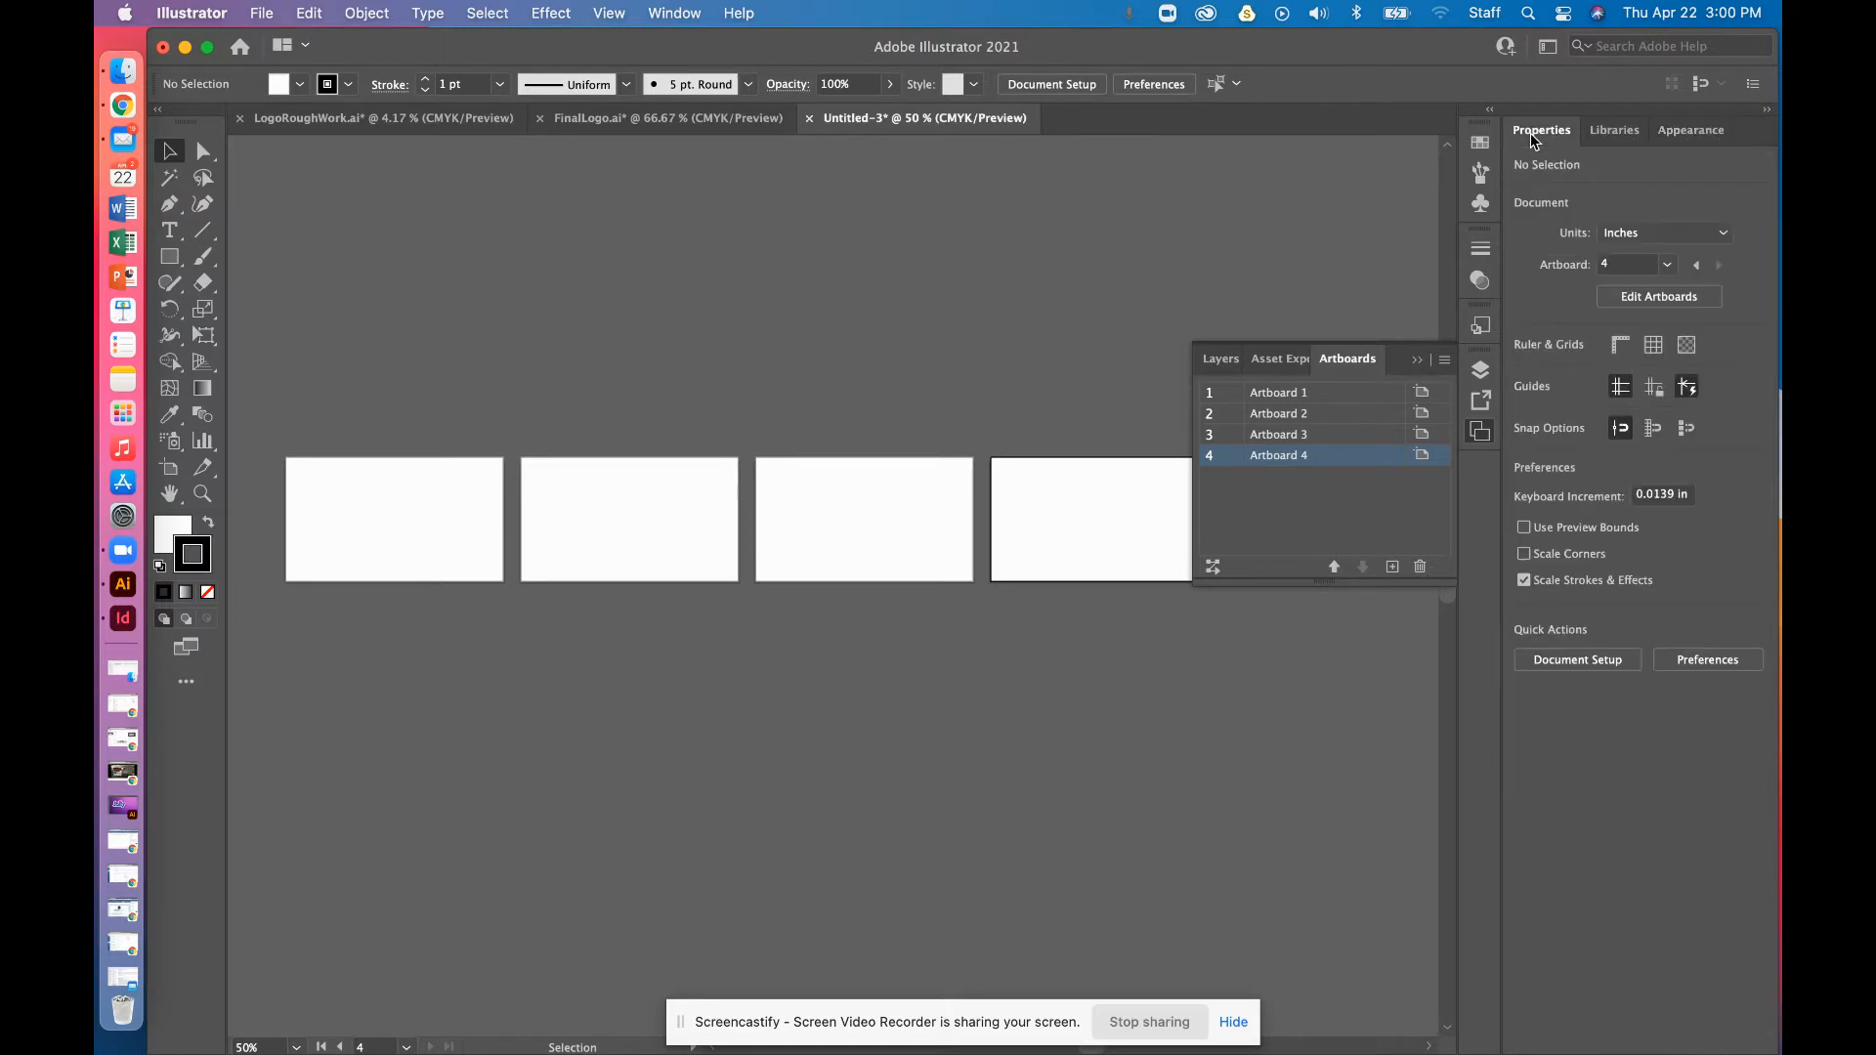
pyautogui.click(169, 467)
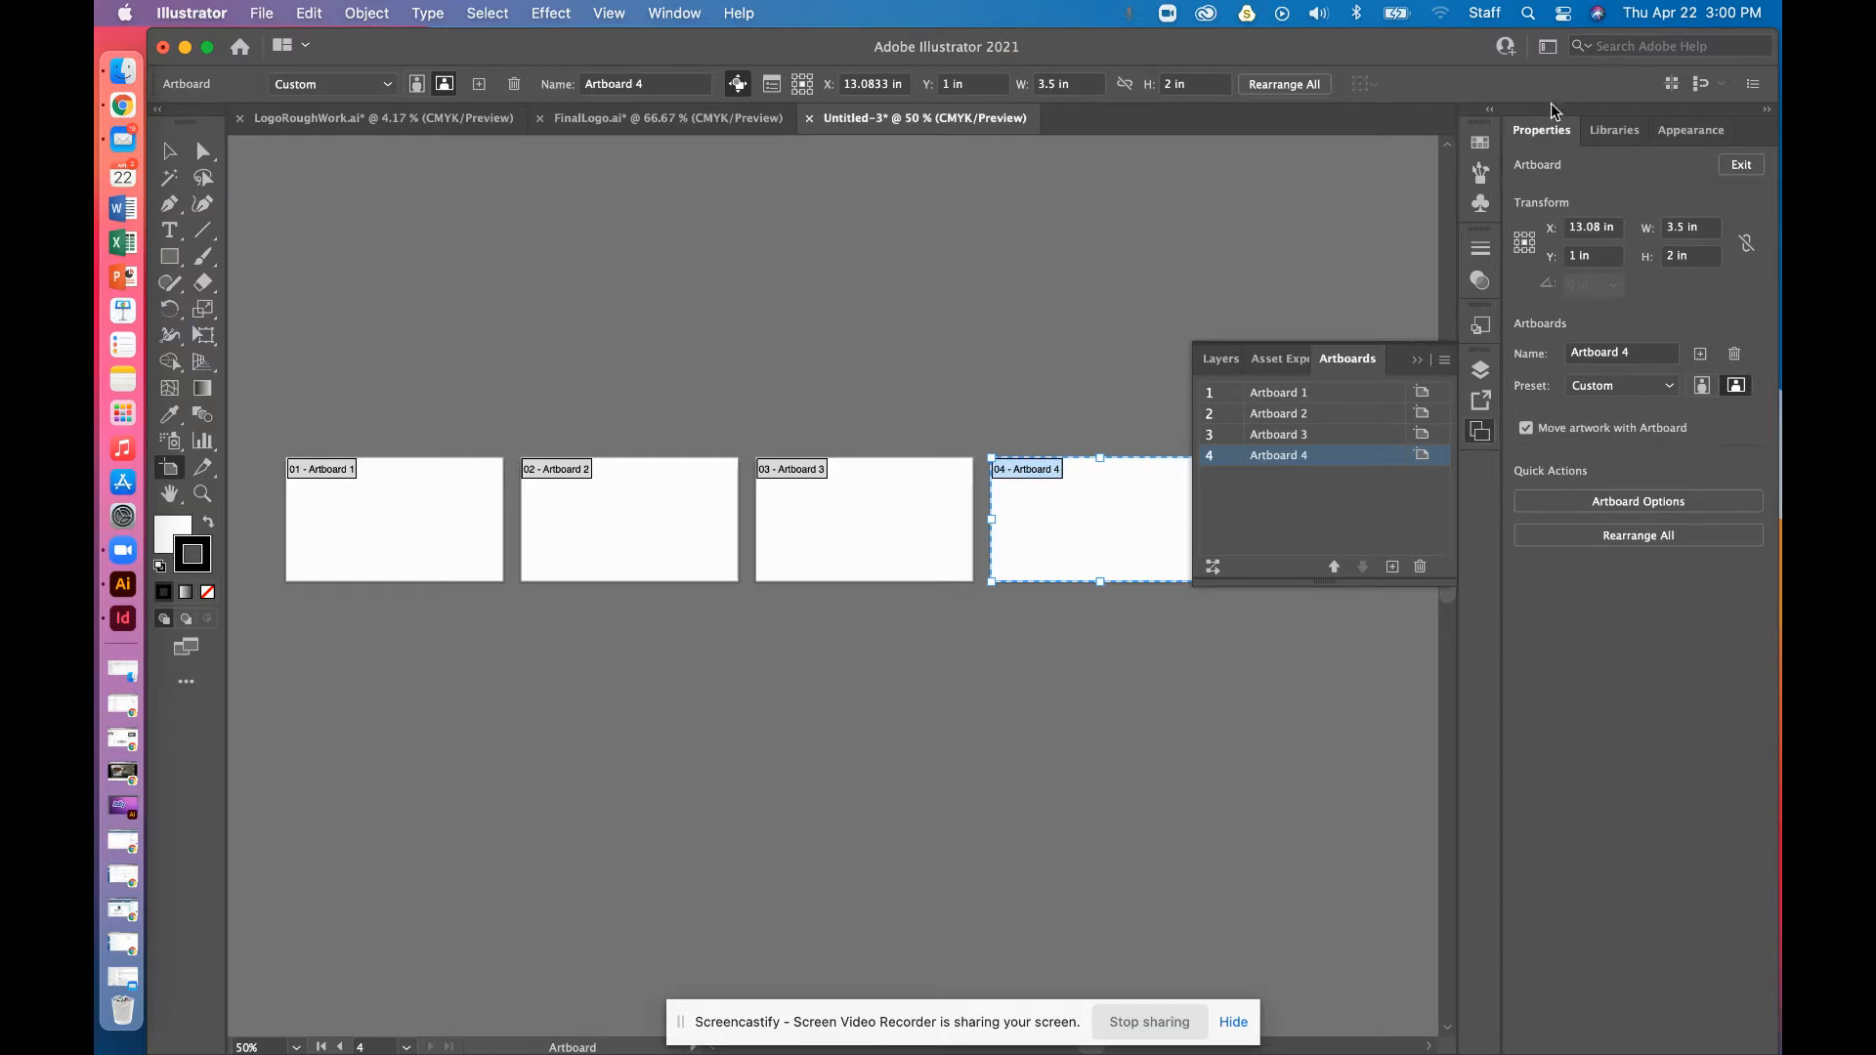
pyautogui.click(1704, 388)
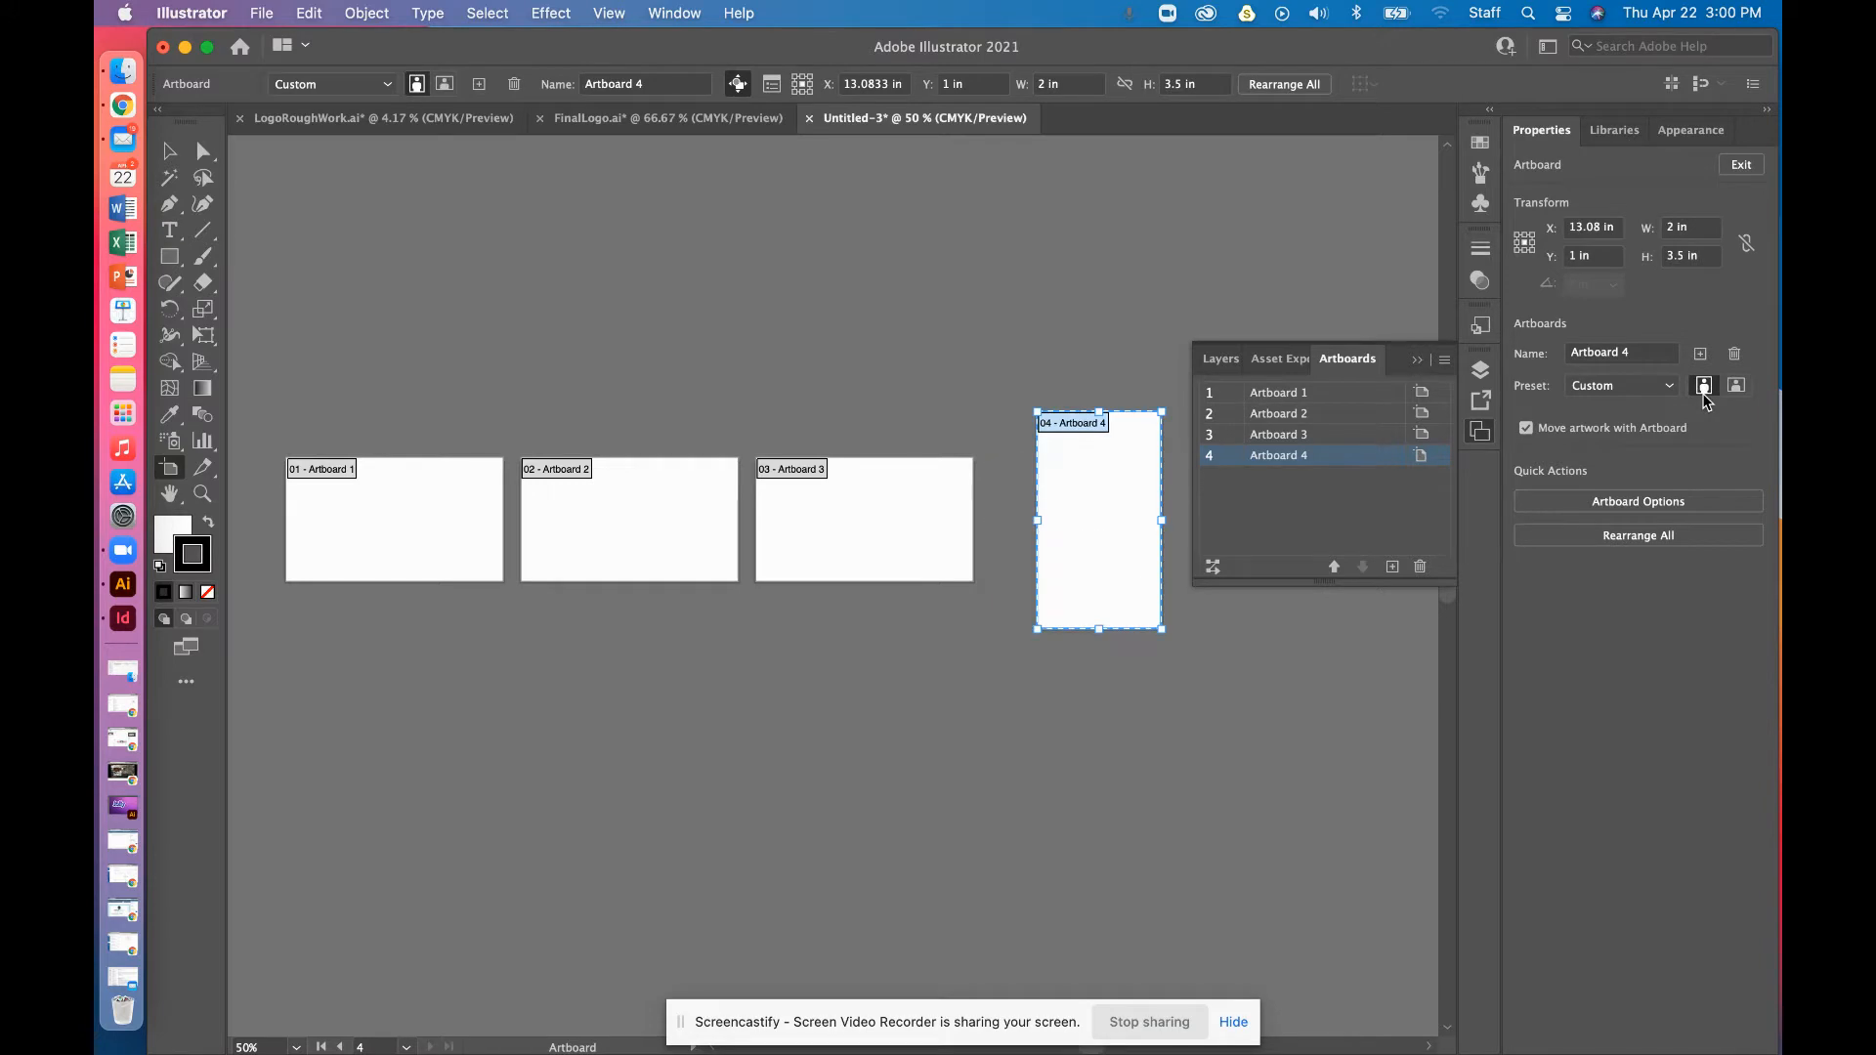
pyautogui.click(1736, 387)
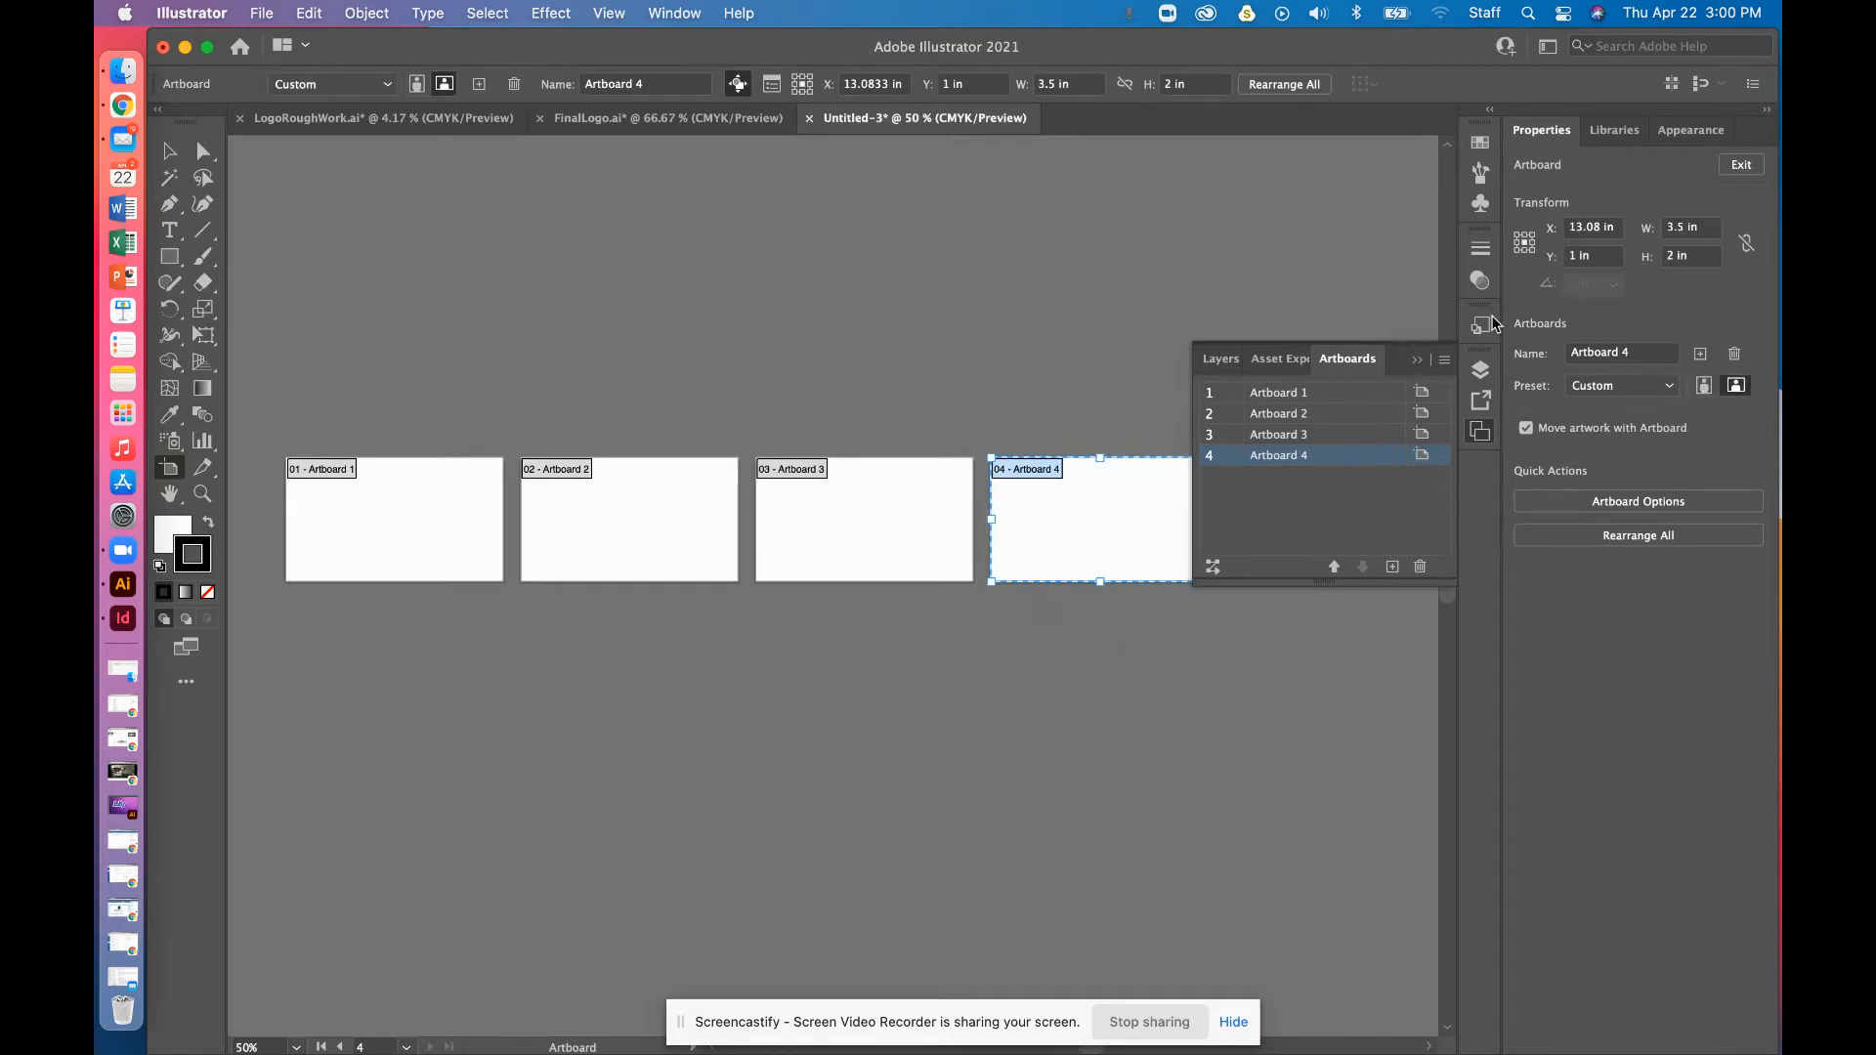
pyautogui.click(174, 231)
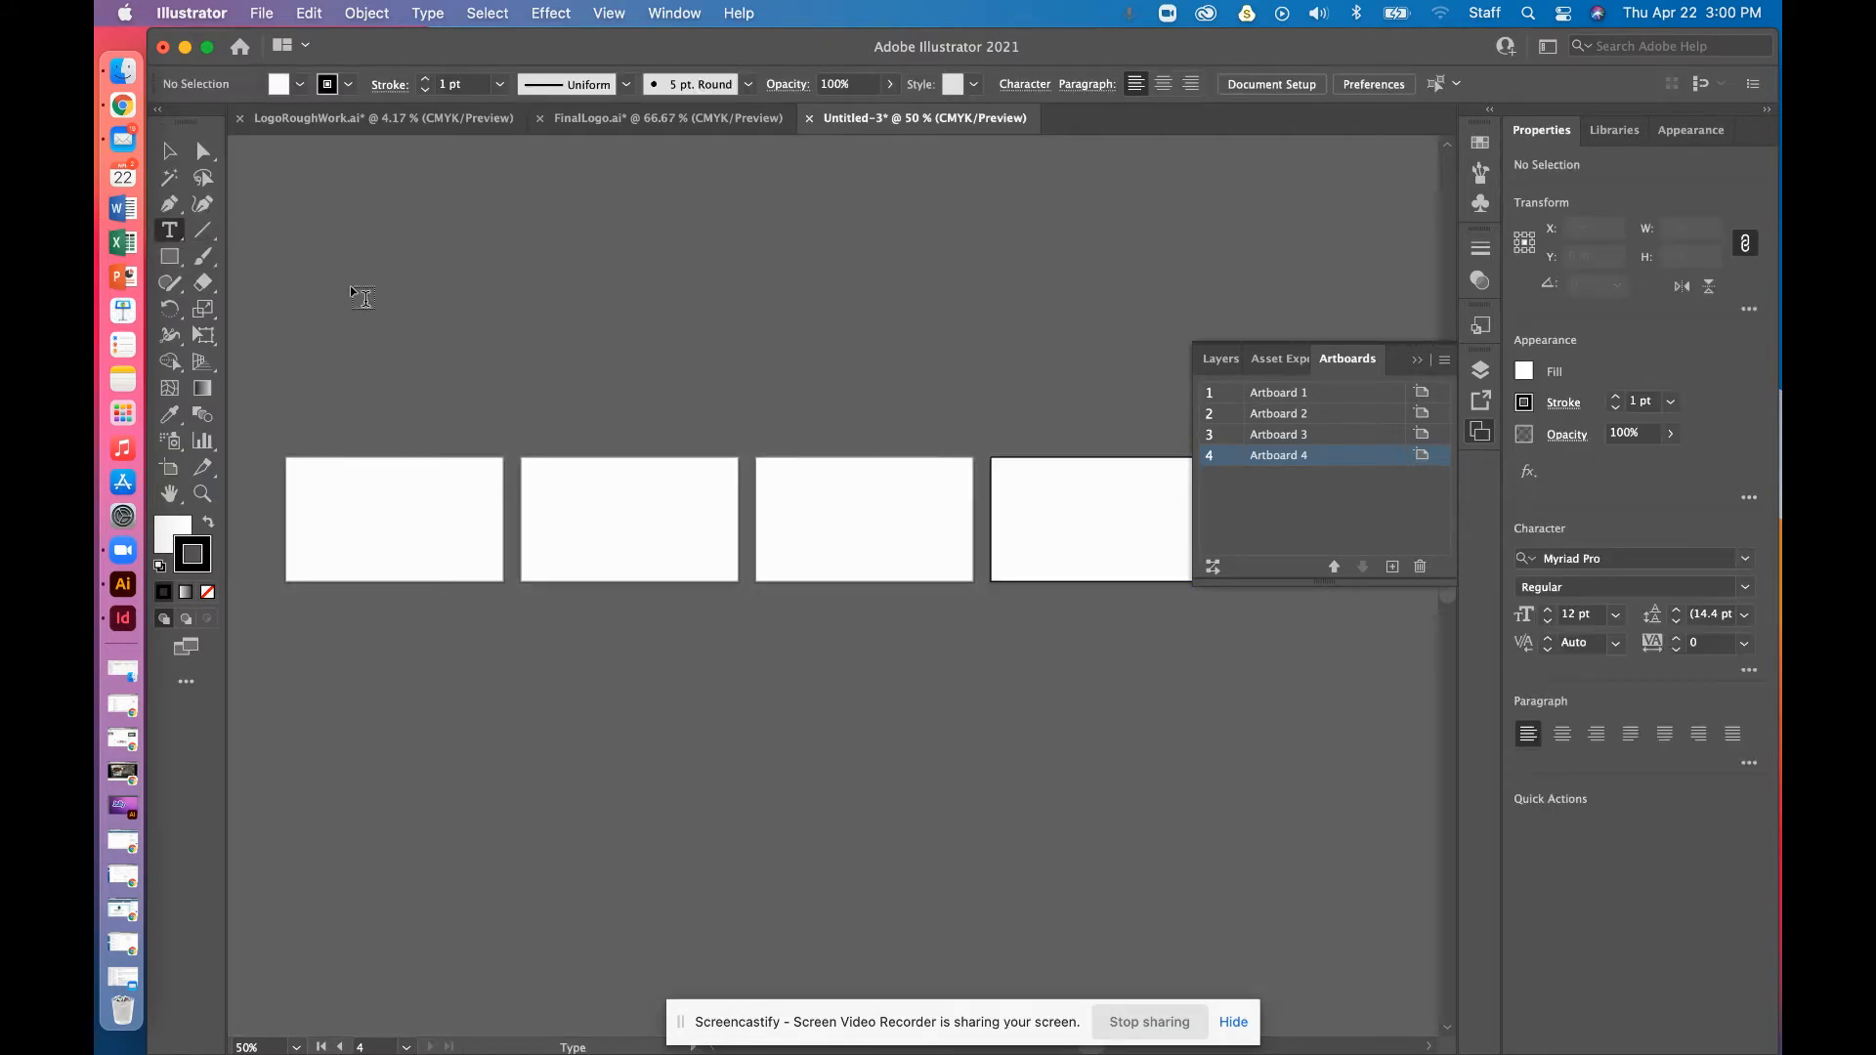
# Type the person's name at the first artboard's top-left and nudge it down
pyautogui.press('super+equal')
pyautogui.press('super+equal')
pyautogui.press('super+equal')
pyautogui.moveTo(328, 445); pyautogui.dragTo(1062, 503)
pyautogui.moveTo(233, 349); pyautogui.dragTo(660, 349)
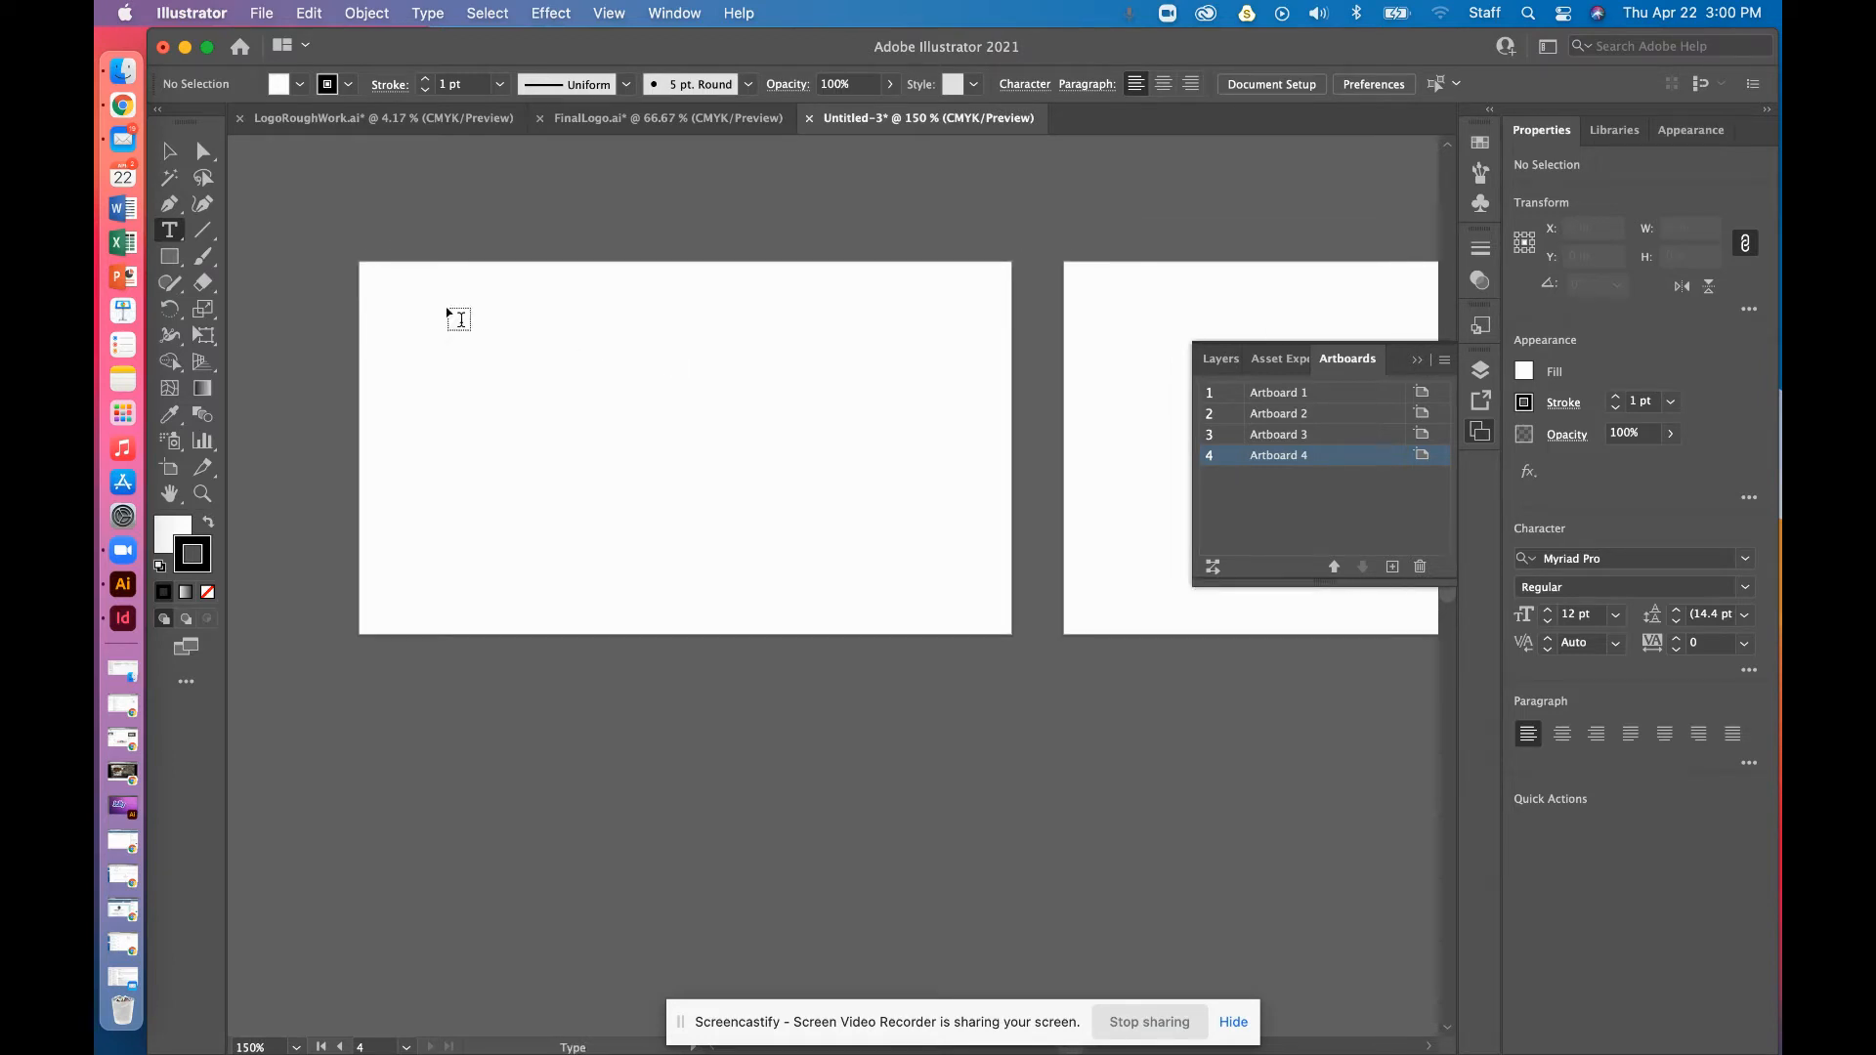
pyautogui.click(387, 301)
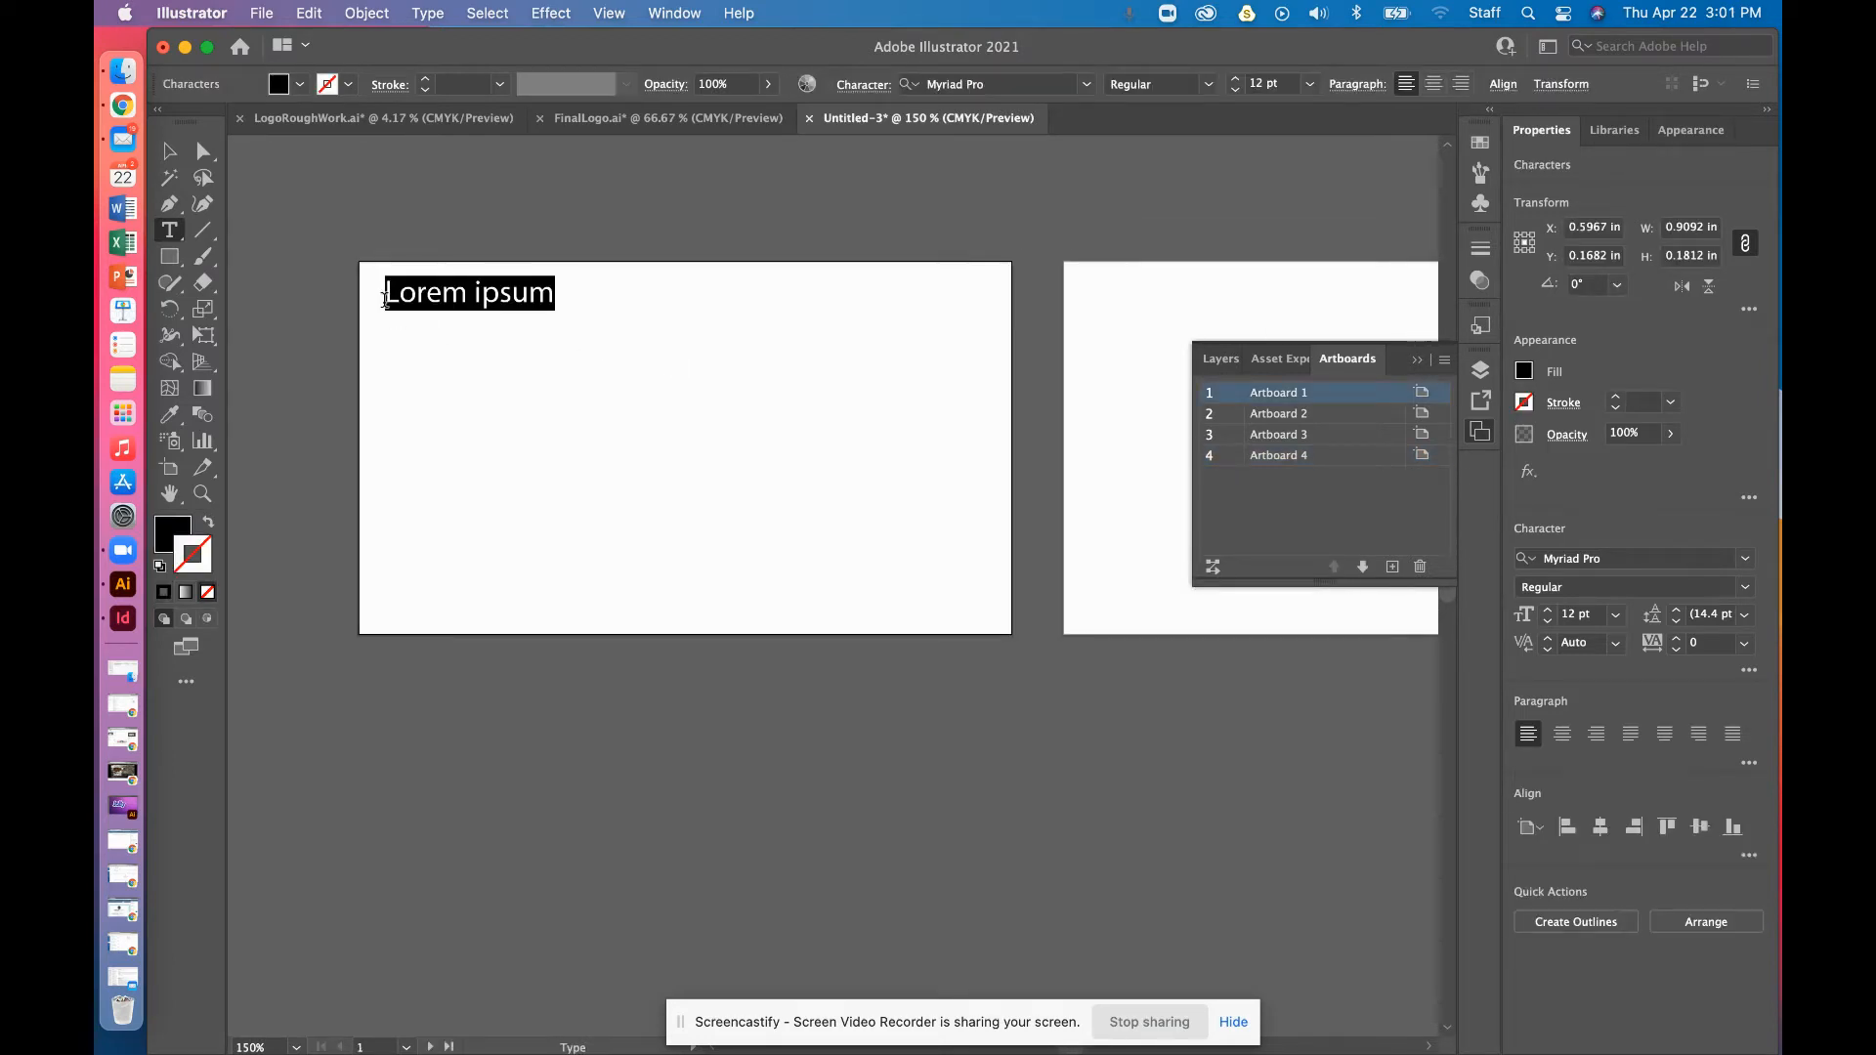
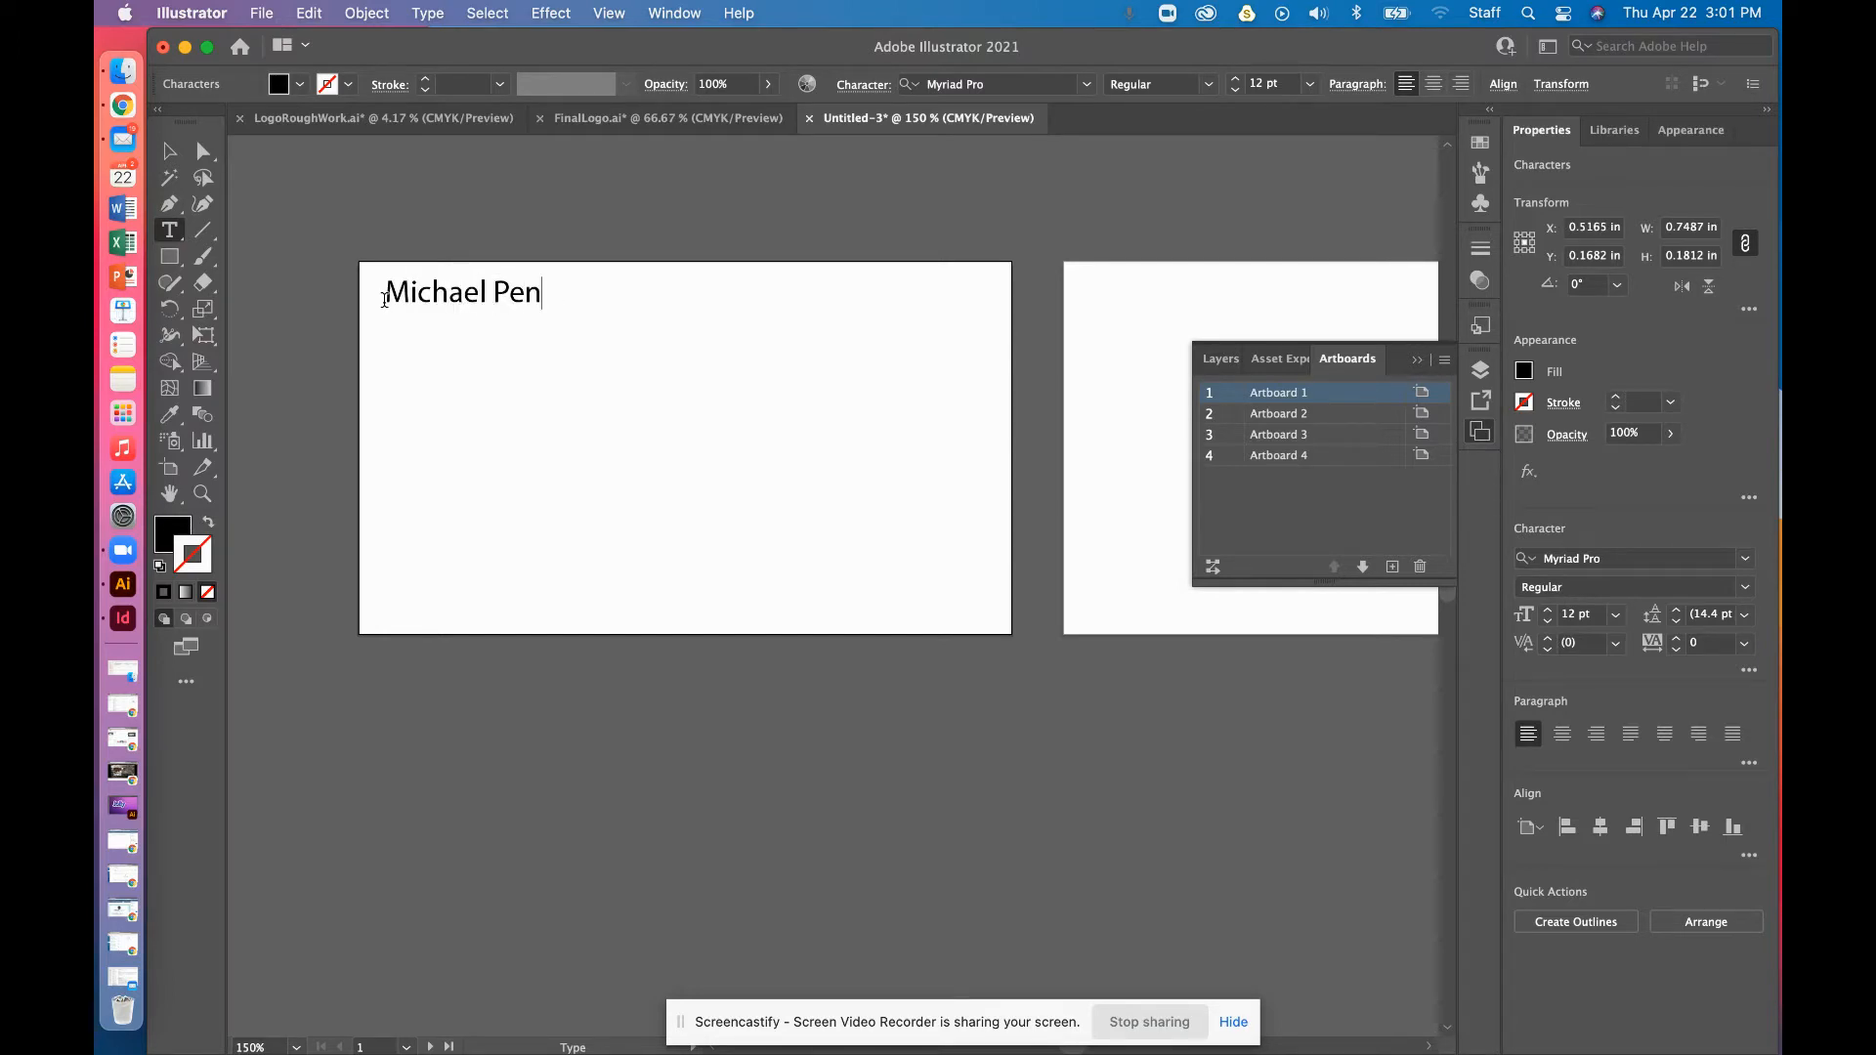
pyautogui.click(169, 151)
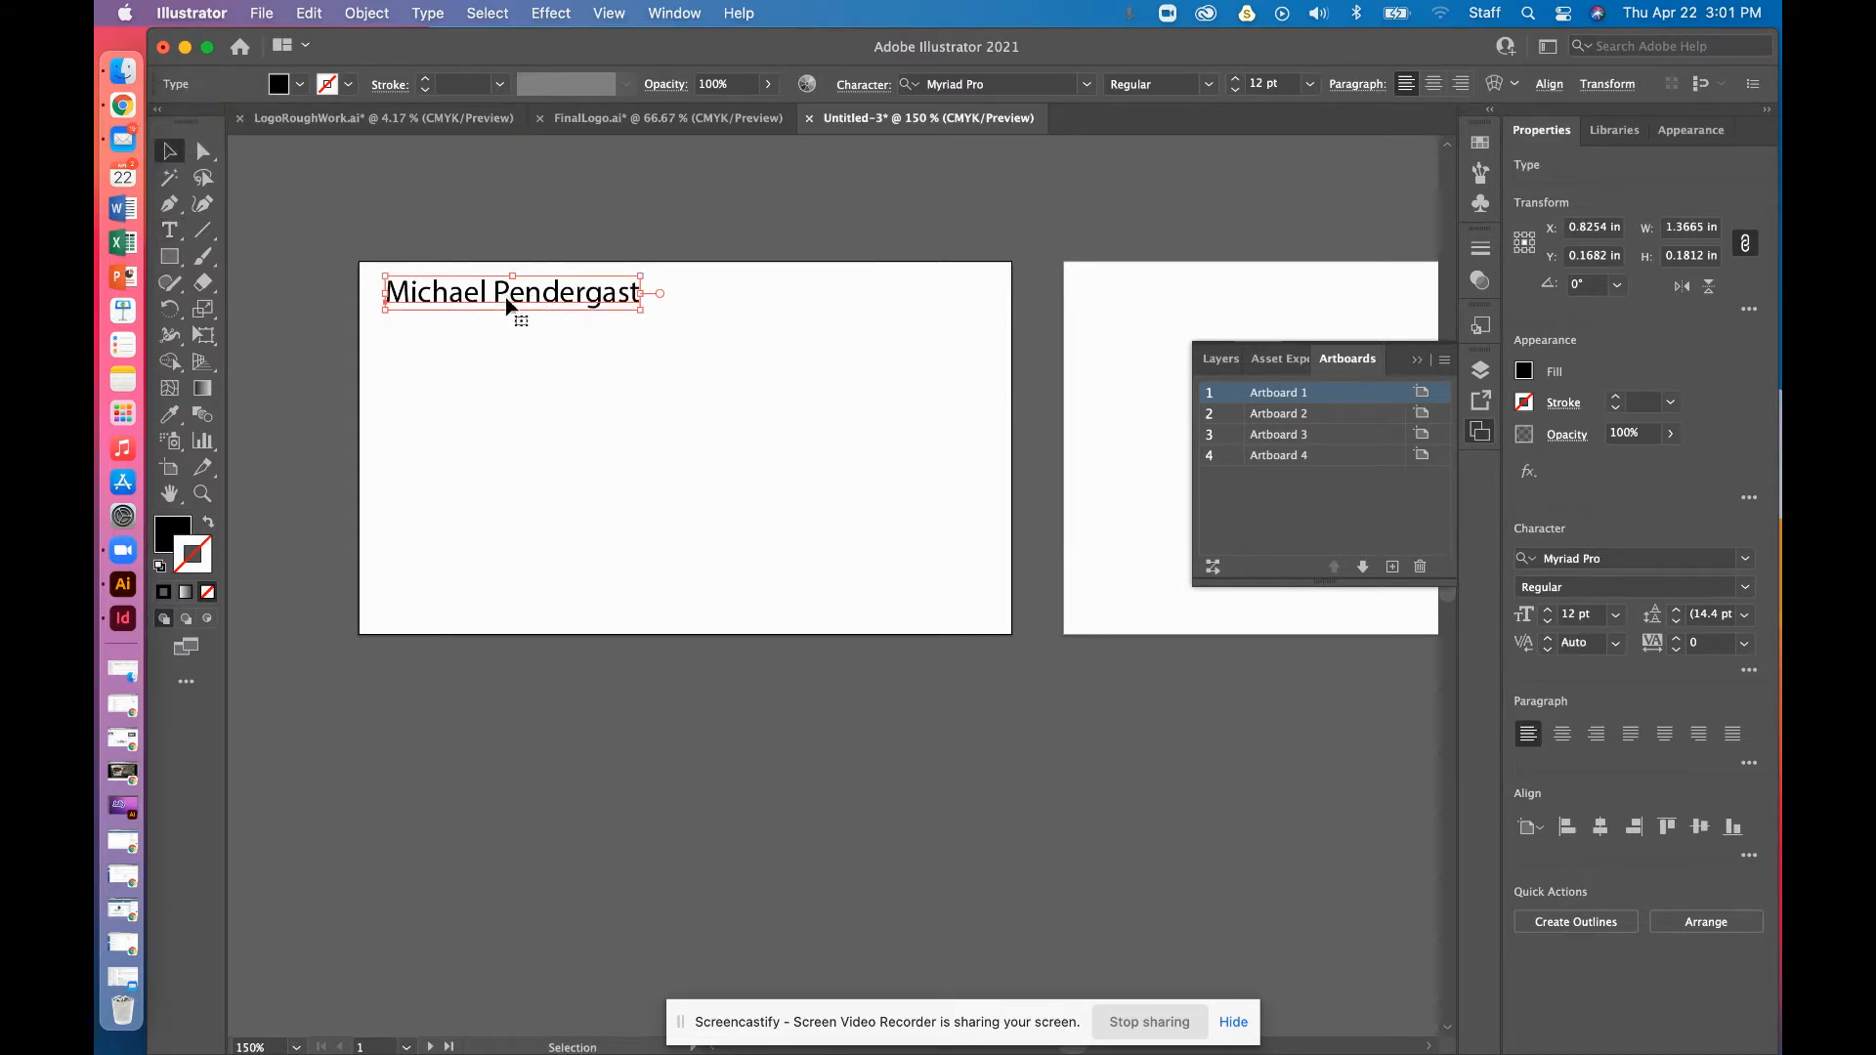
pyautogui.moveTo(505, 306); pyautogui.dragTo(501, 470)
# Replace the second and third lines with the street address and the city, state and ZIP
pyautogui.tripleClick(487, 364)
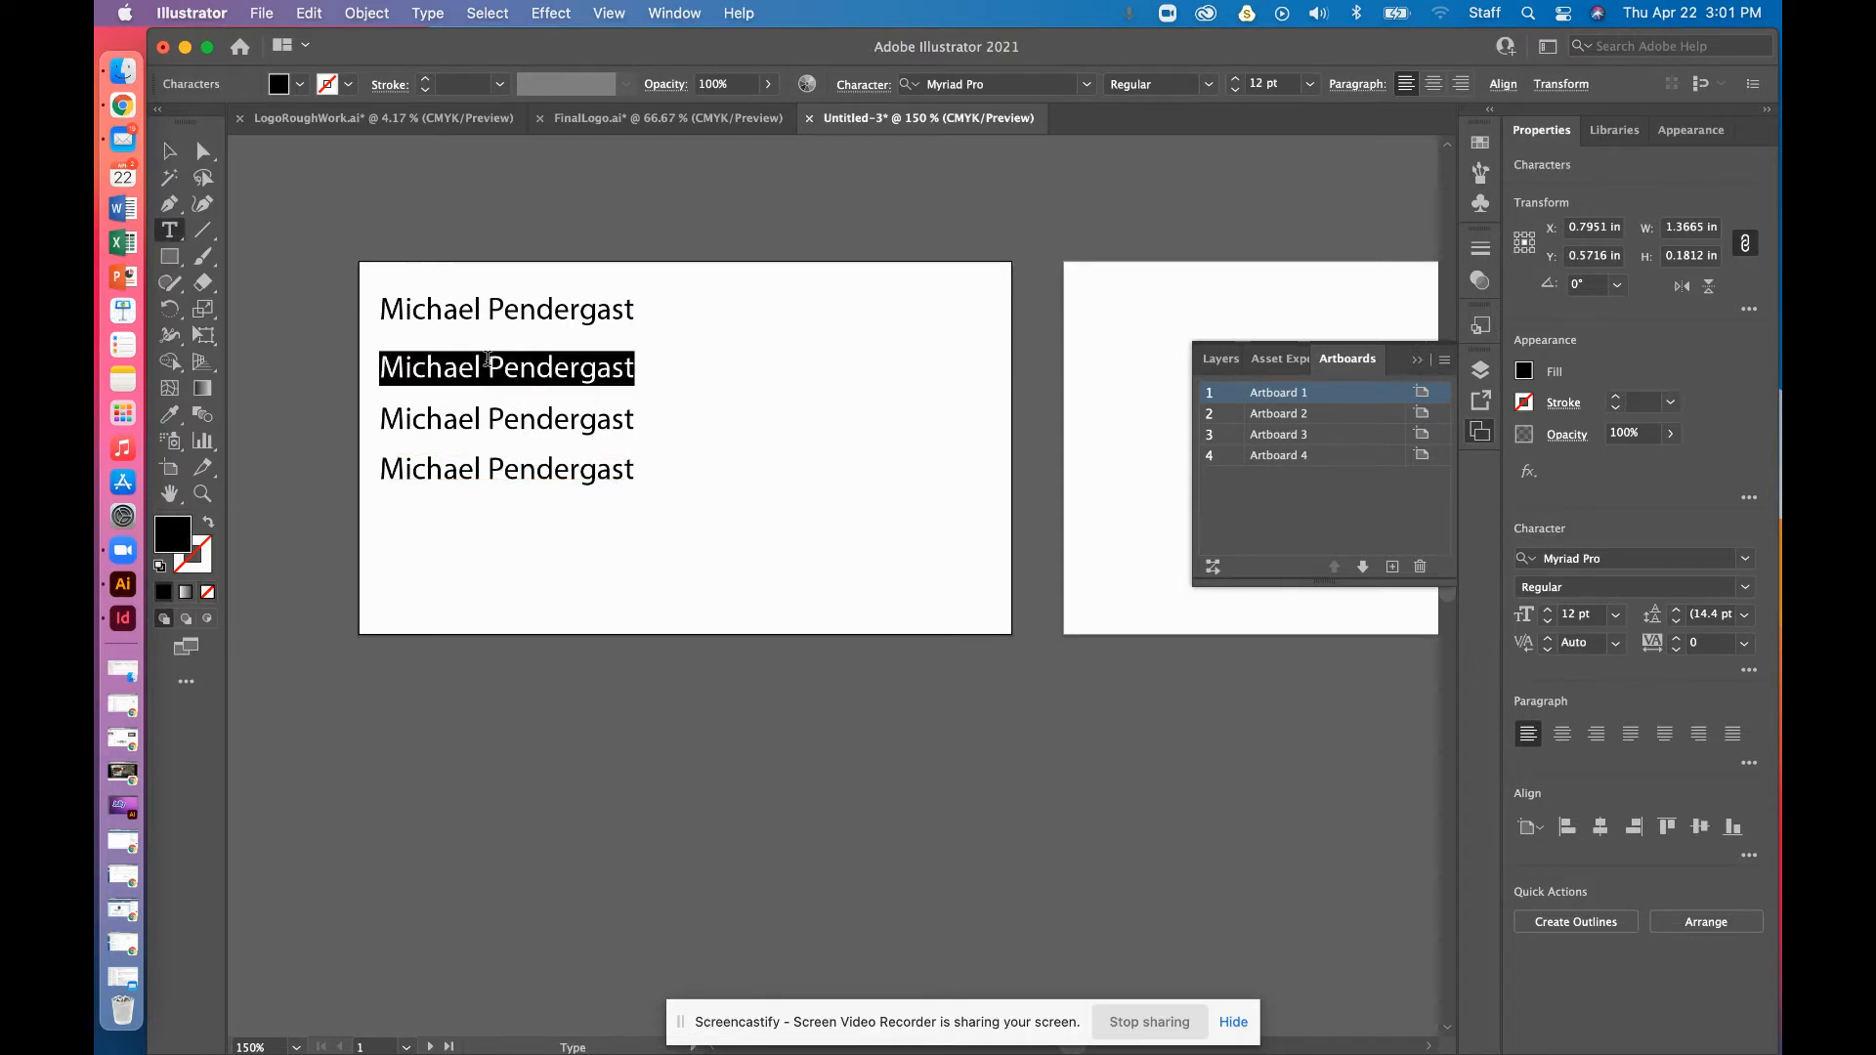
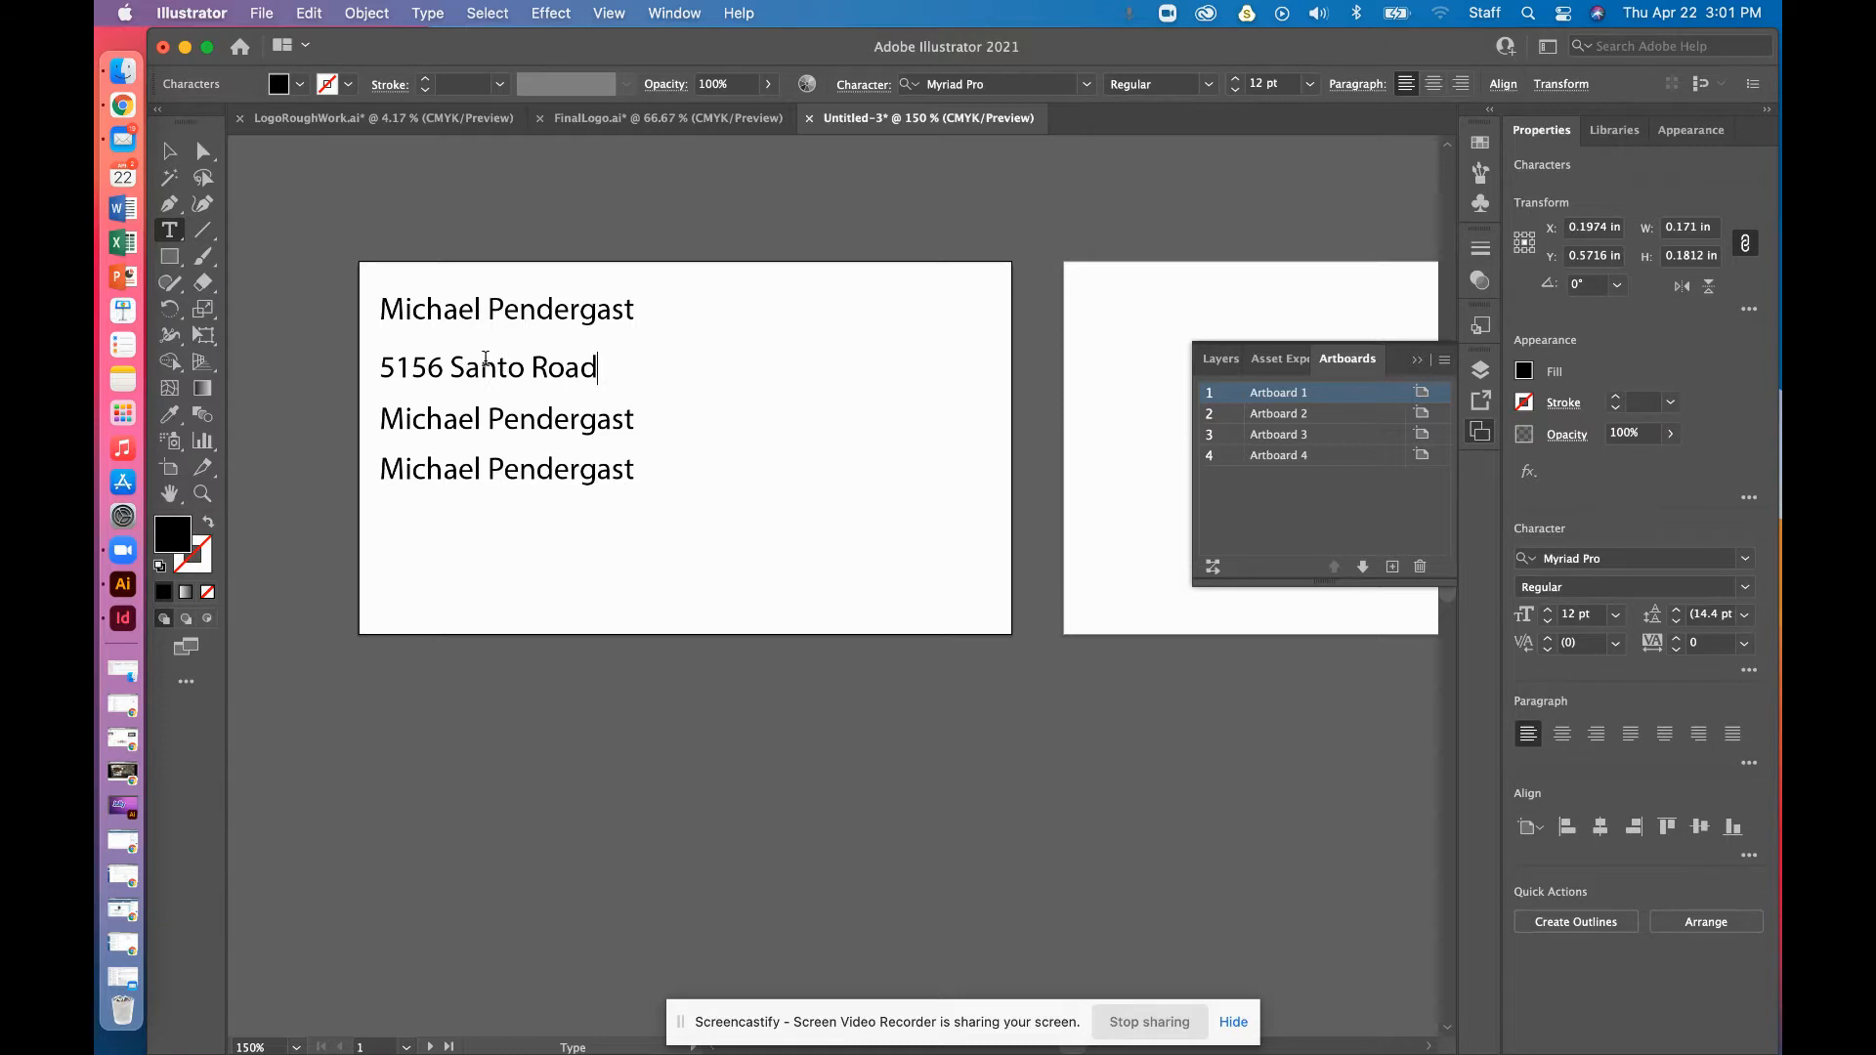
pyautogui.tripleClick(539, 415)
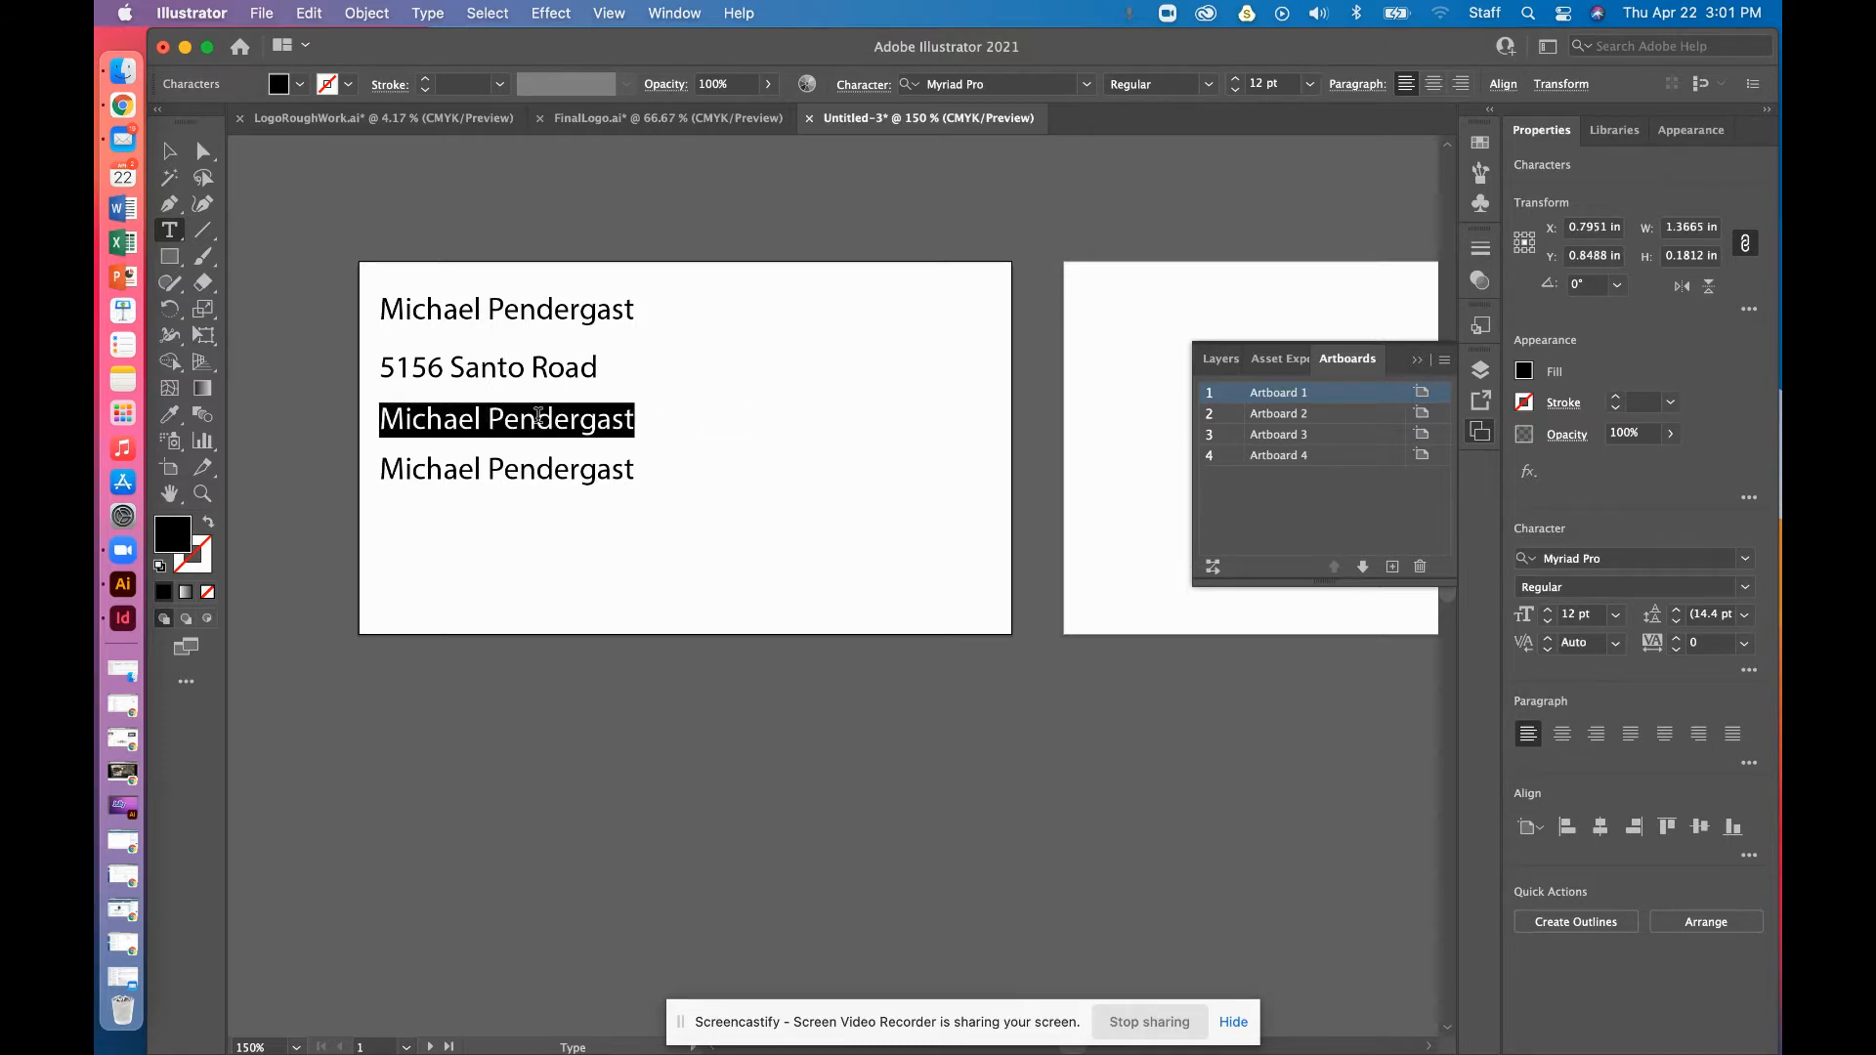
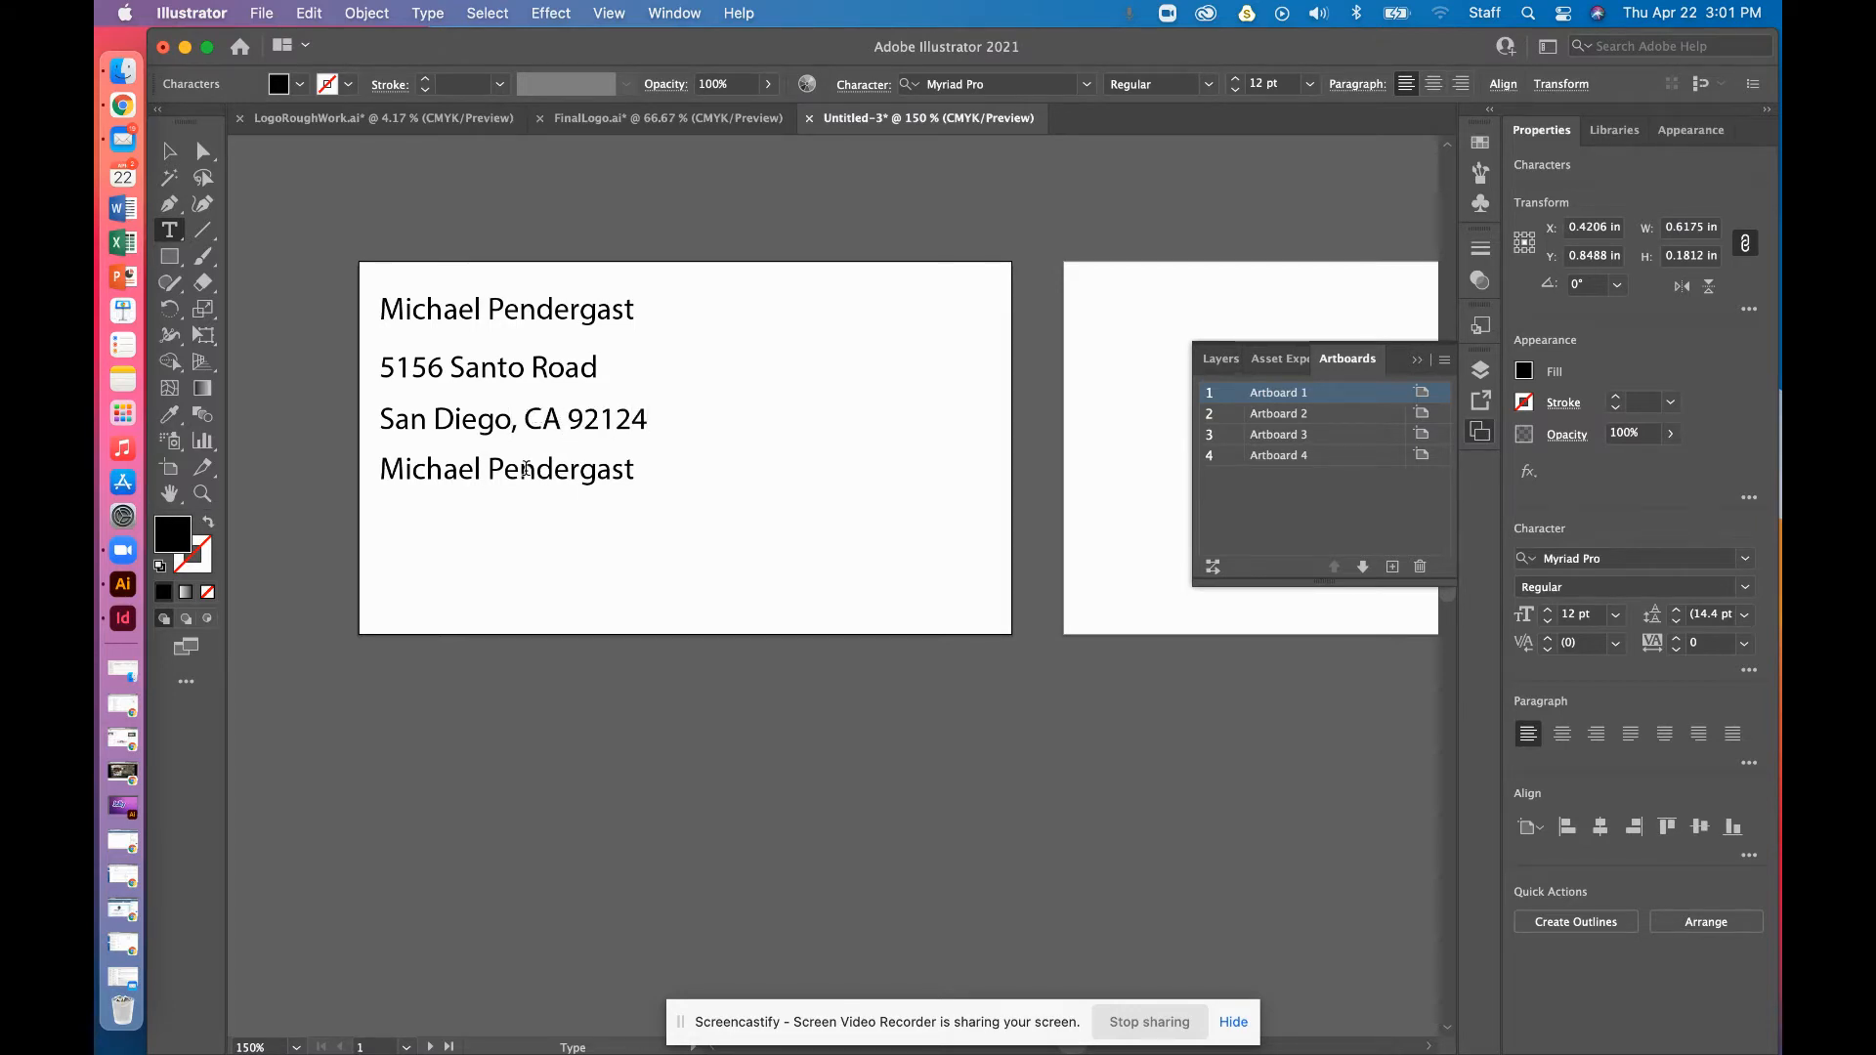
# Replace the fourth line with the phone number
pyautogui.tripleClick(526, 470)
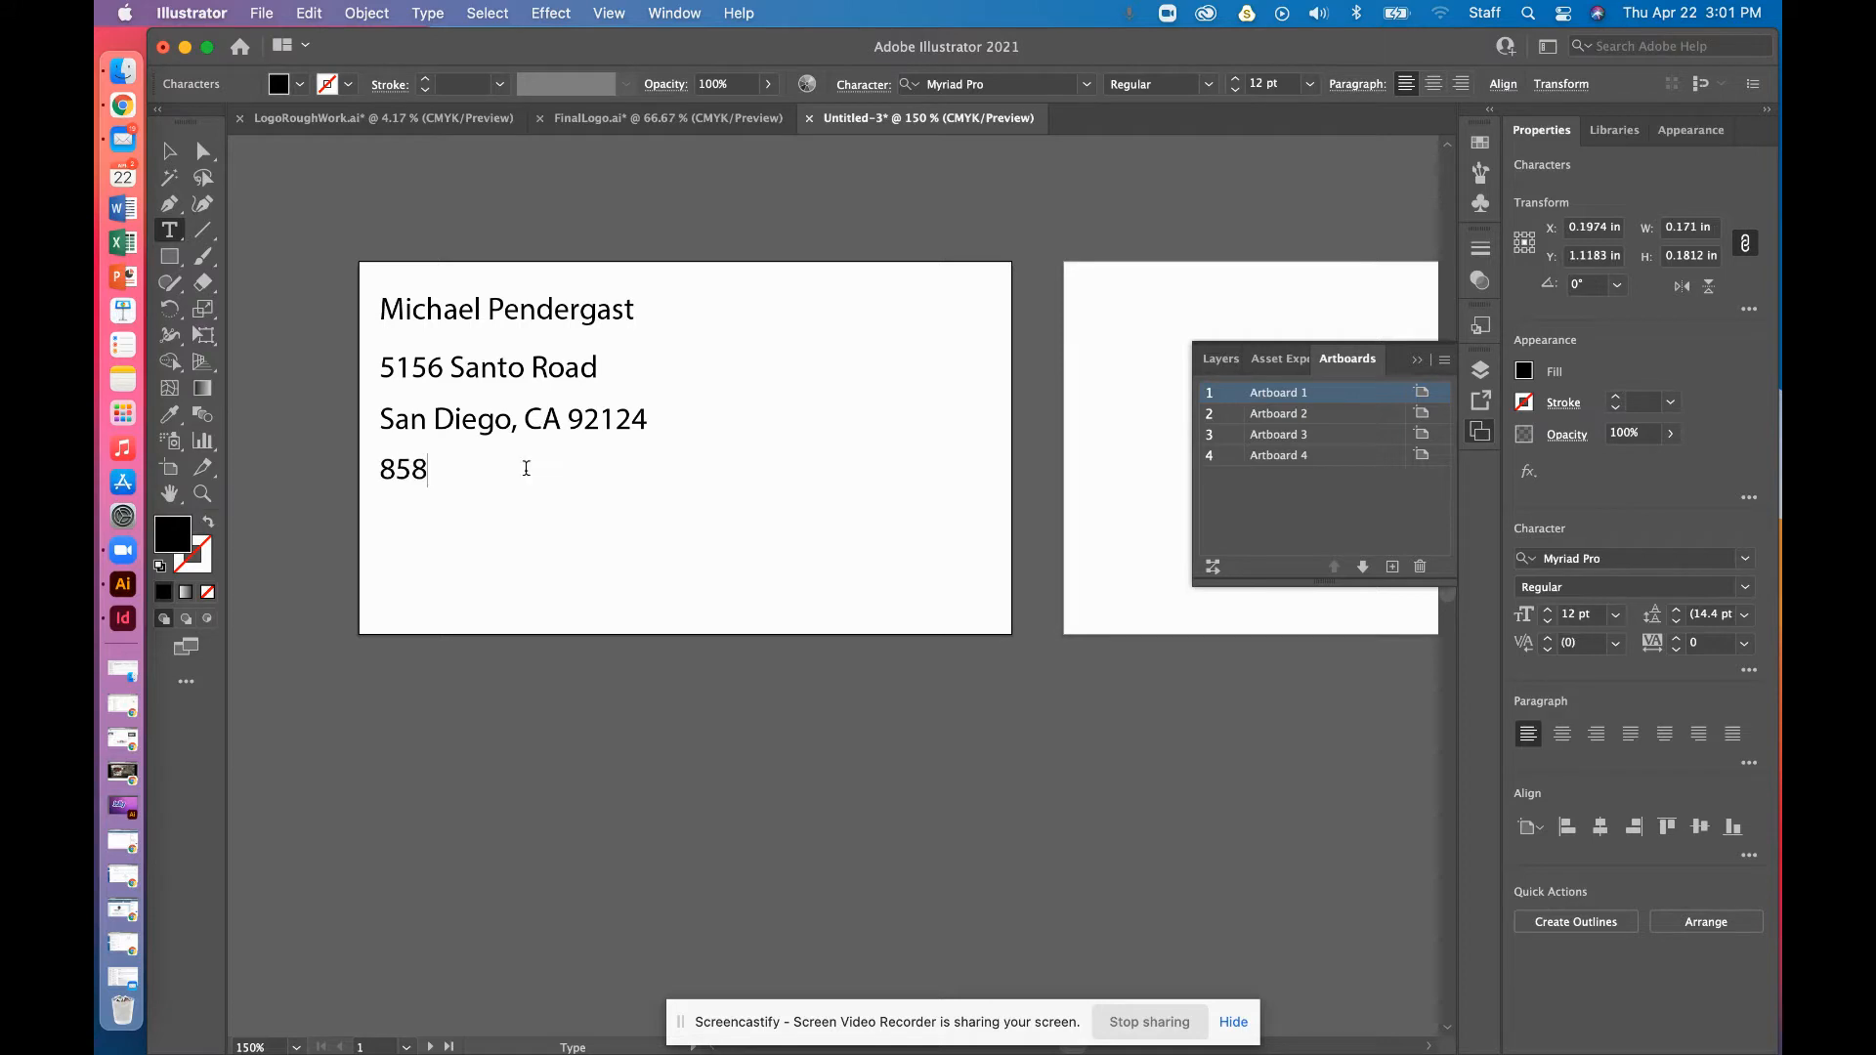
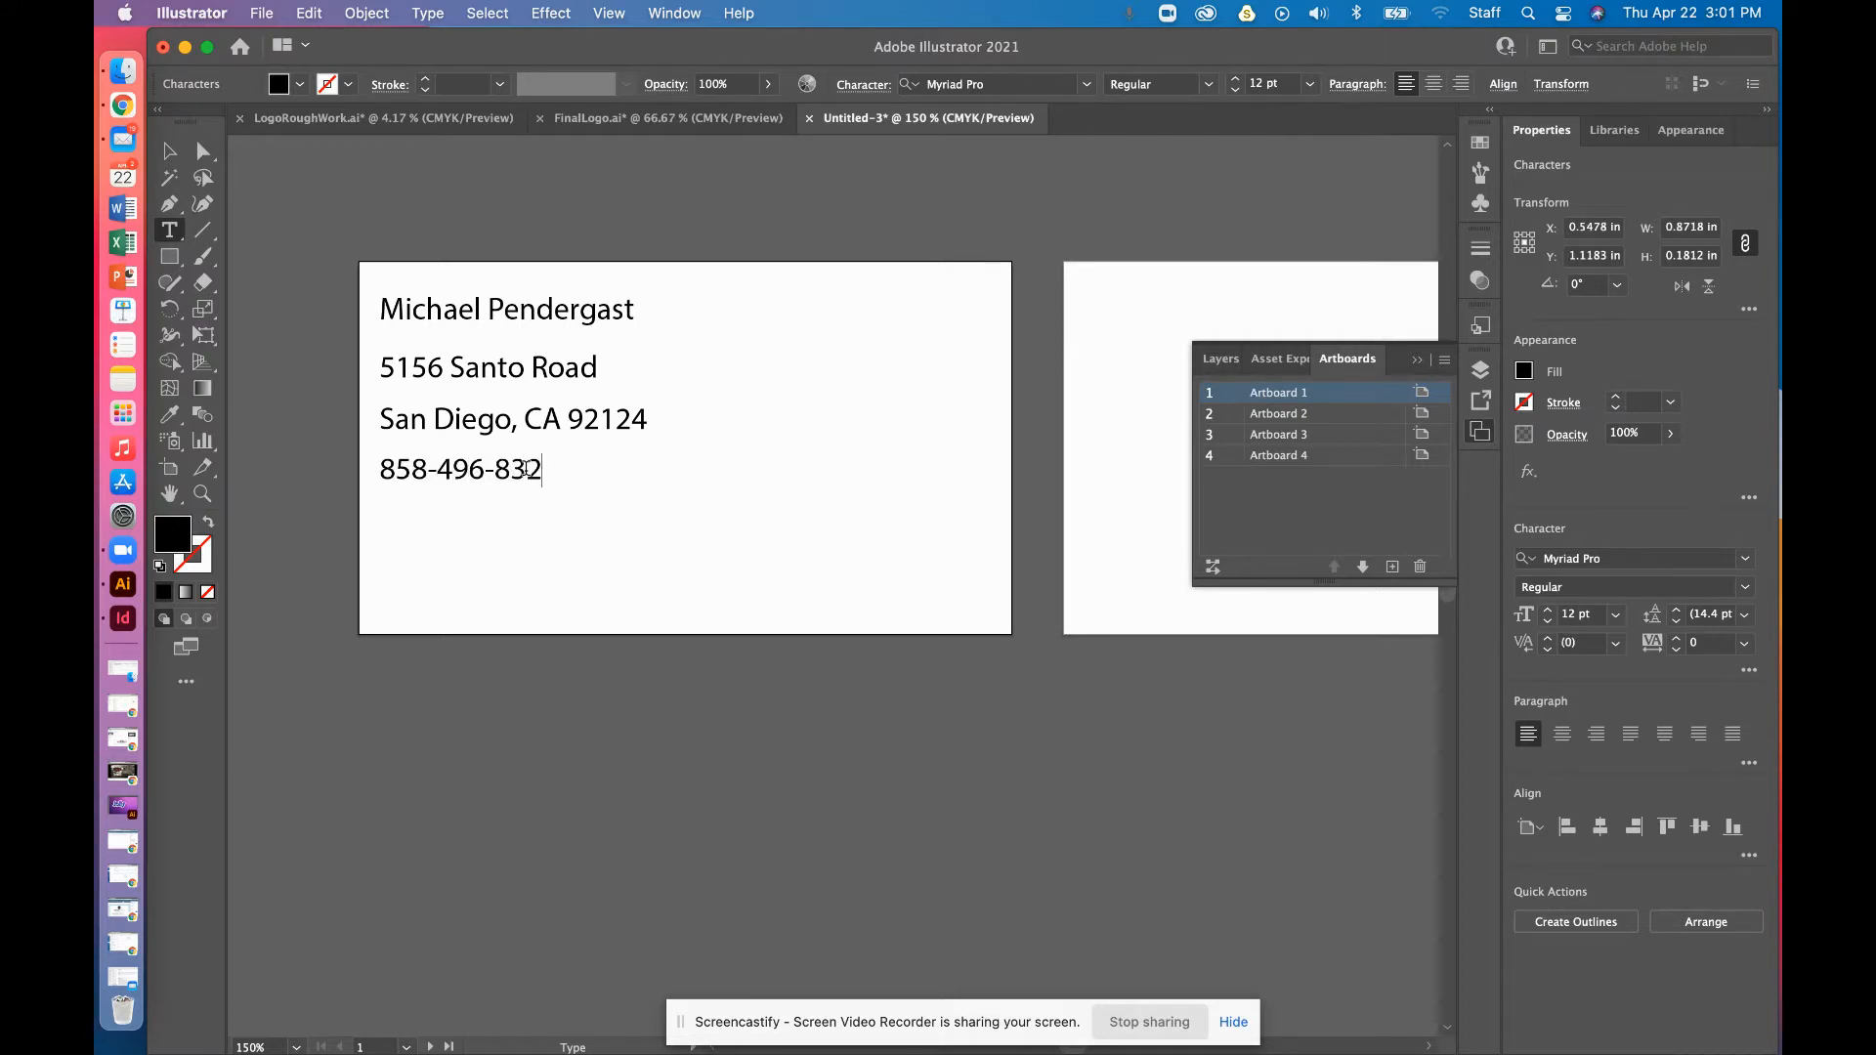
pyautogui.click(168, 151)
# Duplicate the phone line below itself and retype the copy as the website address
pyautogui.click(622, 226)
pyautogui.moveTo(429, 240); pyautogui.dragTo(569, 548)
pyautogui.click(771, 554)
pyautogui.moveTo(531, 479); pyautogui.dragTo(519, 534)
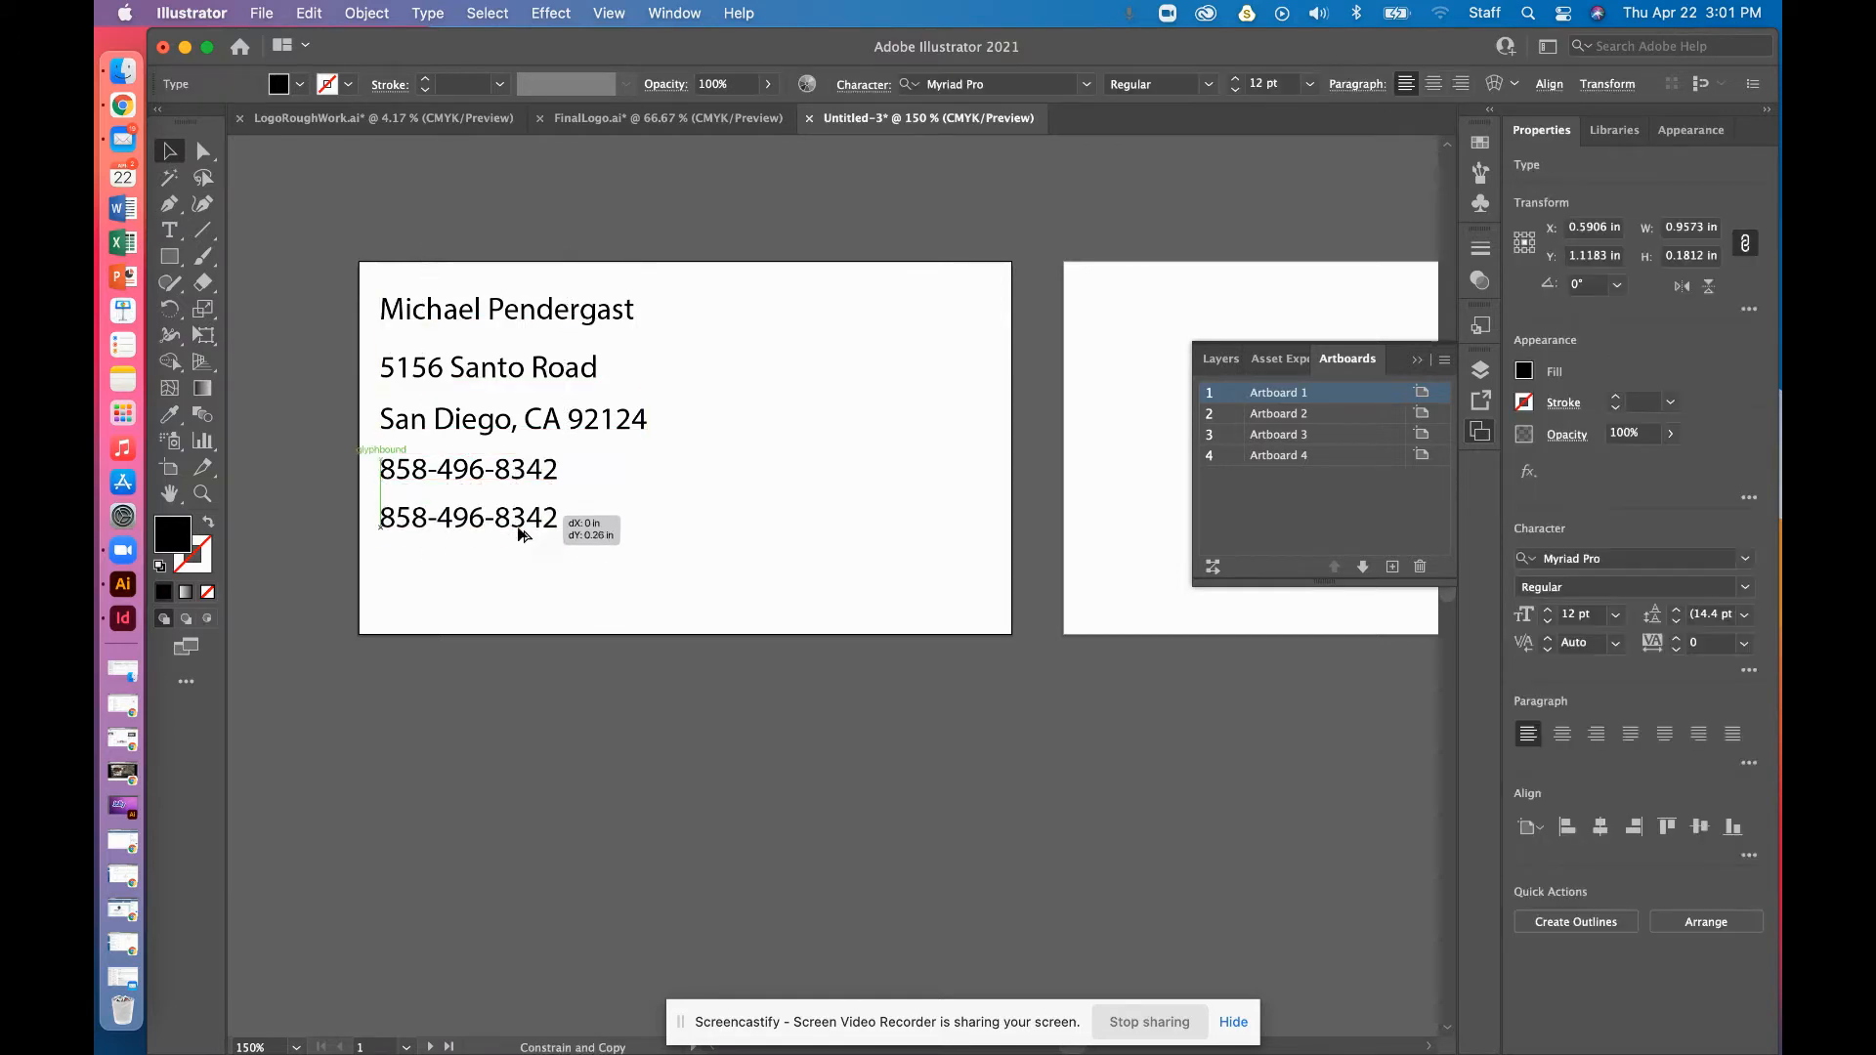
pyautogui.press('t')
pyautogui.tripleClick(519, 537)
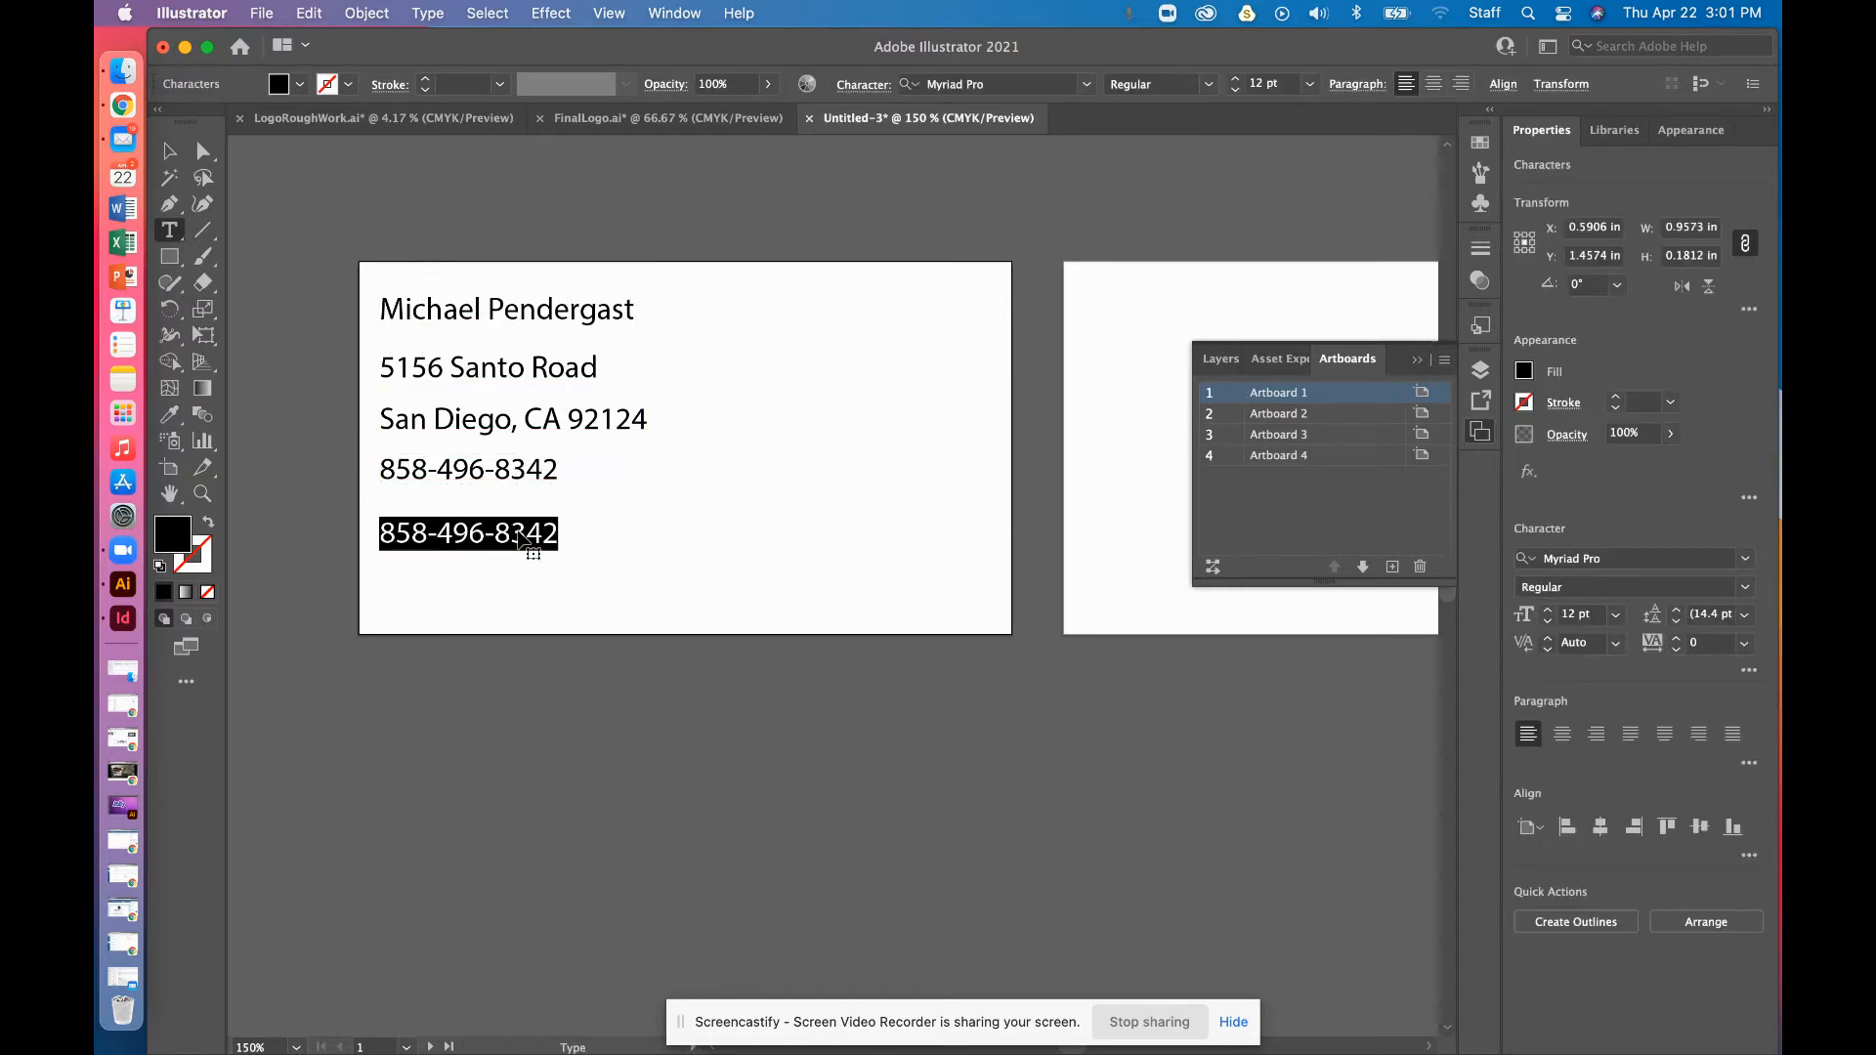
pyautogui.write('www.')
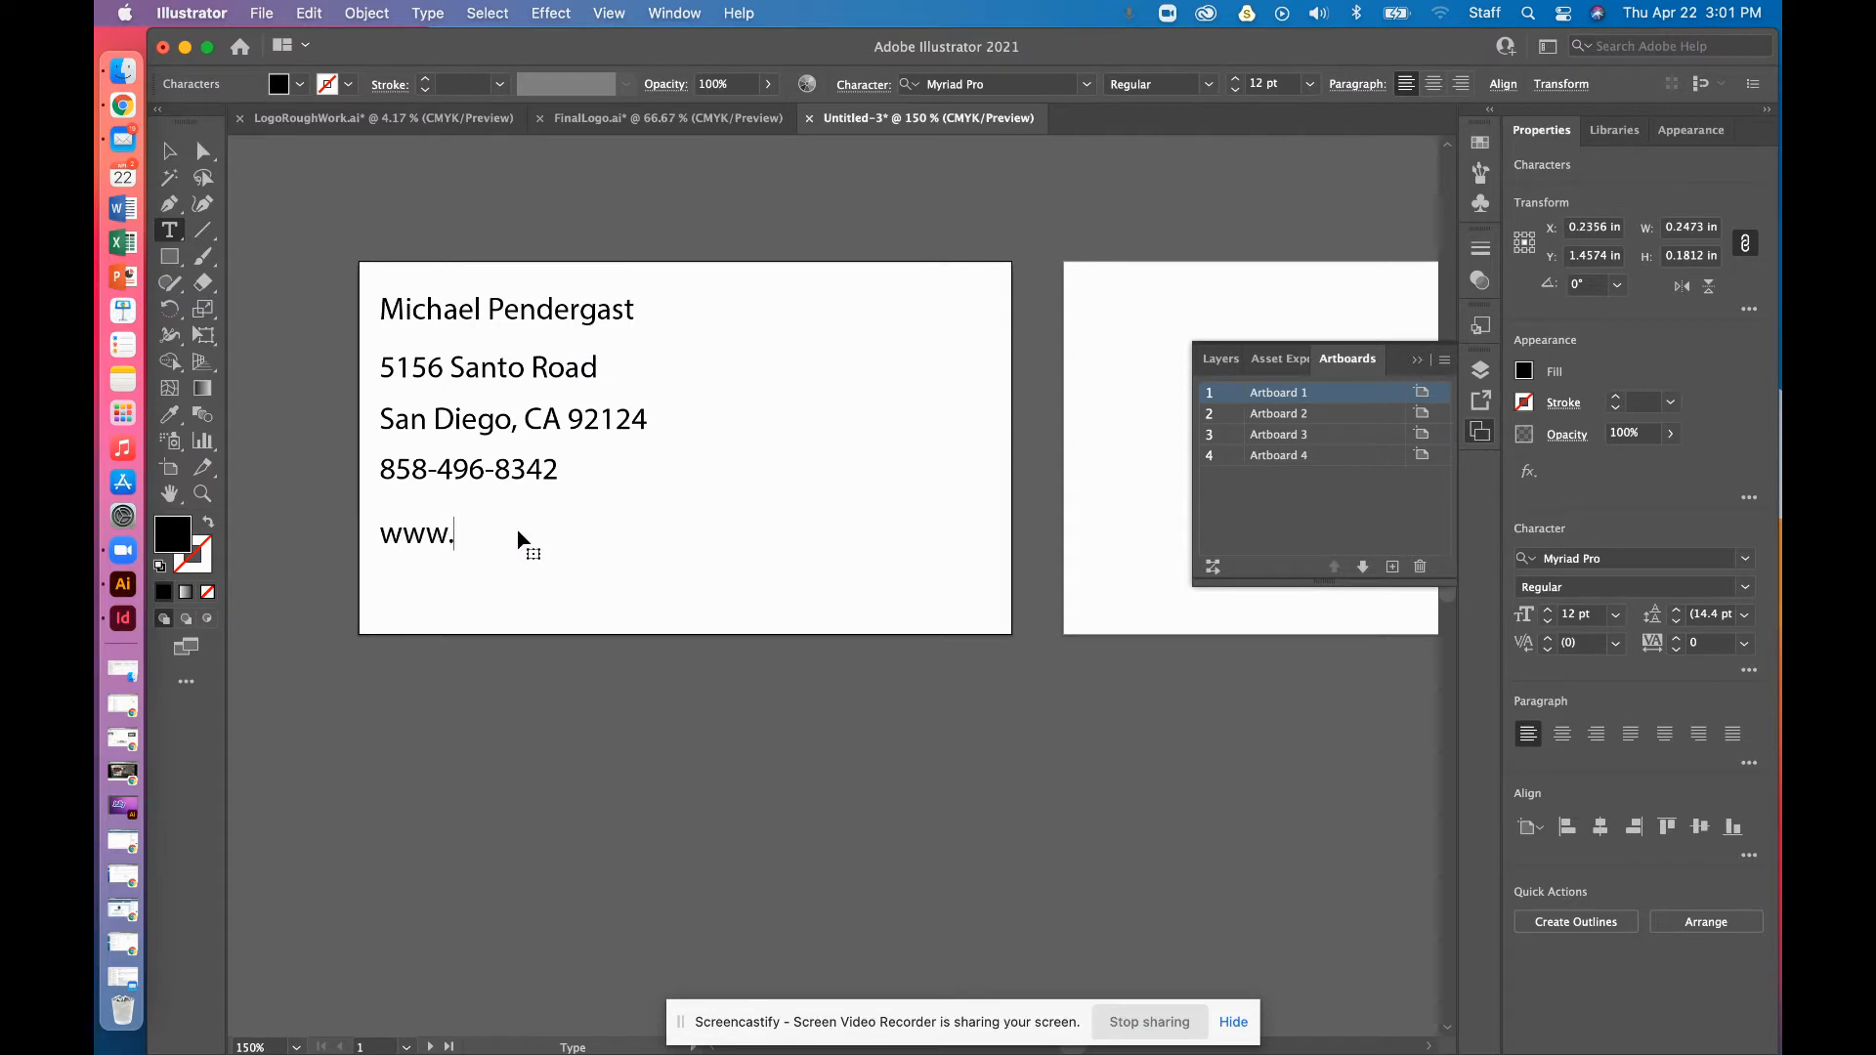
pyautogui.write('cmpdesign.weebly.com')
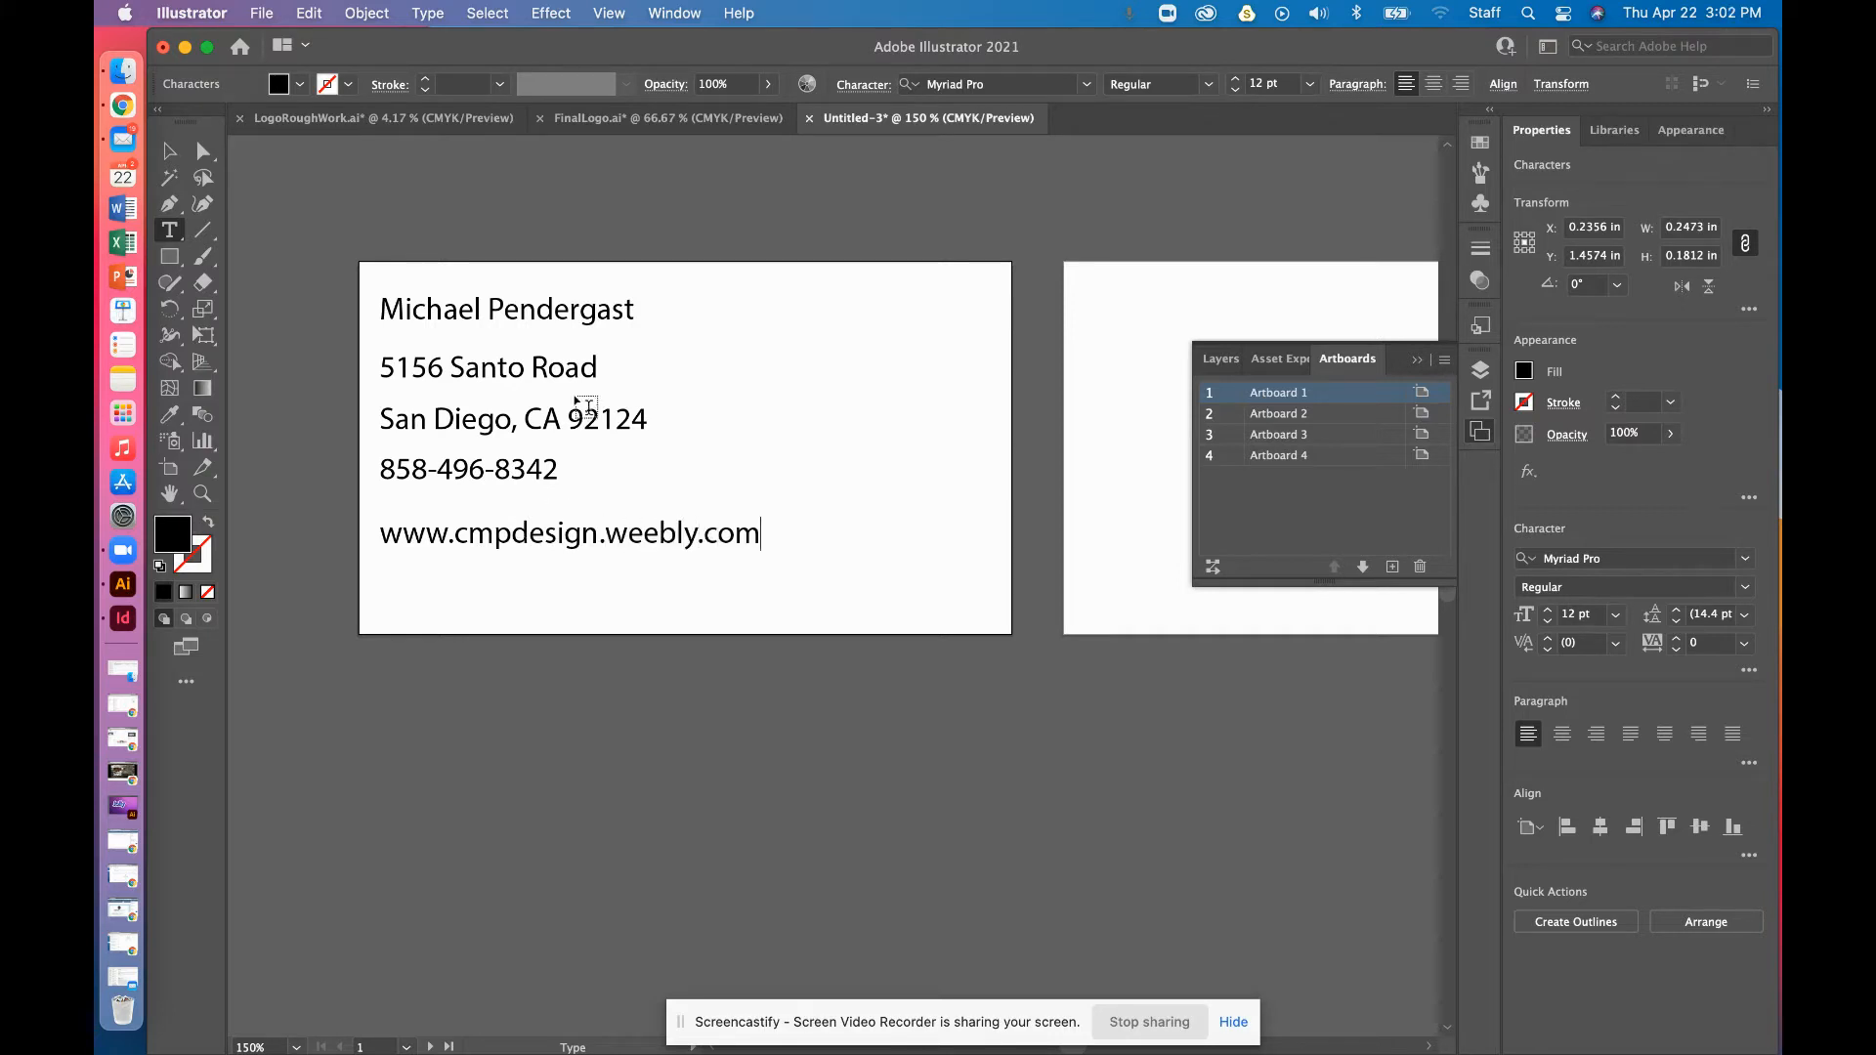
pyautogui.click(168, 151)
# Move the website line up to sit just beneath the phone number
pyautogui.click(751, 422)
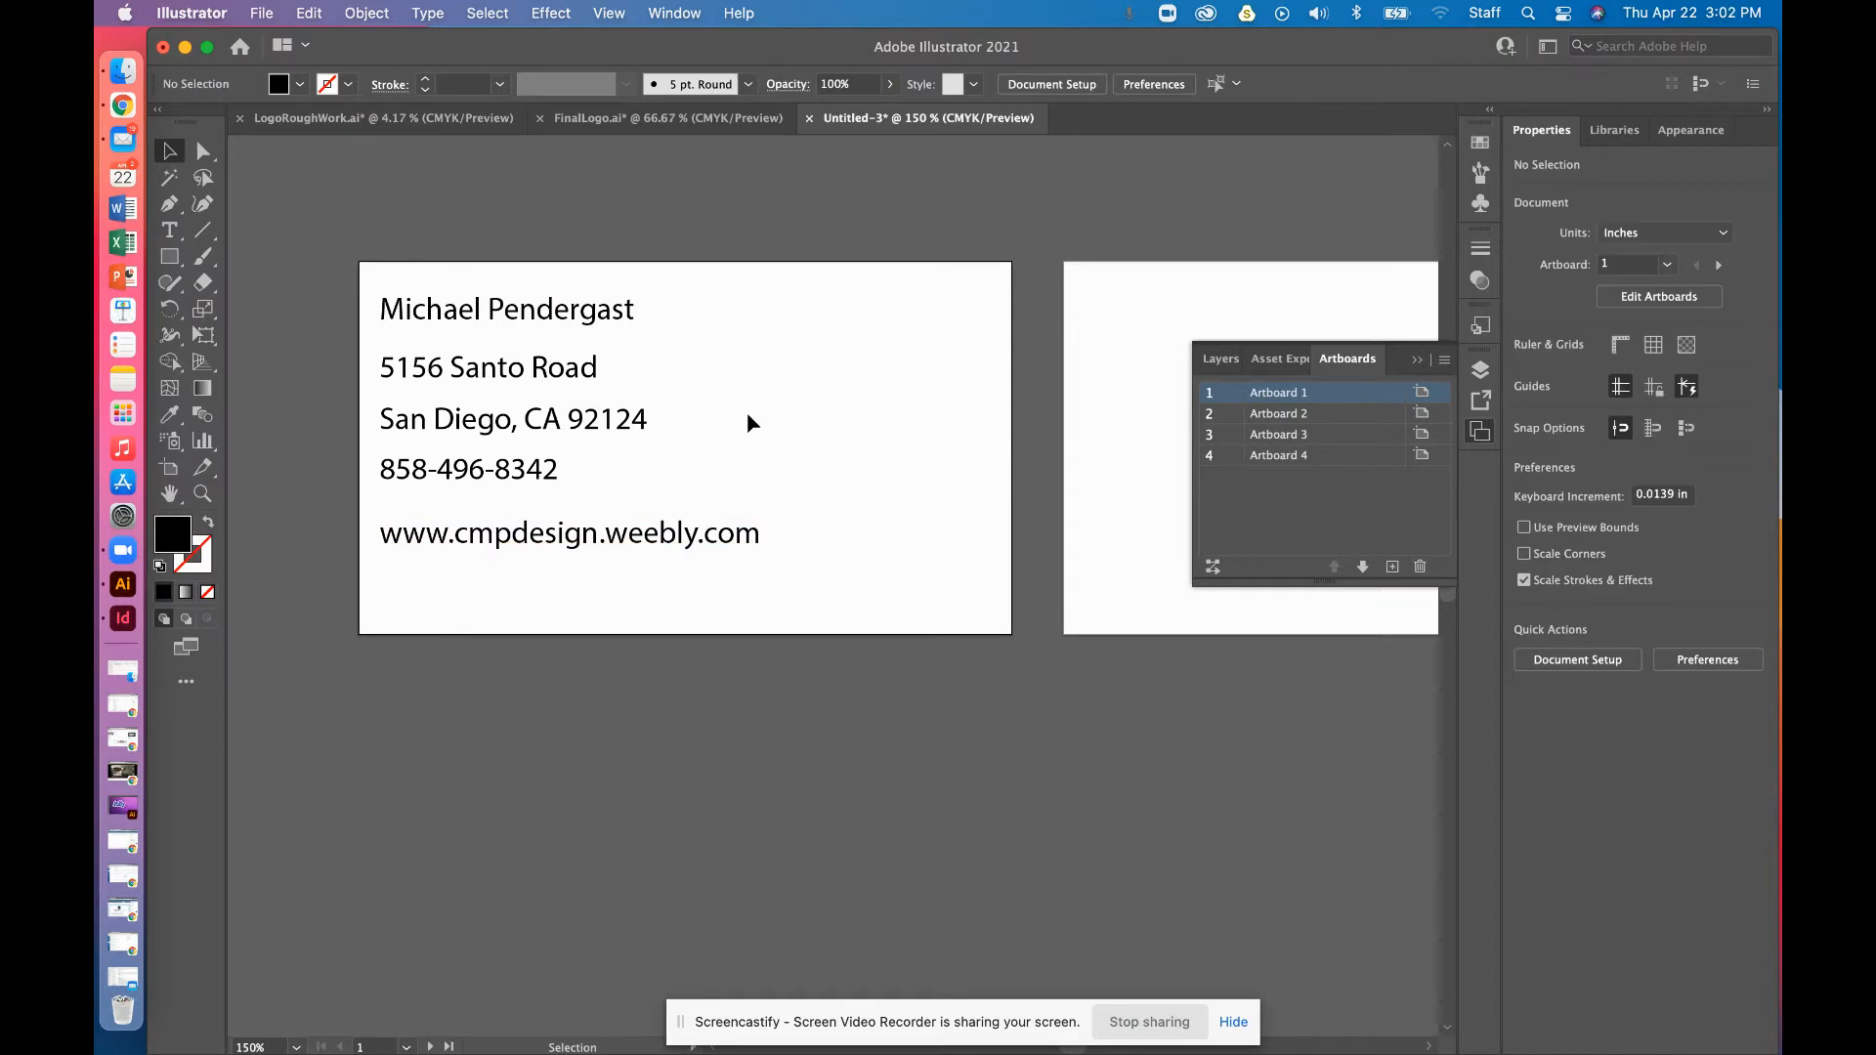
pyautogui.moveTo(599, 533); pyautogui.dragTo(535, 493)
pyautogui.hscroll(-1, 572, 508)
pyautogui.scroll(-1, 572, 508)
pyautogui.click(737, 427)
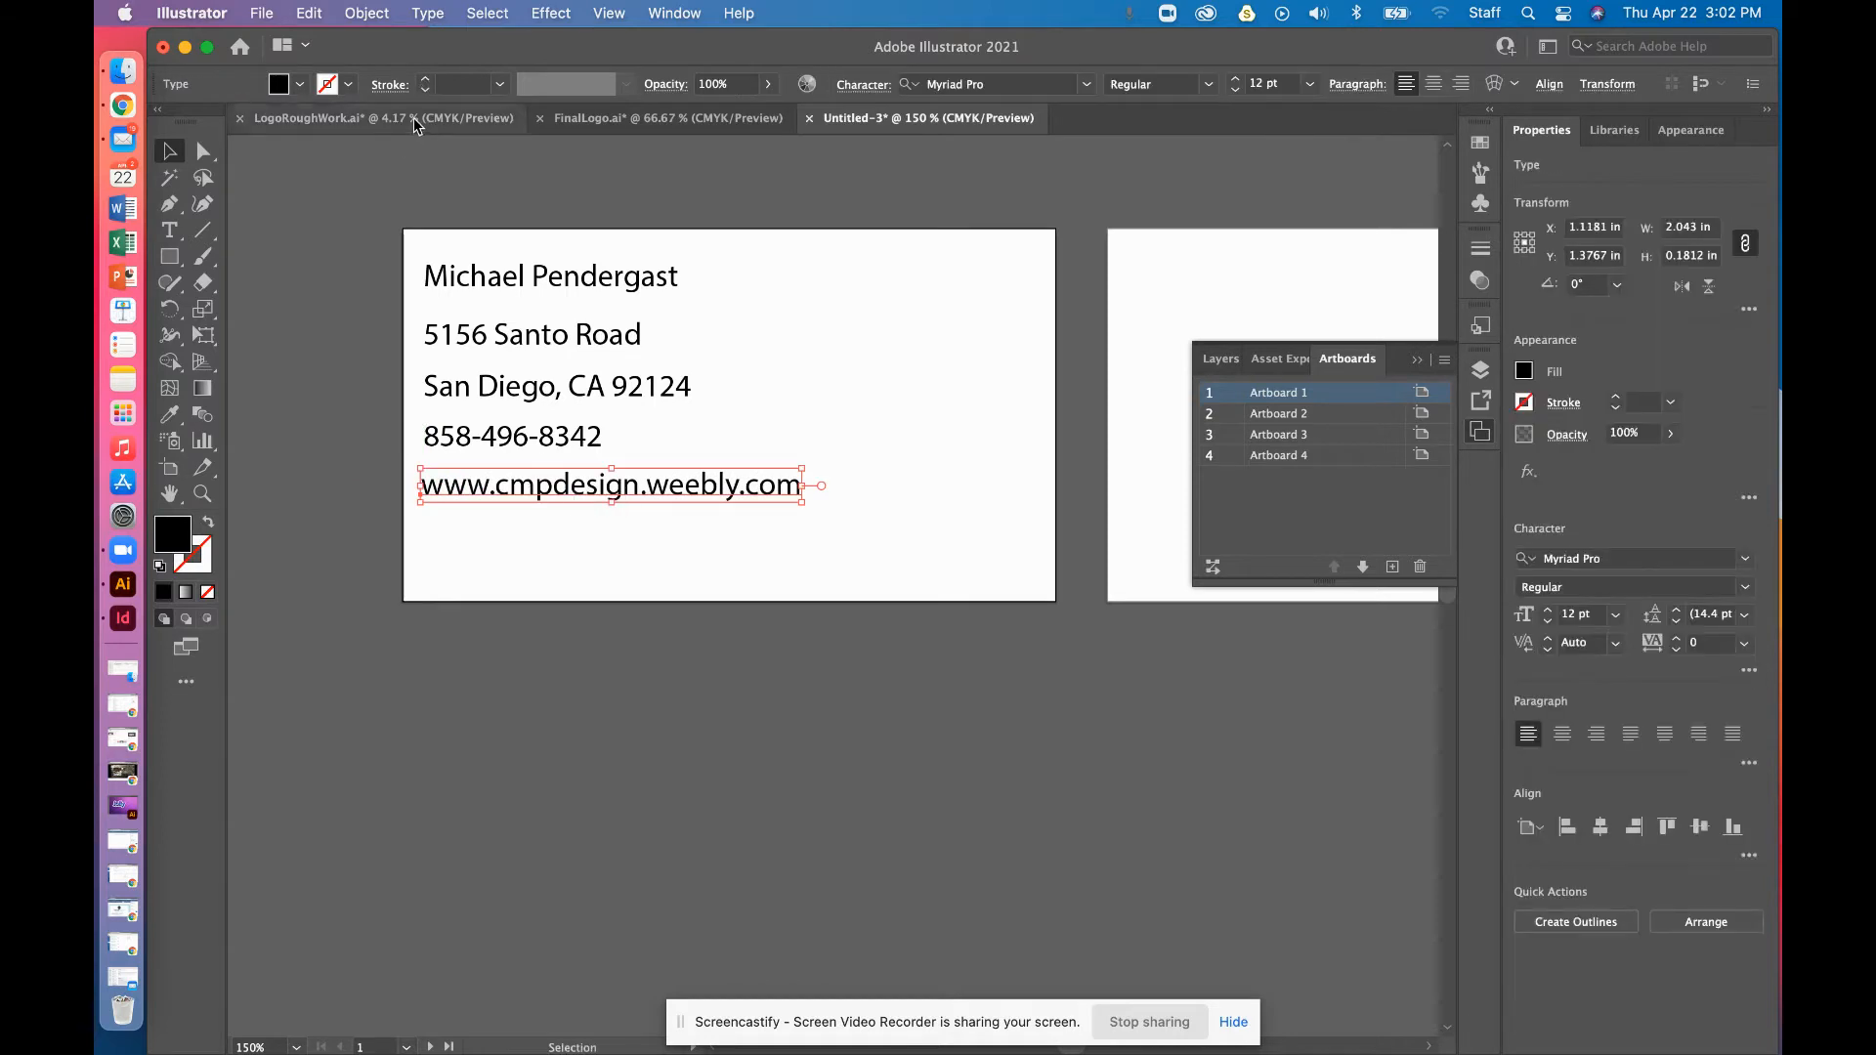
# Copy the K logo from FinalLogo.ai, paste it into Untitled-3 and shrink it to card size
pyautogui.click(571, 119)
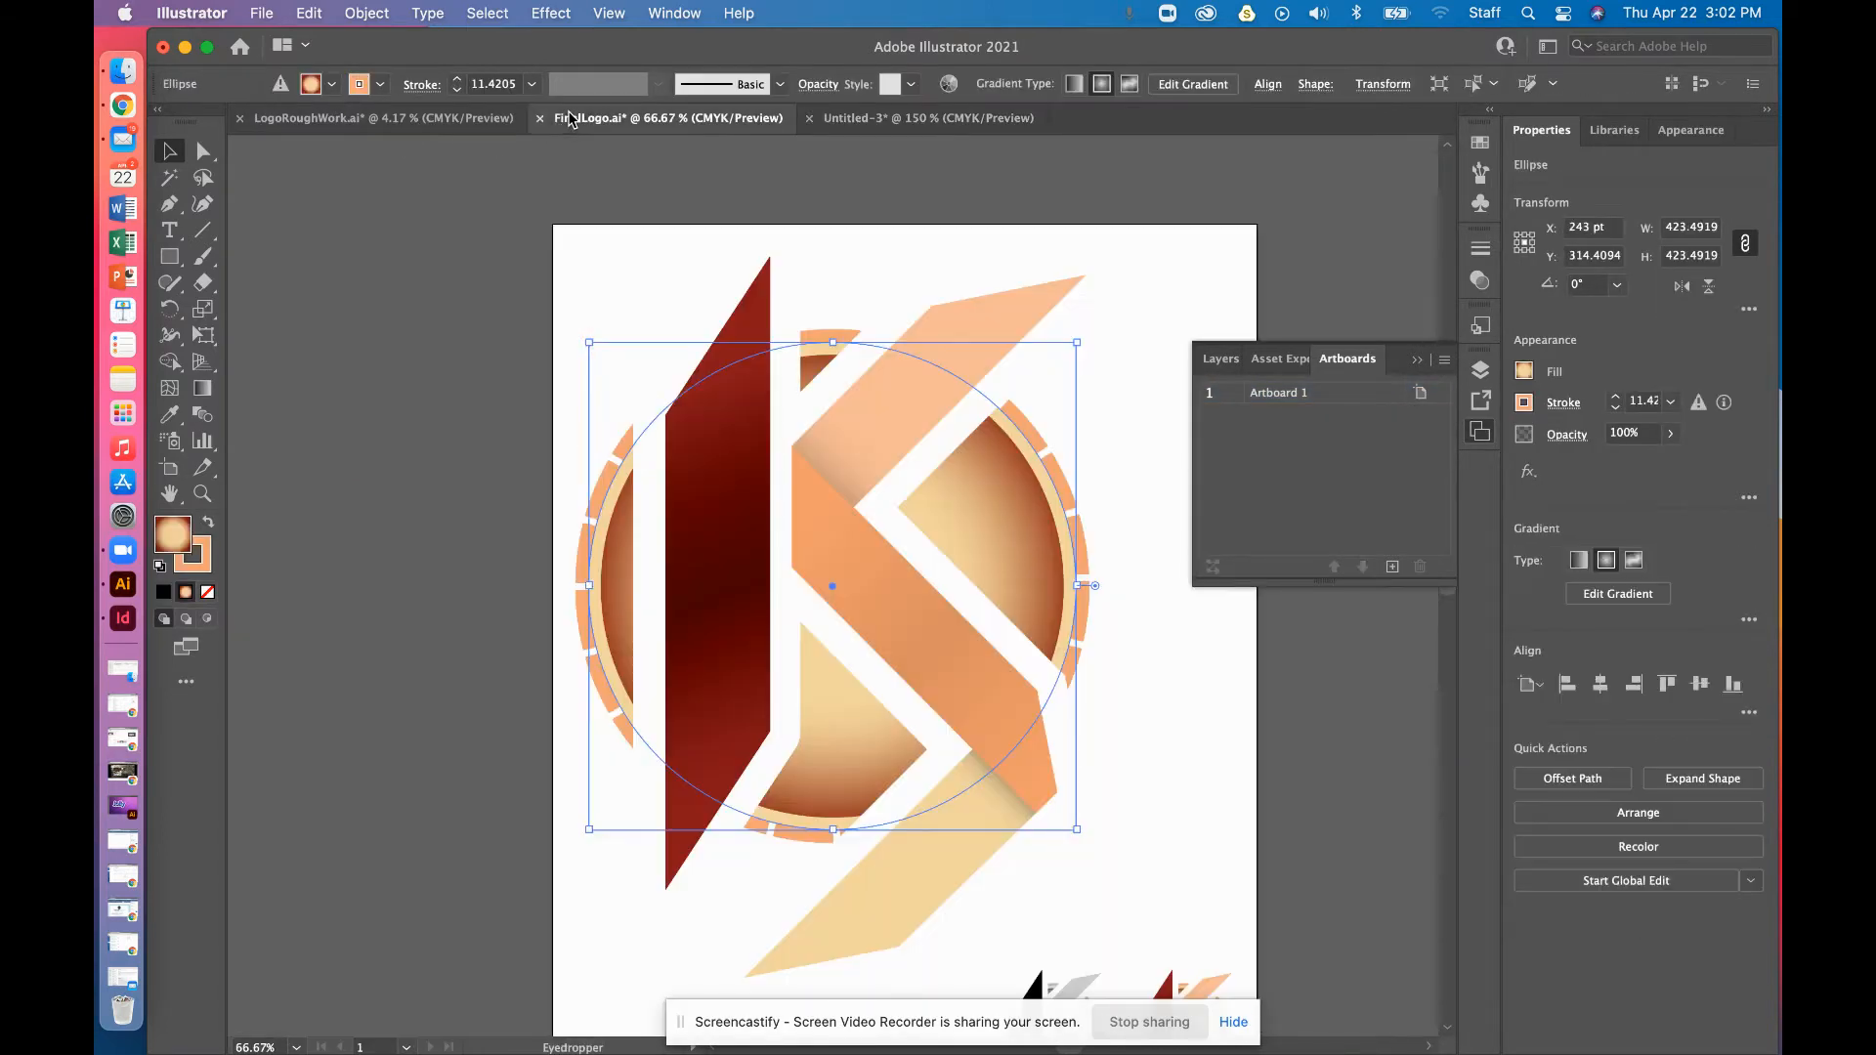
pyautogui.click(1182, 883)
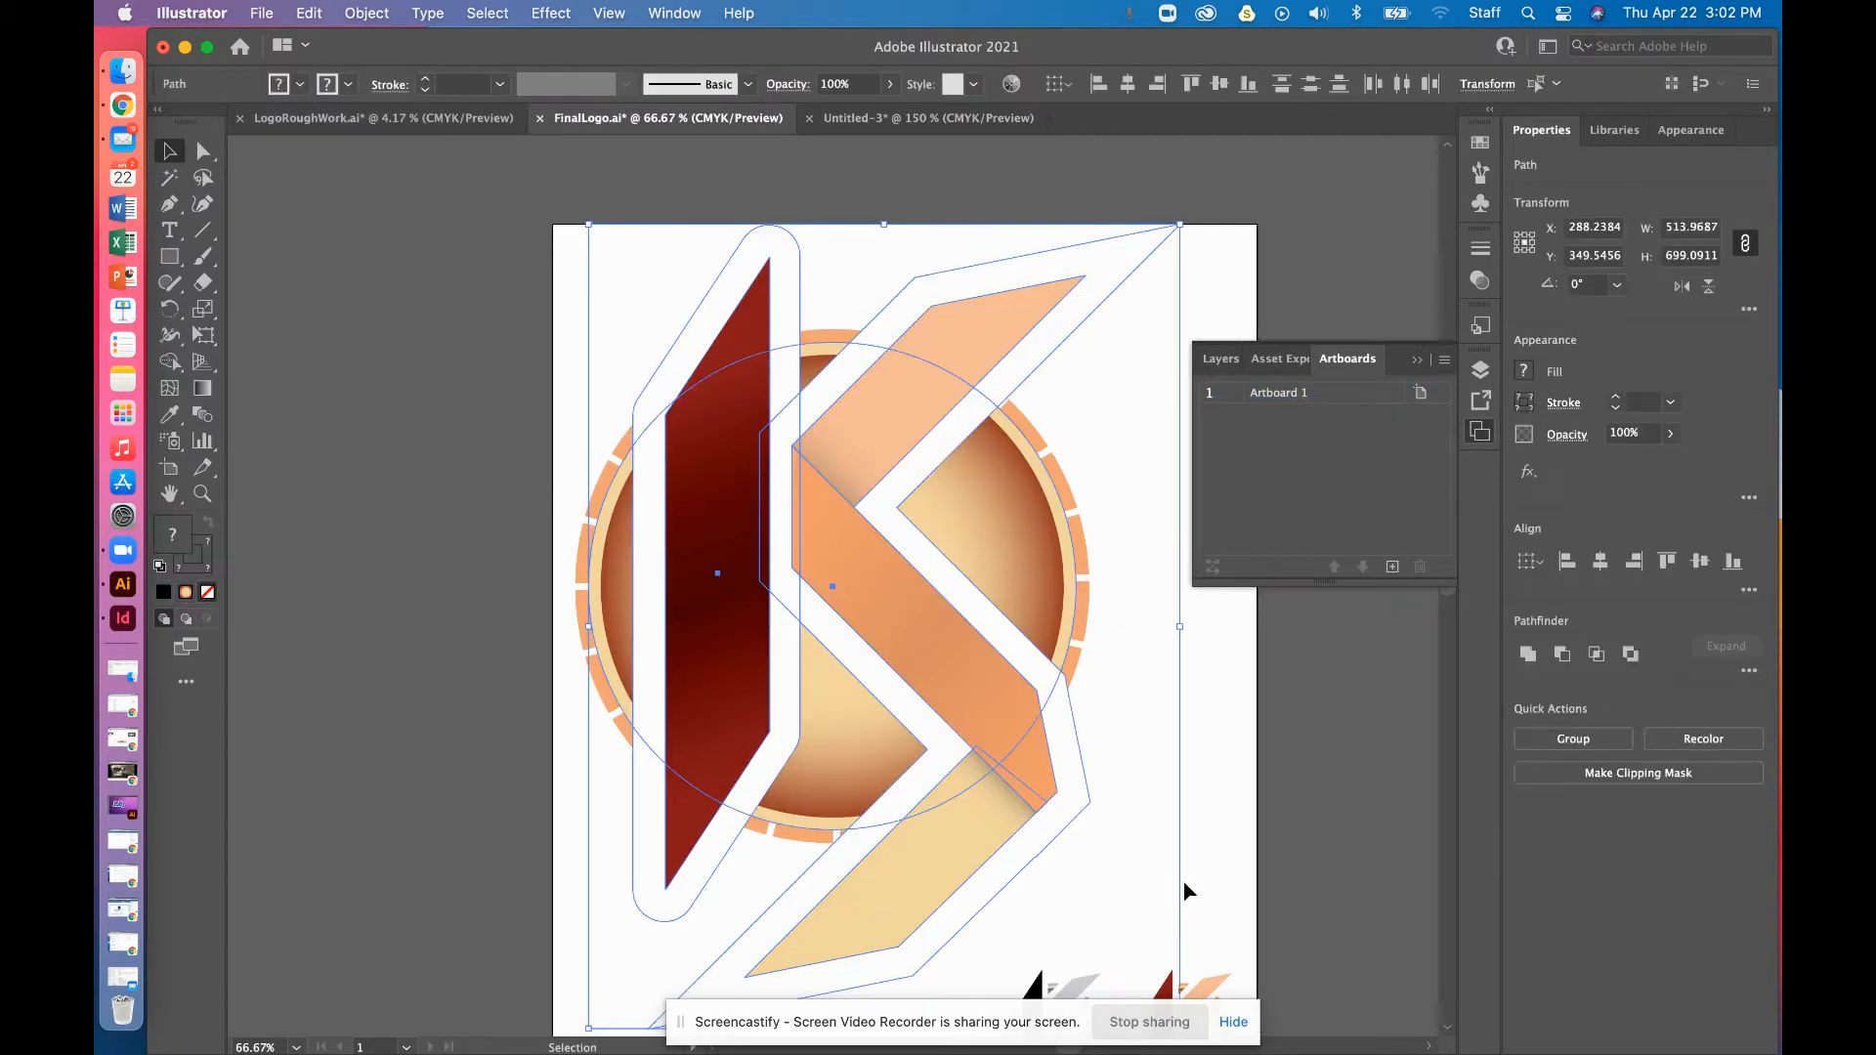
pyautogui.click(892, 118)
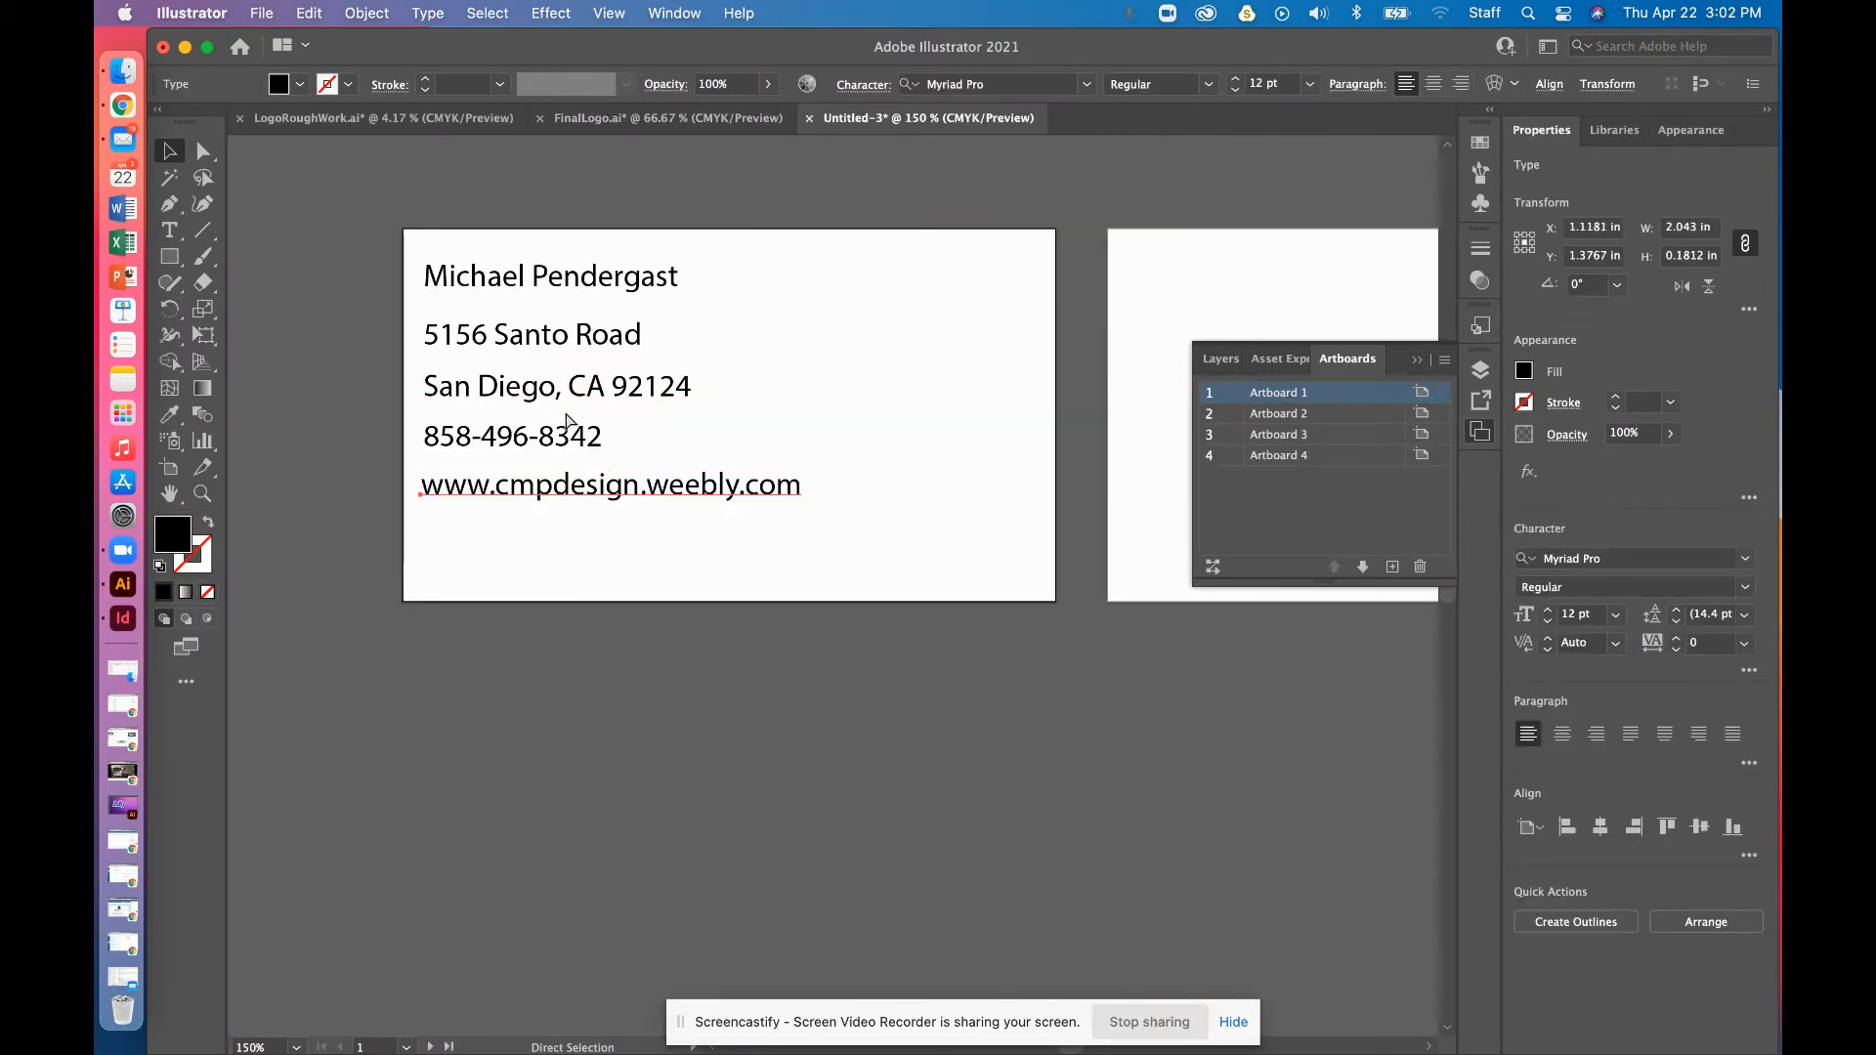
pyautogui.press('super+v')
pyautogui.press('super+minus')
pyautogui.press('super+minus')
pyautogui.press('super+minus')
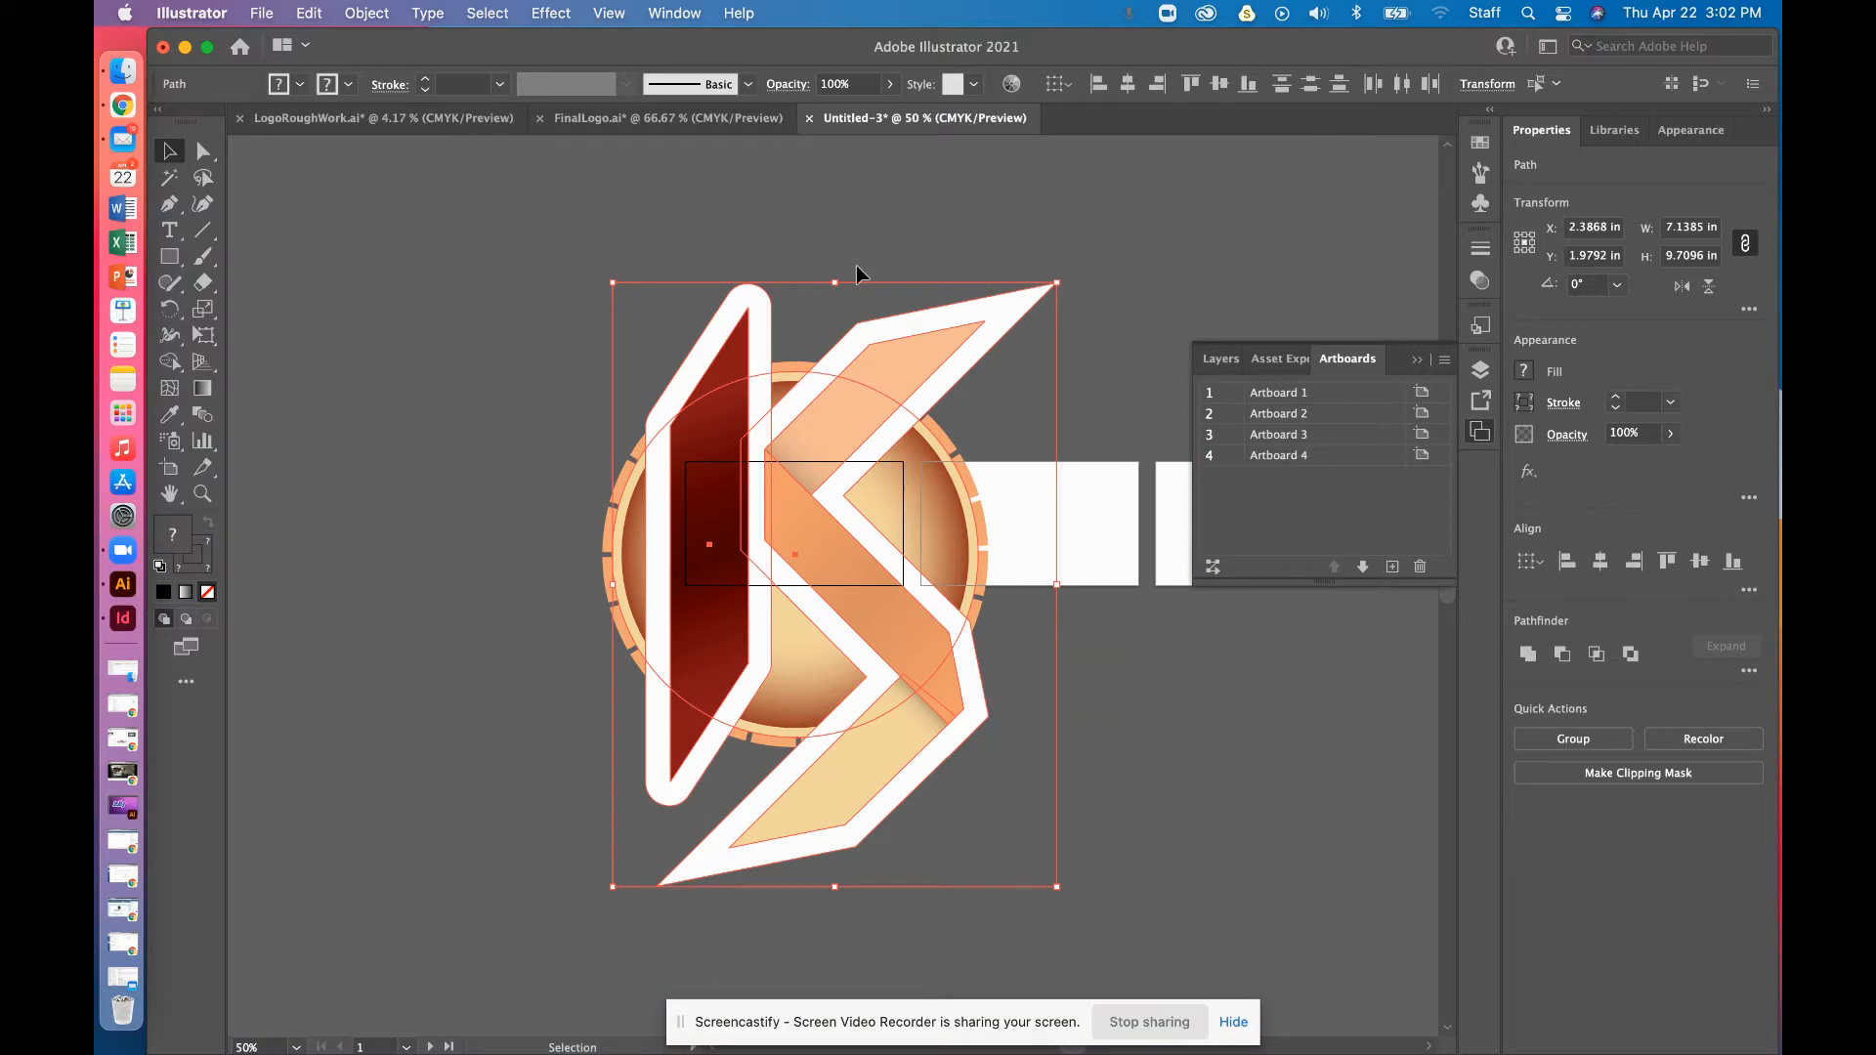
pyautogui.moveTo(1057, 282); pyautogui.dragTo(658, 338)
pyautogui.moveTo(917, 335); pyautogui.dragTo(718, 345)
pyautogui.click(699, 366)
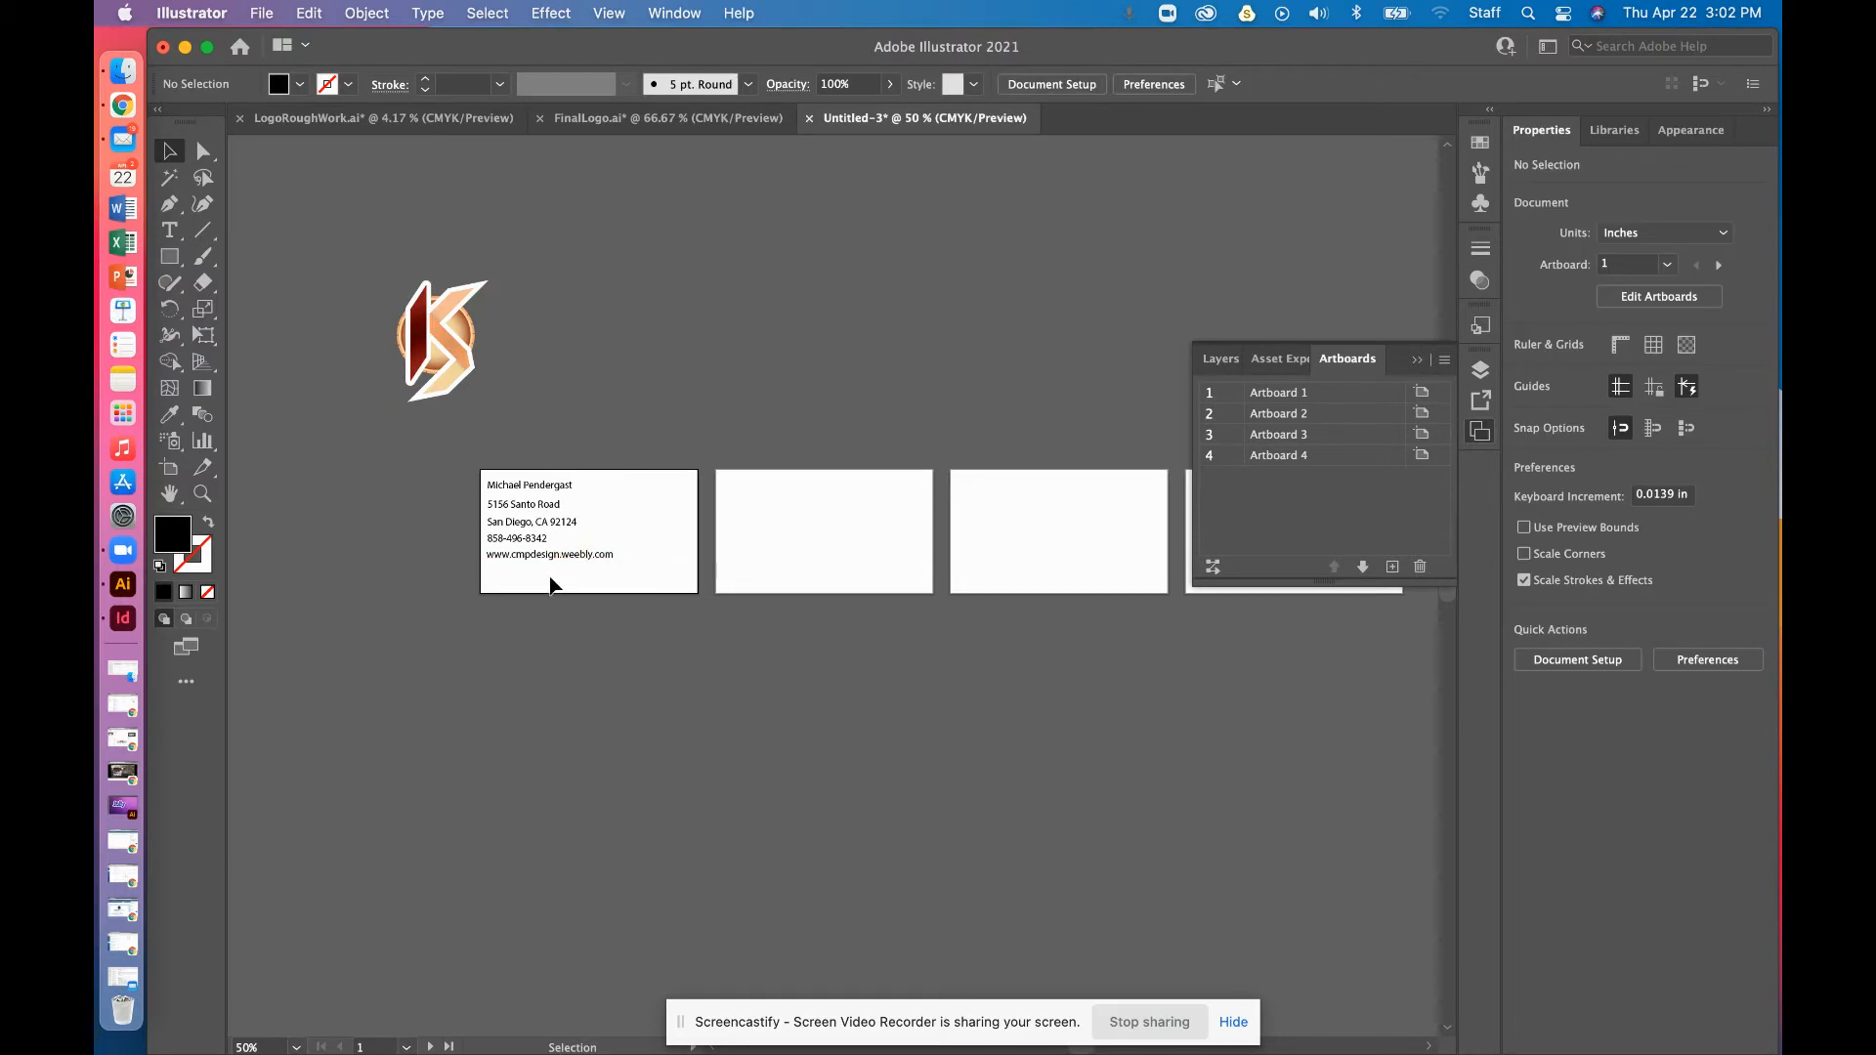
# Group the logo pieces with Cmd+G and position the group on Artboard 2
pyautogui.click(532, 495)
pyautogui.click(575, 443)
pyautogui.click(582, 515)
pyautogui.click(633, 343)
pyautogui.moveTo(433, 323); pyautogui.dragTo(848, 525)
pyautogui.press('super+z')
pyautogui.moveTo(373, 279); pyautogui.dragTo(829, 542)
pyautogui.press('super+g')
pyautogui.moveTo(829, 547)
pyautogui.mouseDown()
pyautogui.moveTo(781, 513)
pyautogui.moveTo(834, 548)
pyautogui.mouseUp()
pyautogui.click(838, 302)
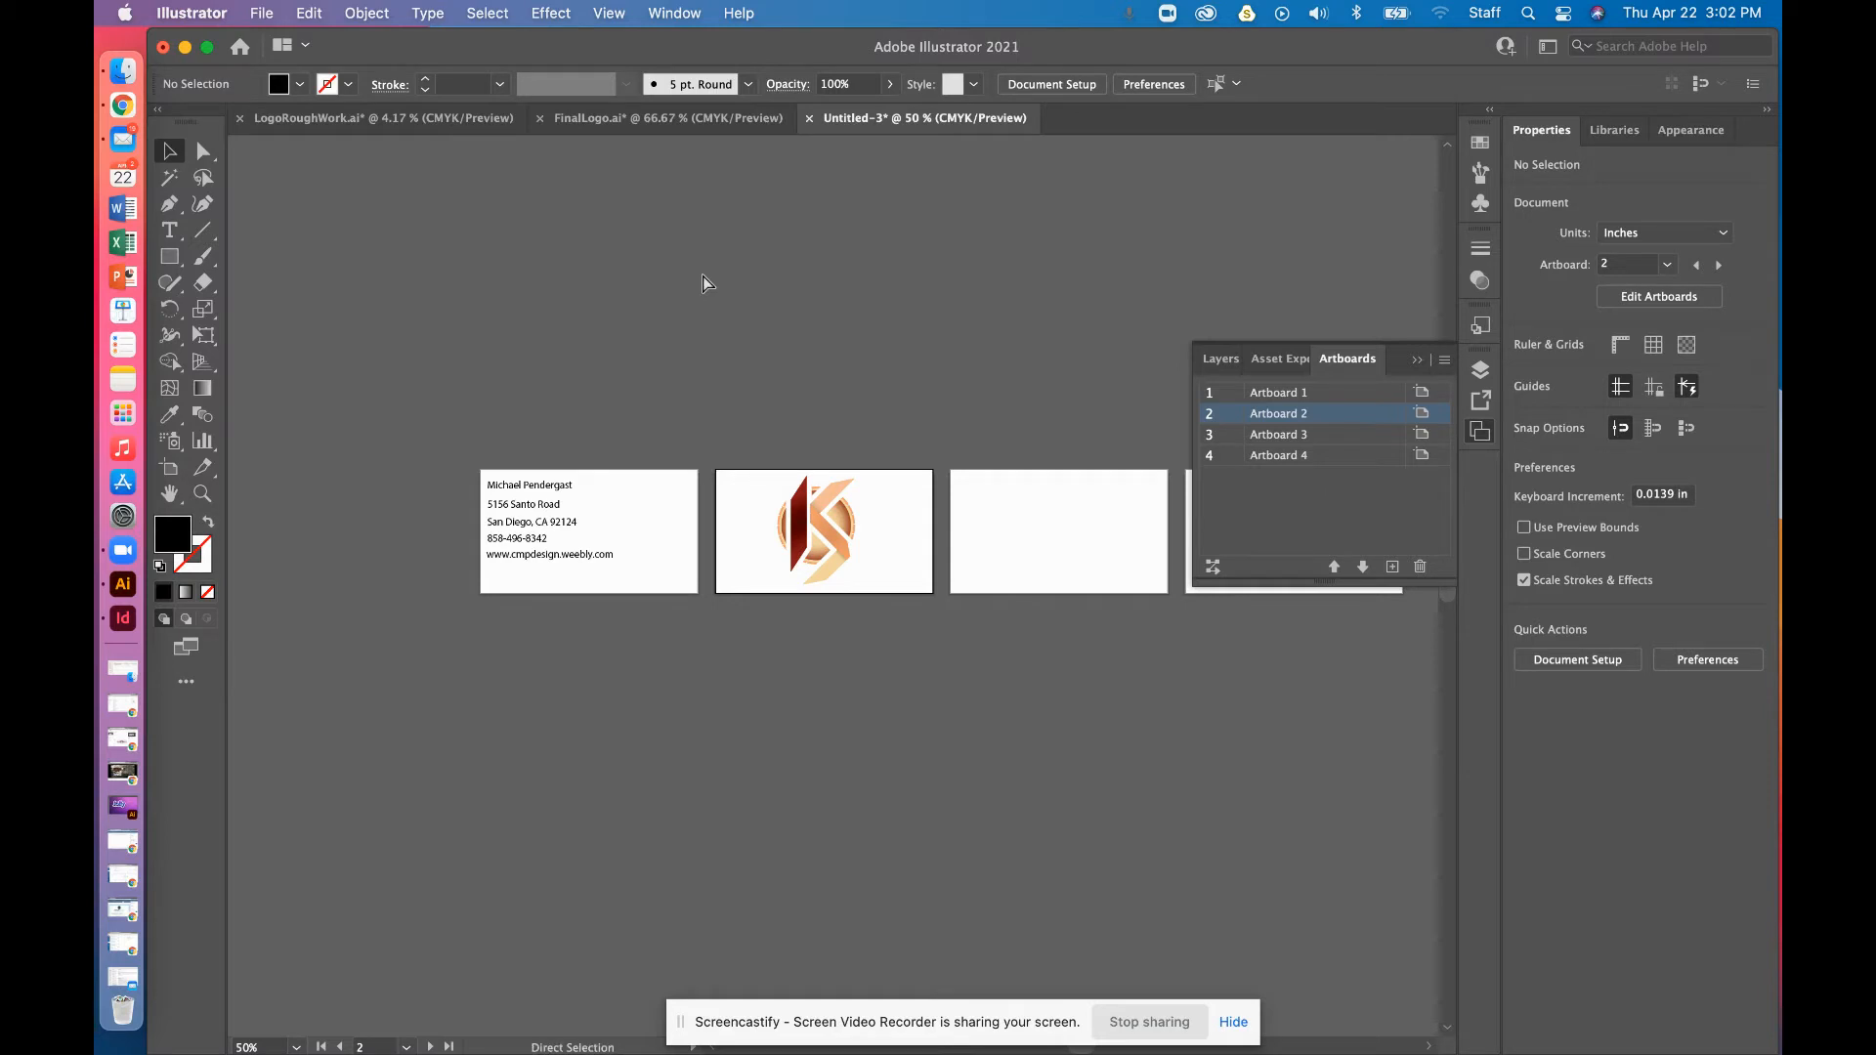
pyautogui.press('super+equal')
# Choose rust.jpeg from the Desktop in File > Place with the Link option set
pyautogui.click(253, 18)
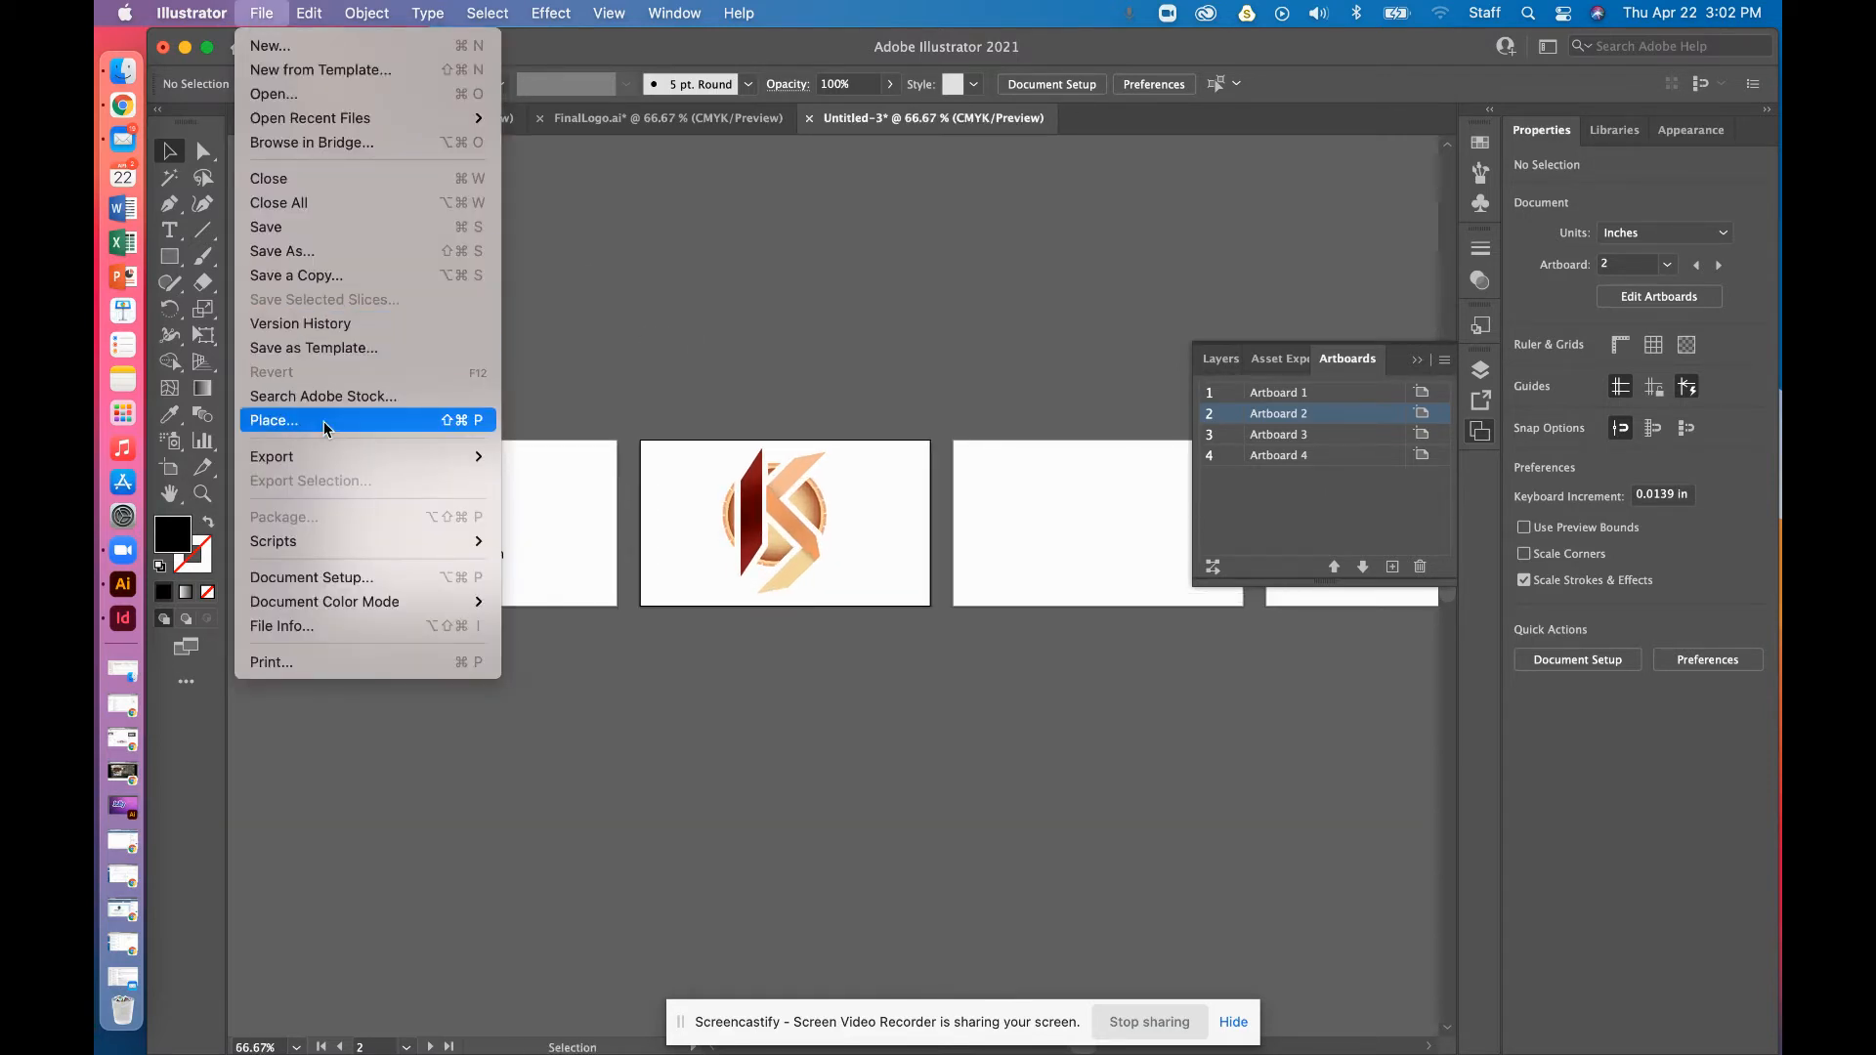
pyautogui.click(349, 424)
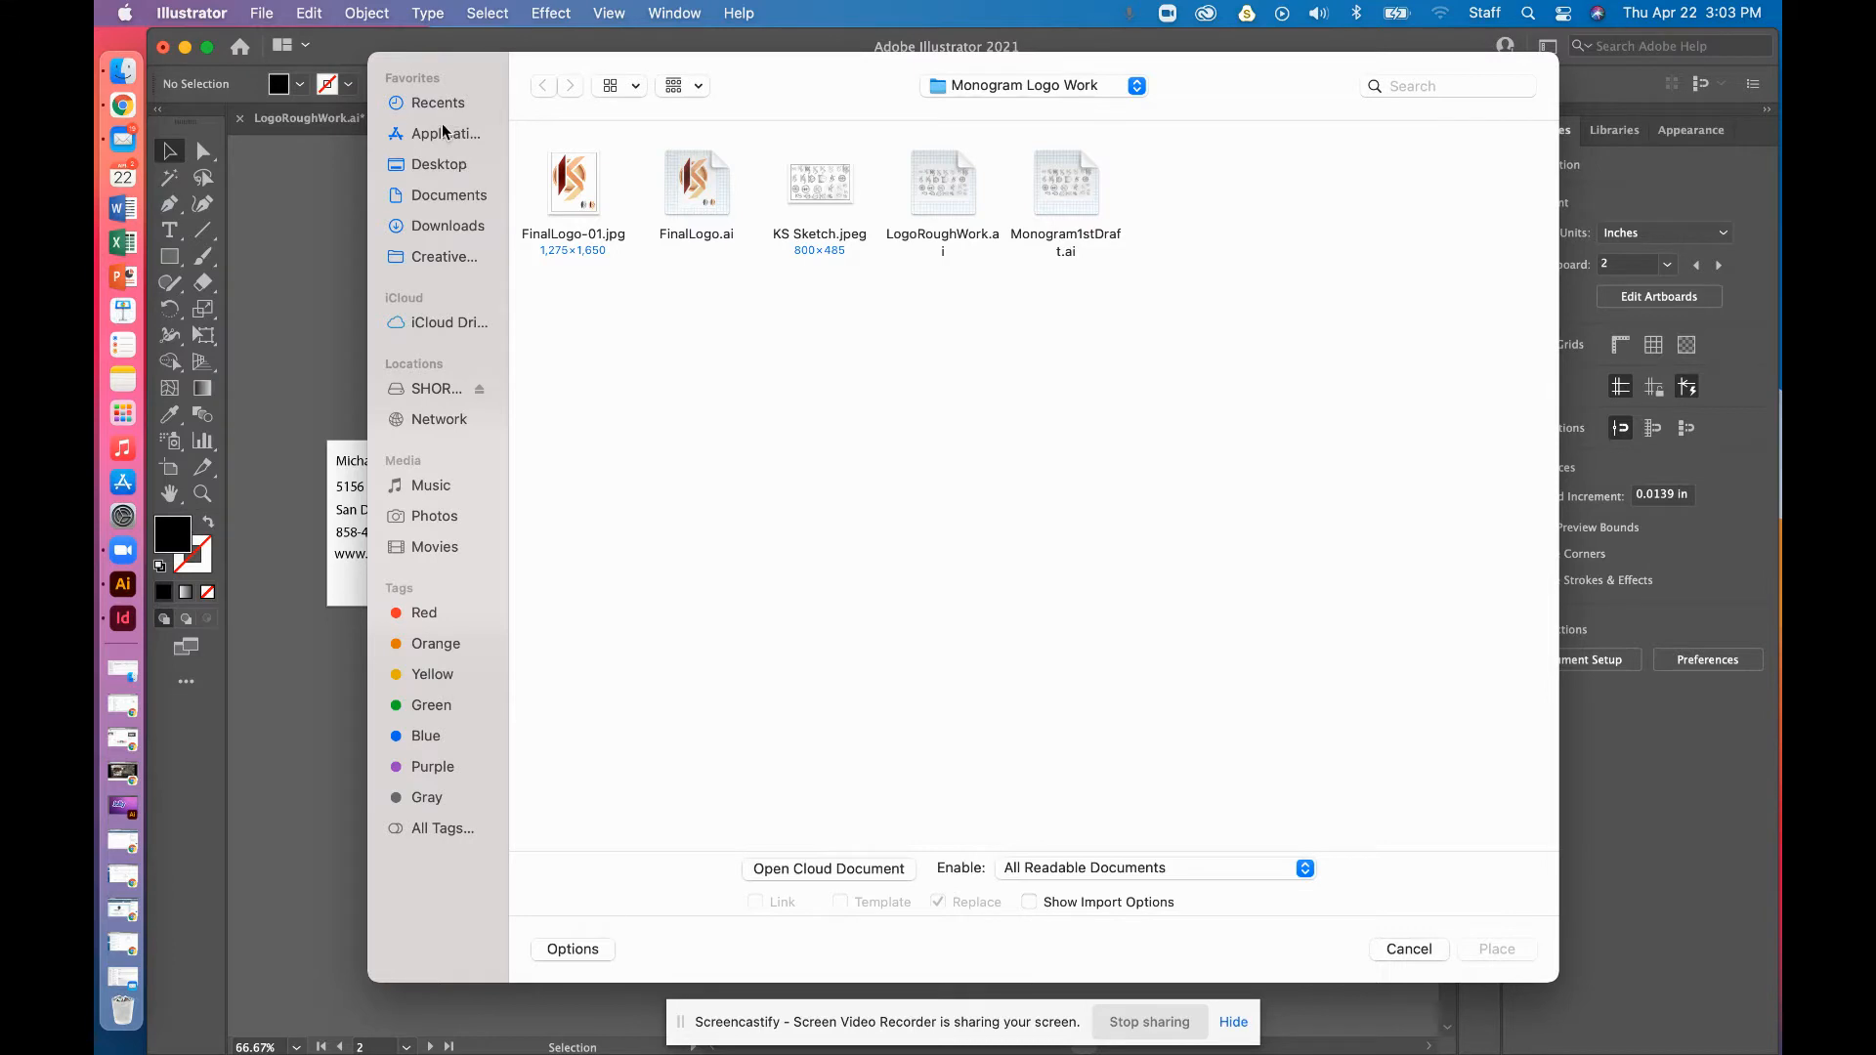
pyautogui.click(439, 169)
pyautogui.click(950, 608)
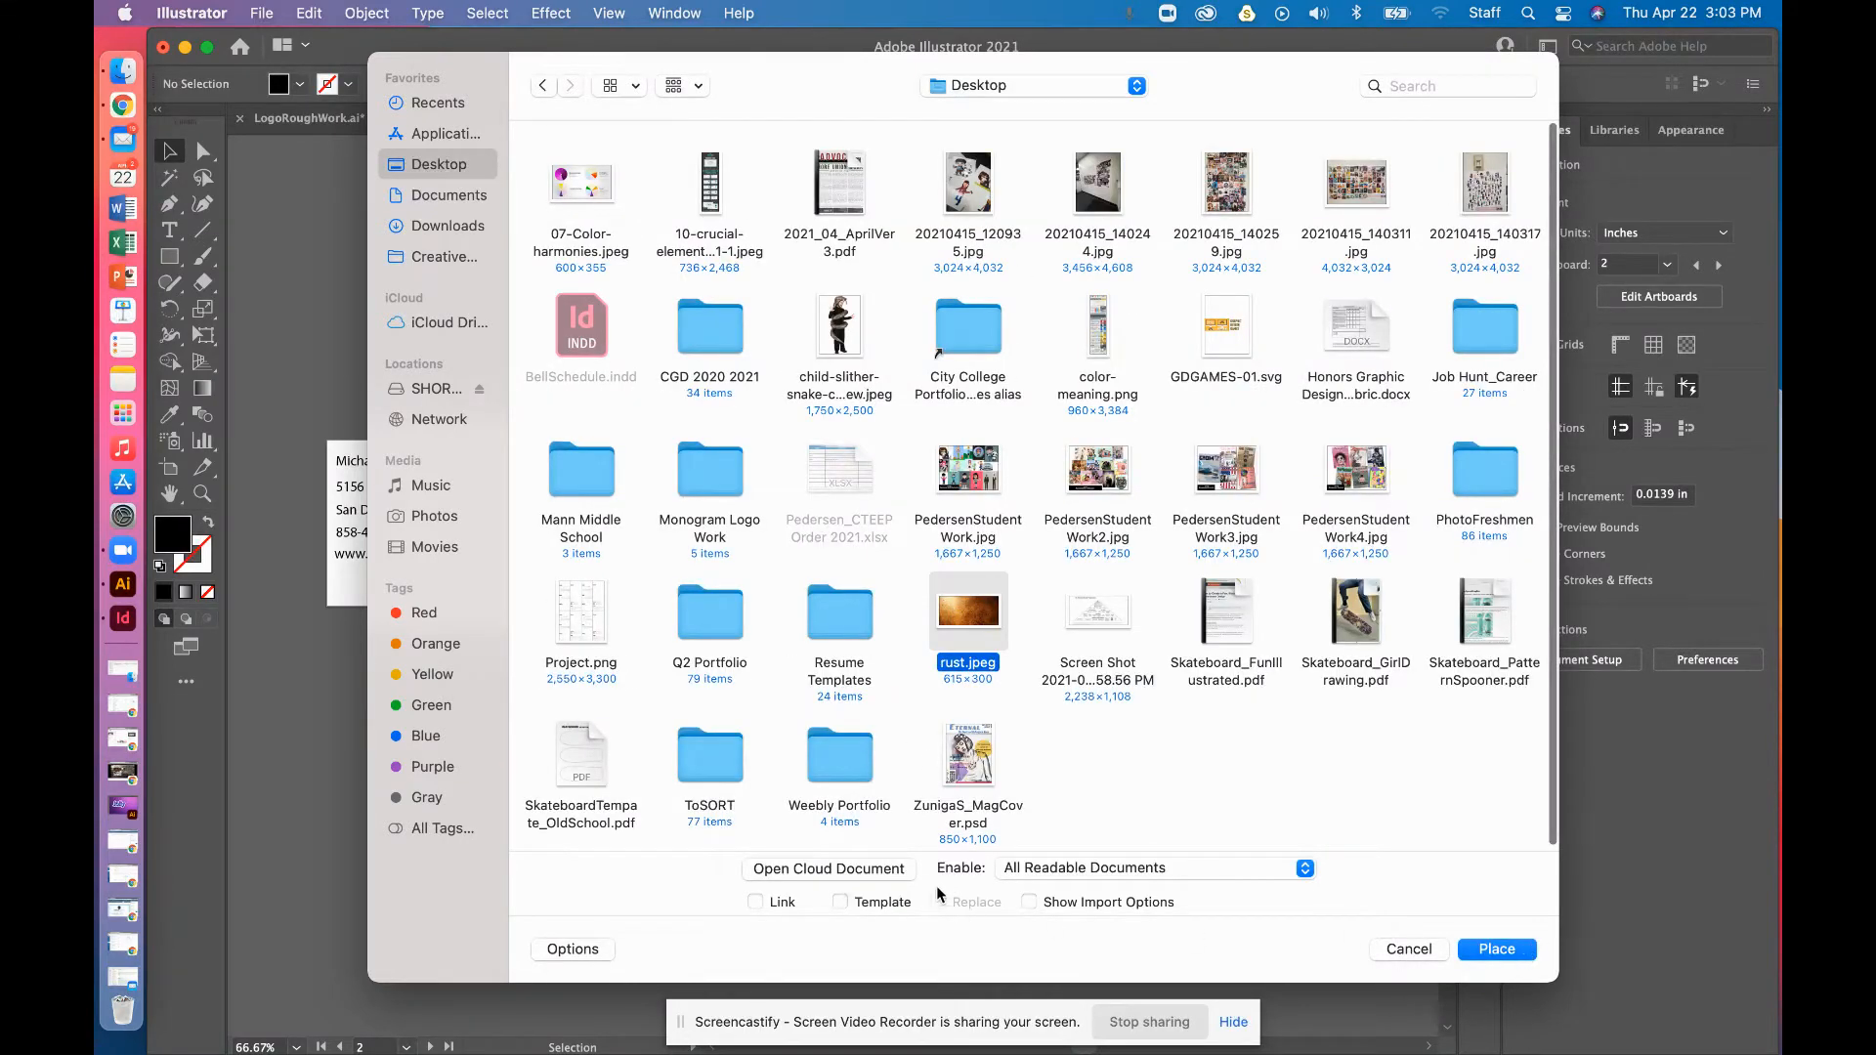
pyautogui.click(574, 950)
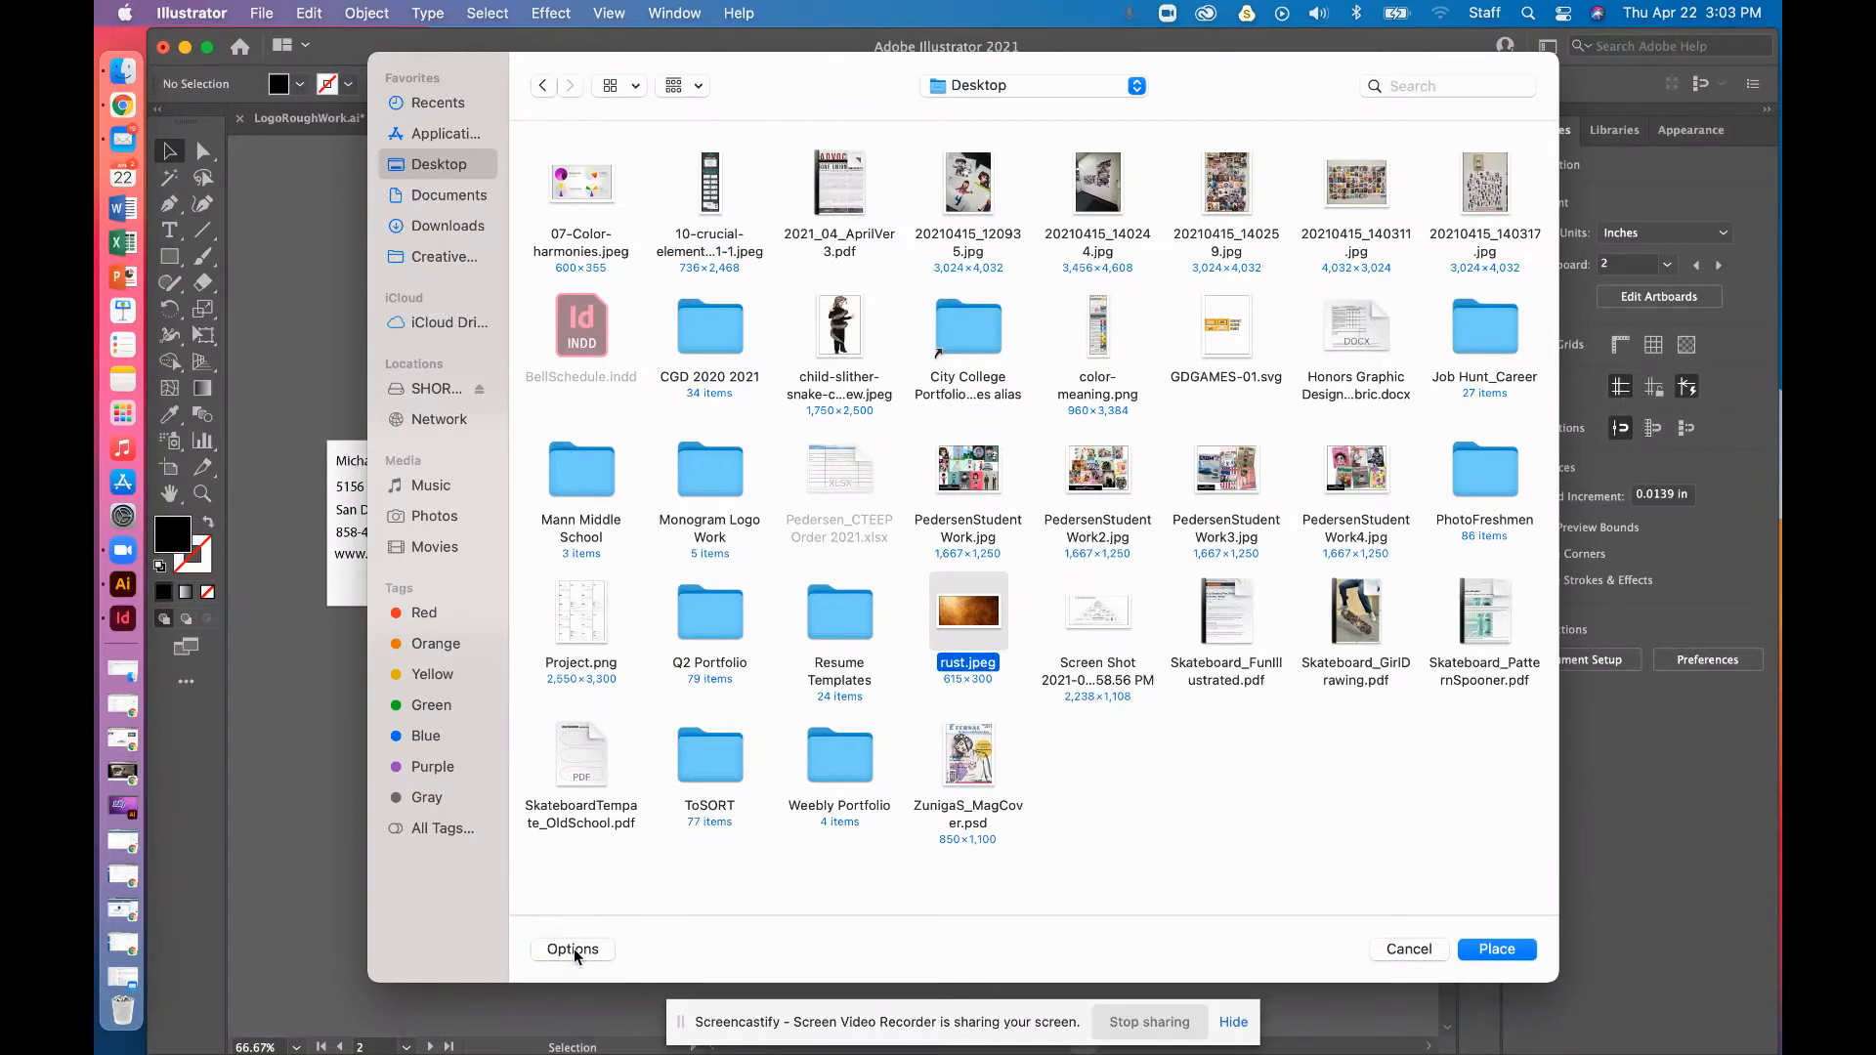
pyautogui.click(575, 952)
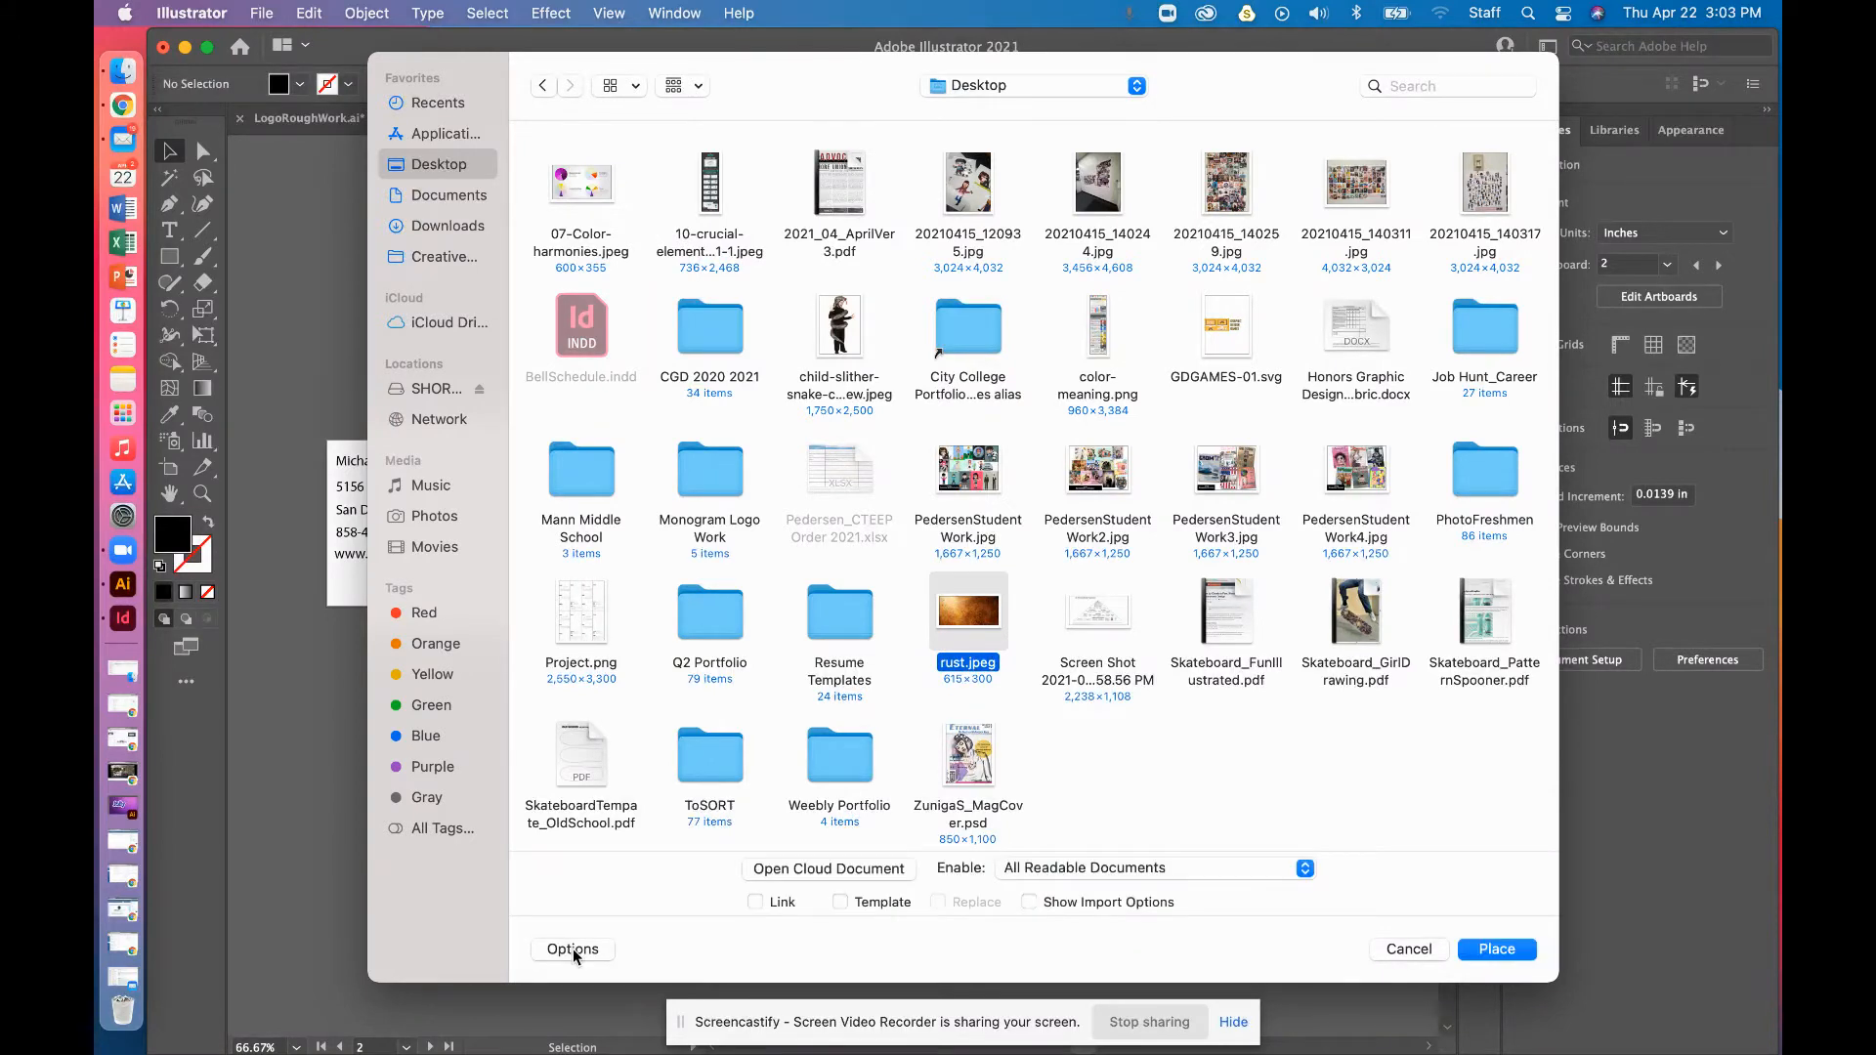
pyautogui.click(756, 903)
pyautogui.click(1498, 951)
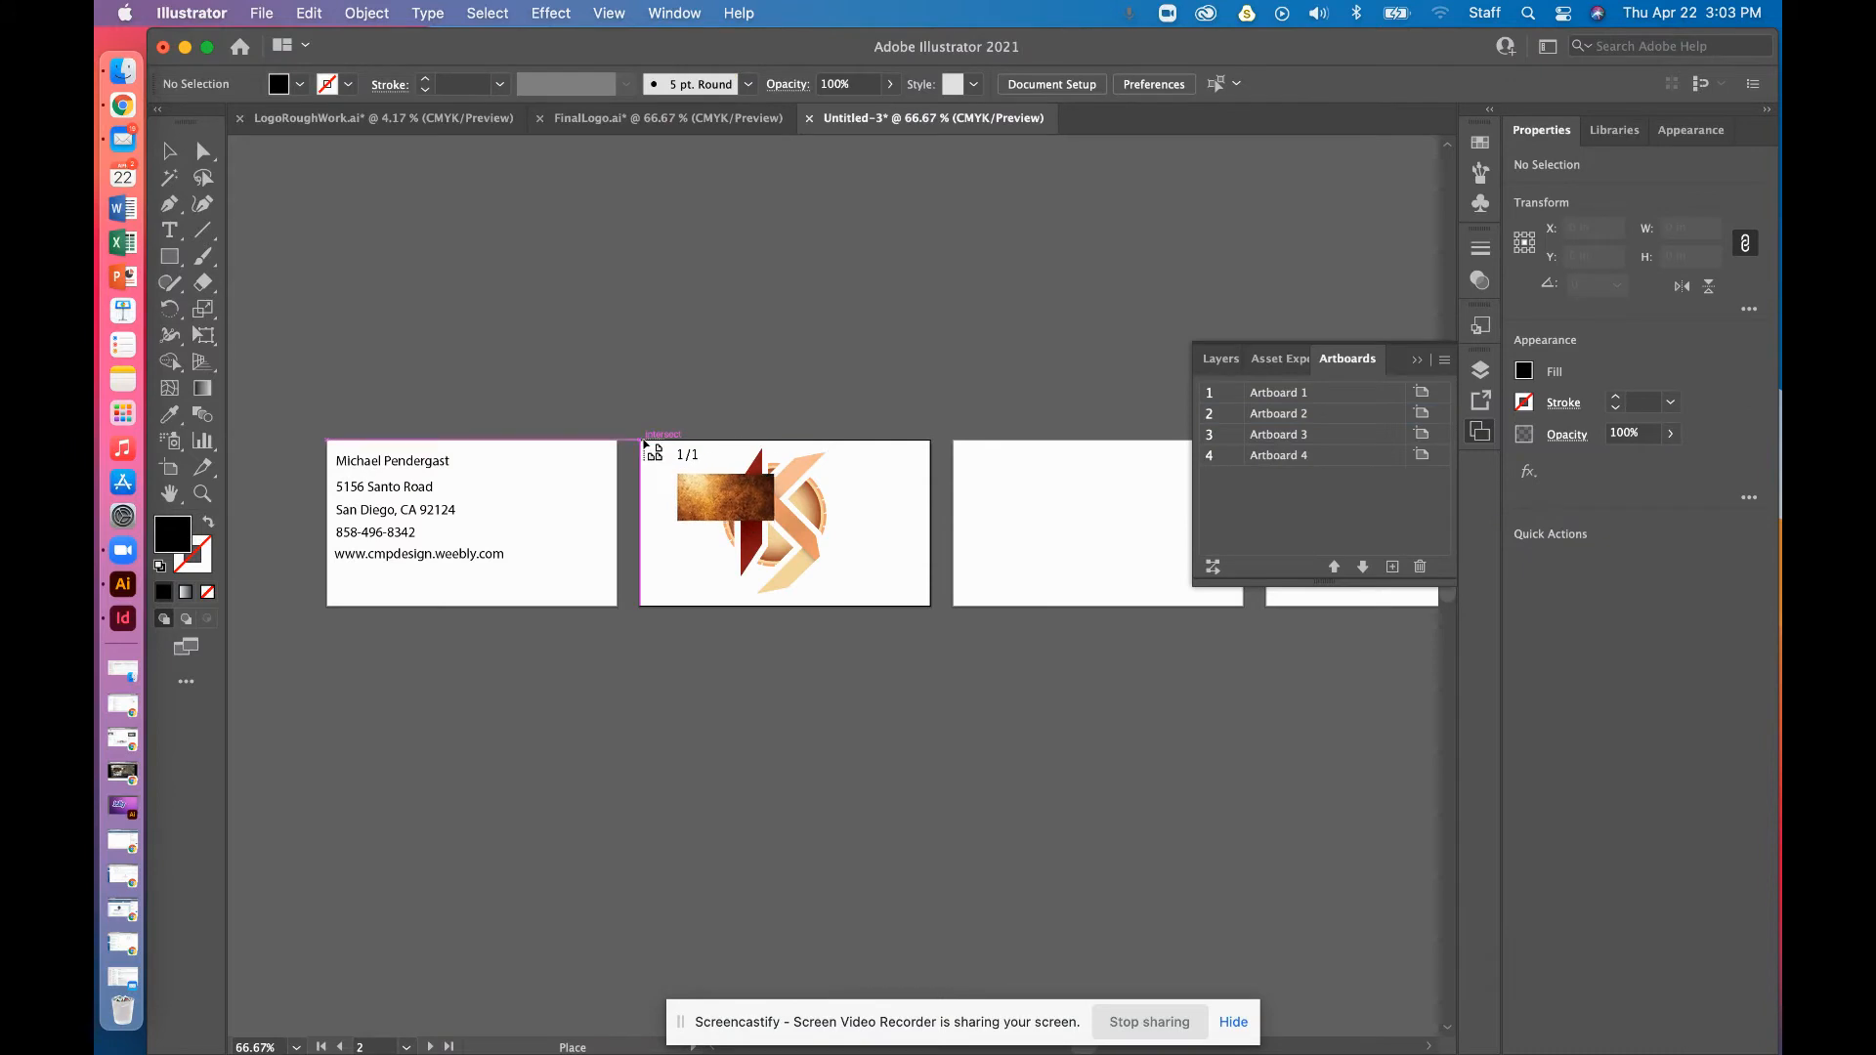
# Draw the rust image from Artboard 2's top-left corner and resize it to about 3.5 × 1.99 in
pyautogui.moveTo(641, 440); pyautogui.dragTo(933, 608)
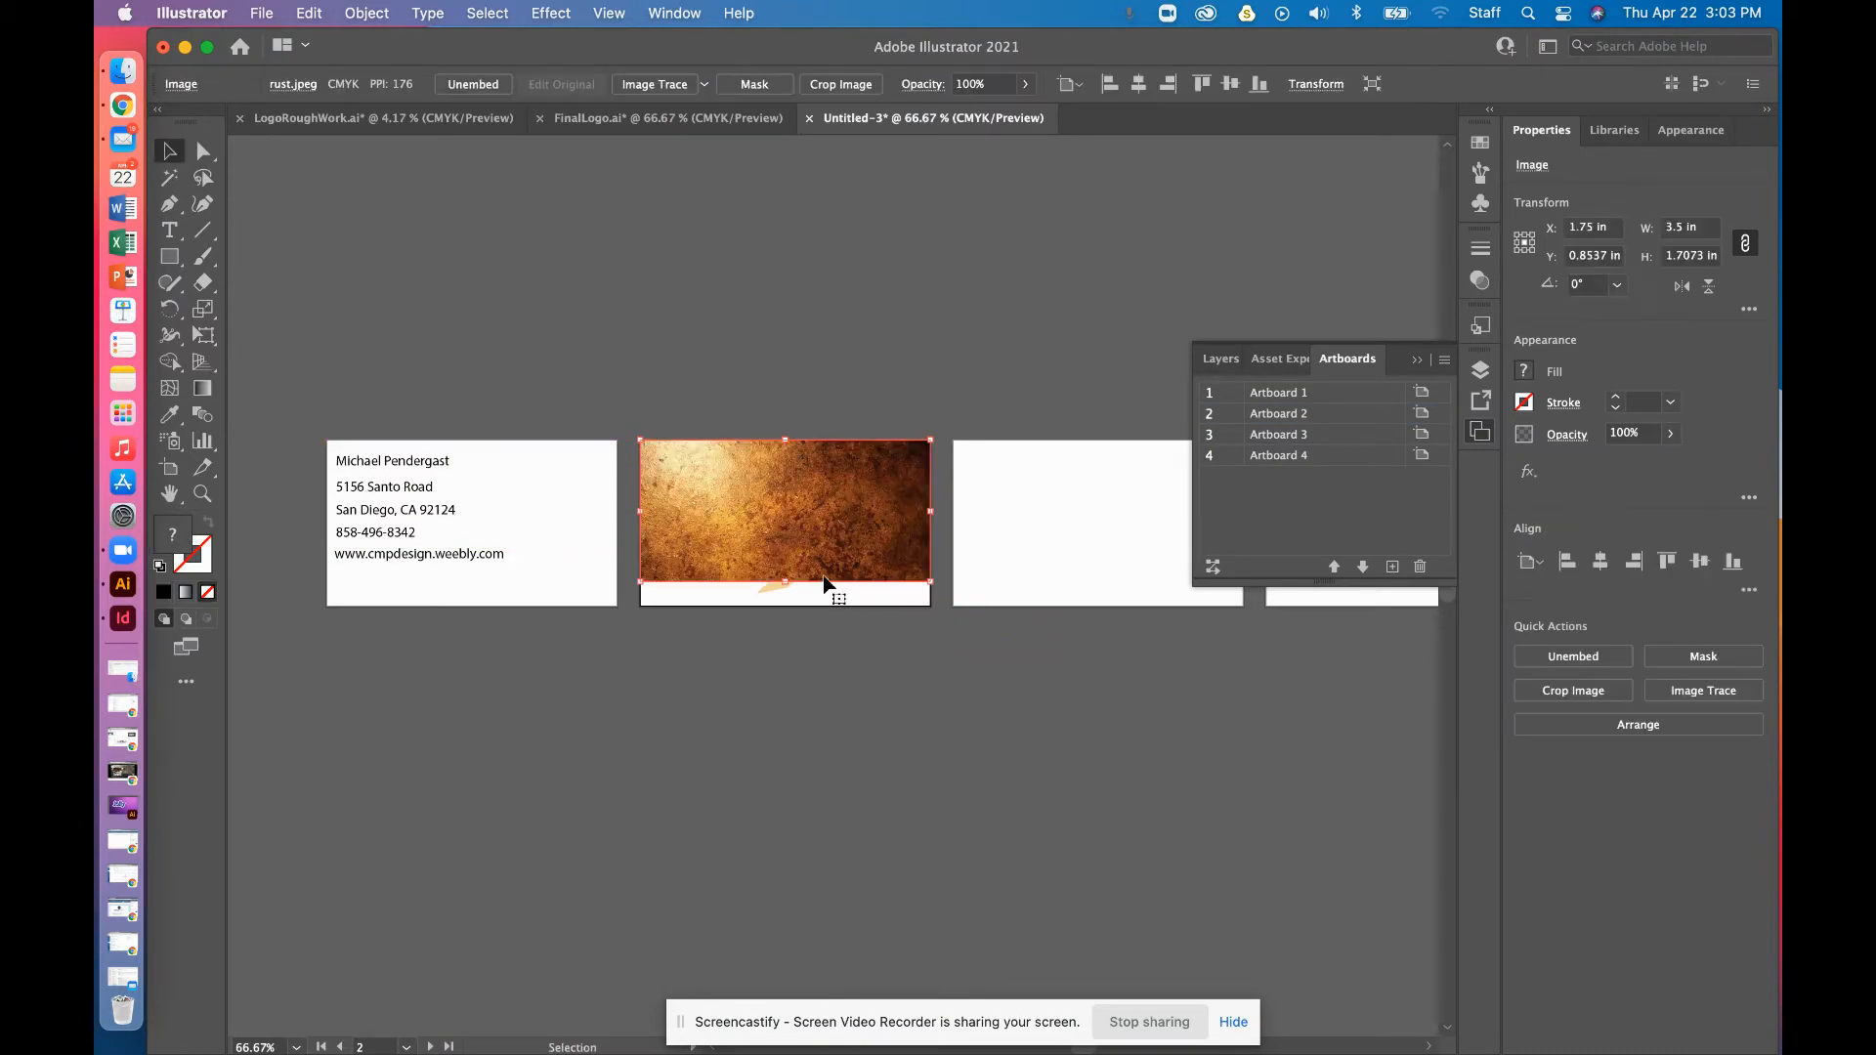
pyautogui.moveTo(930, 581); pyautogui.dragTo(978, 607)
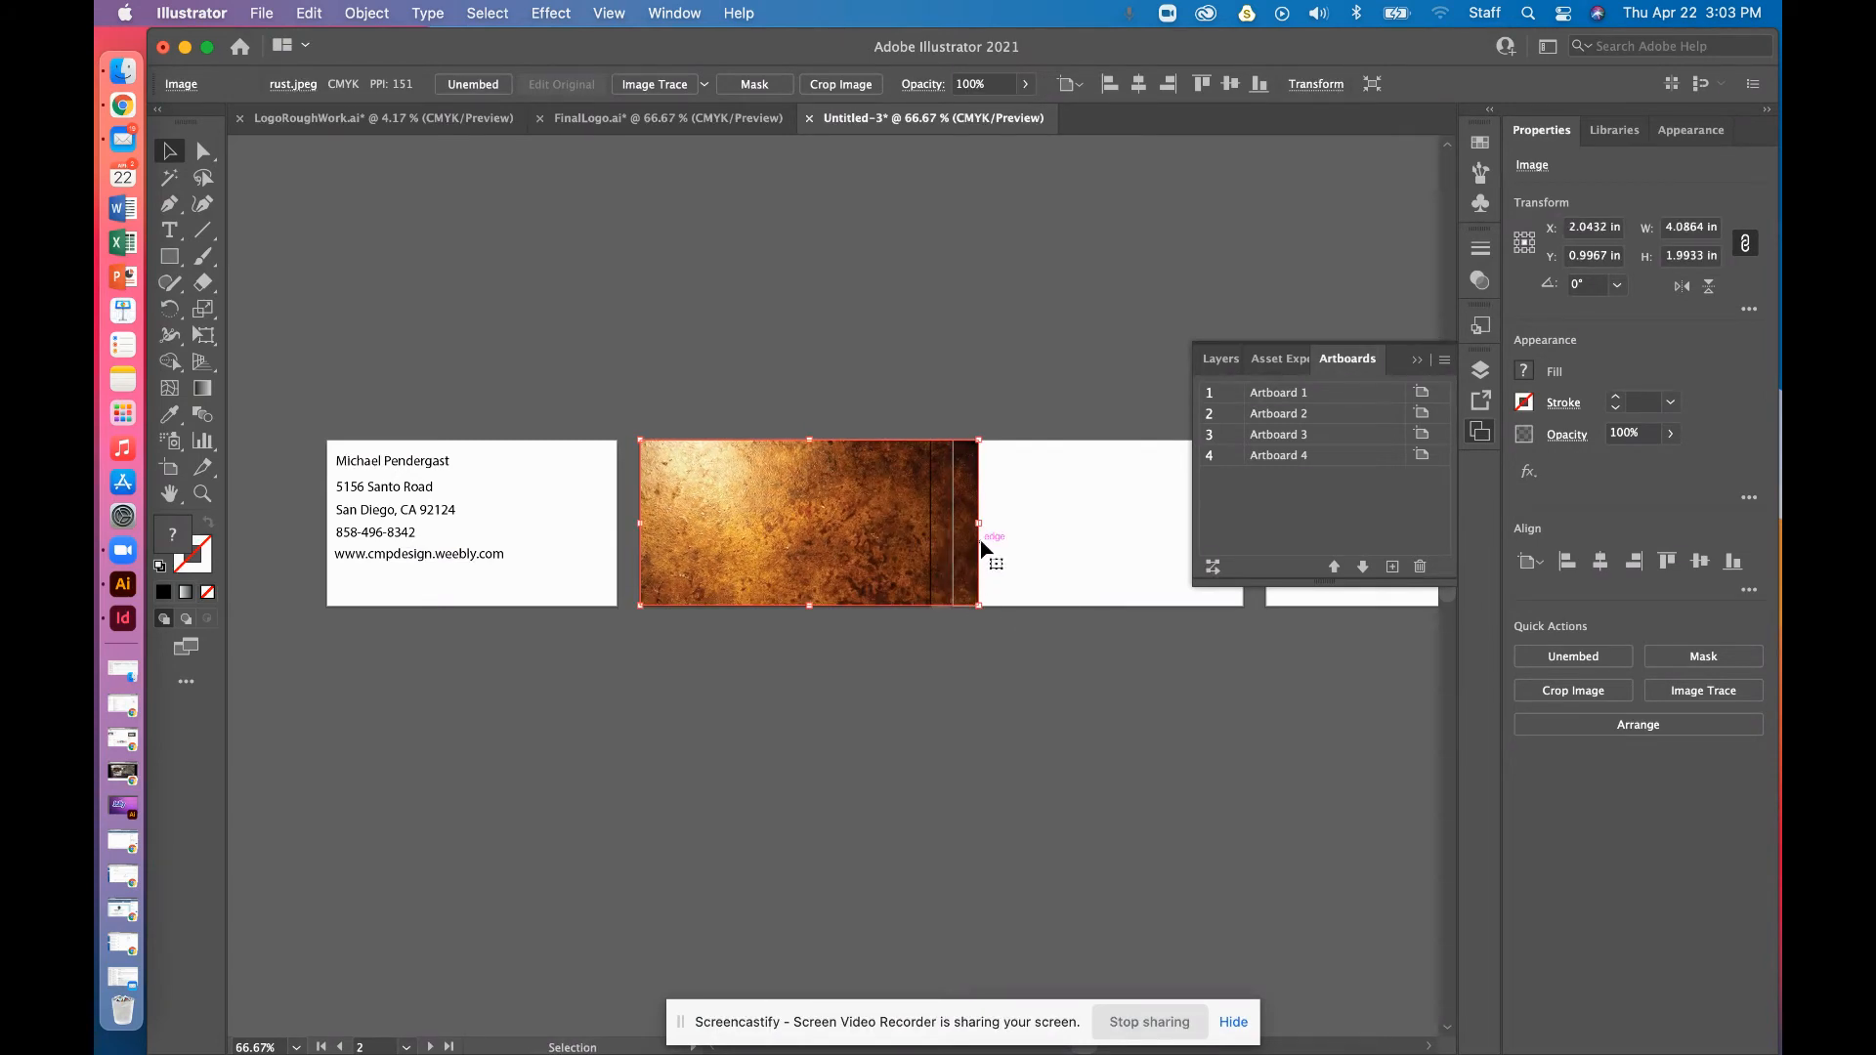
pyautogui.moveTo(978, 523); pyautogui.dragTo(930, 523)
pyautogui.click(875, 767)
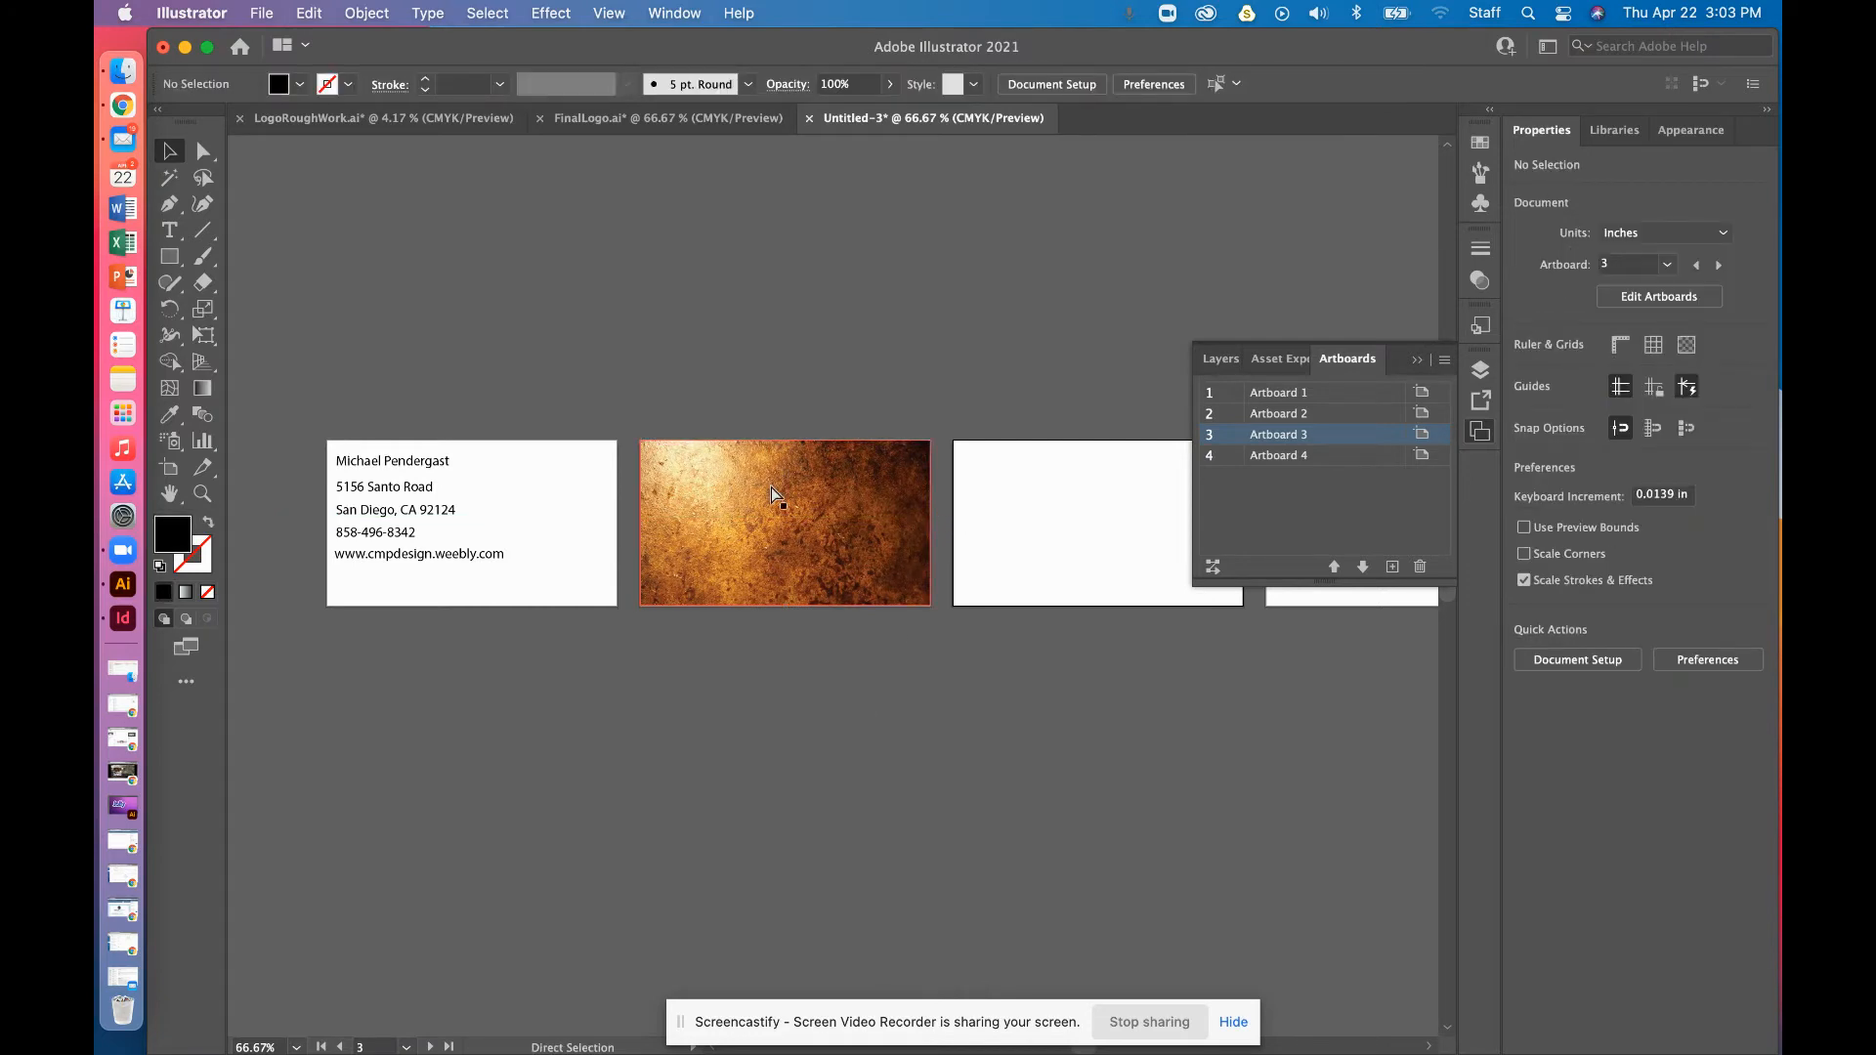
pyautogui.press('super+plus')
pyautogui.press('super+plus')
pyautogui.moveTo(821, 651); pyautogui.dragTo(796, 803)
# Send the rust image behind the K logo via the right-click Arrange menu, then deselect
pyautogui.click(883, 423)
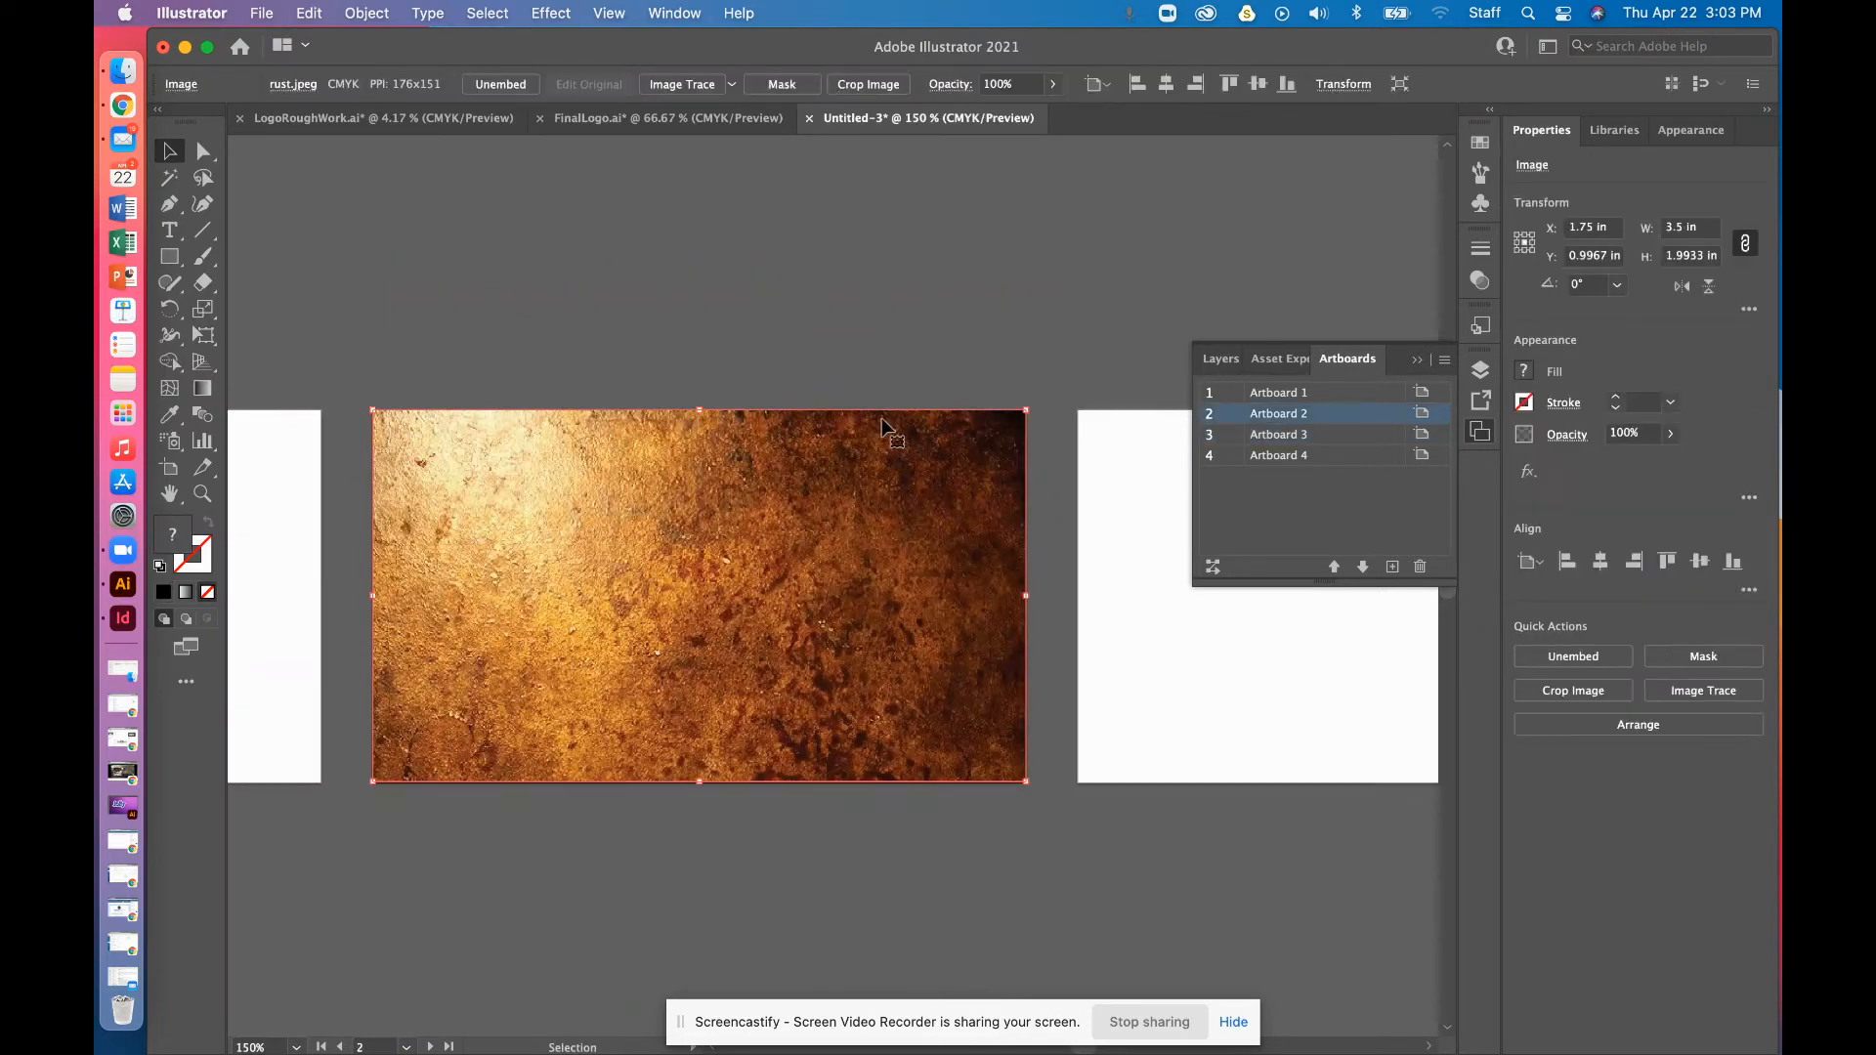
pyautogui.rightClick(819, 537)
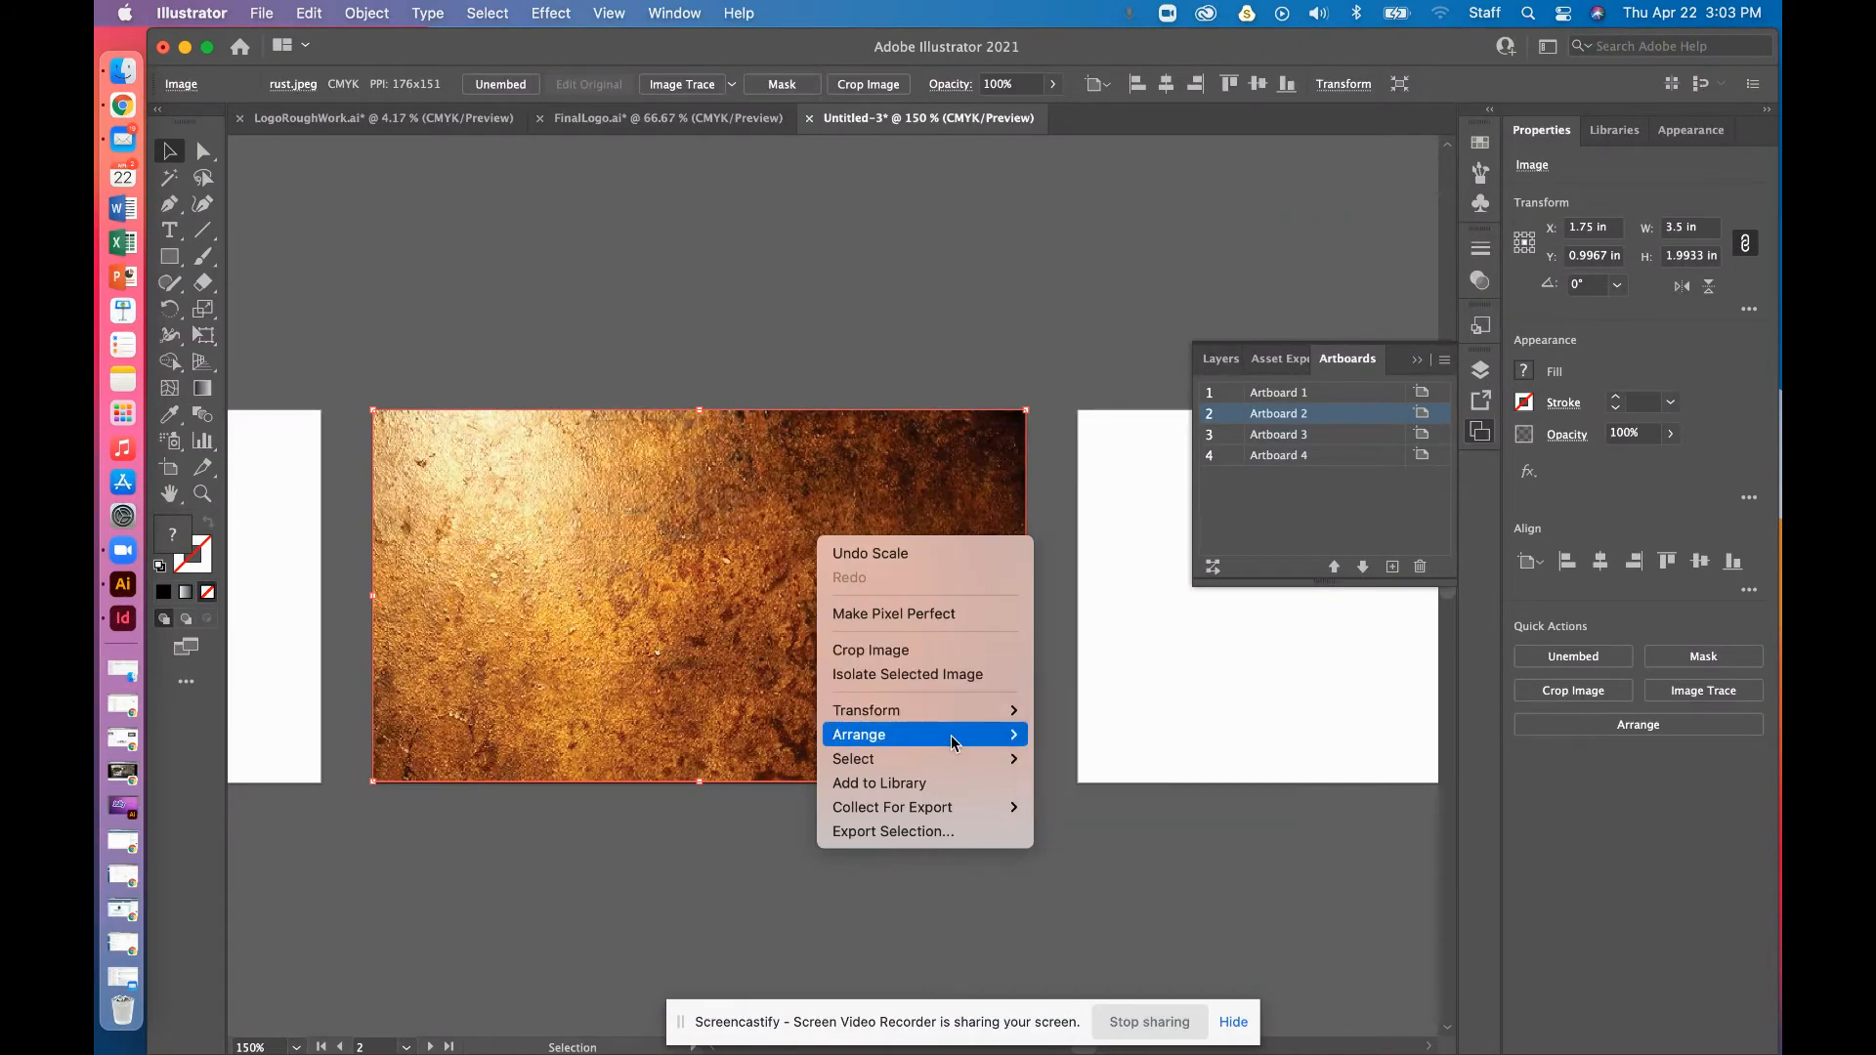
pyautogui.moveTo(977, 734)
pyautogui.click(1106, 807)
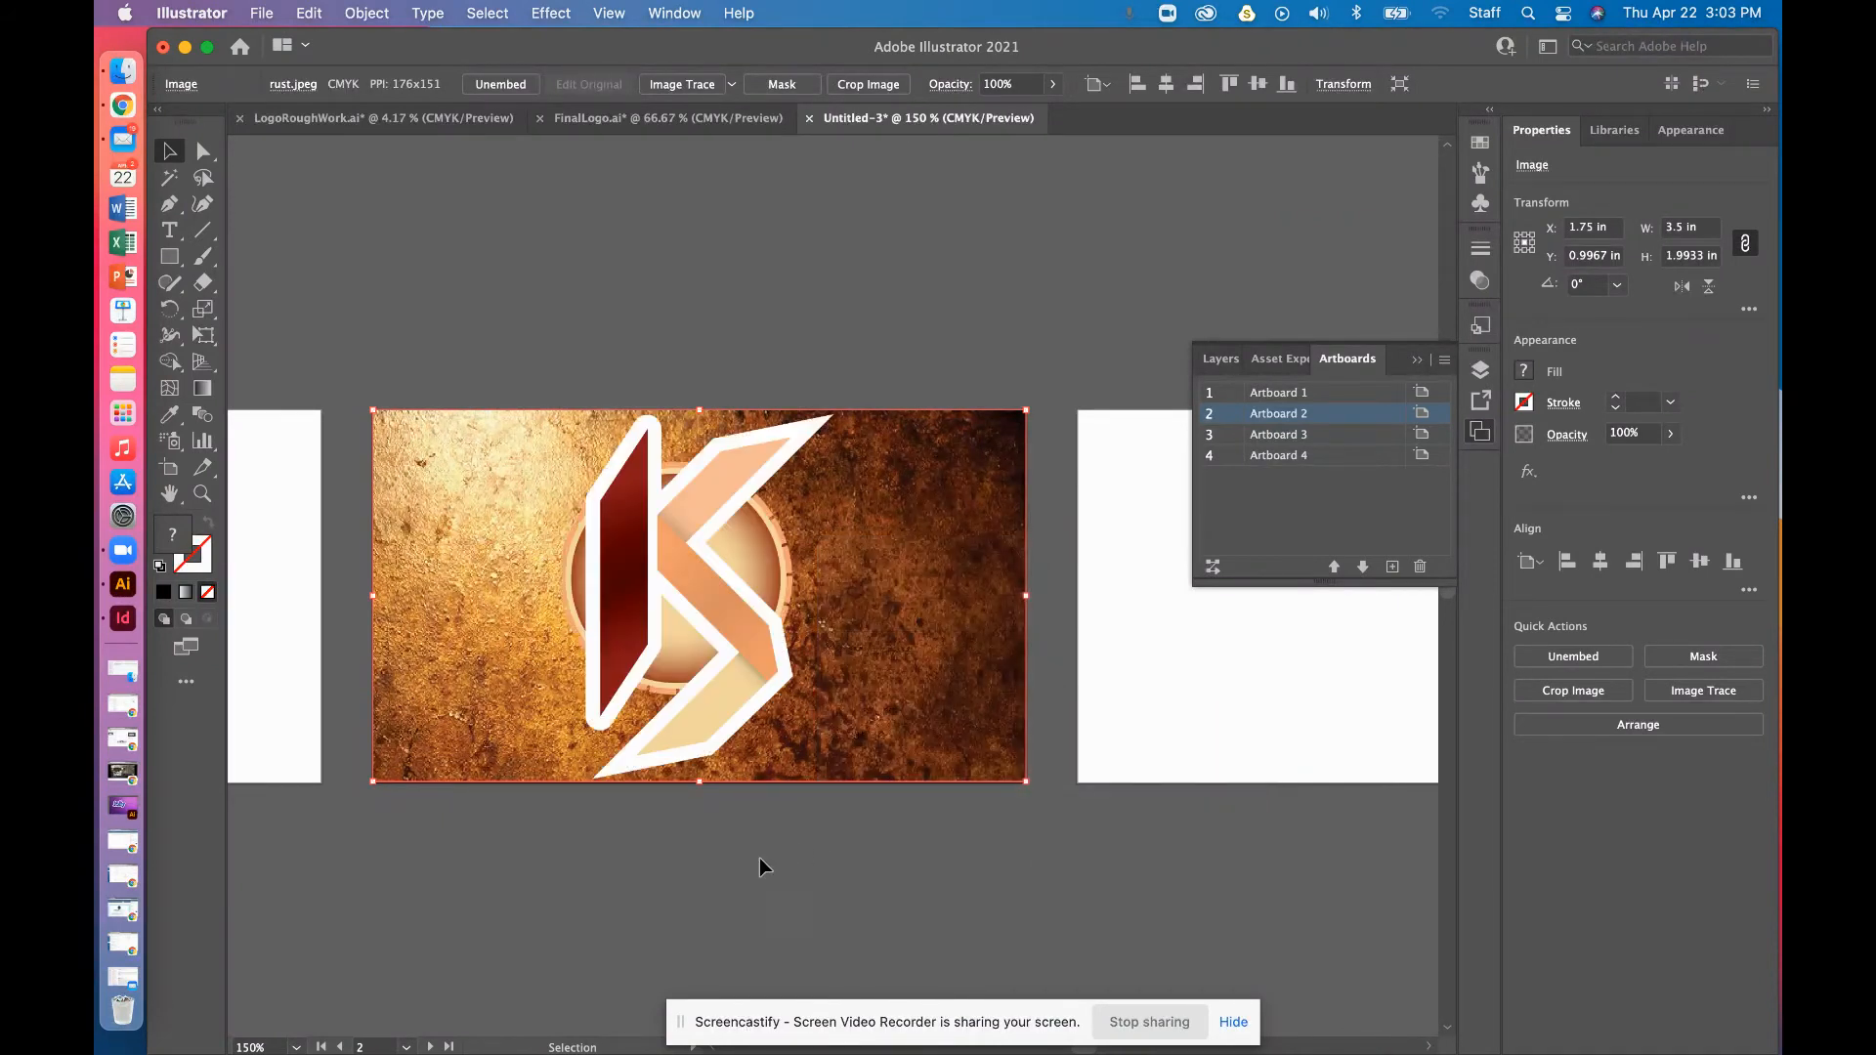
pyautogui.click(720, 911)
pyautogui.click(744, 541)
pyautogui.click(361, 310)
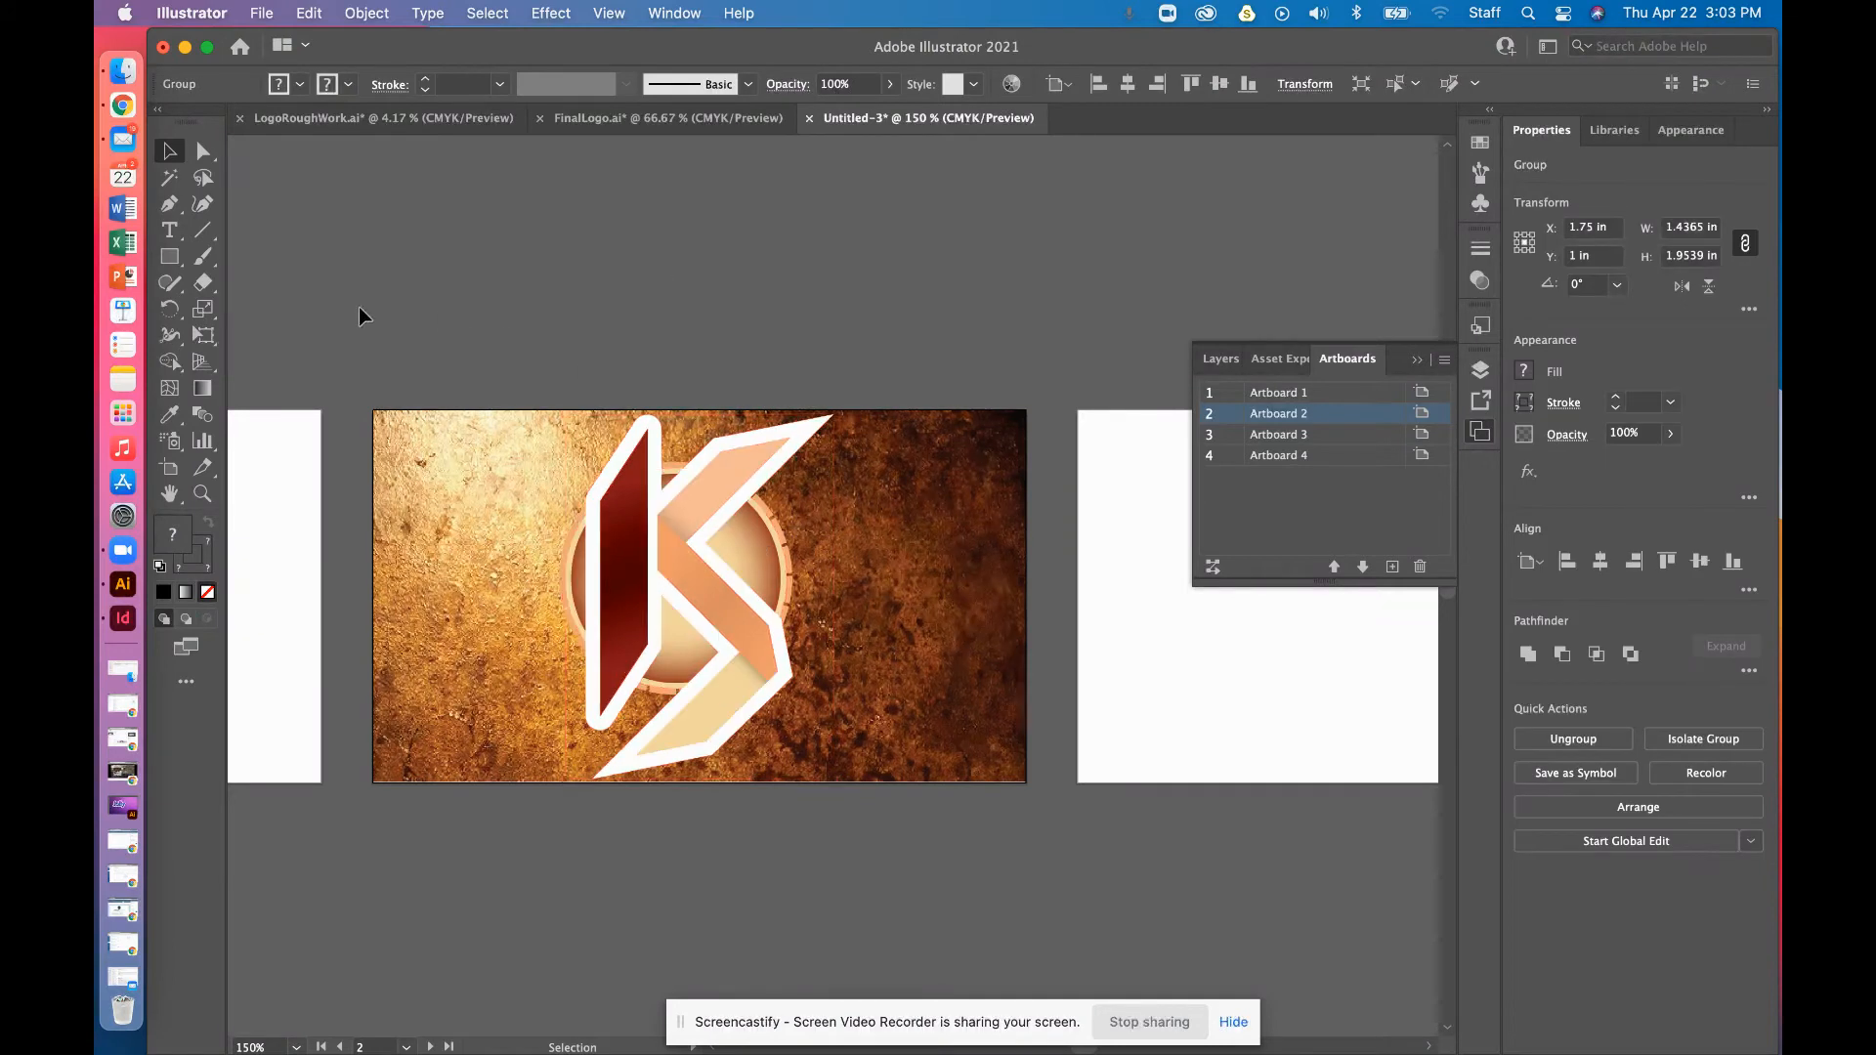
pyautogui.click(169, 256)
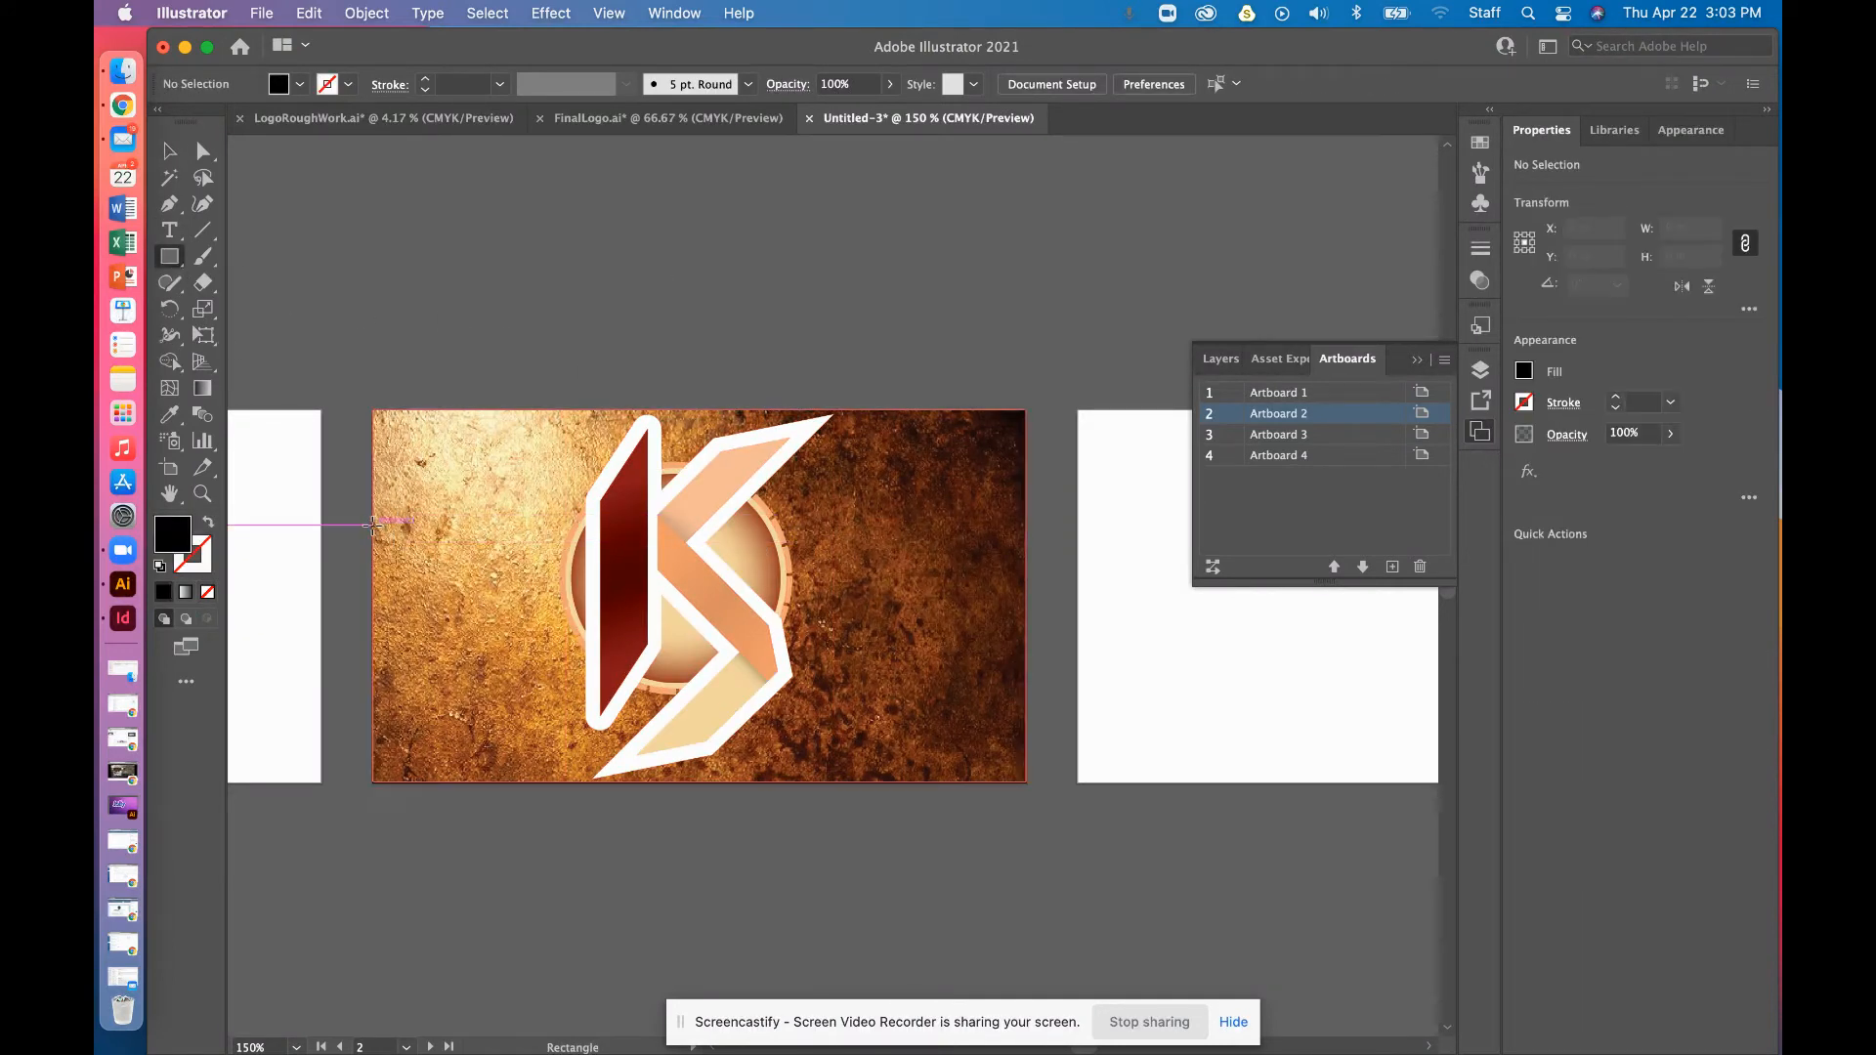
# Draw a black band across the card, stacked above the rust image but behind the logo
pyautogui.moveTo(374, 524); pyautogui.dragTo(1026, 645)
pyautogui.press('shift+super+bracketleft')
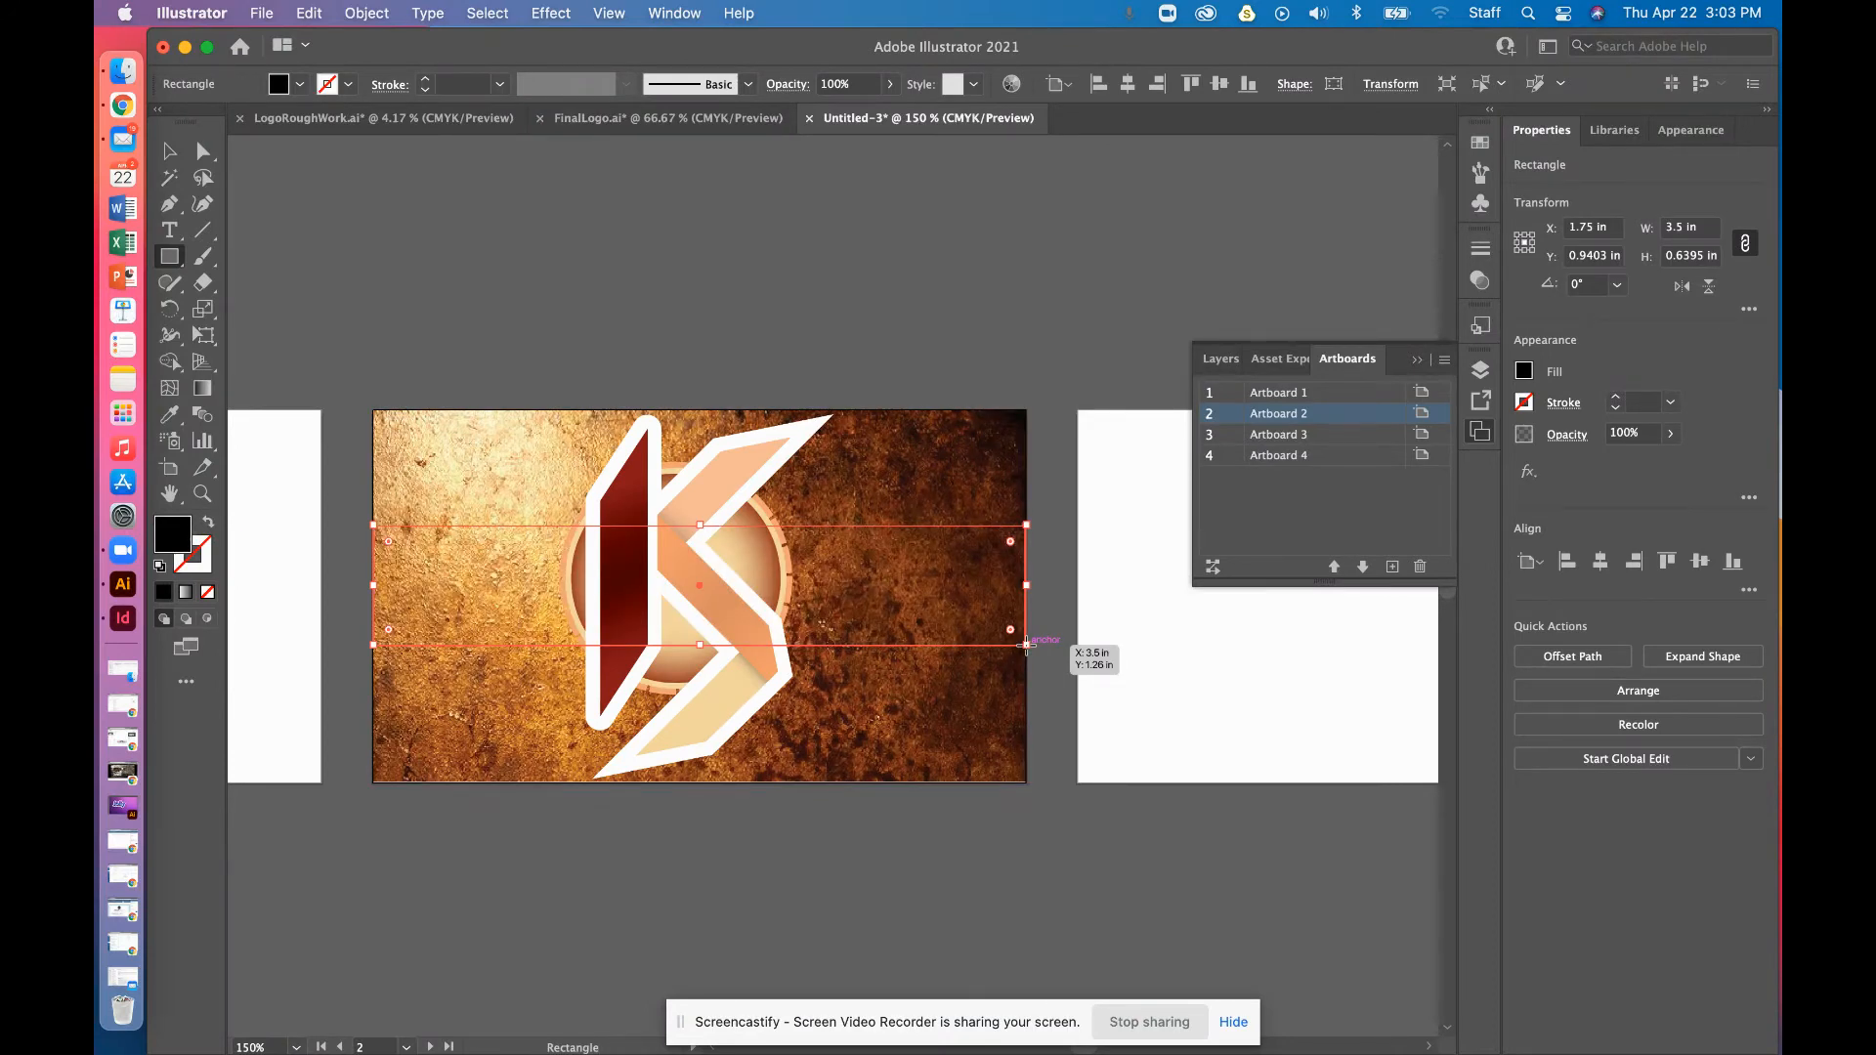
pyautogui.press('super+bracketright')
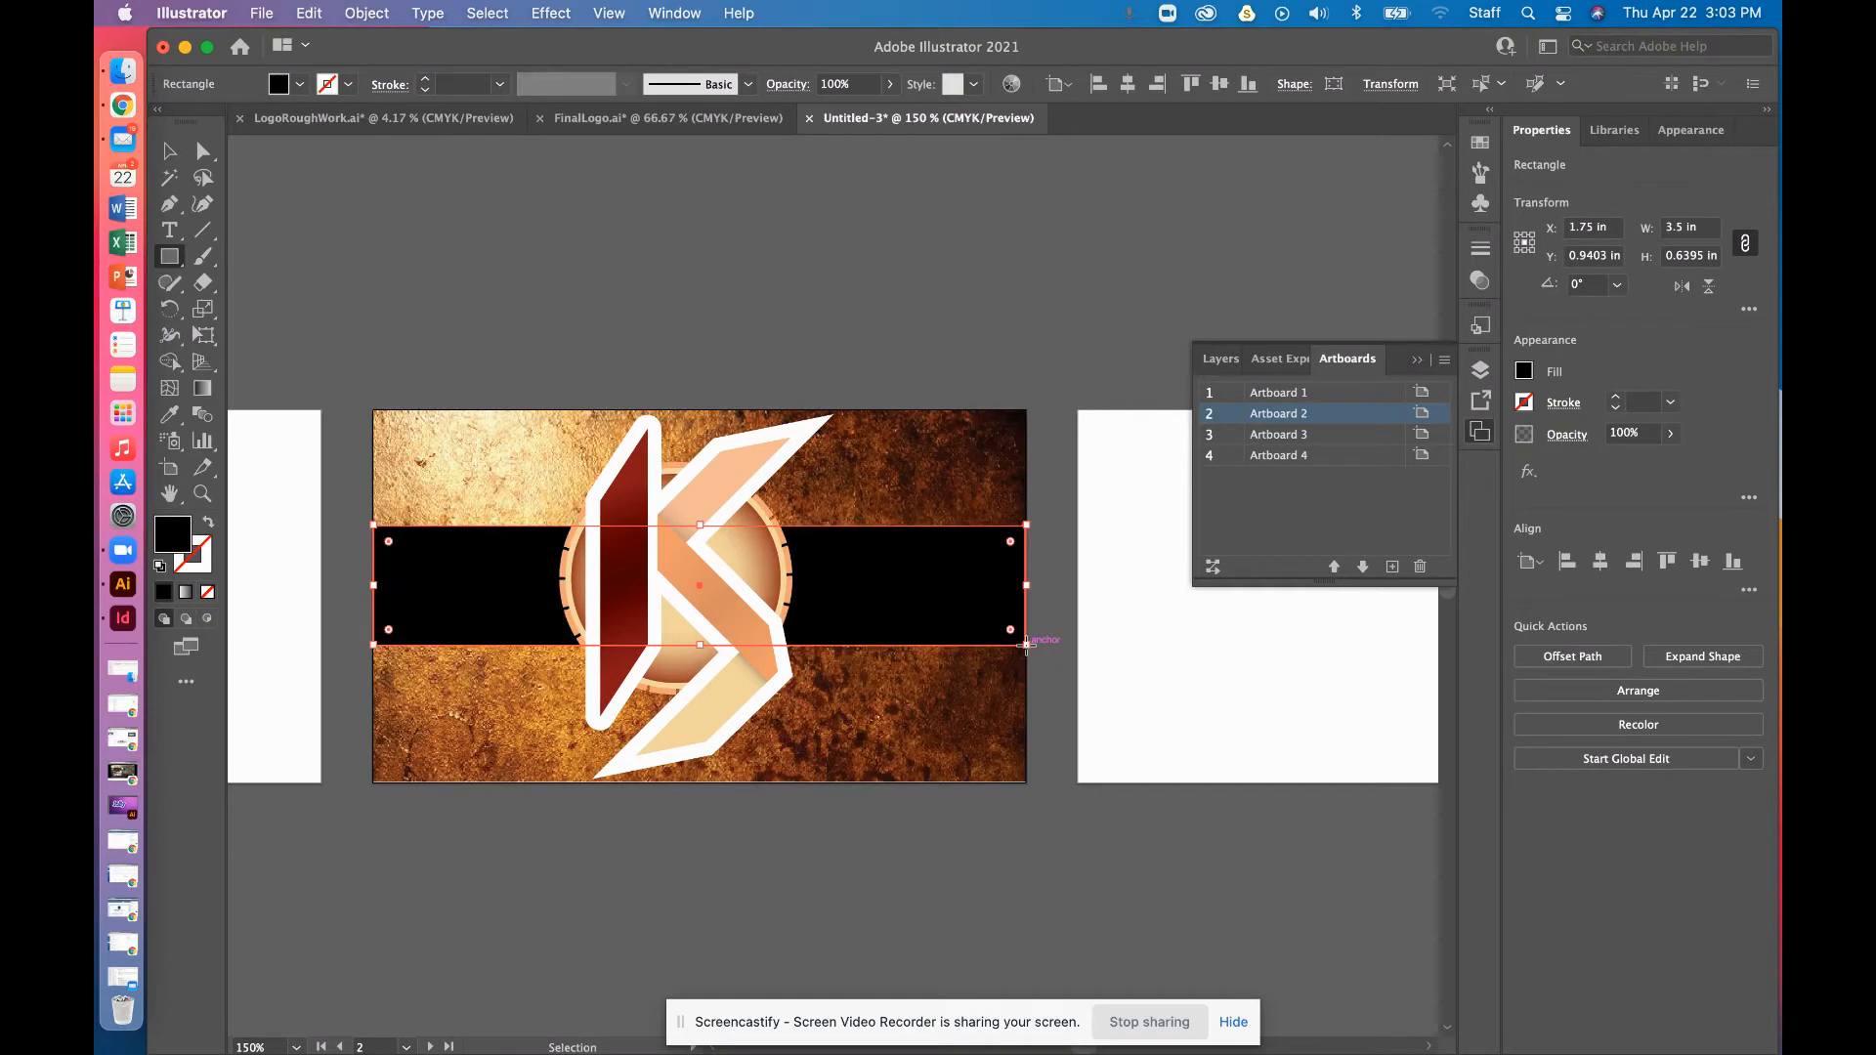
# Fade the rust image to 57% opacity
pyautogui.click(169, 151)
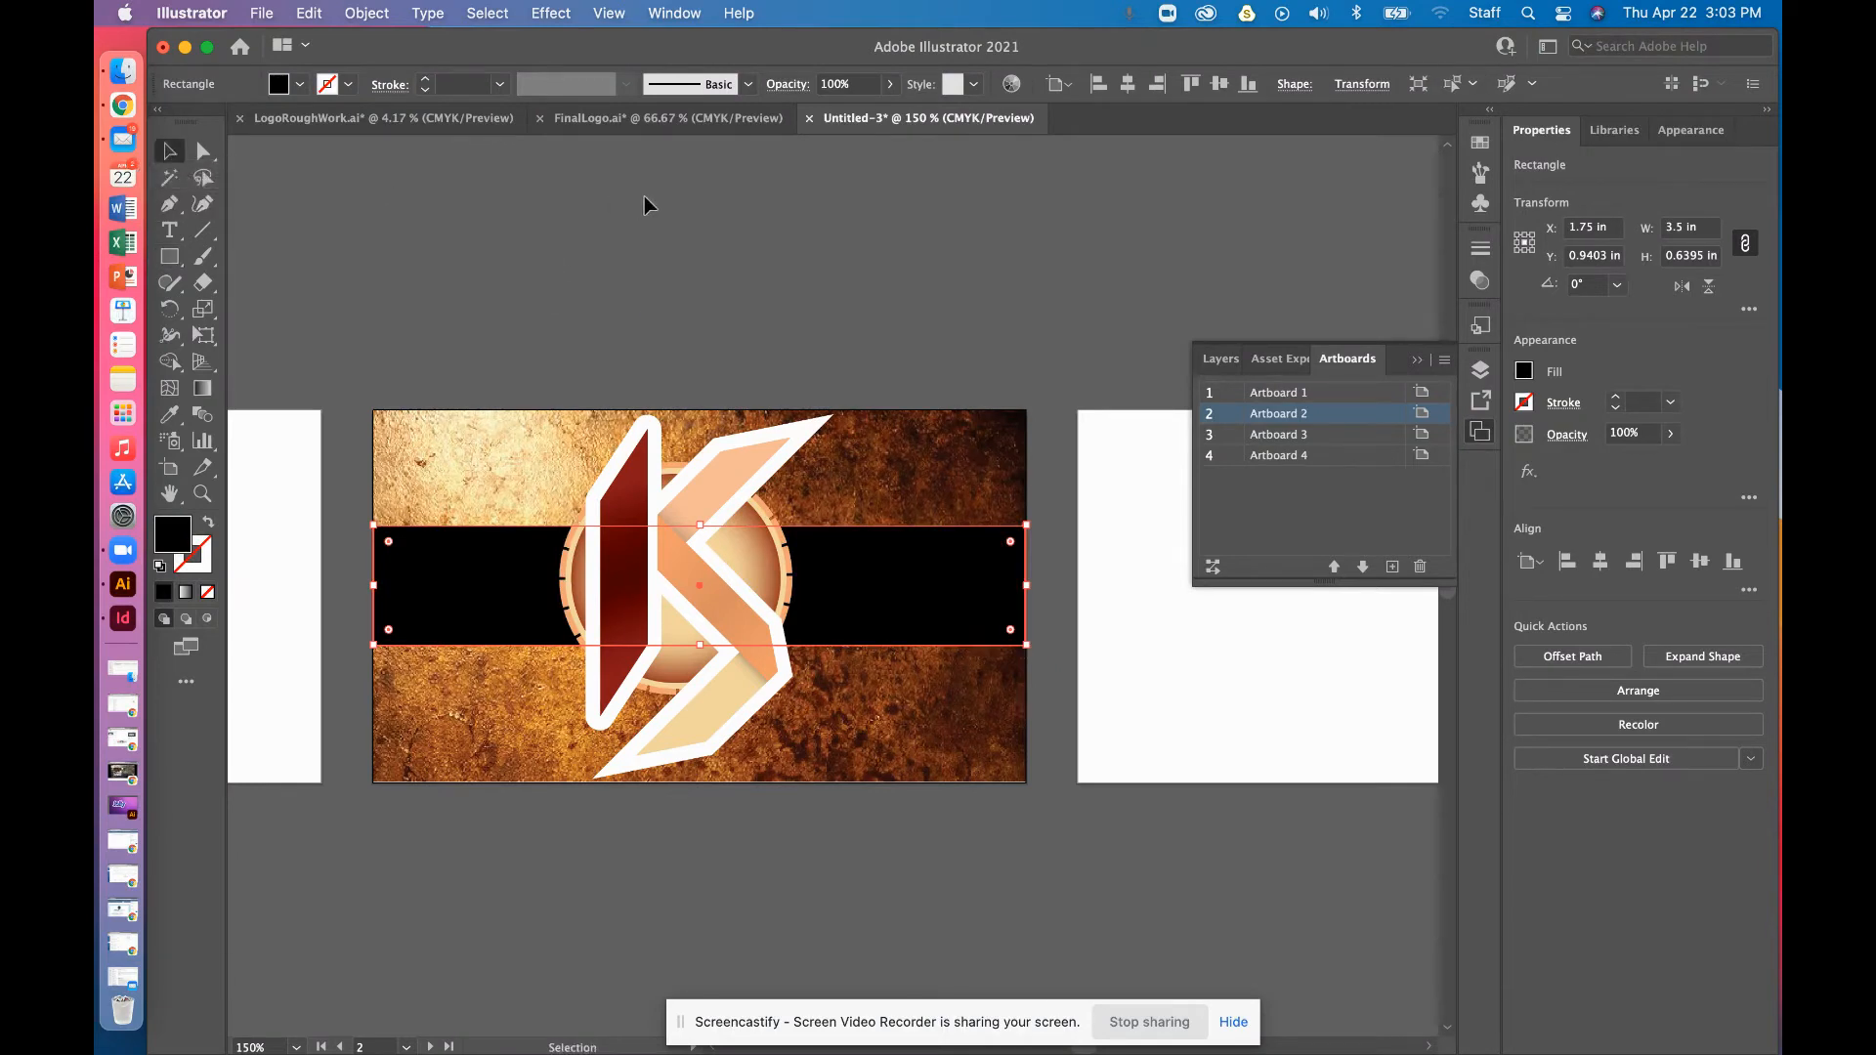
pyautogui.click(644, 197)
pyautogui.click(698, 528)
pyautogui.click(916, 493)
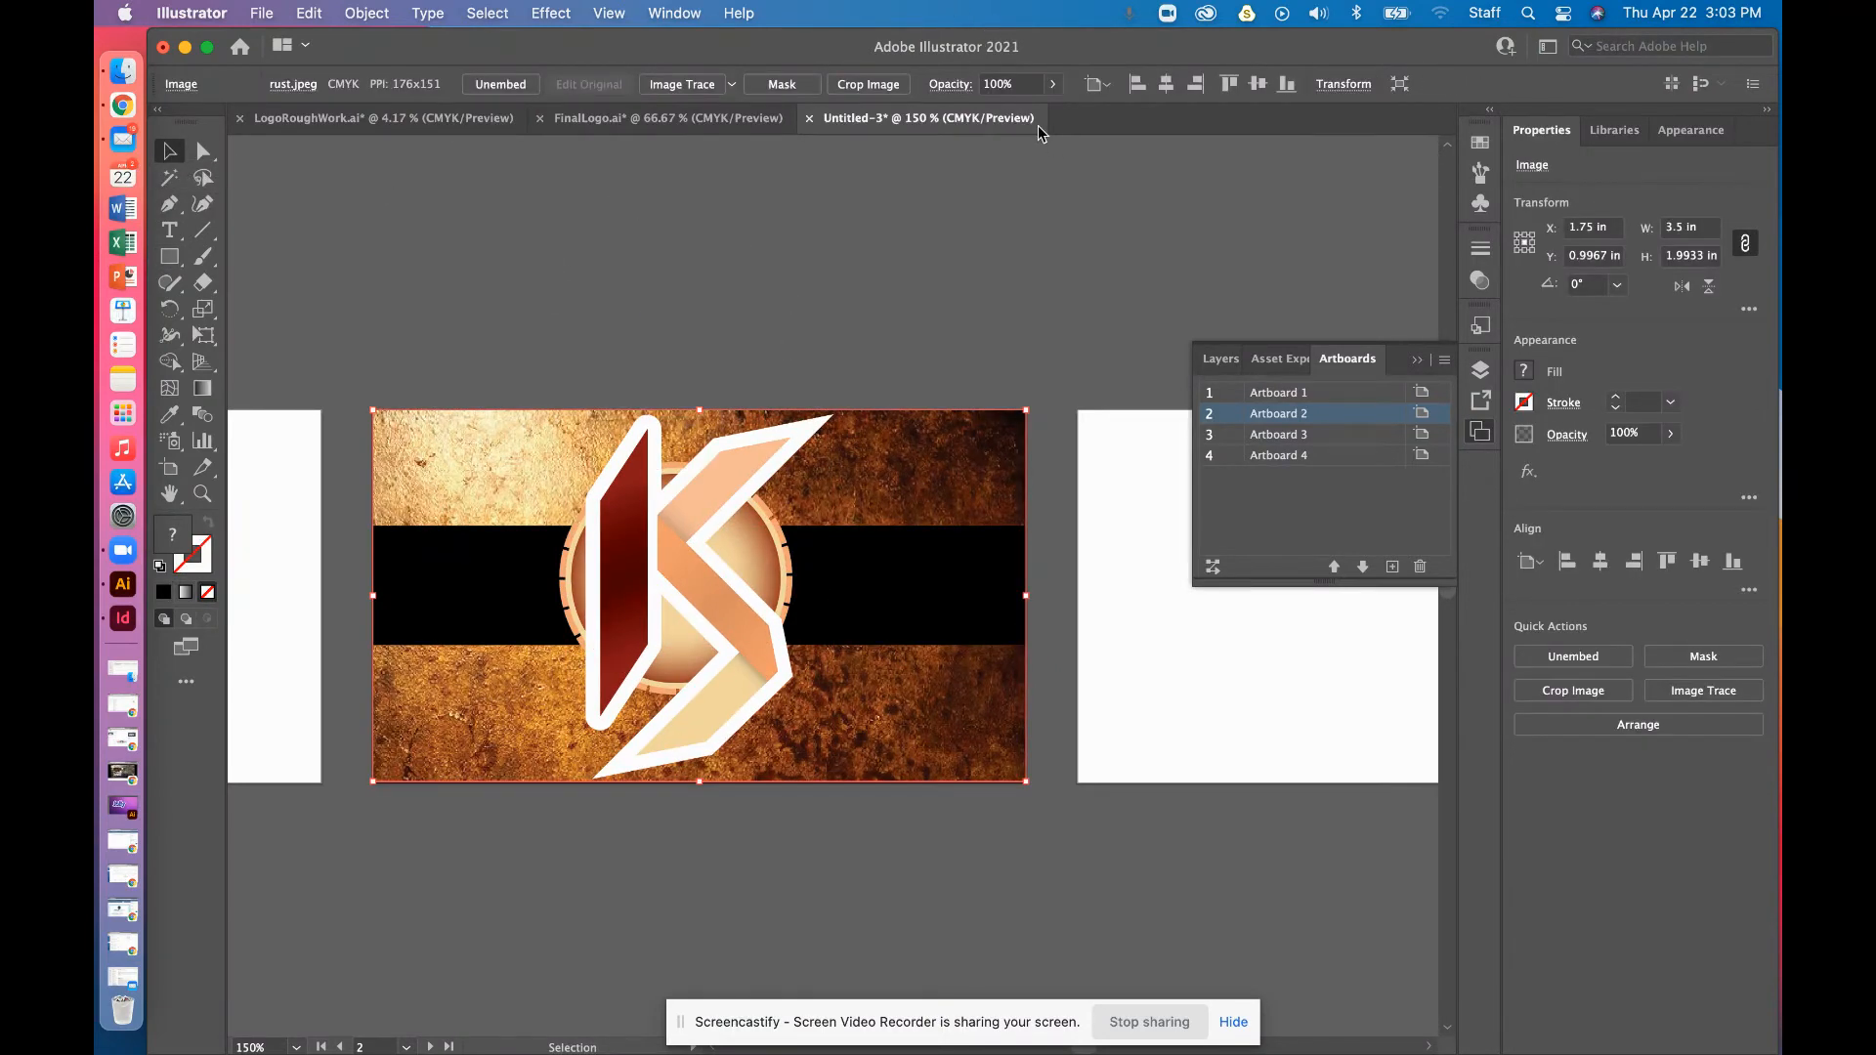
pyautogui.click(1053, 84)
pyautogui.moveTo(1039, 113); pyautogui.dragTo(1019, 117)
pyautogui.click(1014, 161)
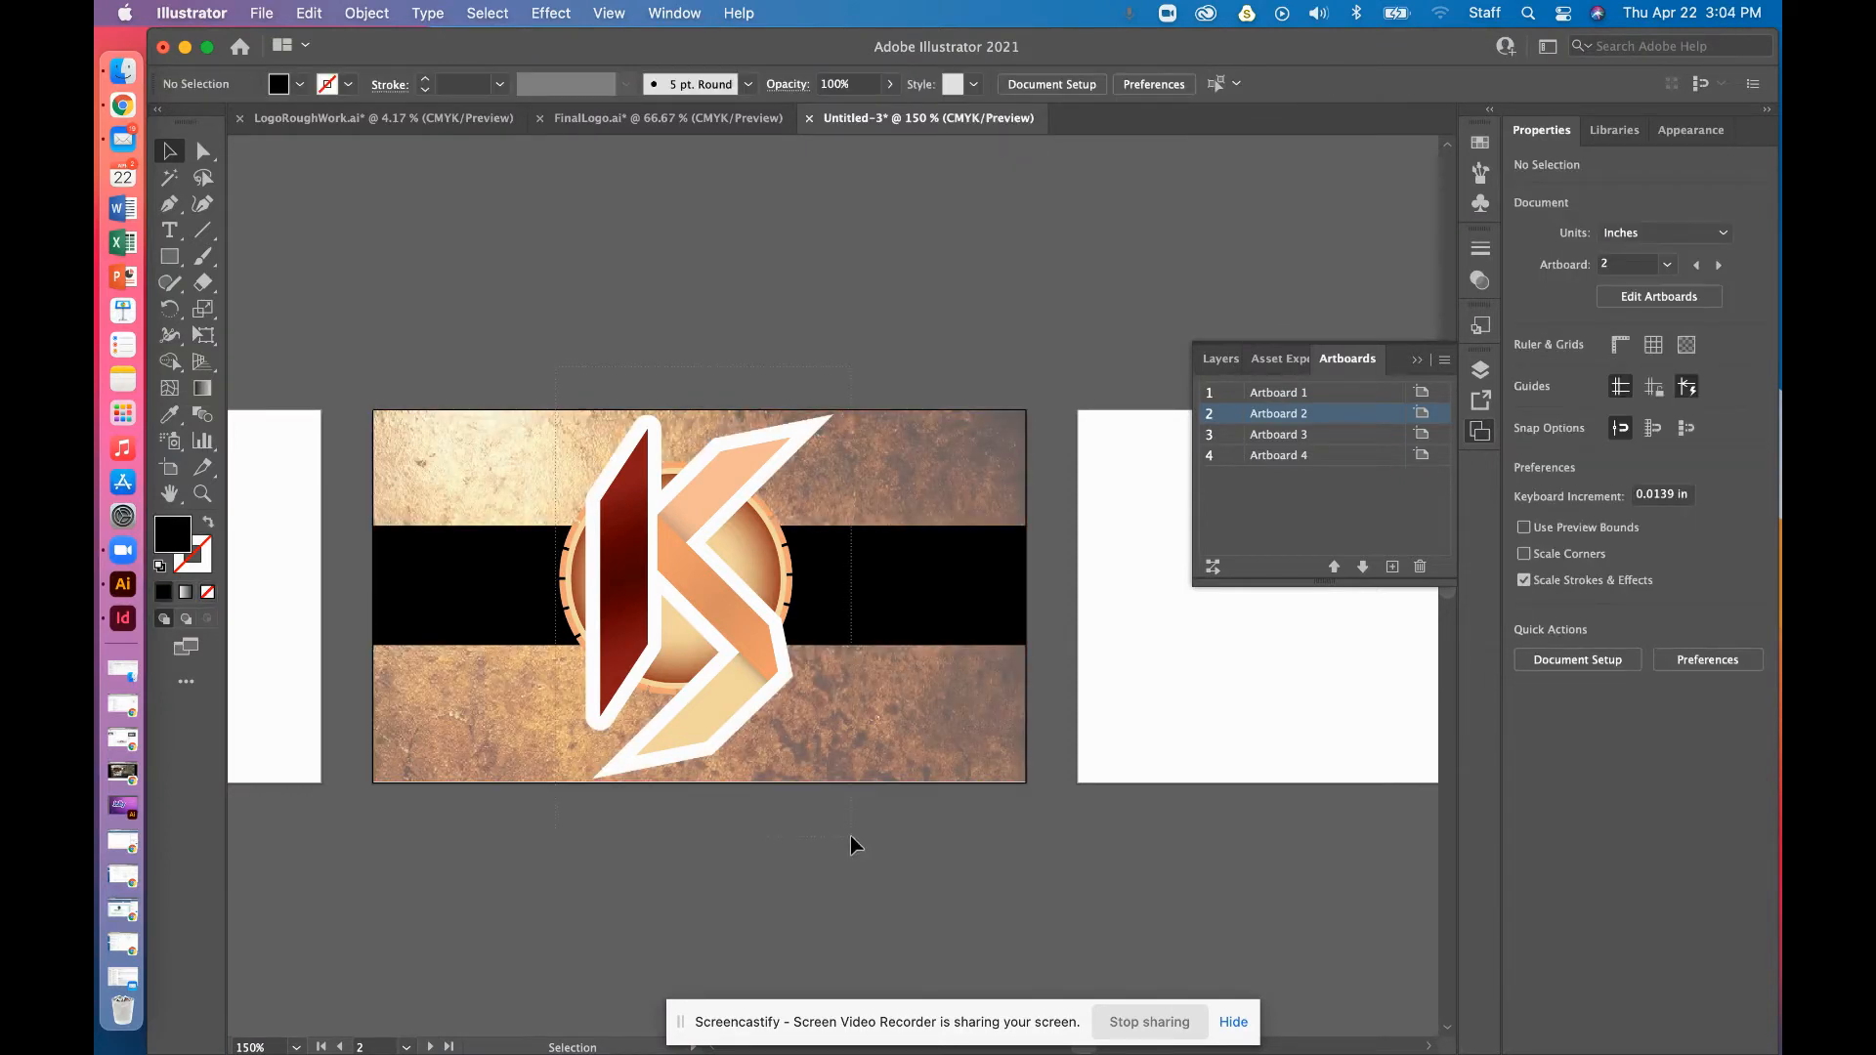
pyautogui.press('super+a')
pyautogui.press('super+1')
pyautogui.press('super+minus')
pyautogui.press('super+minus')
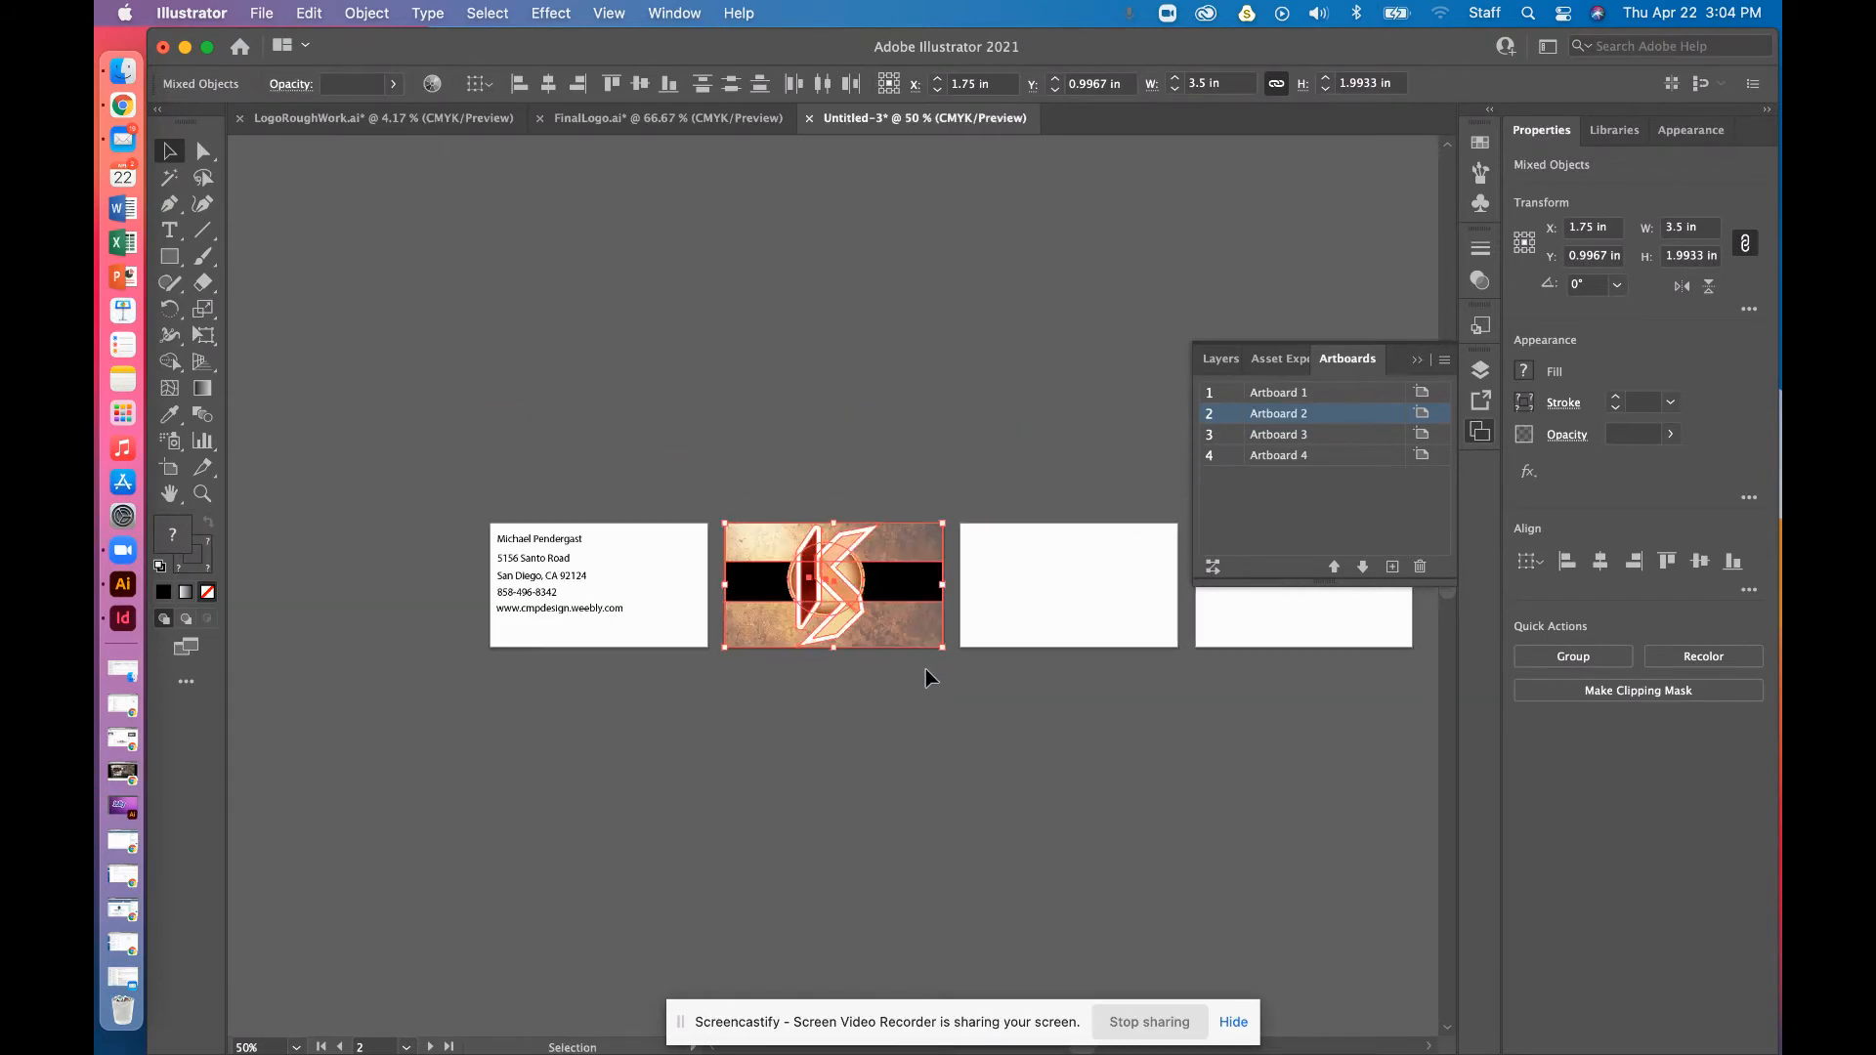
pyautogui.click(997, 838)
pyautogui.click(909, 569)
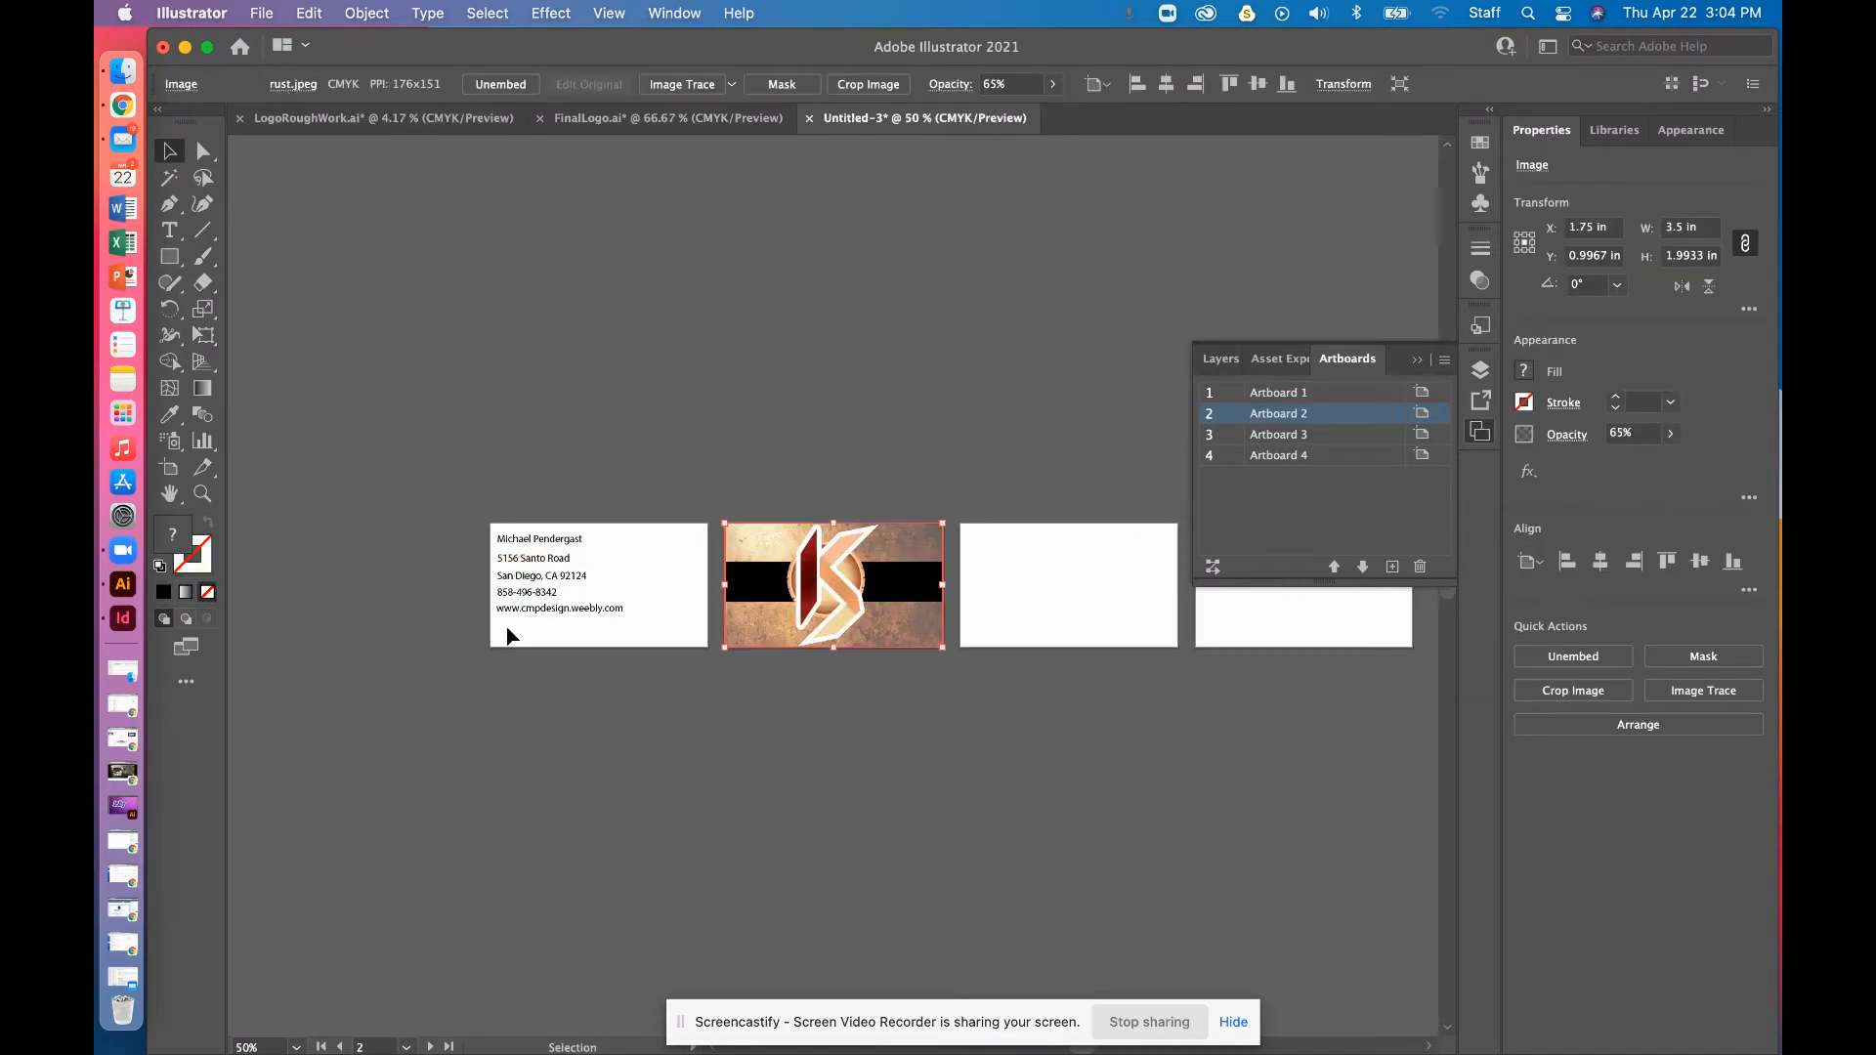
pyautogui.click(262, 12)
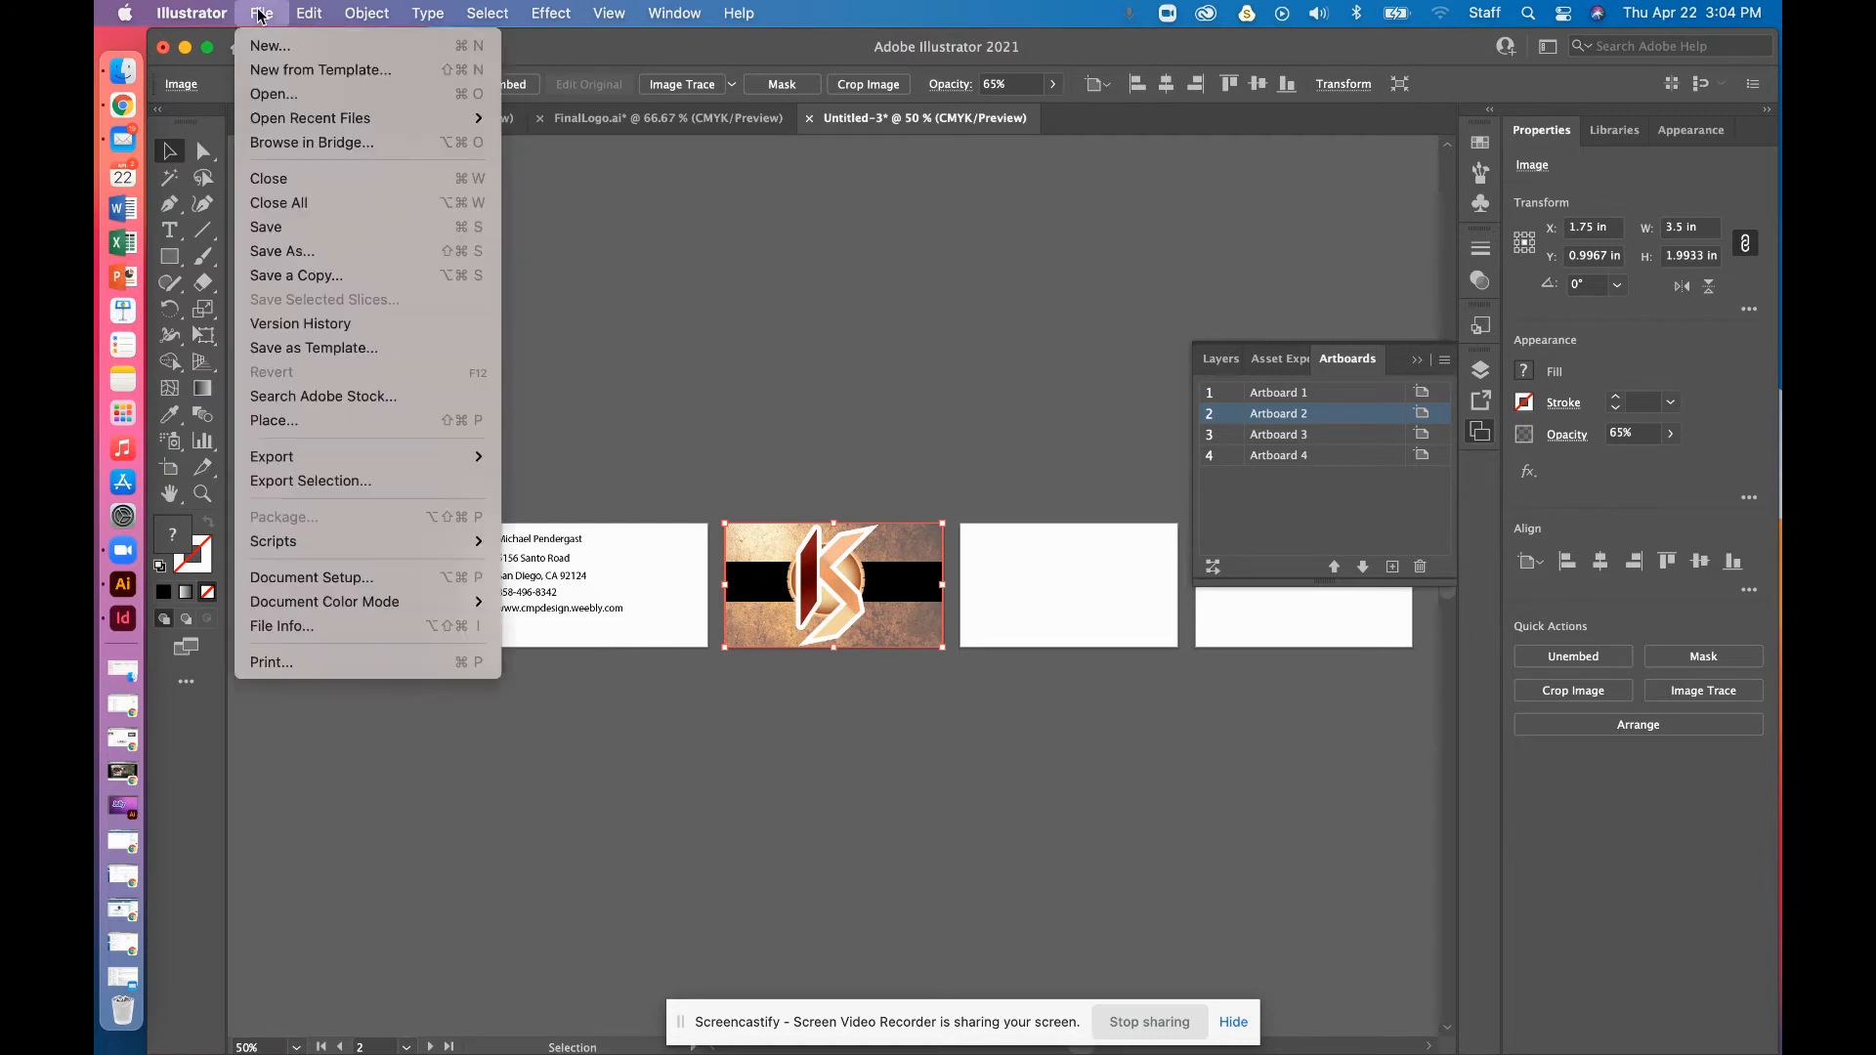
pyautogui.click(344, 421)
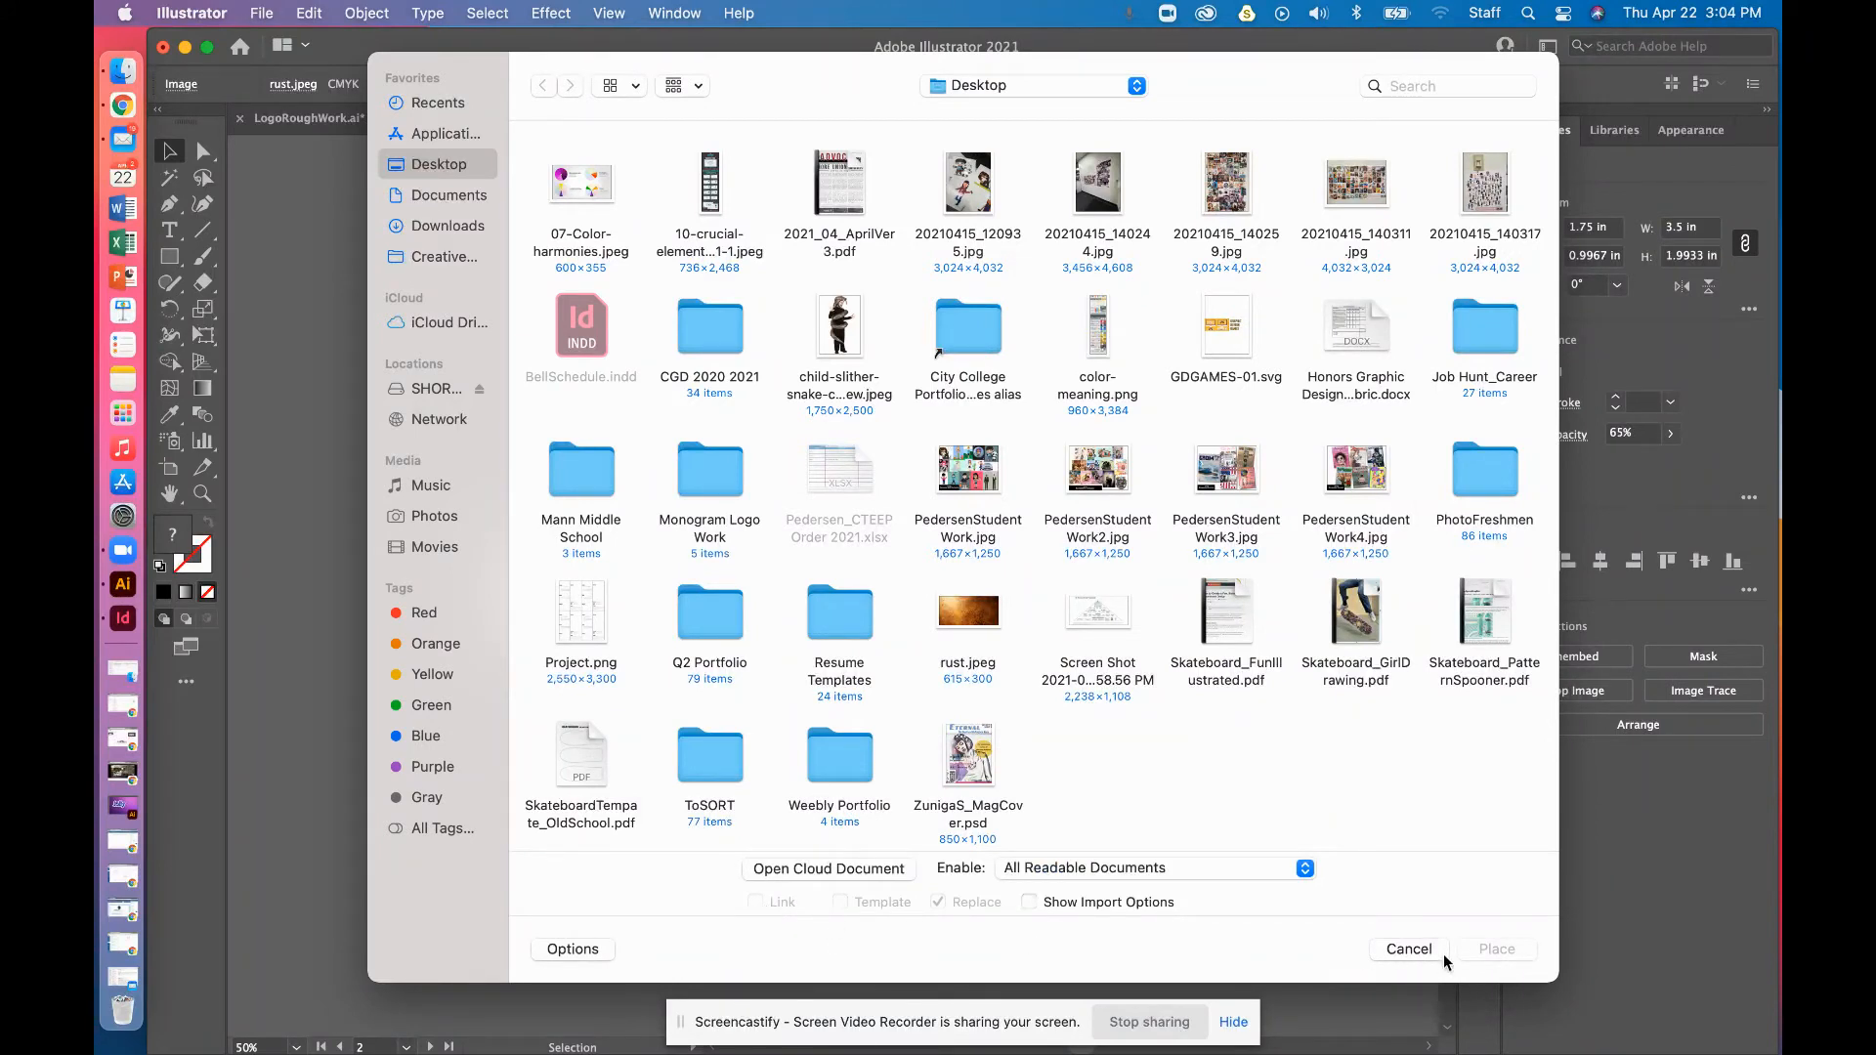
pyautogui.click(1409, 949)
pyautogui.click(651, 353)
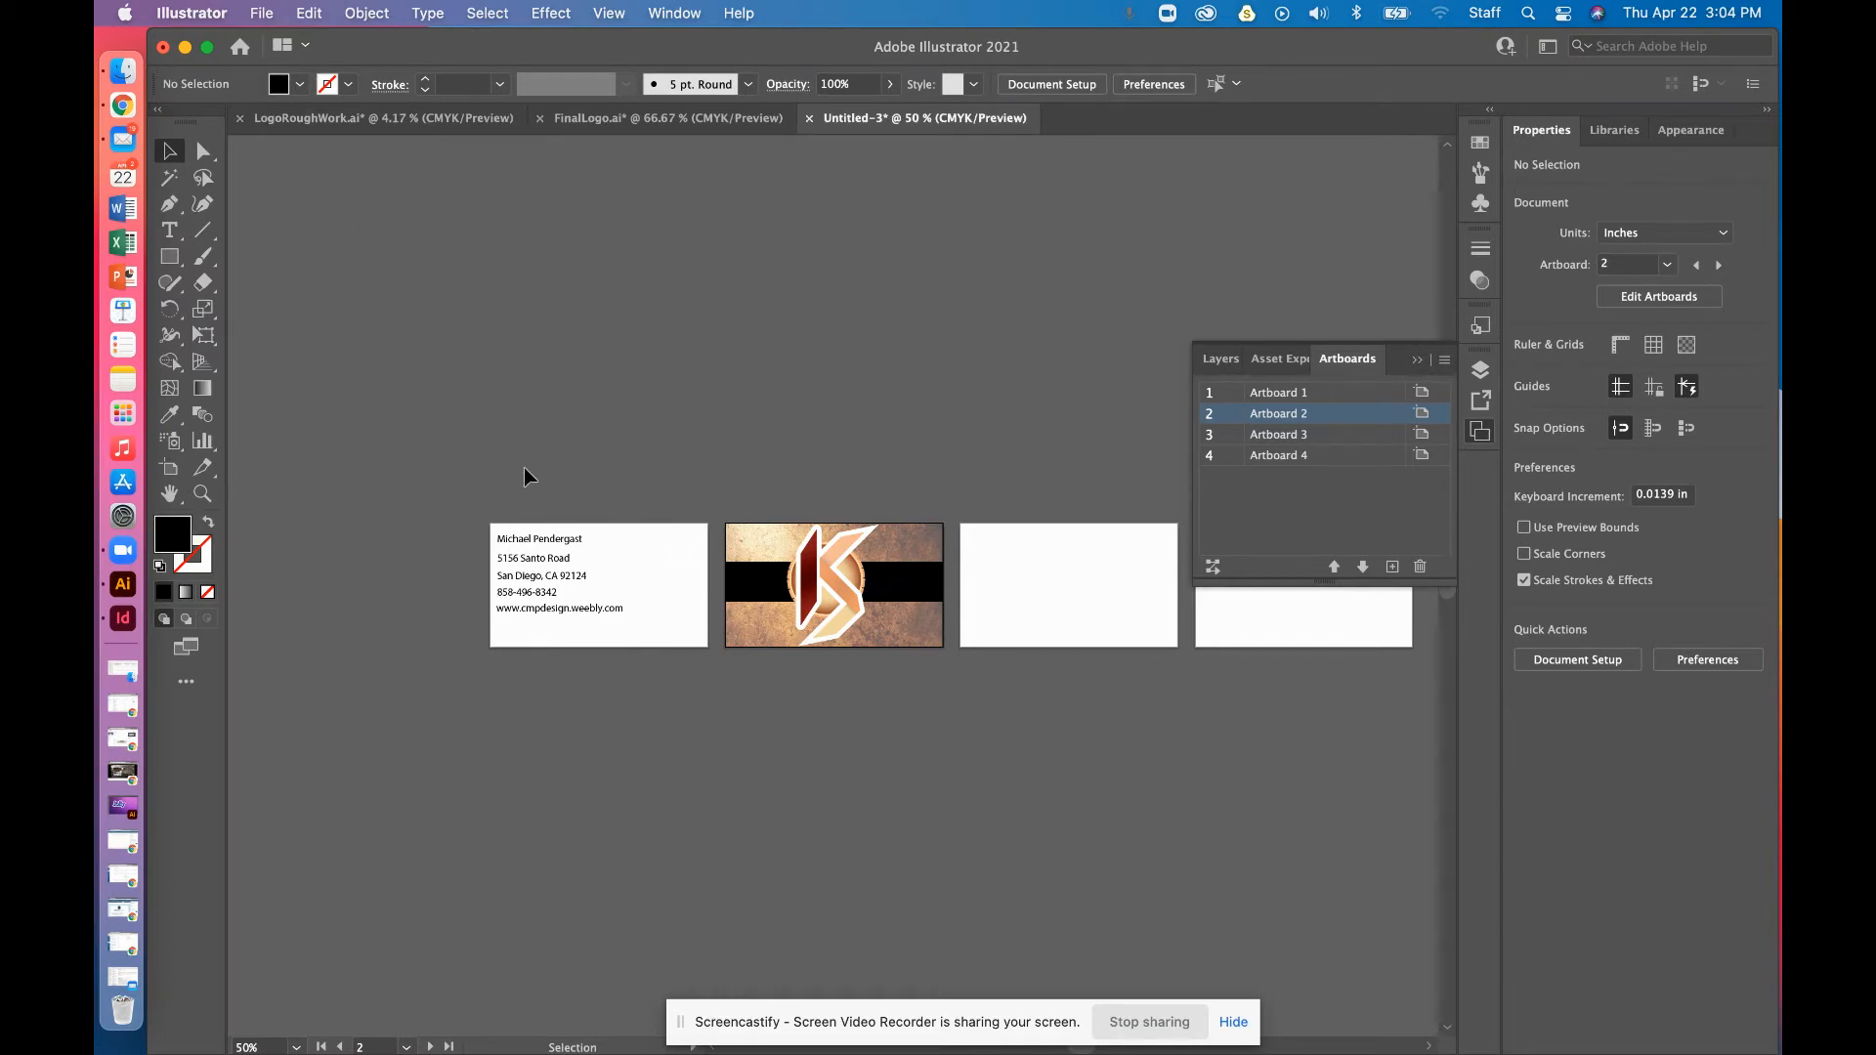
pyautogui.click(515, 584)
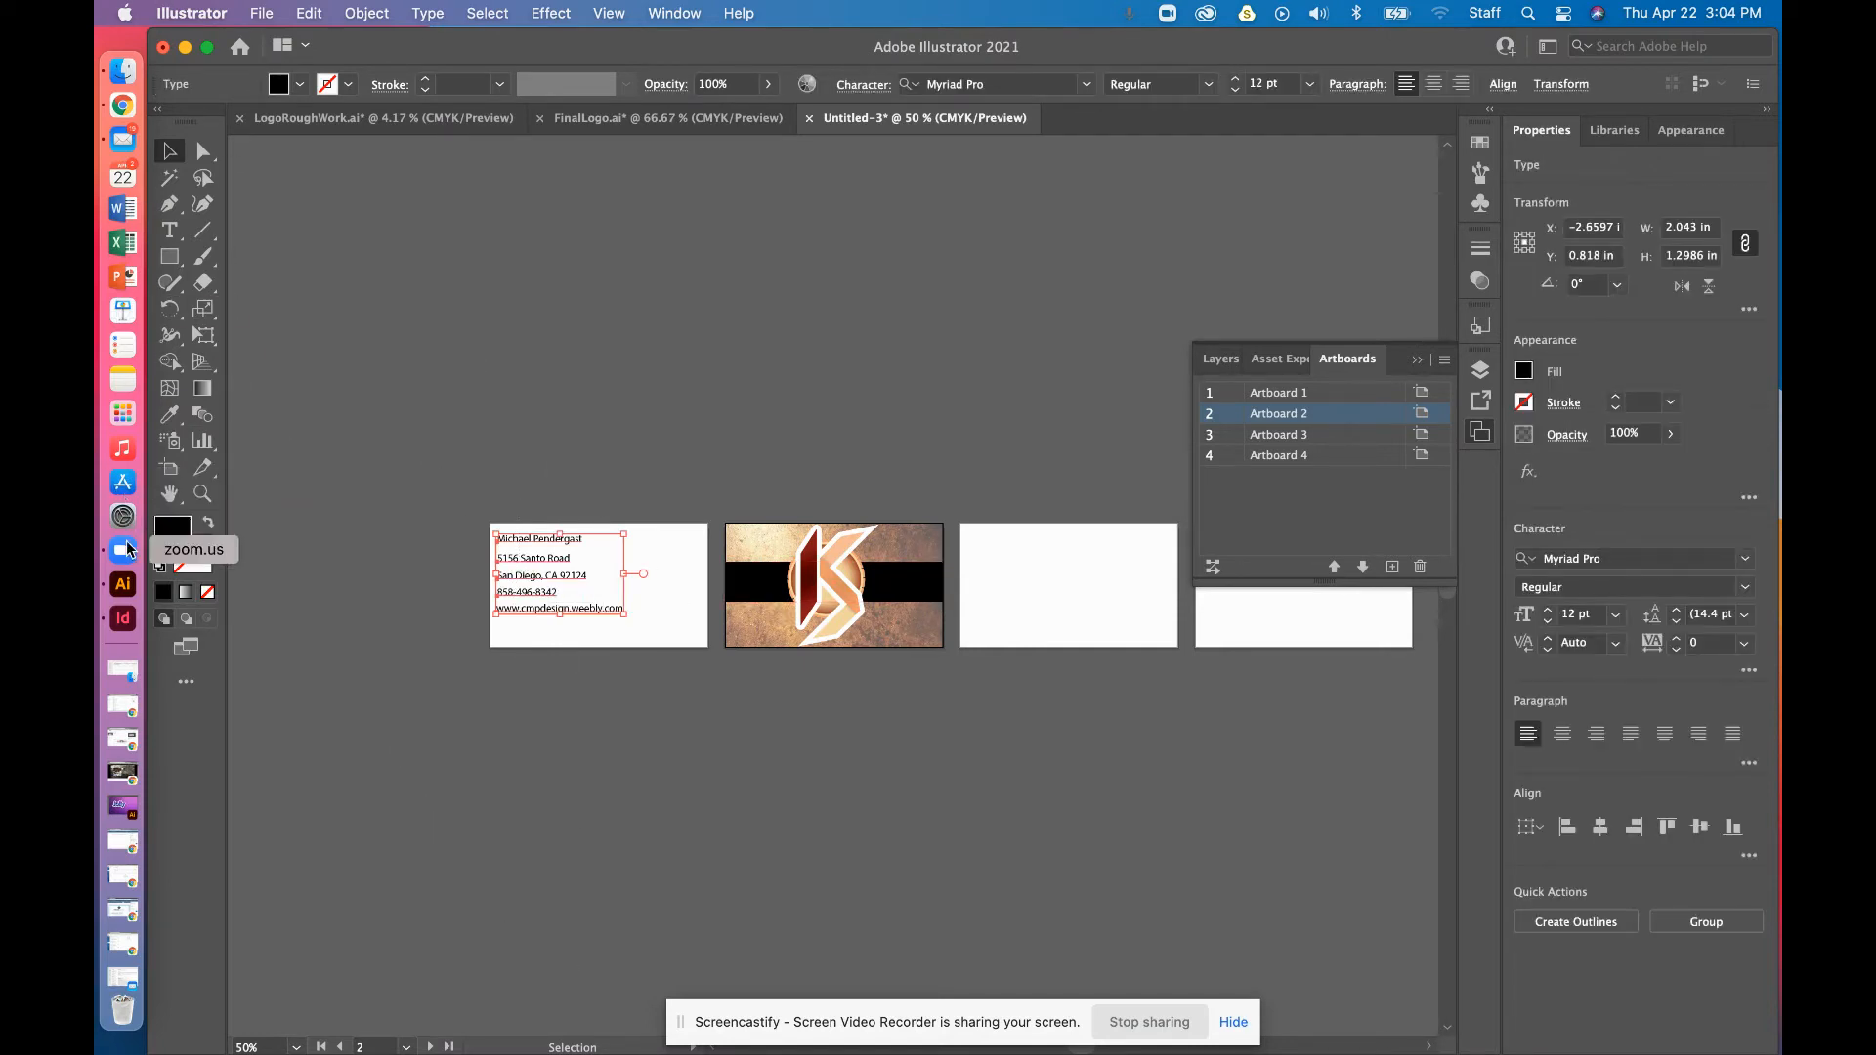
pyautogui.click(124, 618)
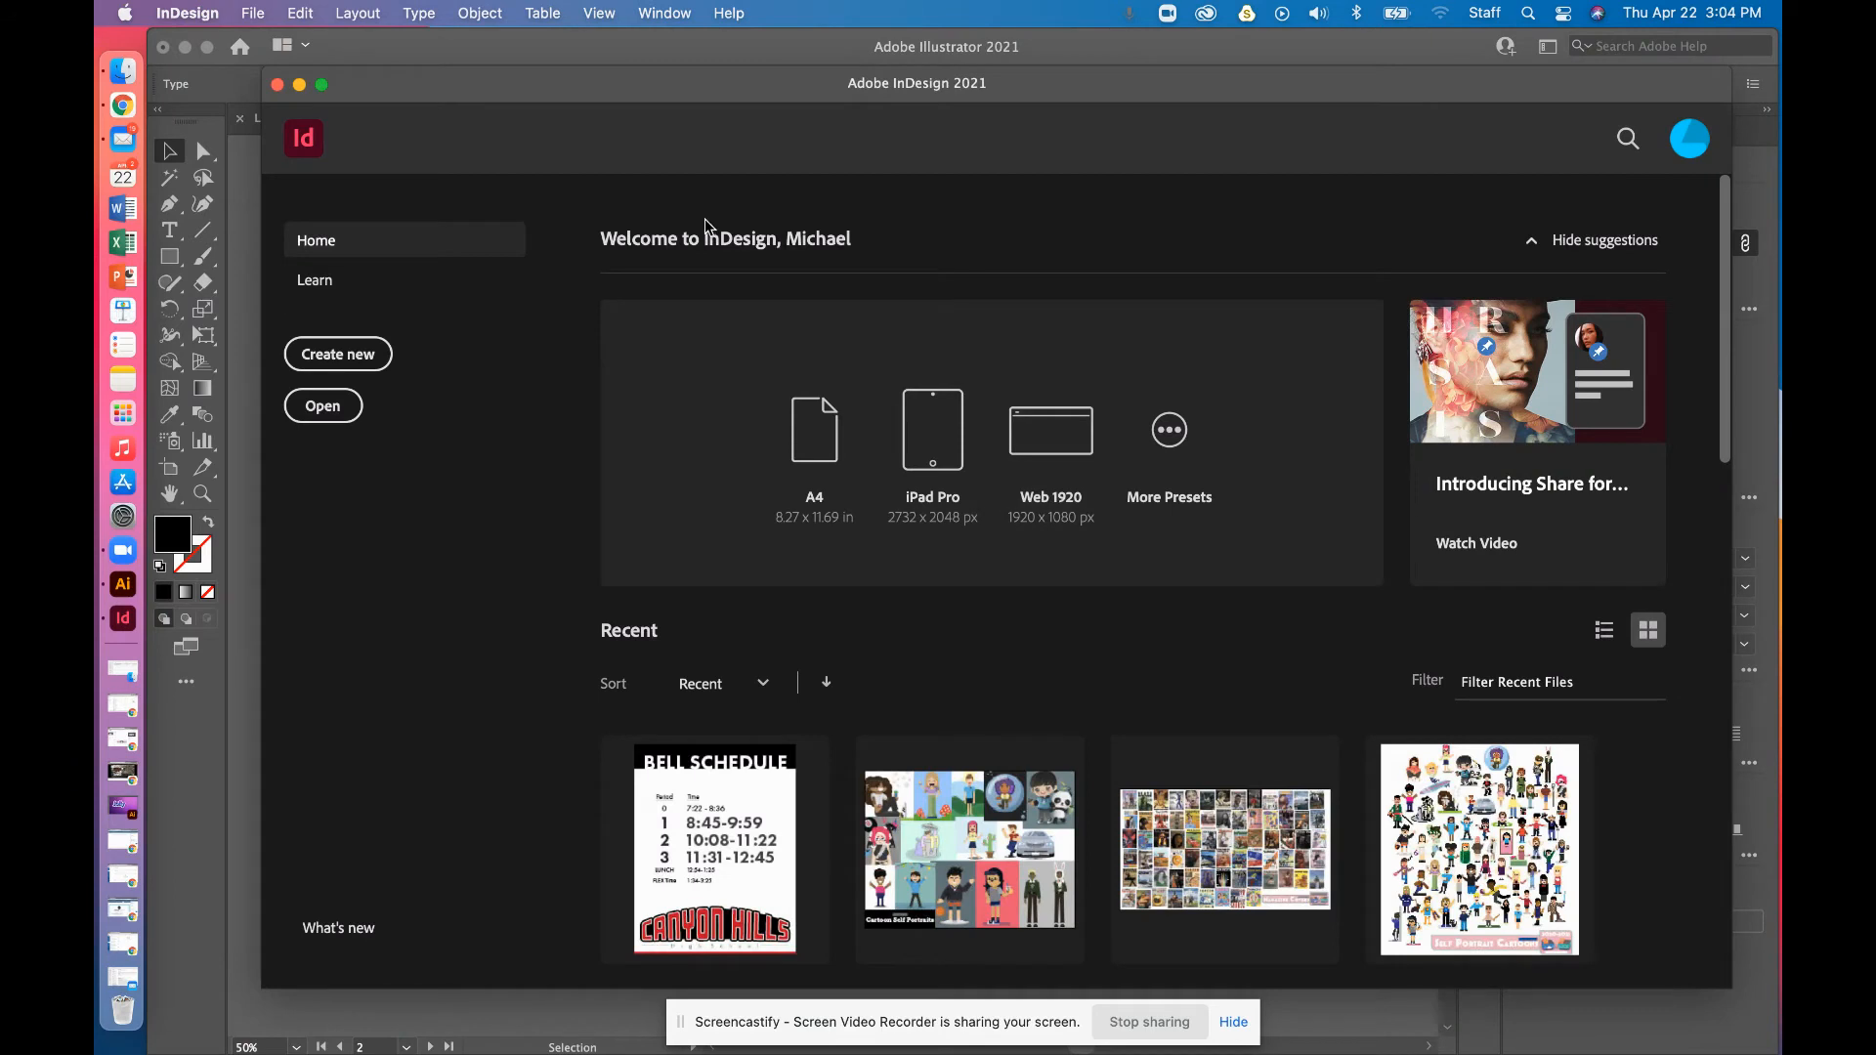
# Start a new InDesign document from File > New > Document
pyautogui.moveTo(641, 86); pyautogui.dragTo(531, 49)
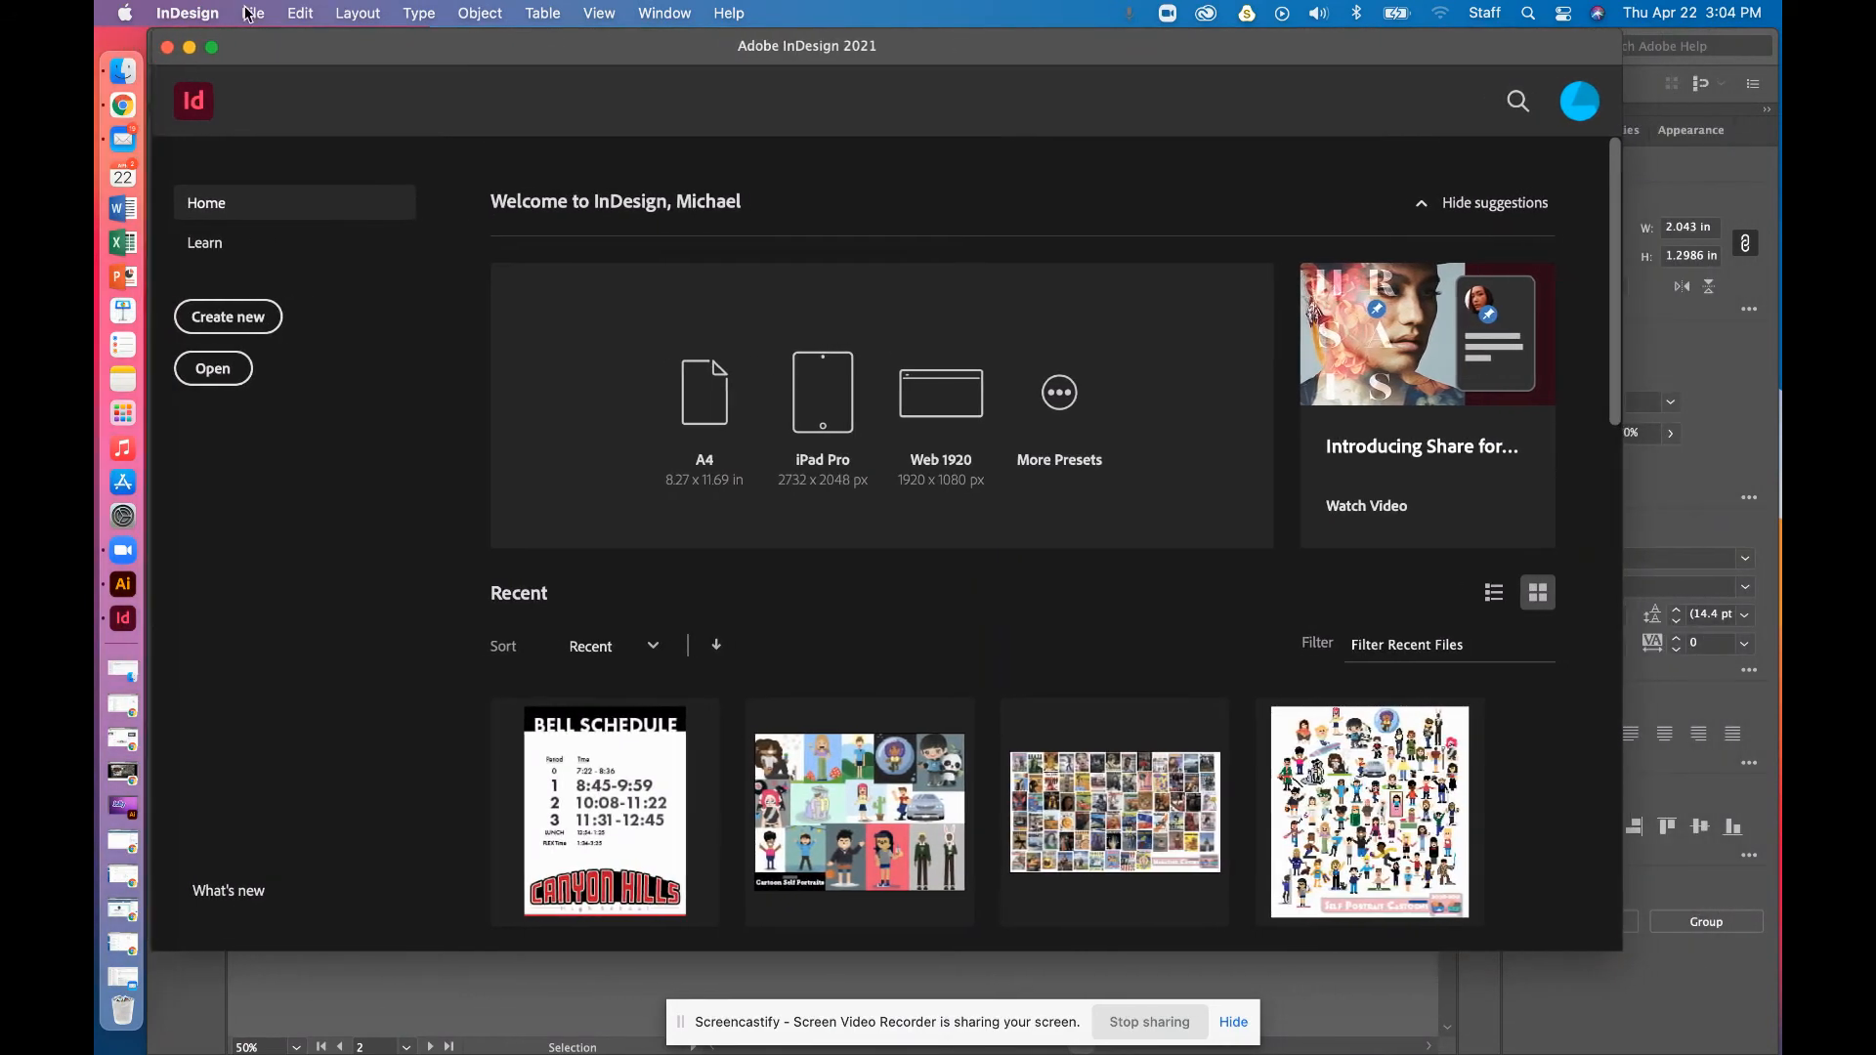
pyautogui.click(249, 14)
pyautogui.moveTo(264, 45)
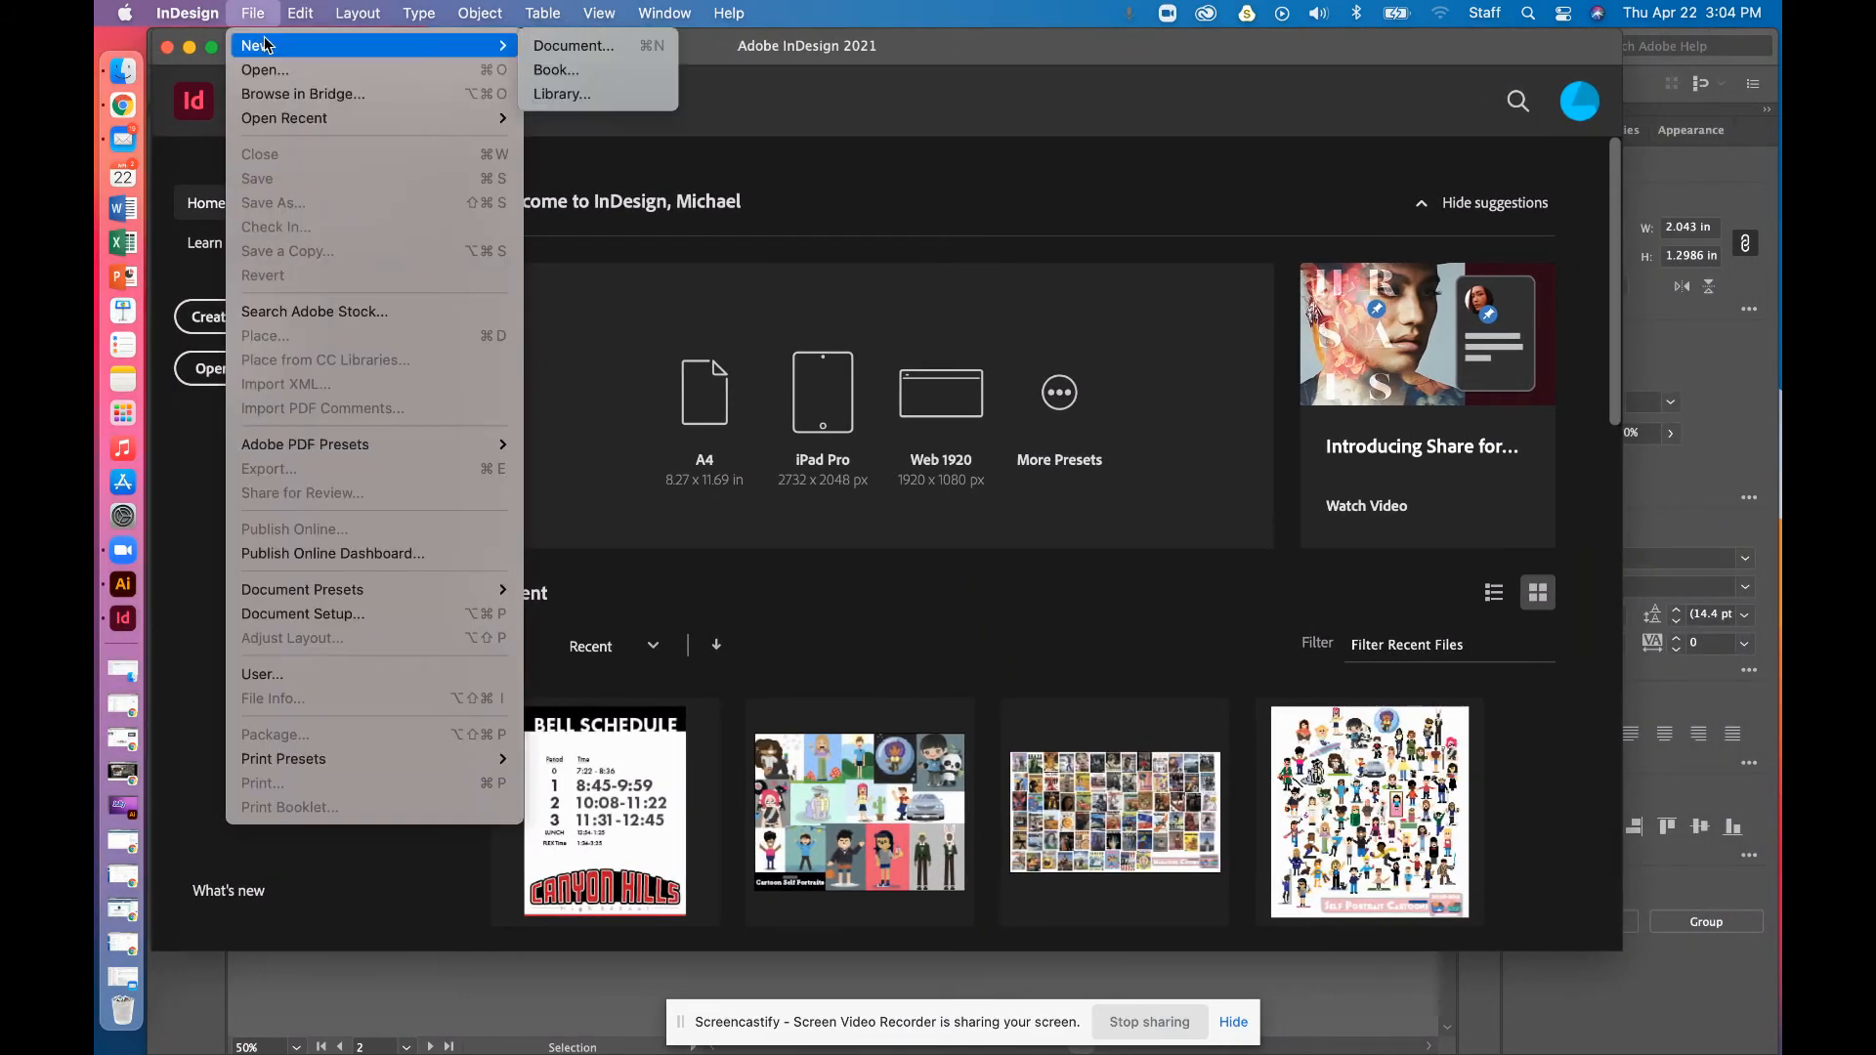
pyautogui.click(554, 49)
# Set the document units to inches with a 3.5 × 2 in landscape page
pyautogui.click(1307, 369)
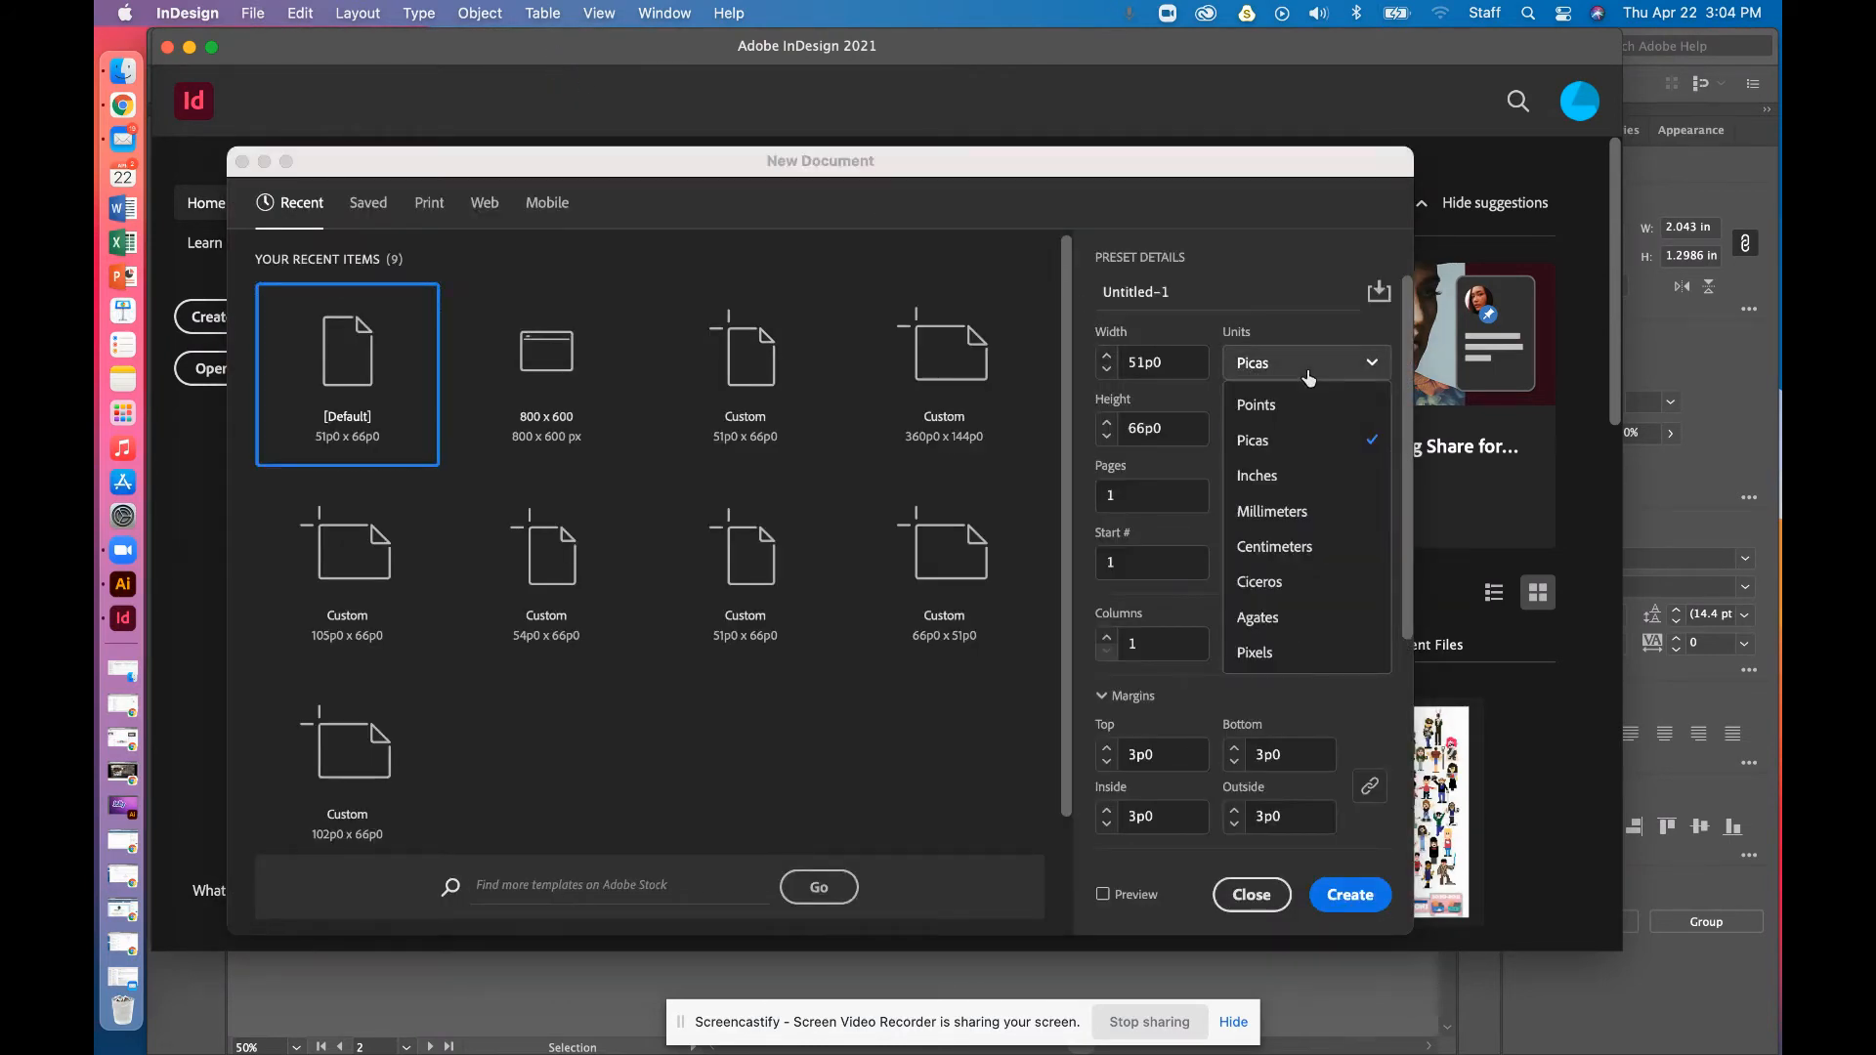
pyautogui.click(1302, 475)
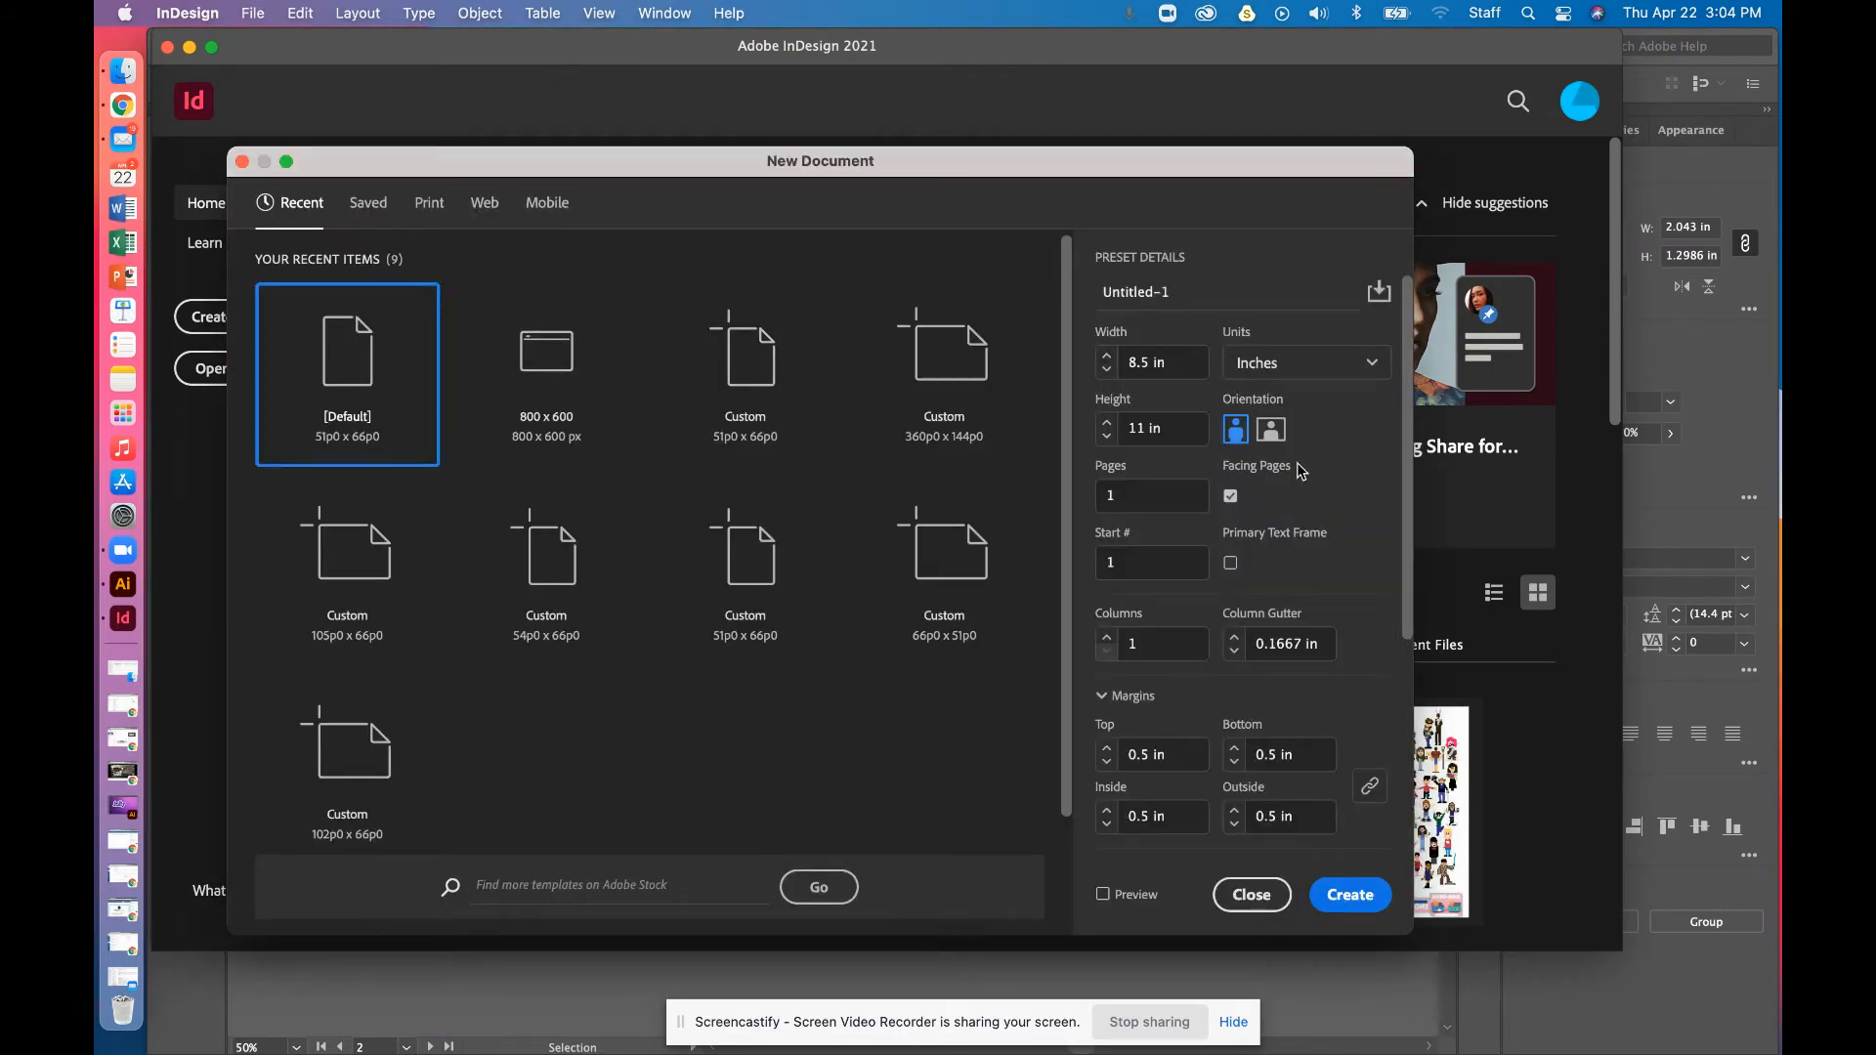
pyautogui.click(1188, 360)
pyautogui.write('3')
pyautogui.press('Tab')
pyautogui.press('Tab')
pyautogui.write('2')
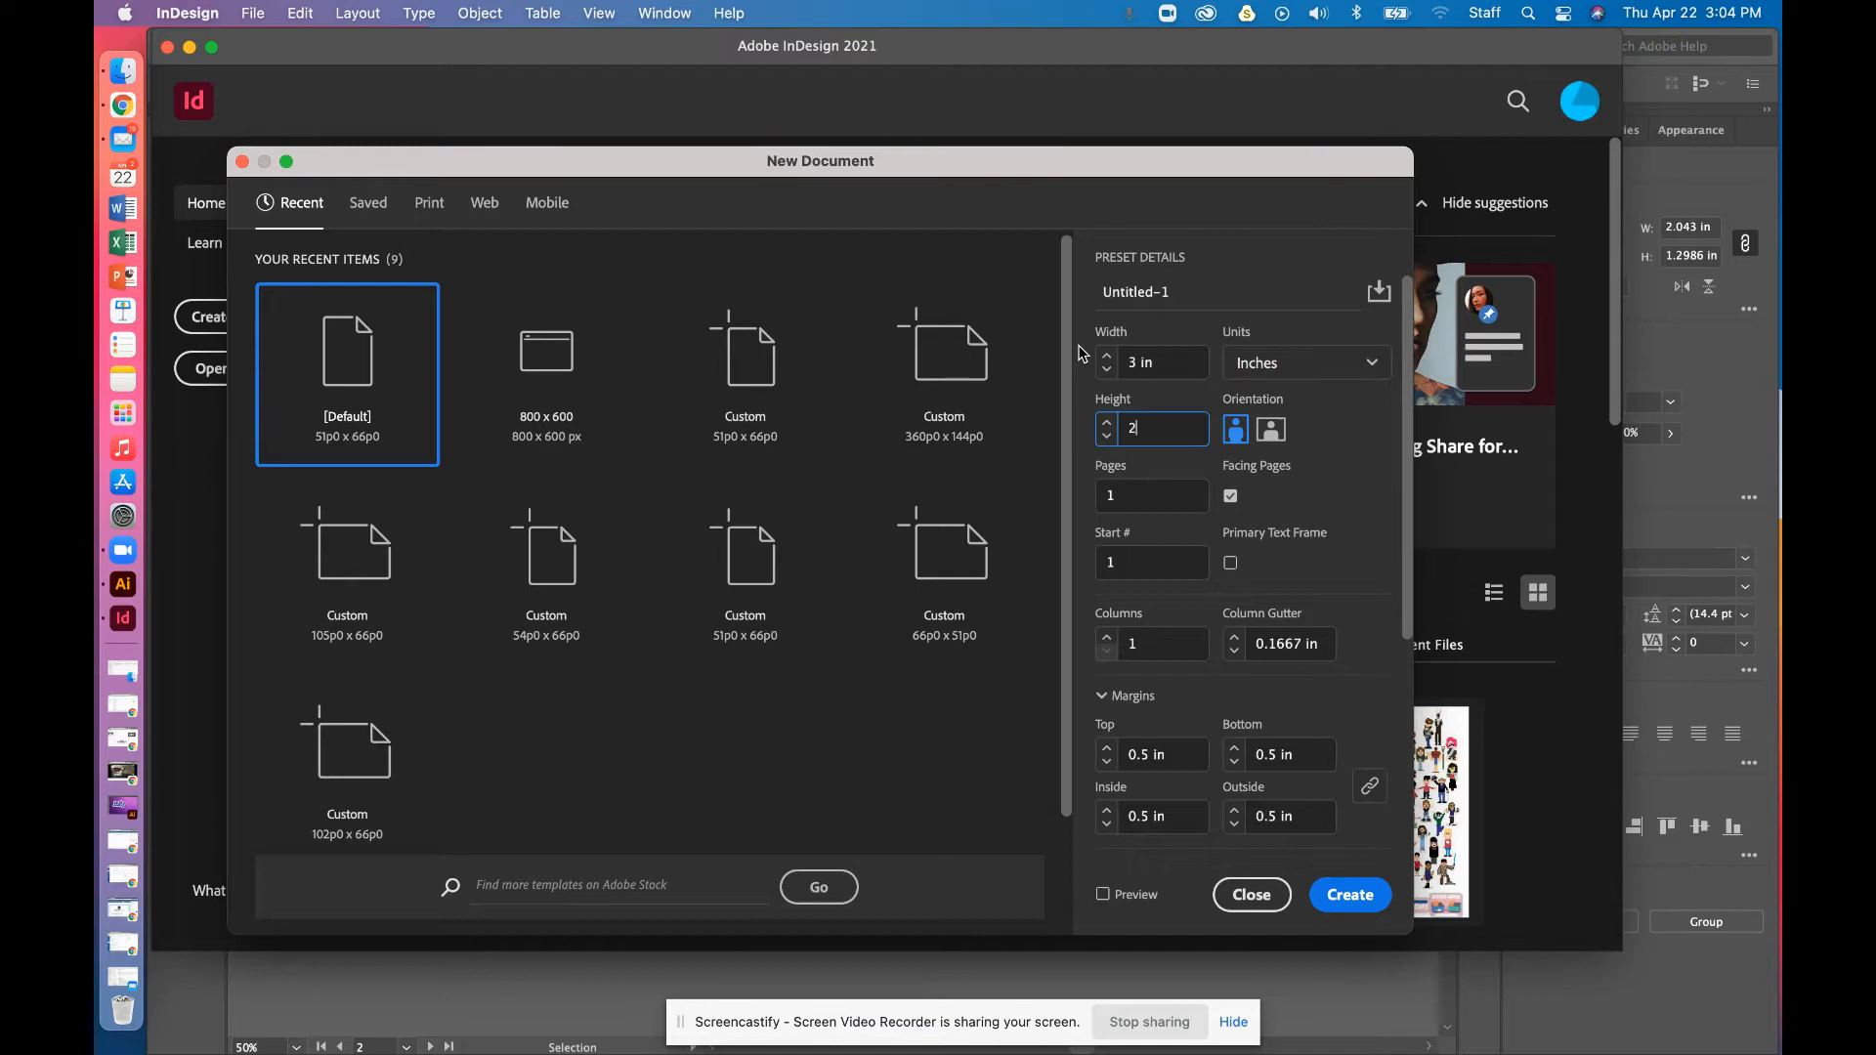
pyautogui.write('.5')
pyautogui.click(1134, 363)
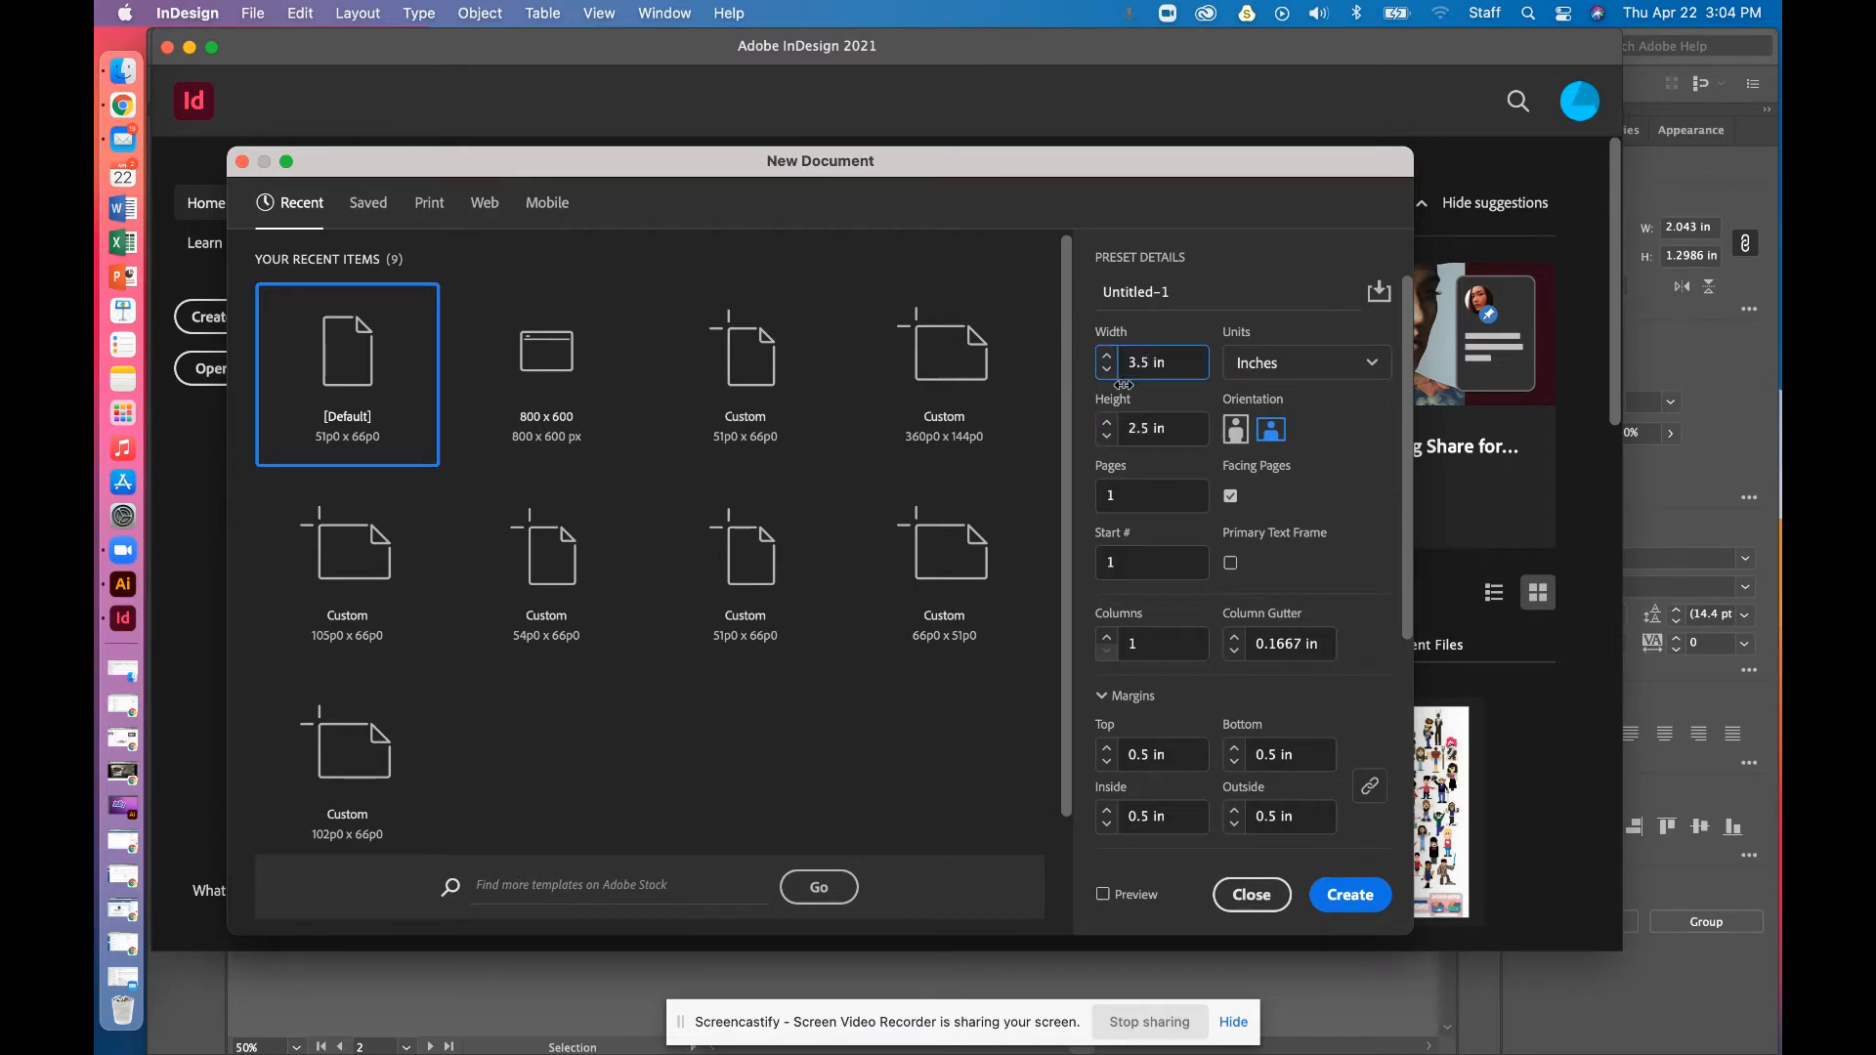
pyautogui.click(1152, 428)
pyautogui.press('BackSpace')
pyautogui.press('BackSpace')
pyautogui.click(1368, 897)
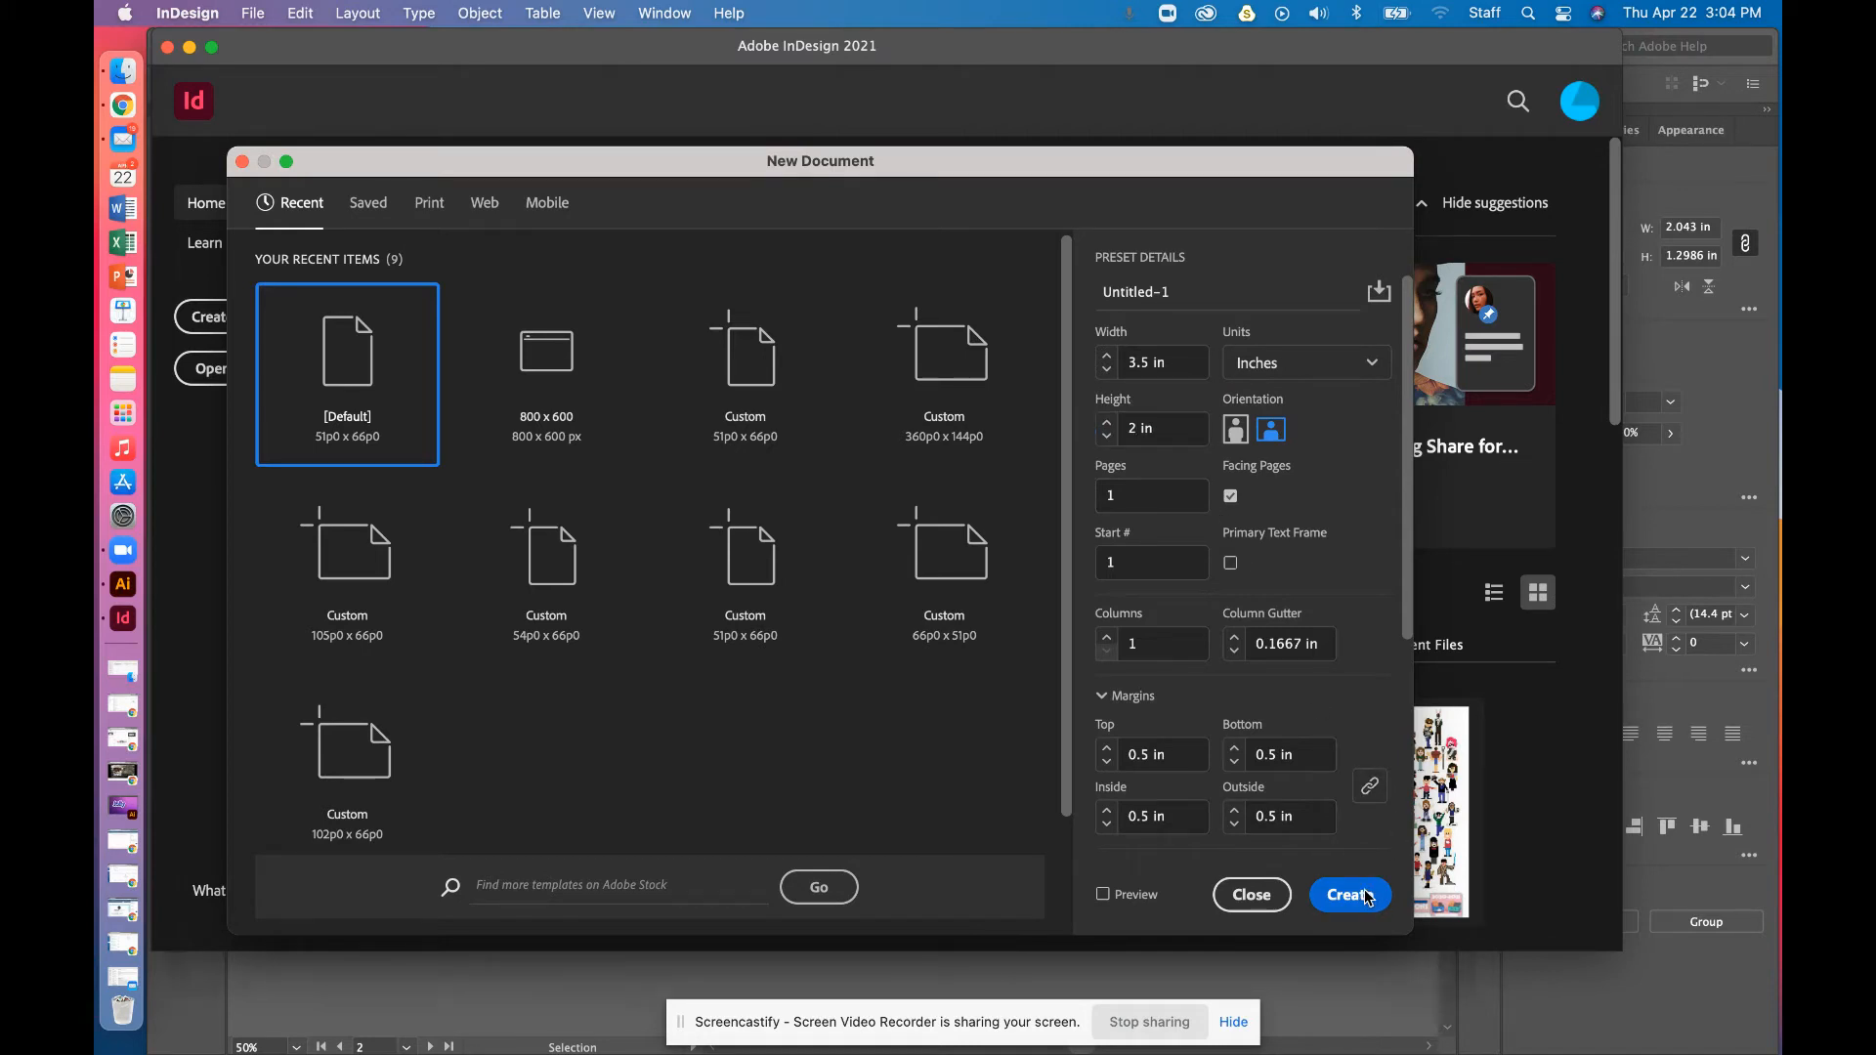
pyautogui.click(1368, 898)
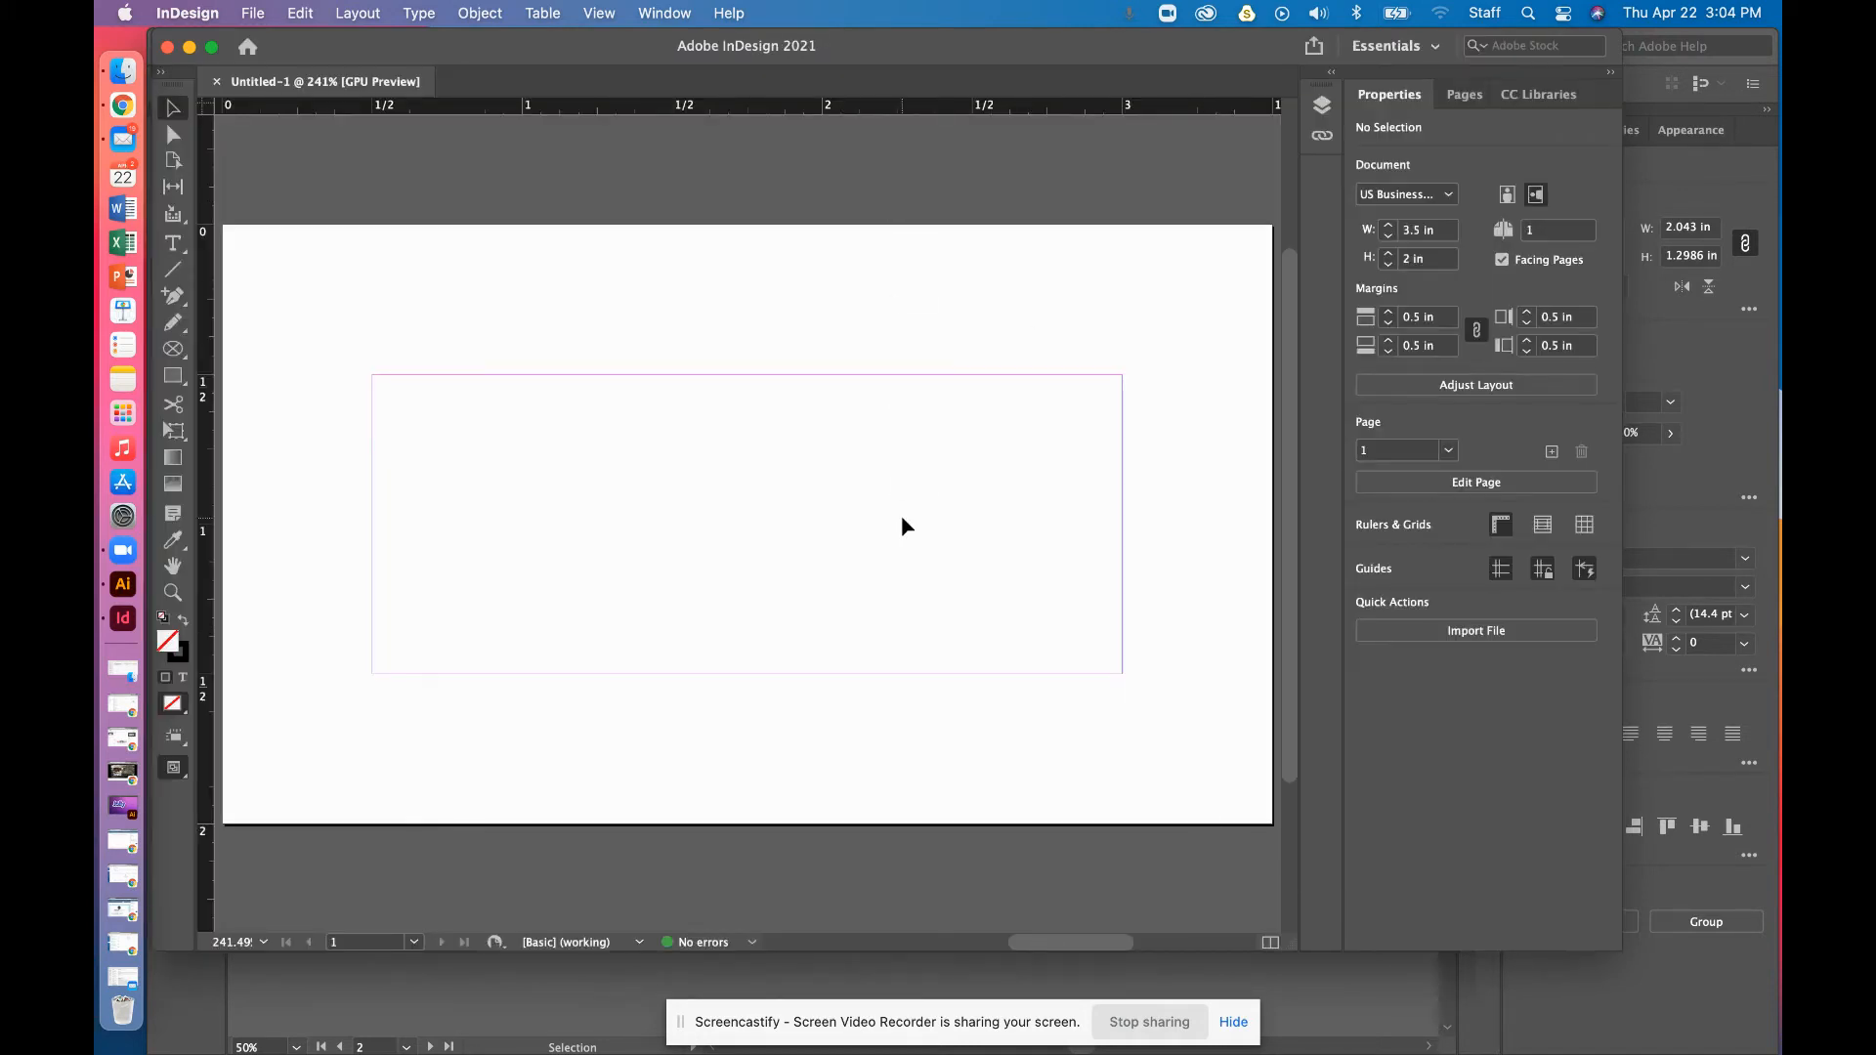
# Set all page margins to 0 in through Margins and Columns
pyautogui.press('super+minus')
pyautogui.press('super+minus')
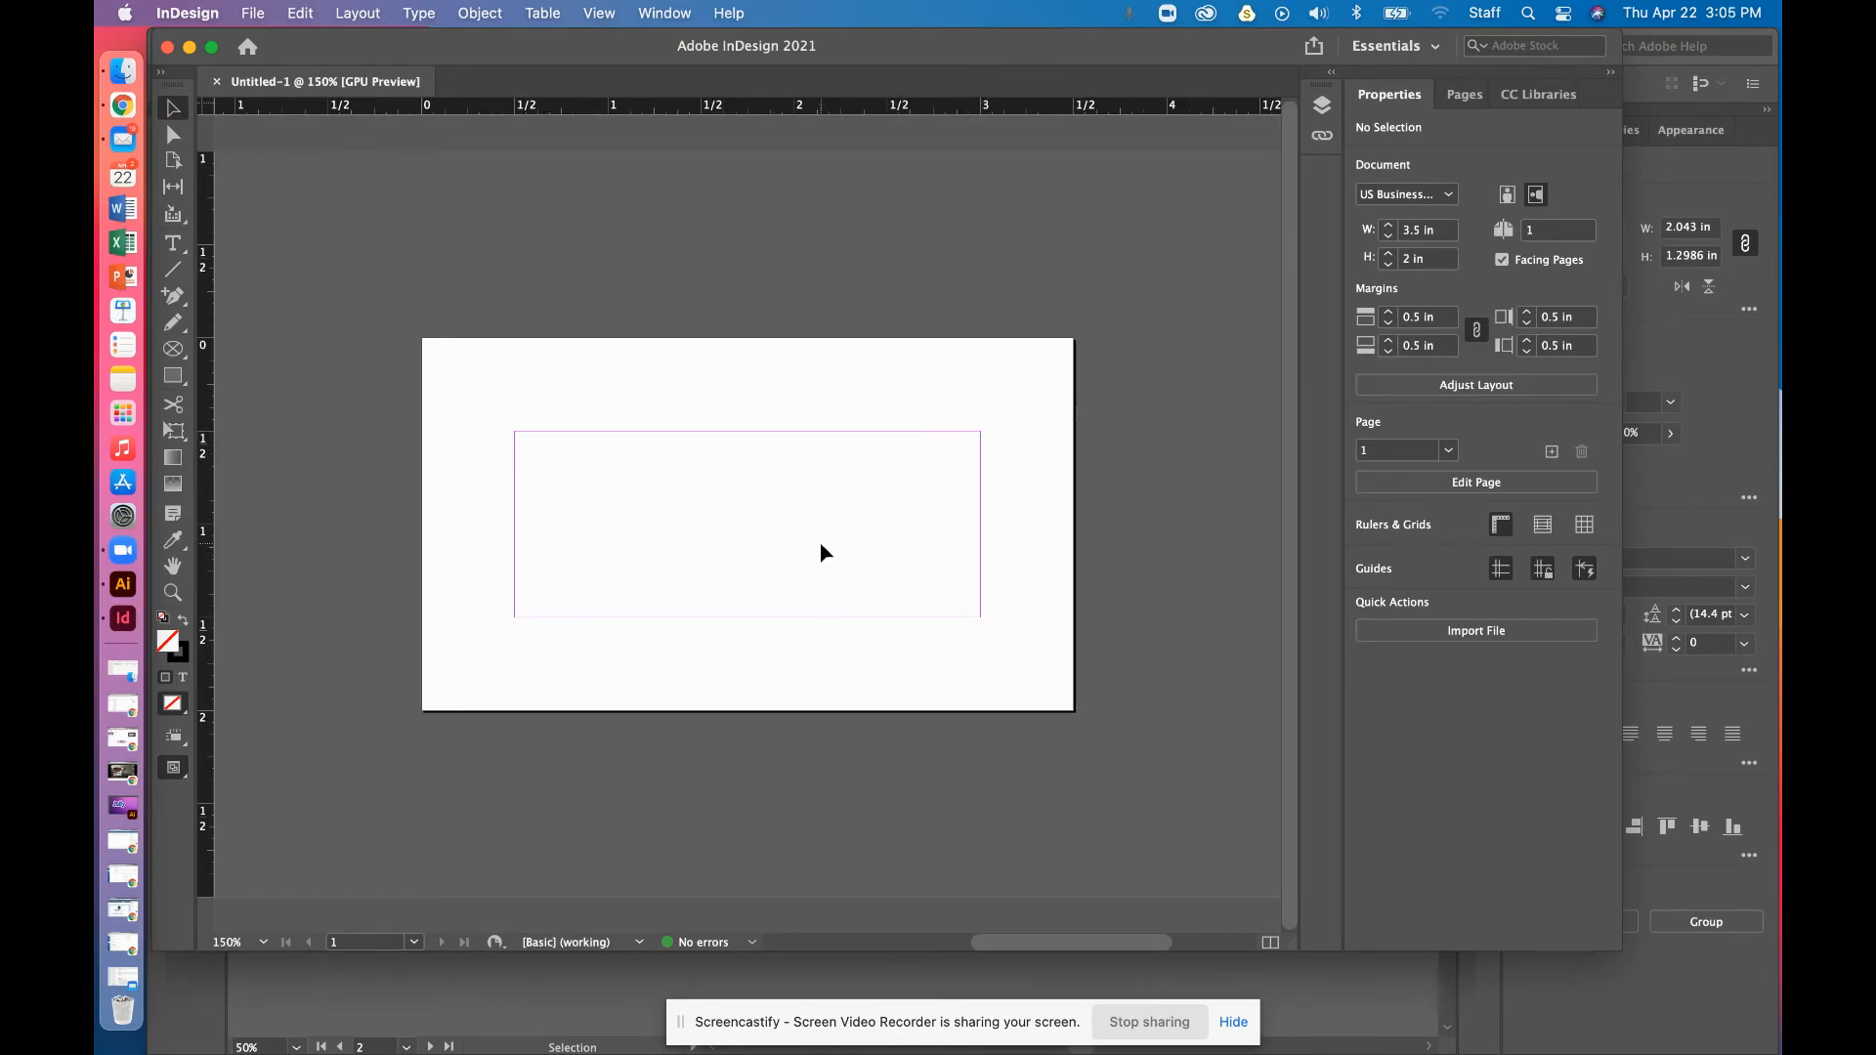
pyautogui.click(475, 13)
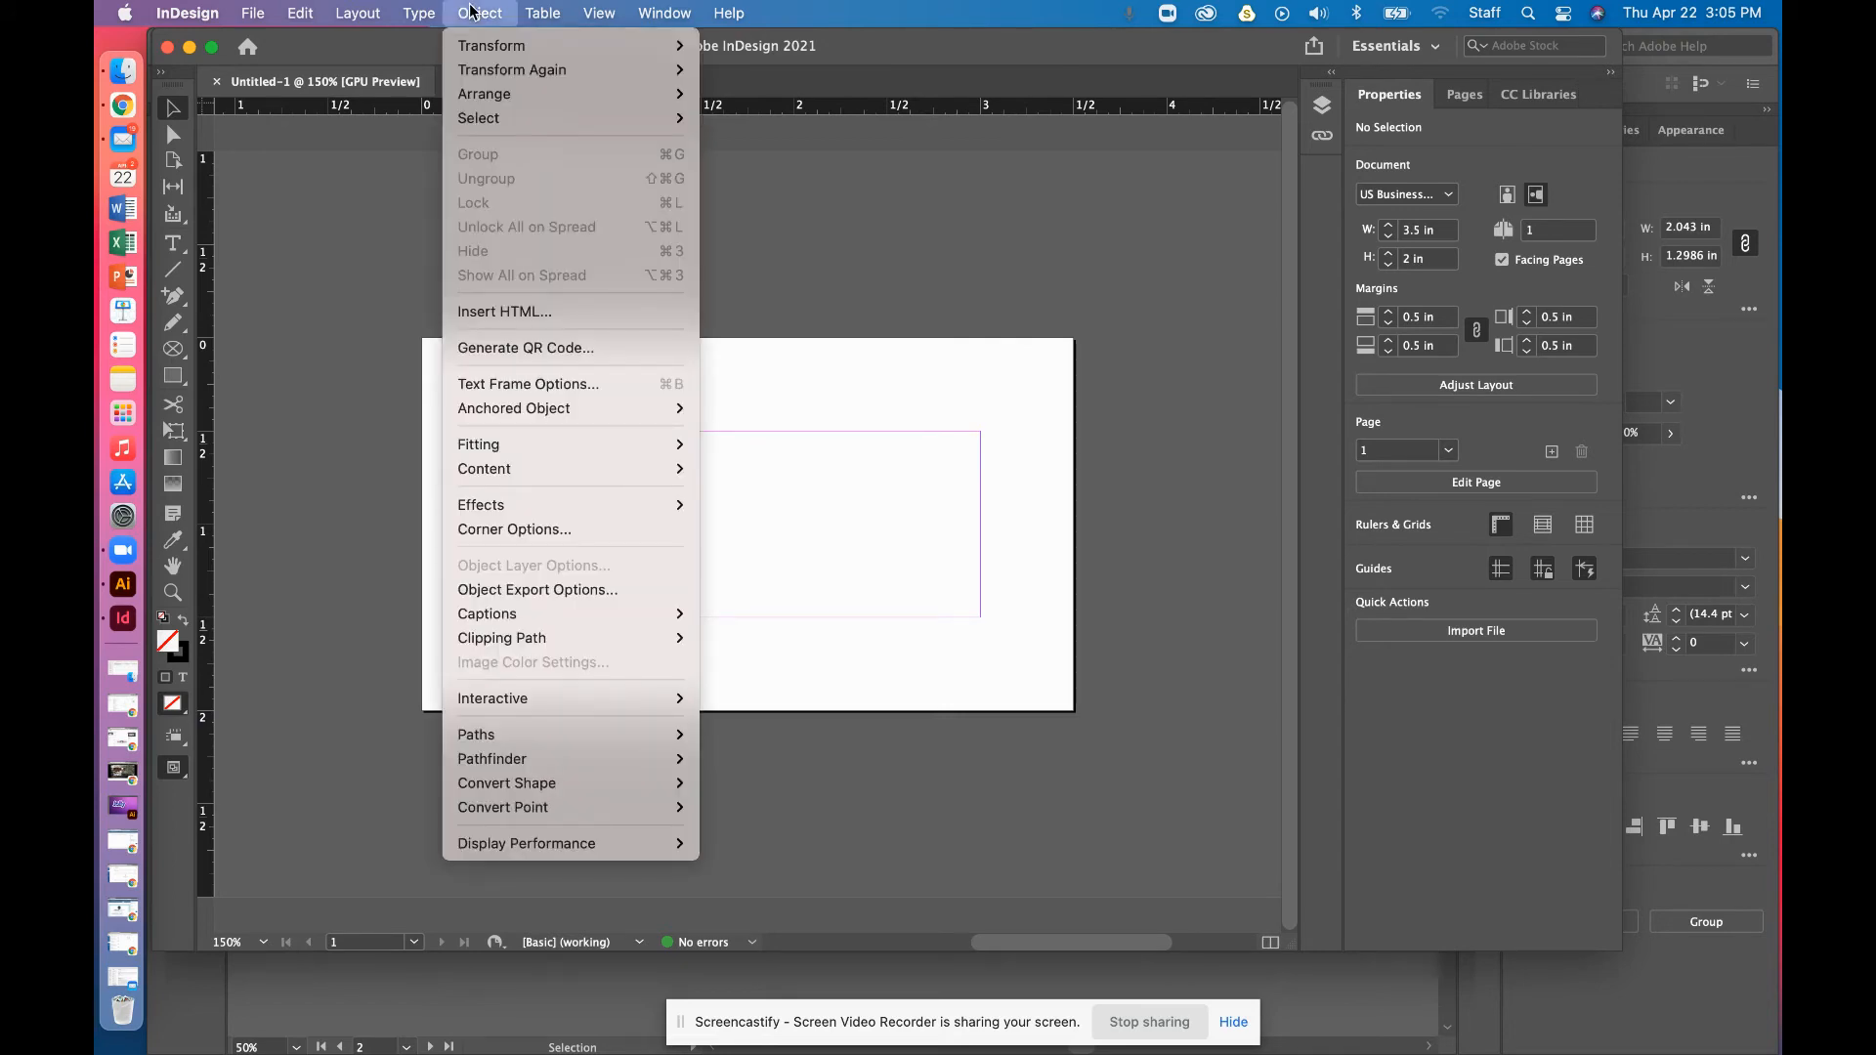
pyautogui.moveTo(362, 13)
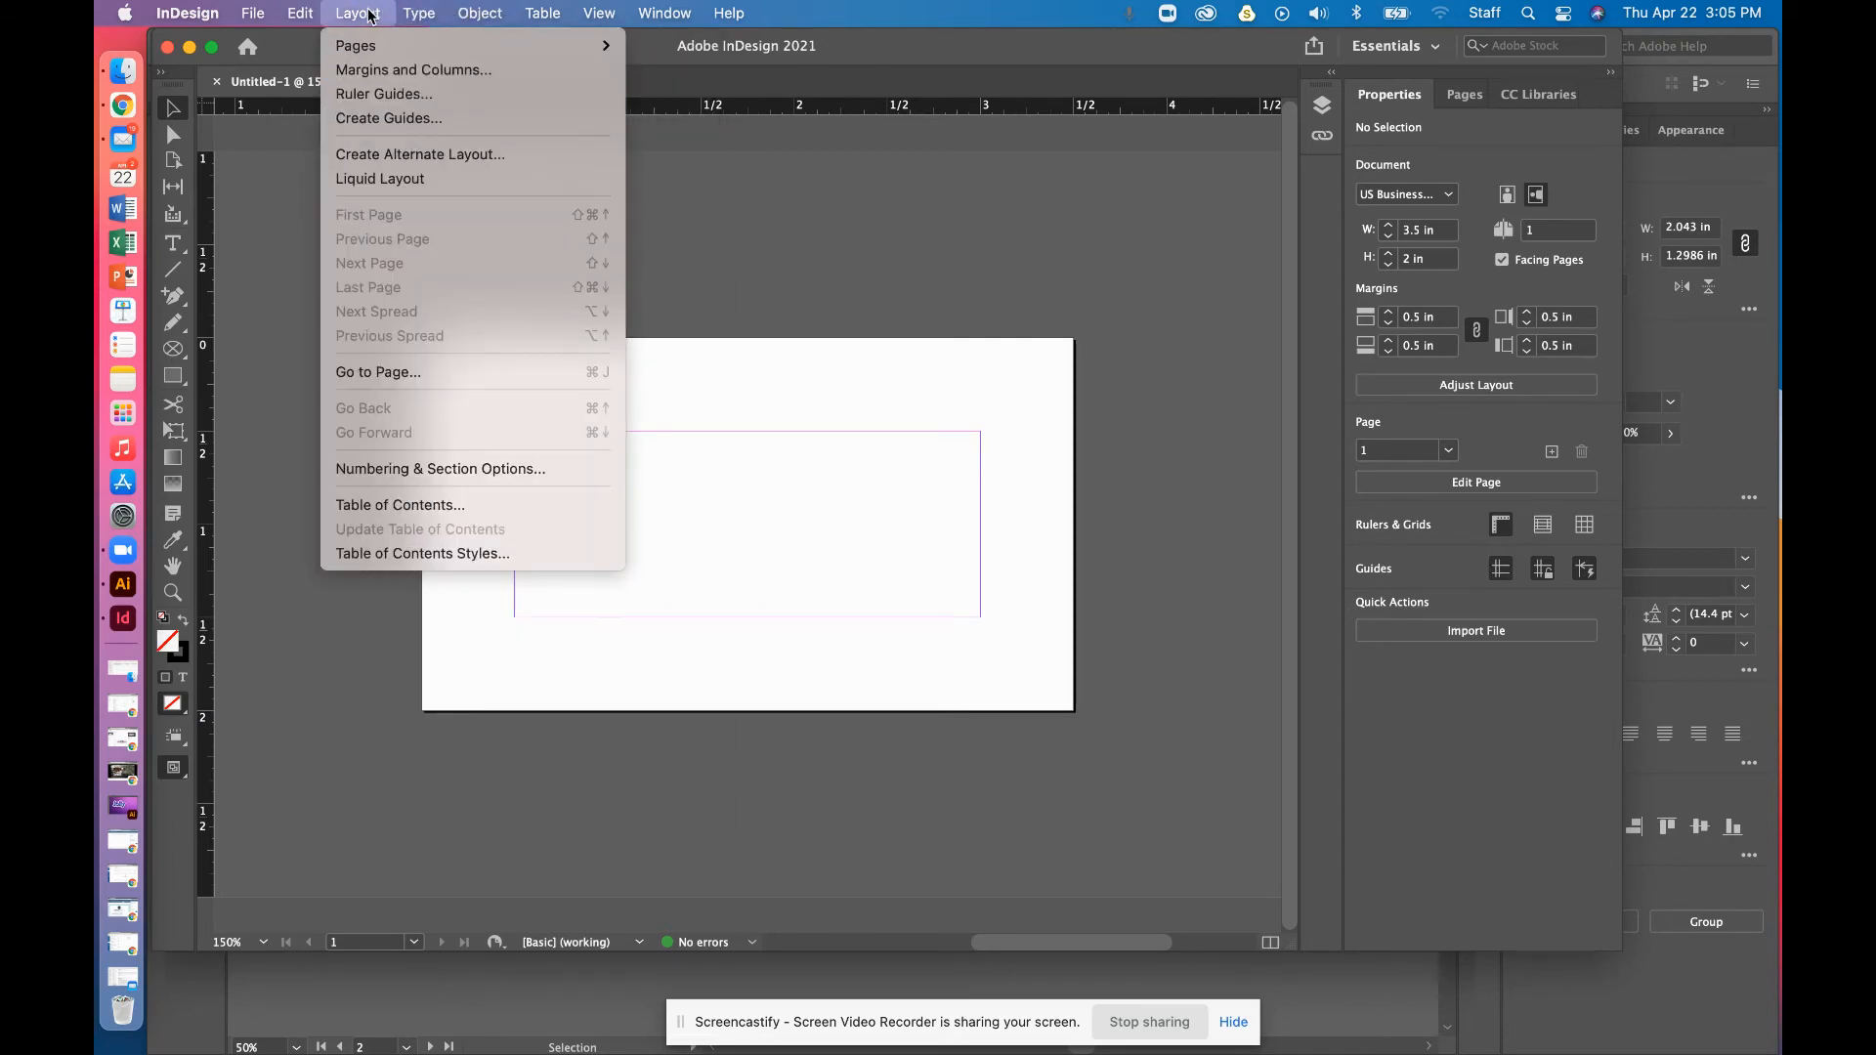
pyautogui.click(412, 71)
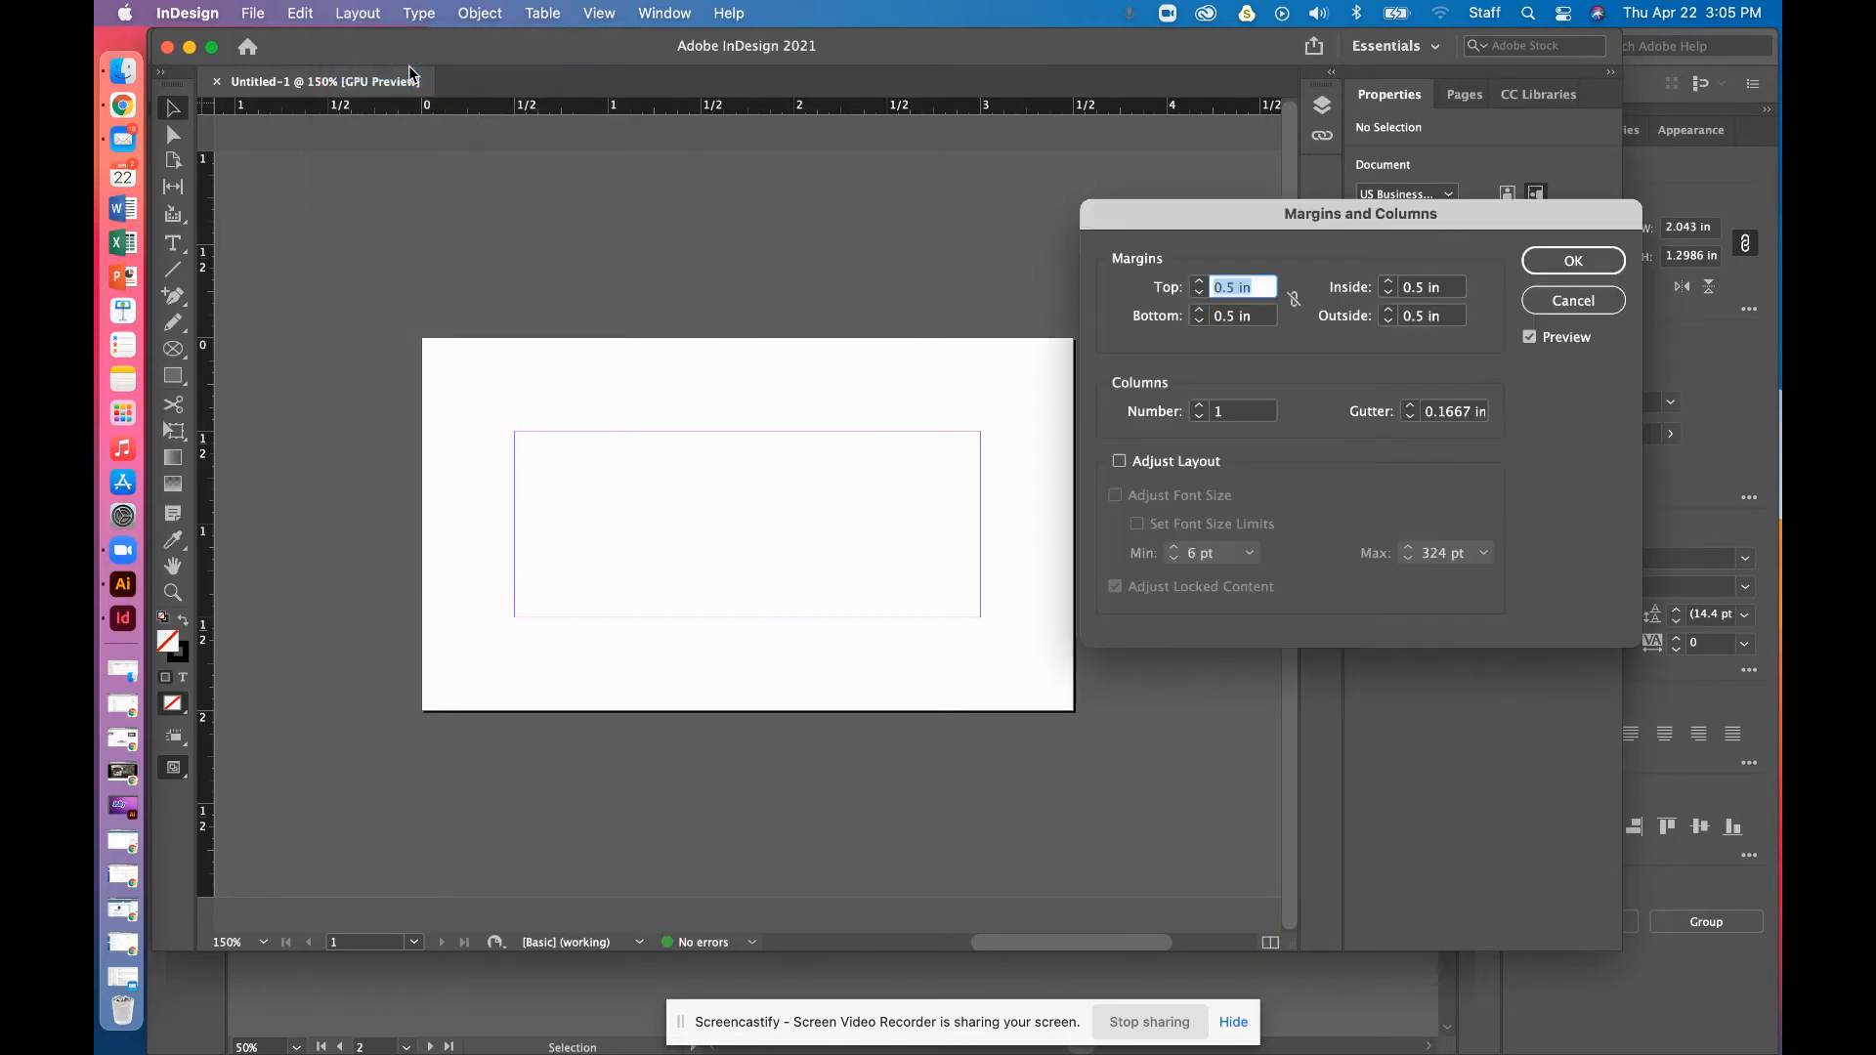
pyautogui.click(1201, 296)
pyautogui.click(1201, 295)
pyautogui.click(1201, 295)
pyautogui.click(1201, 295)
pyautogui.click(1201, 295)
pyautogui.click(1201, 295)
pyautogui.click(1201, 295)
pyautogui.click(1201, 295)
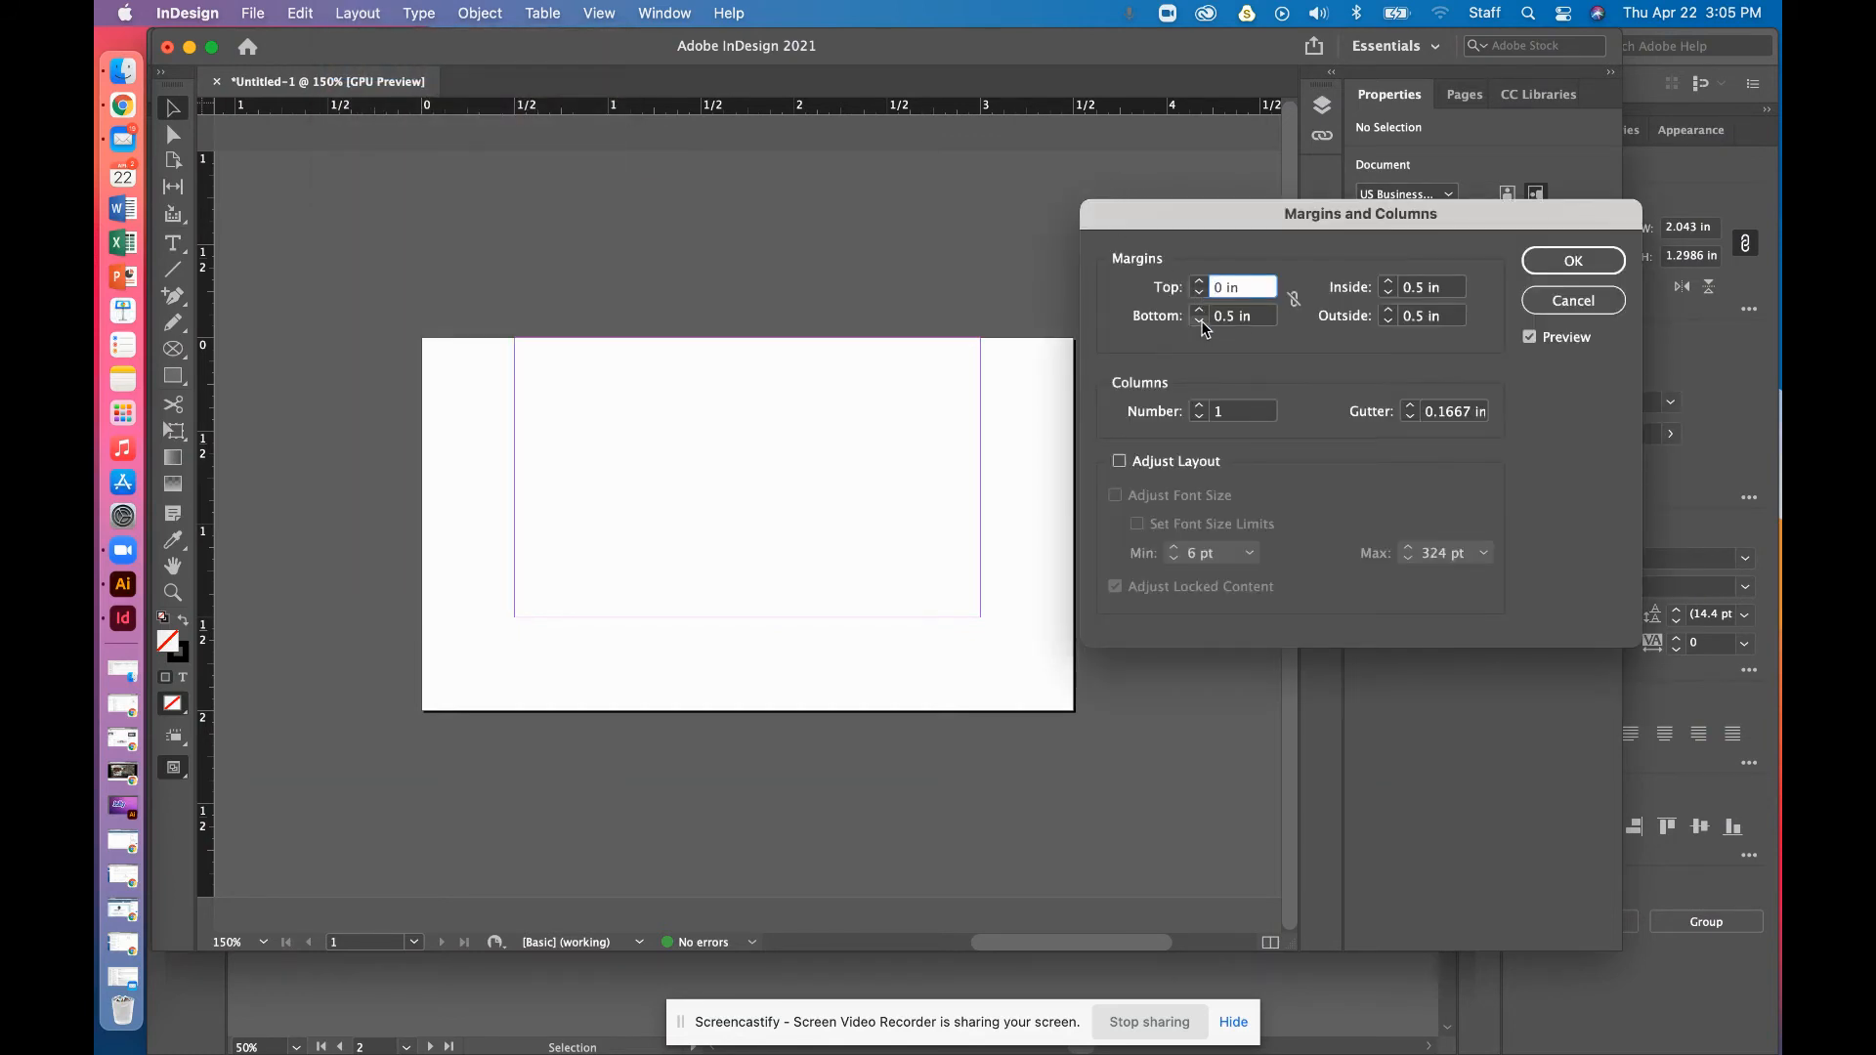
pyautogui.click(1200, 323)
pyautogui.click(1294, 300)
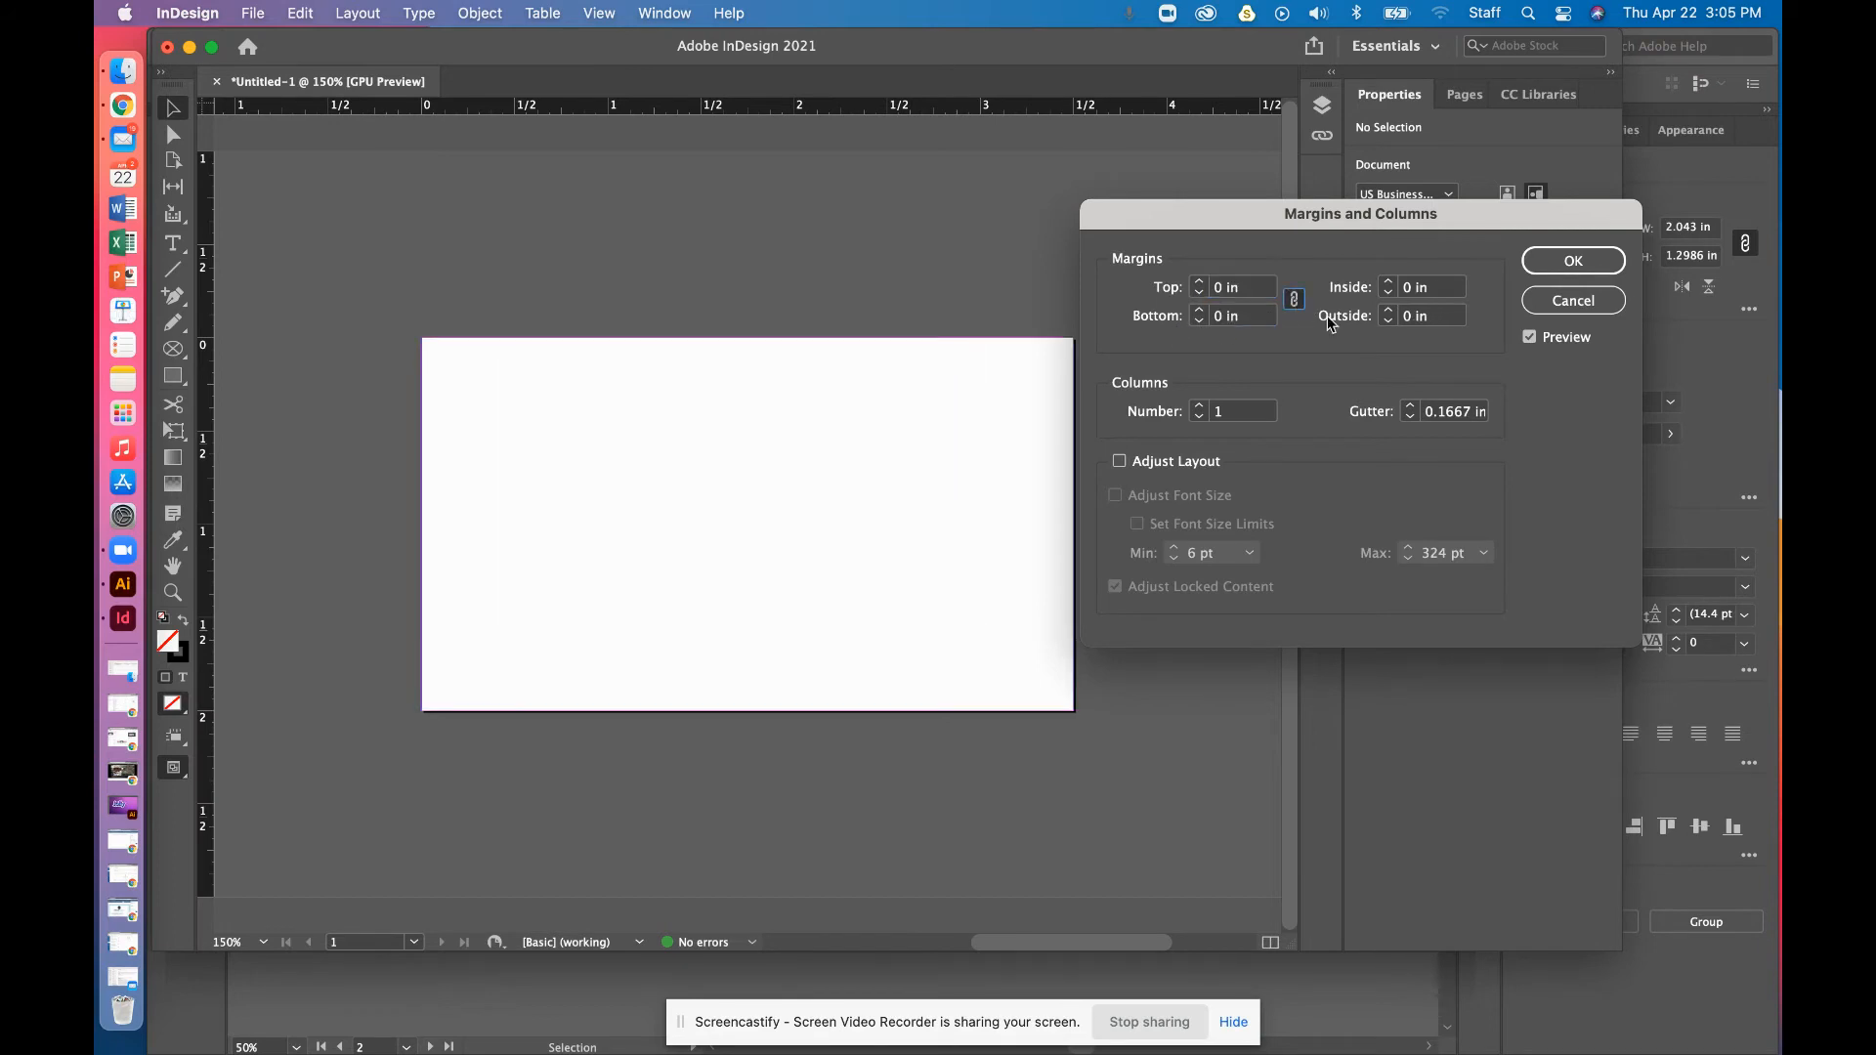
pyautogui.click(1561, 260)
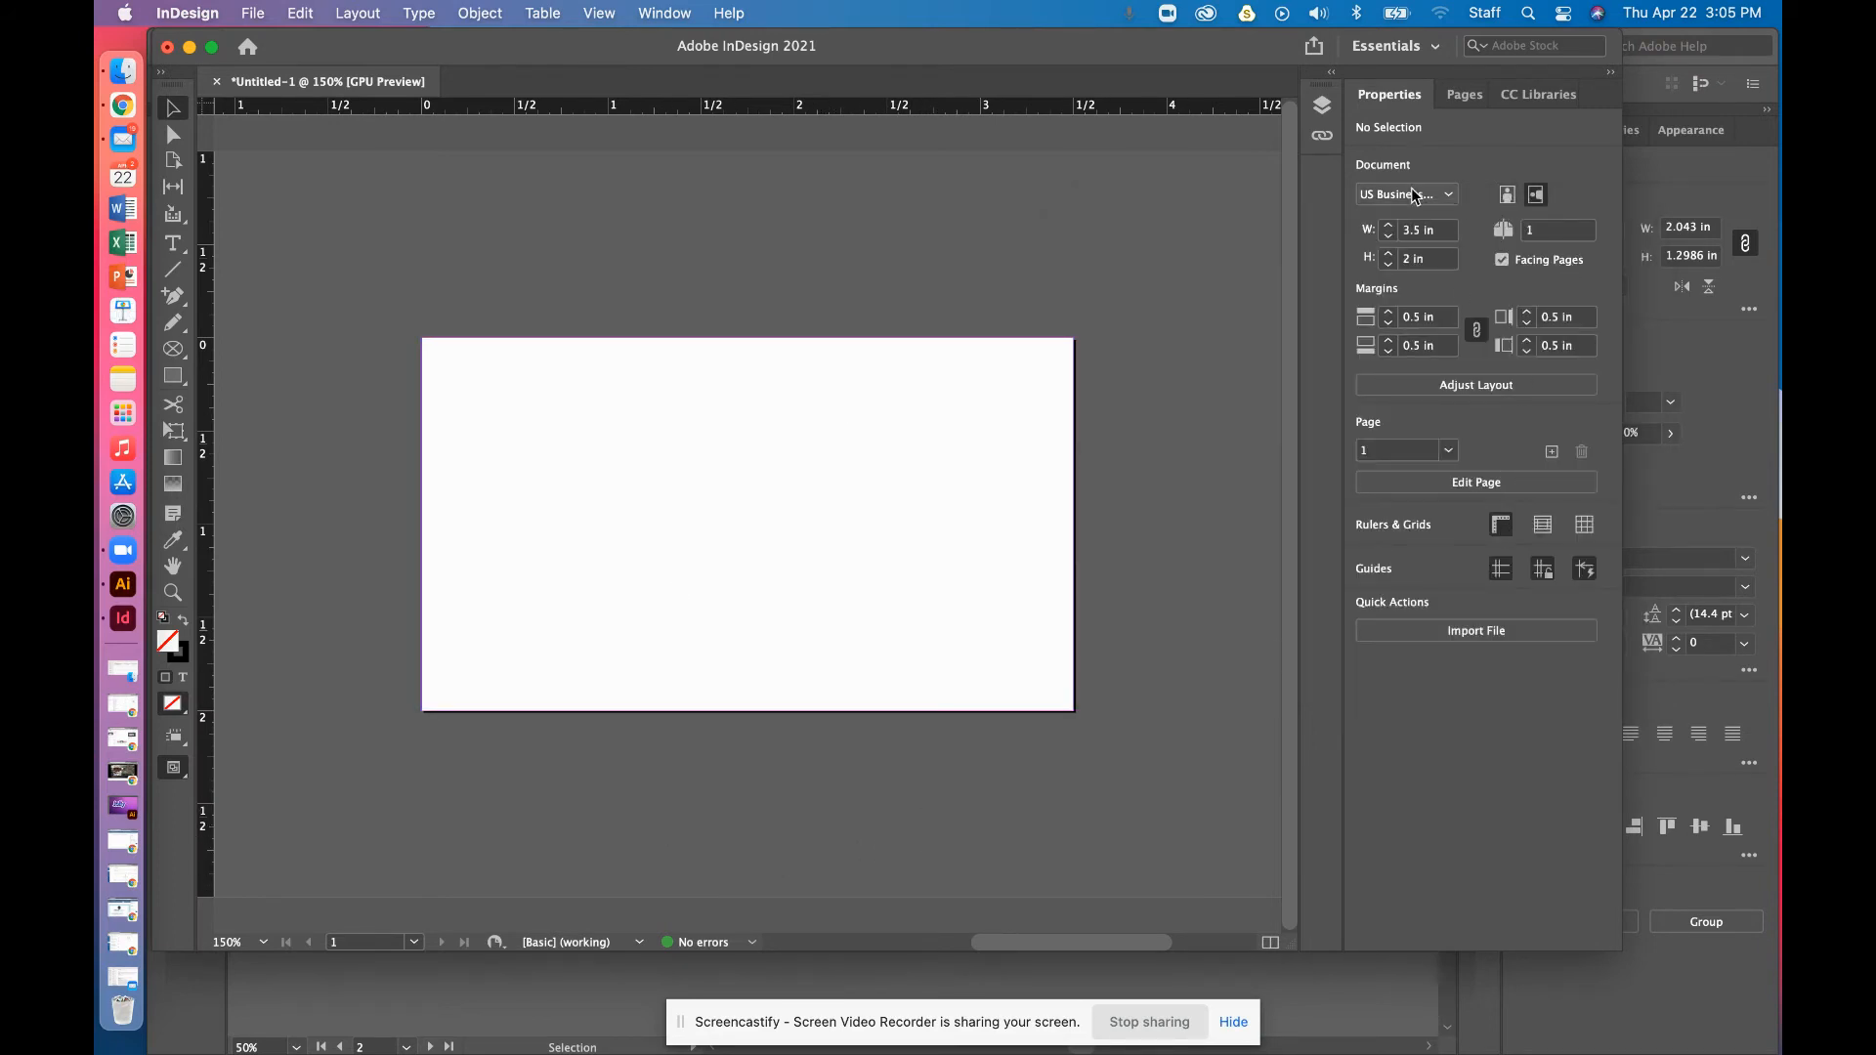
# Show the Pages panel and add pages until the document has six
pyautogui.click(666, 15)
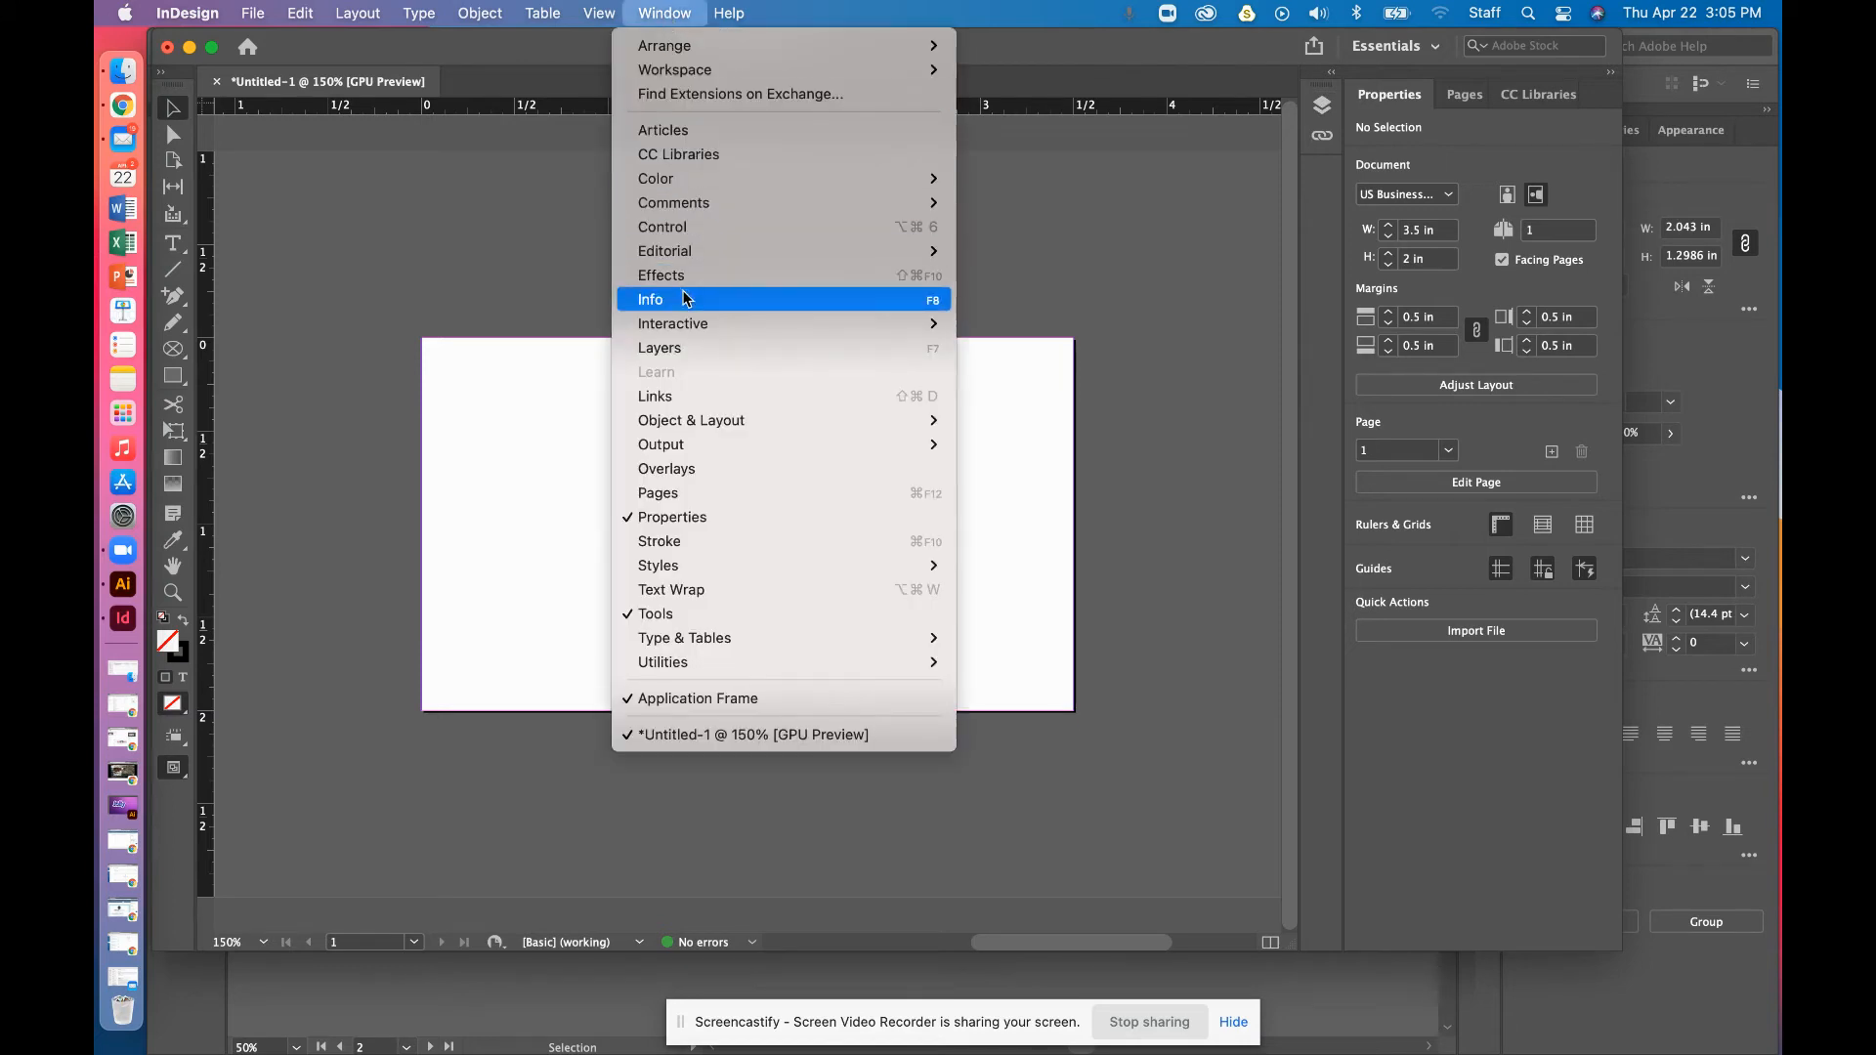
pyautogui.click(743, 493)
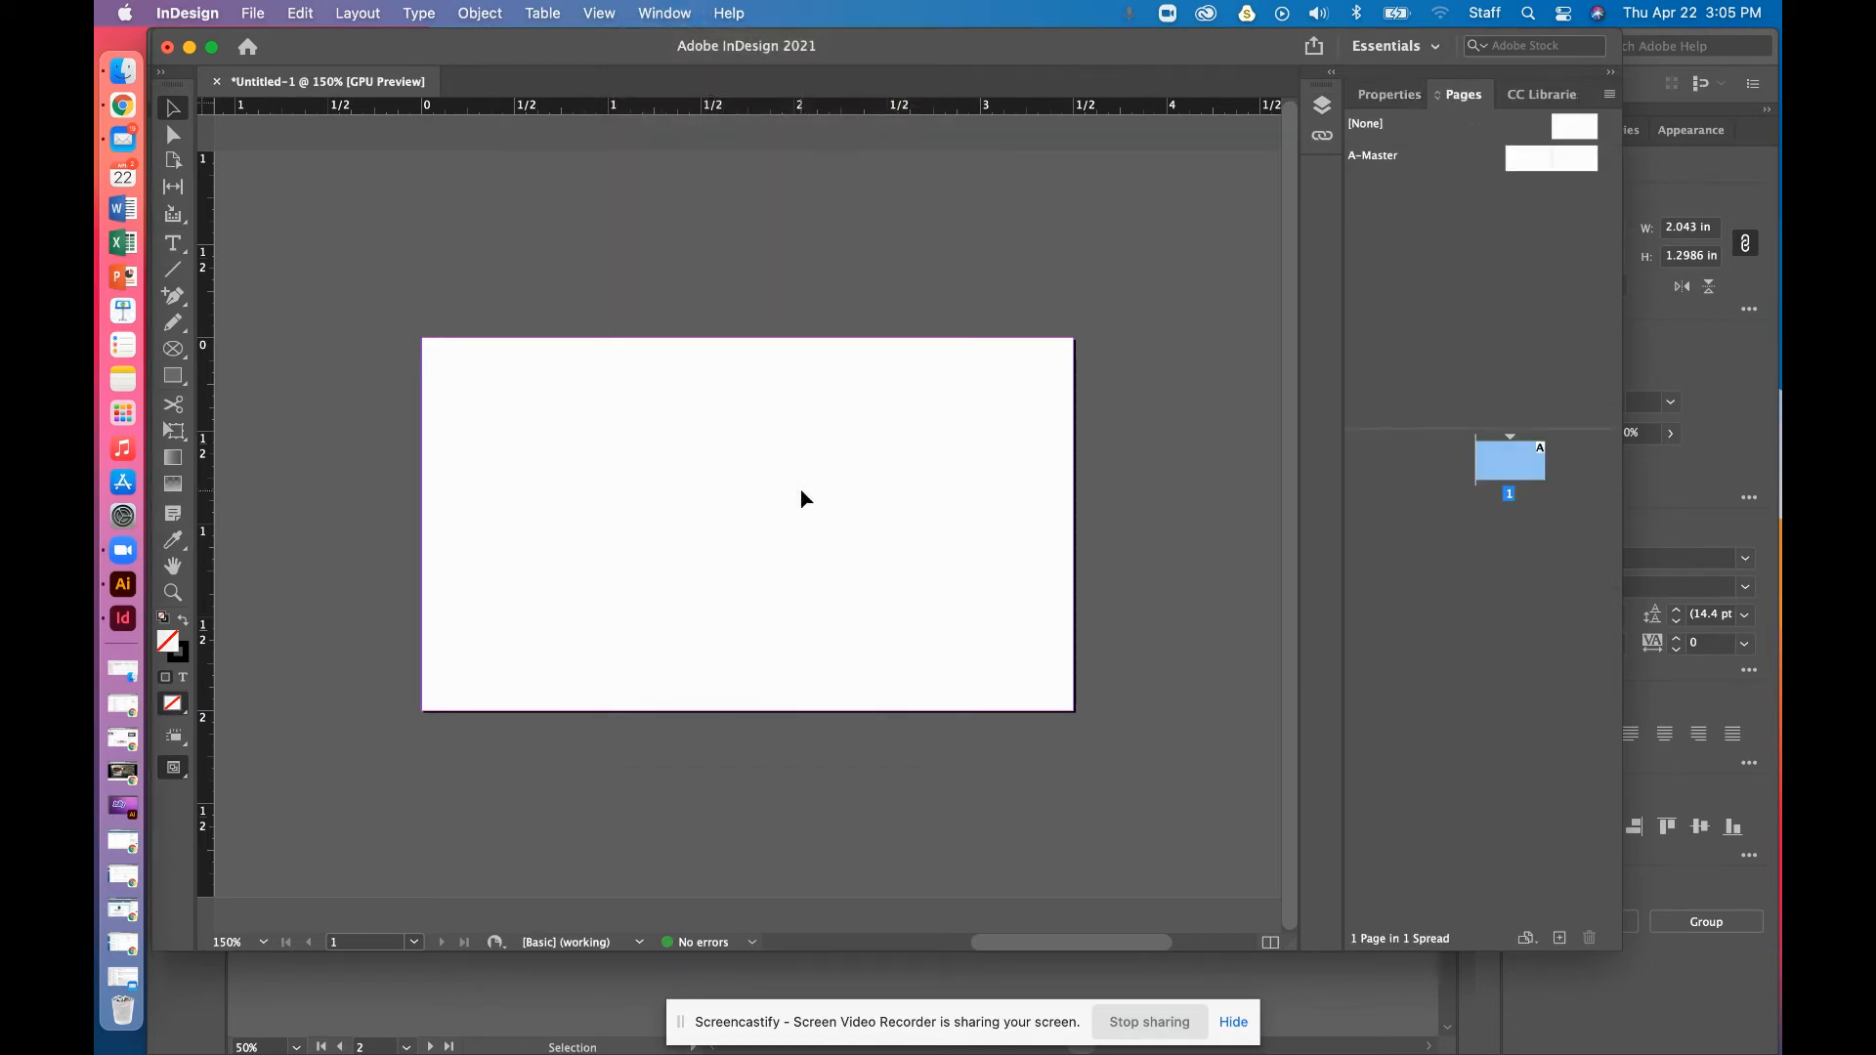
pyautogui.click(1560, 938)
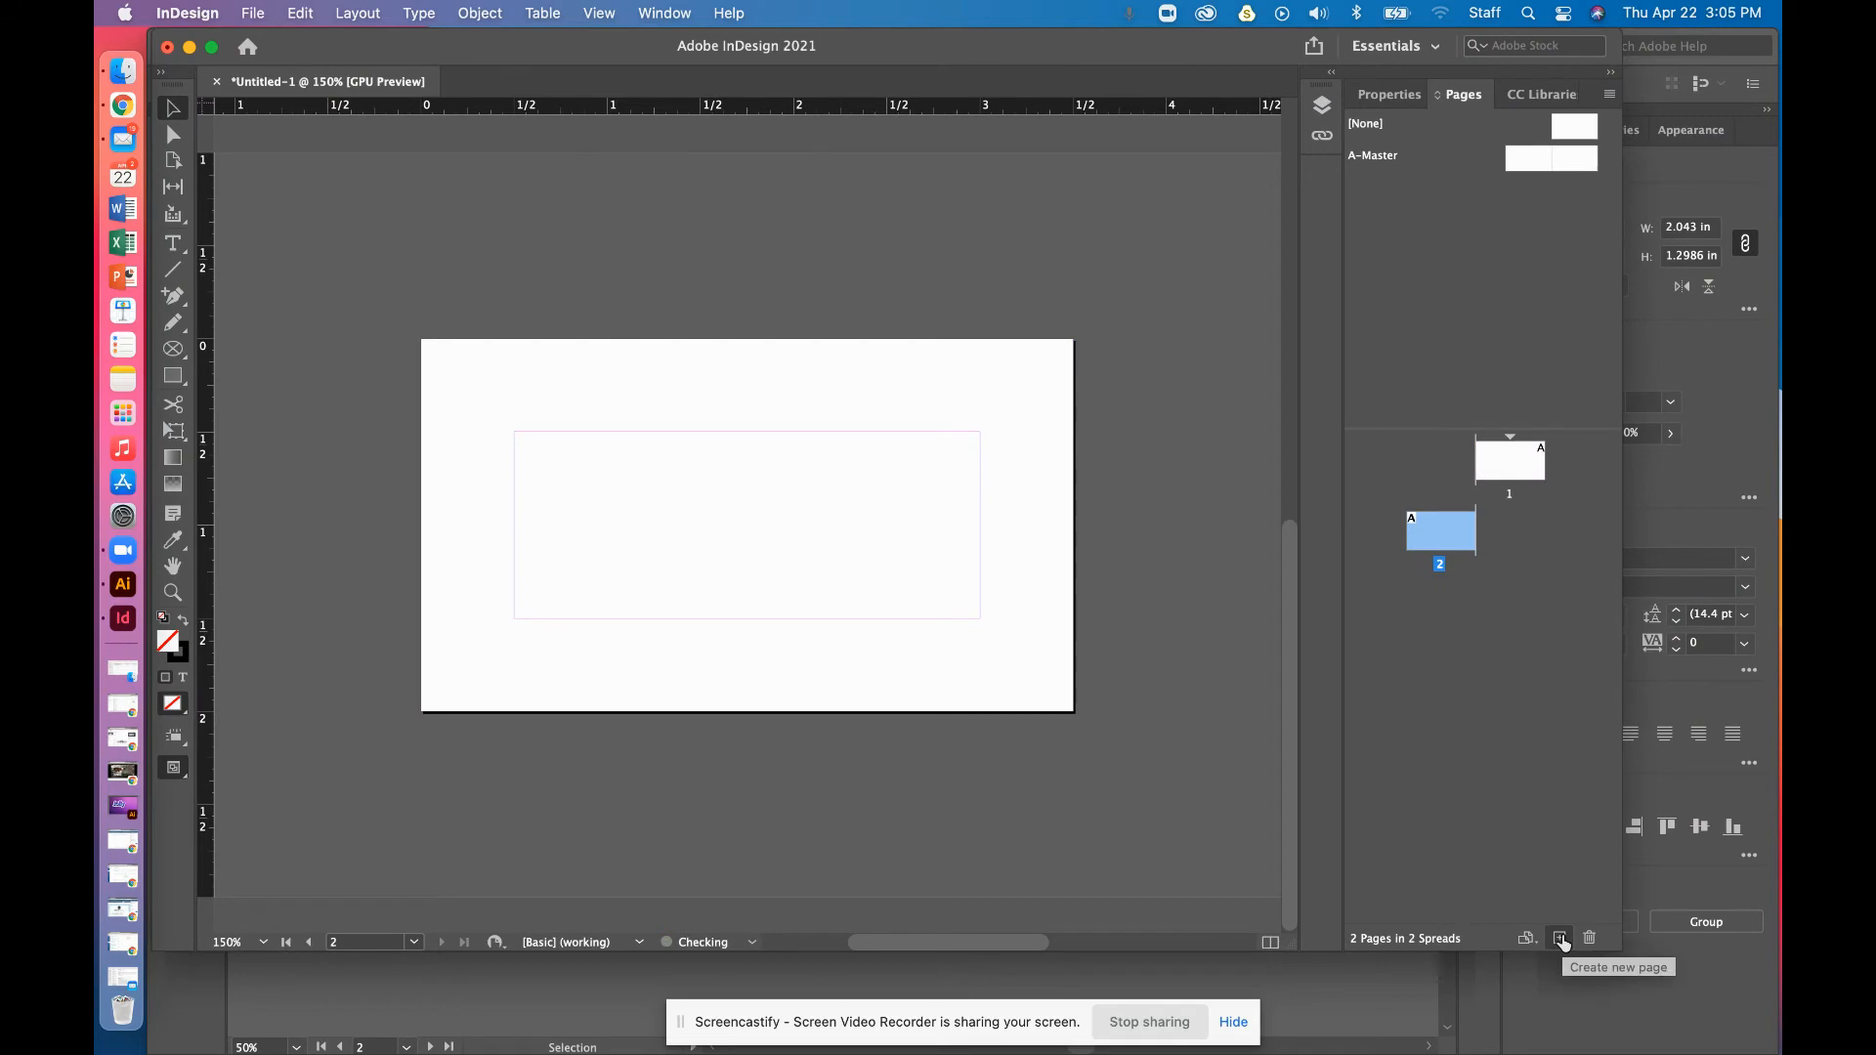
pyautogui.click(1560, 938)
pyautogui.click(1560, 939)
pyautogui.click(1561, 938)
pyautogui.click(1561, 938)
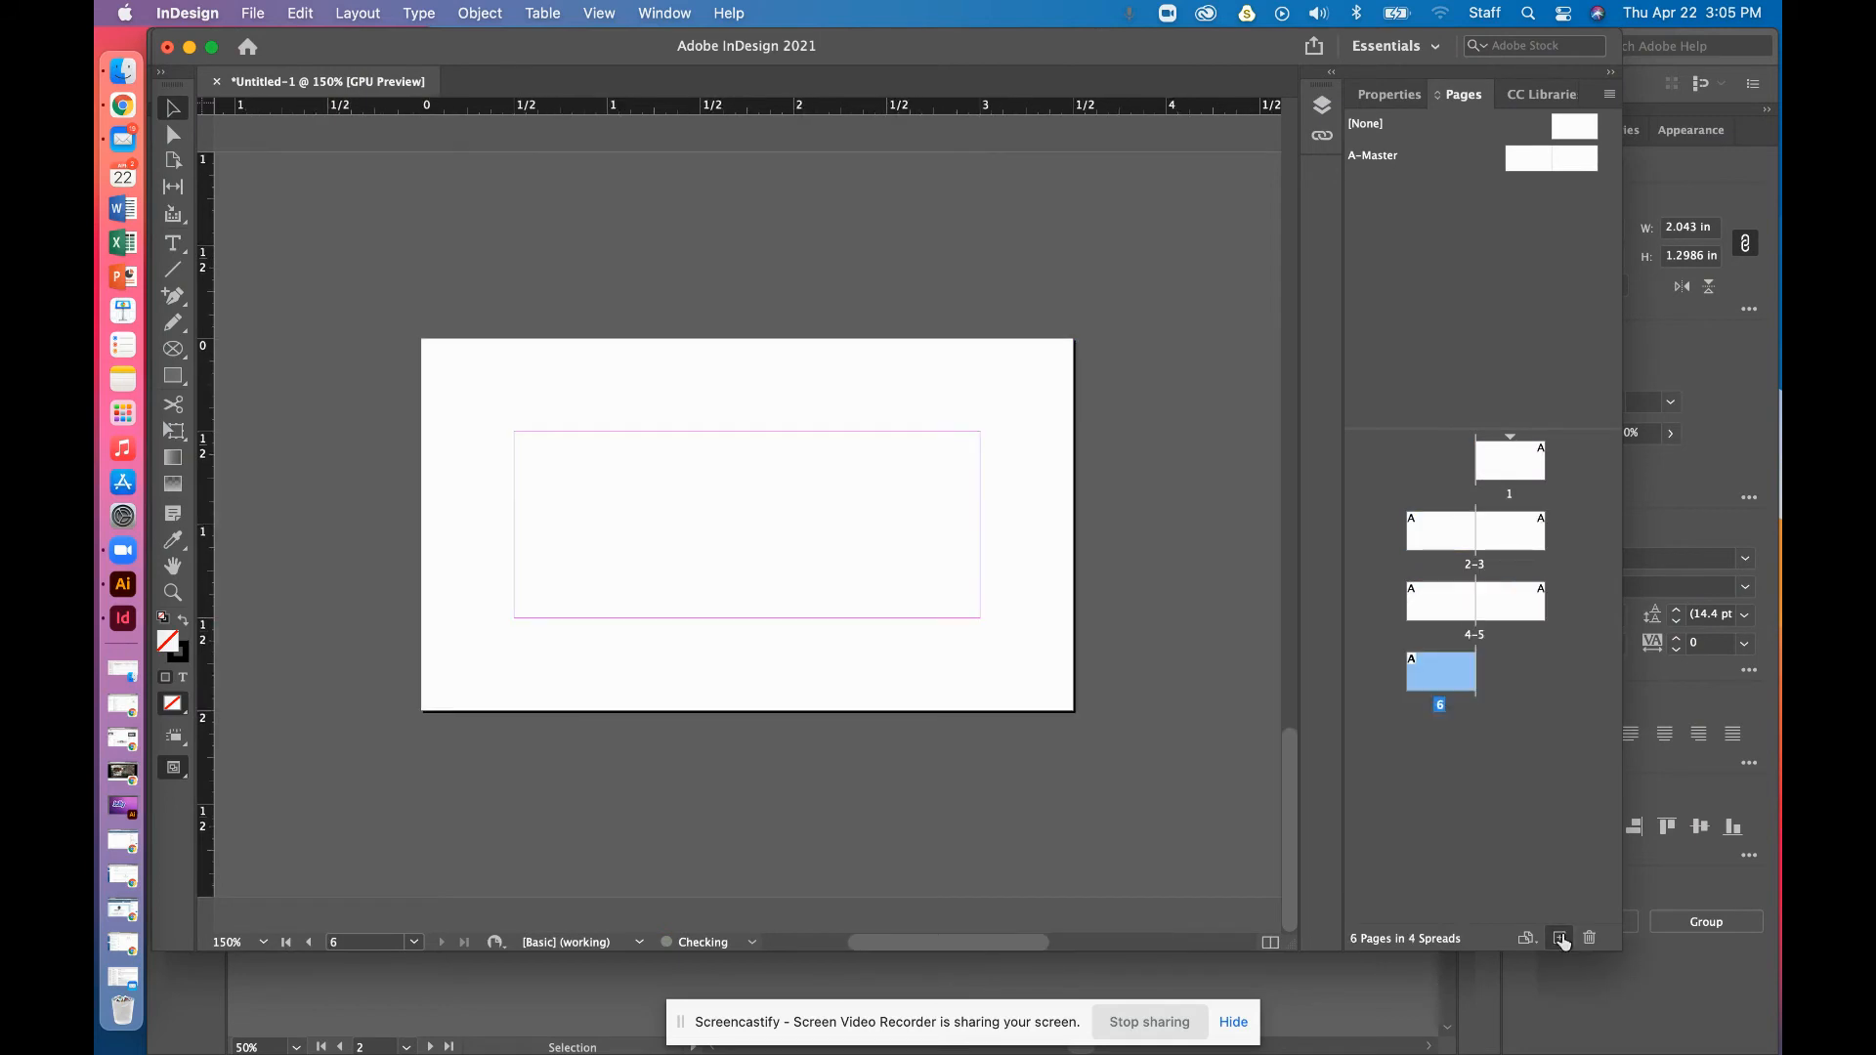
pyautogui.click(1525, 466)
# Select all six pages and set their margins to 0, then select page 3
pyautogui.keyDown('shift'); pyautogui.click(1429, 678); pyautogui.keyUp('shift')
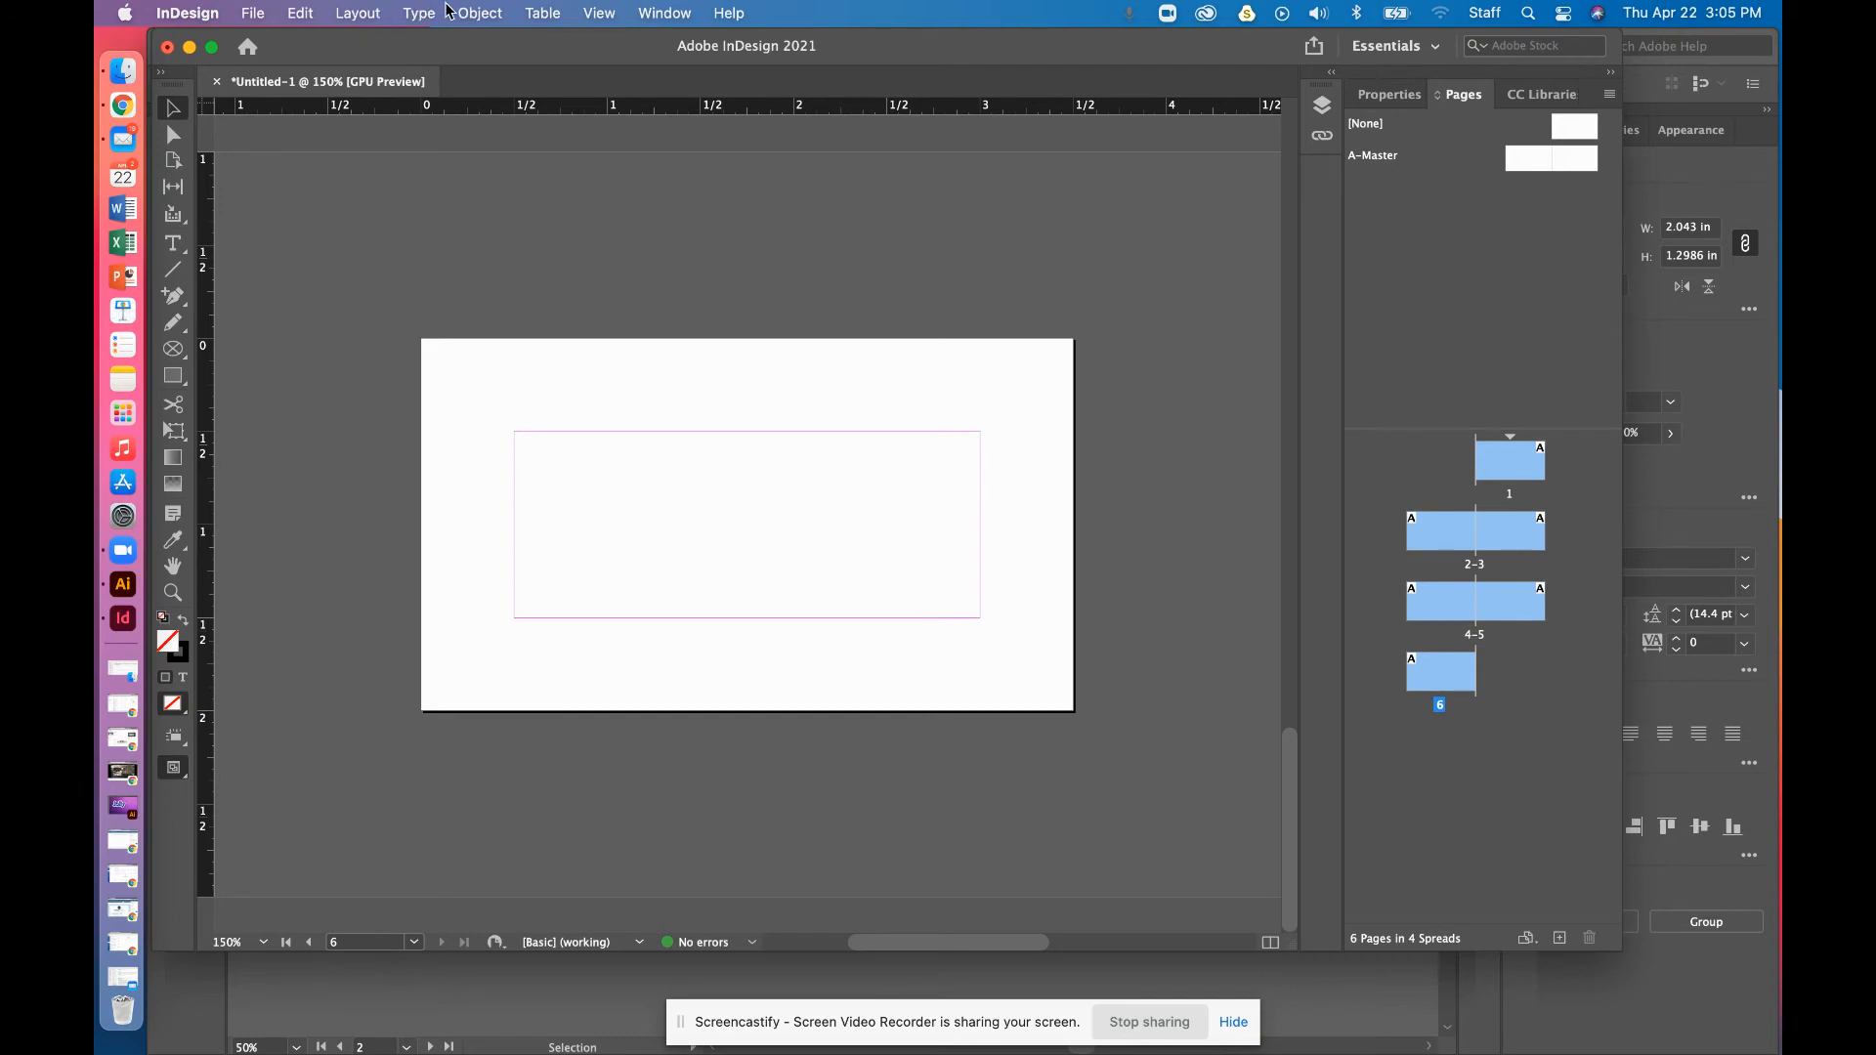
pyautogui.click(420, 14)
pyautogui.moveTo(358, 14)
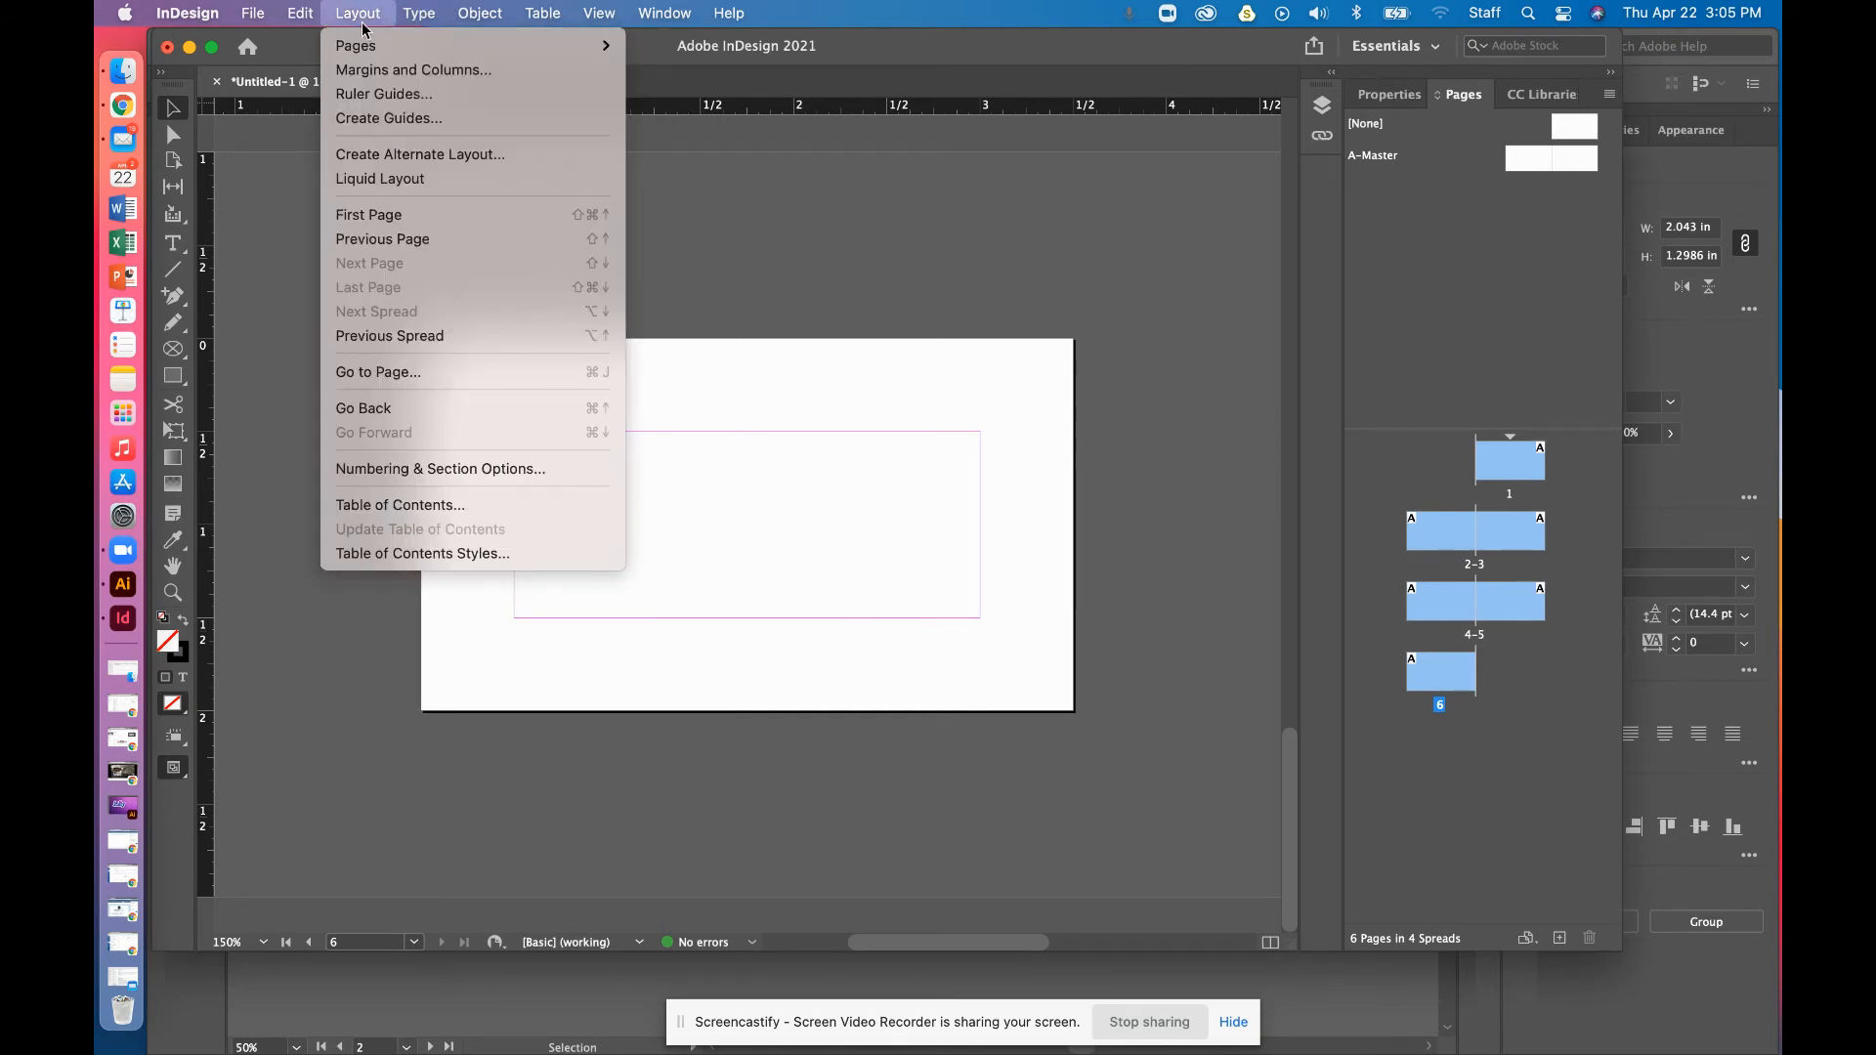
pyautogui.click(400, 71)
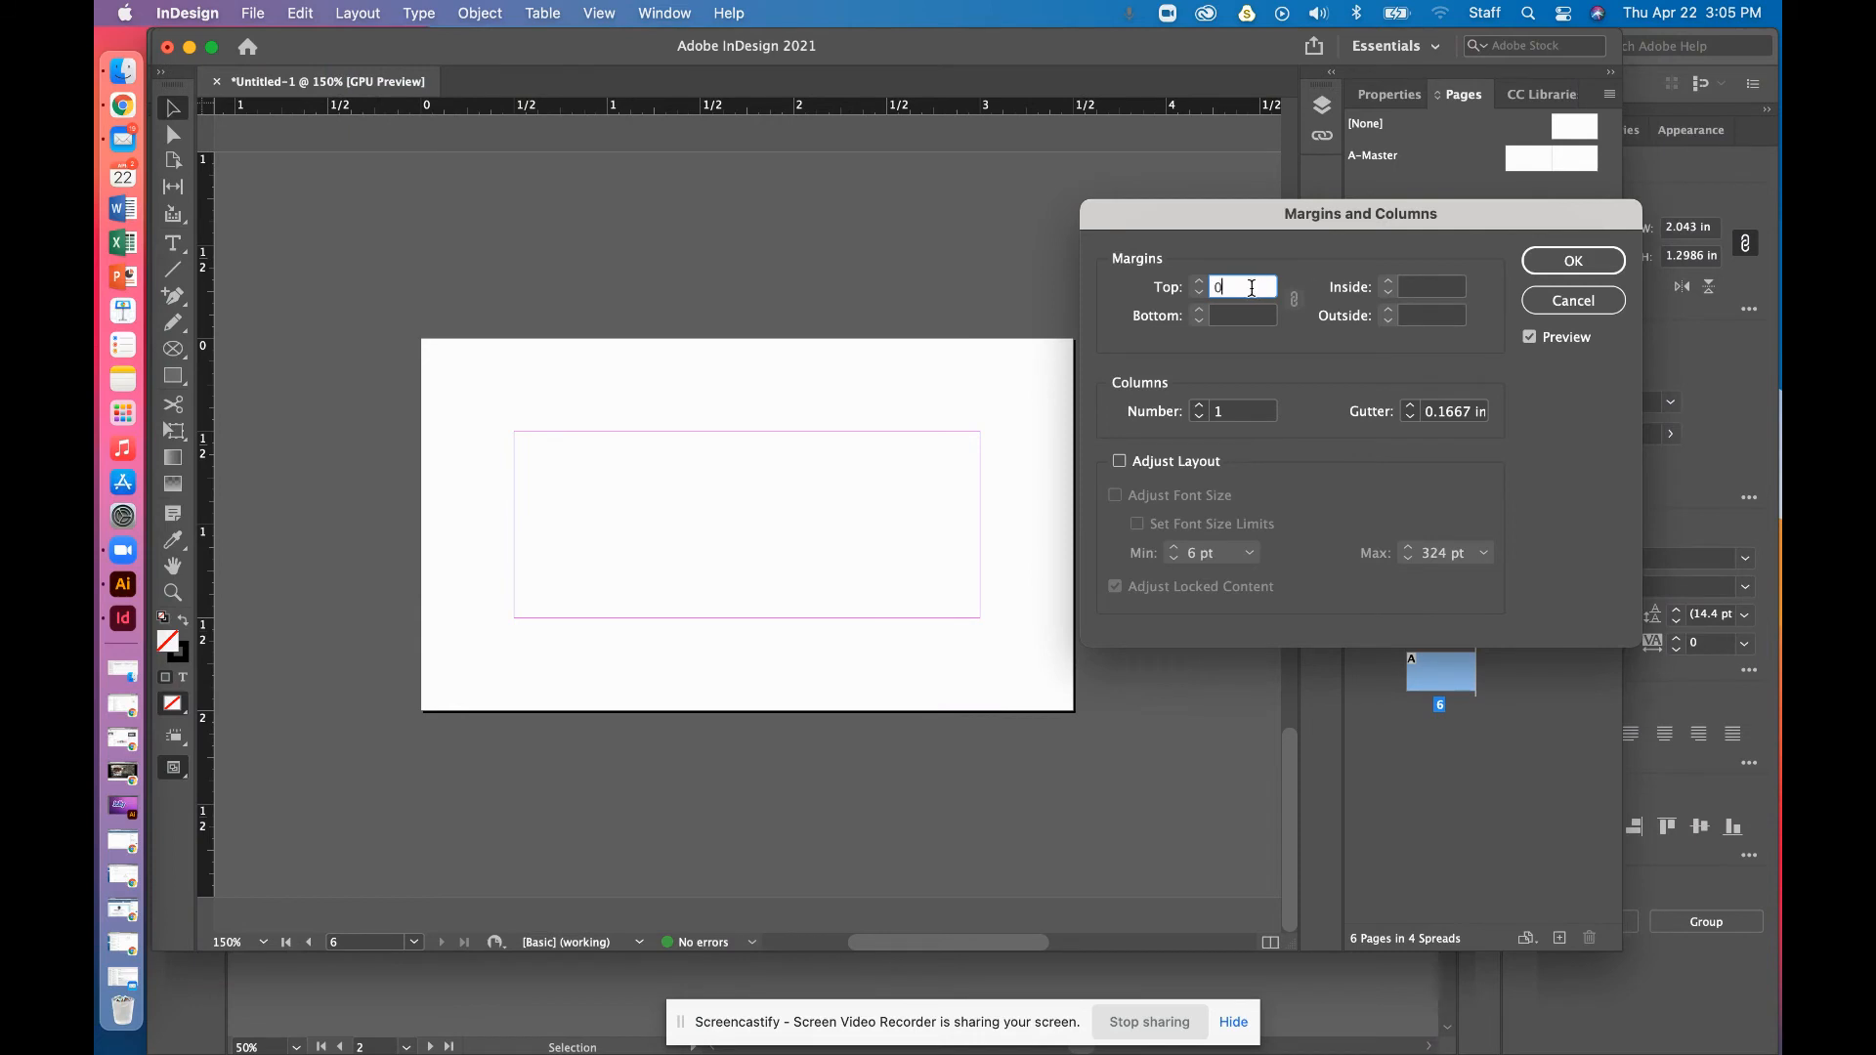
pyautogui.write('0')
pyautogui.press('Return')
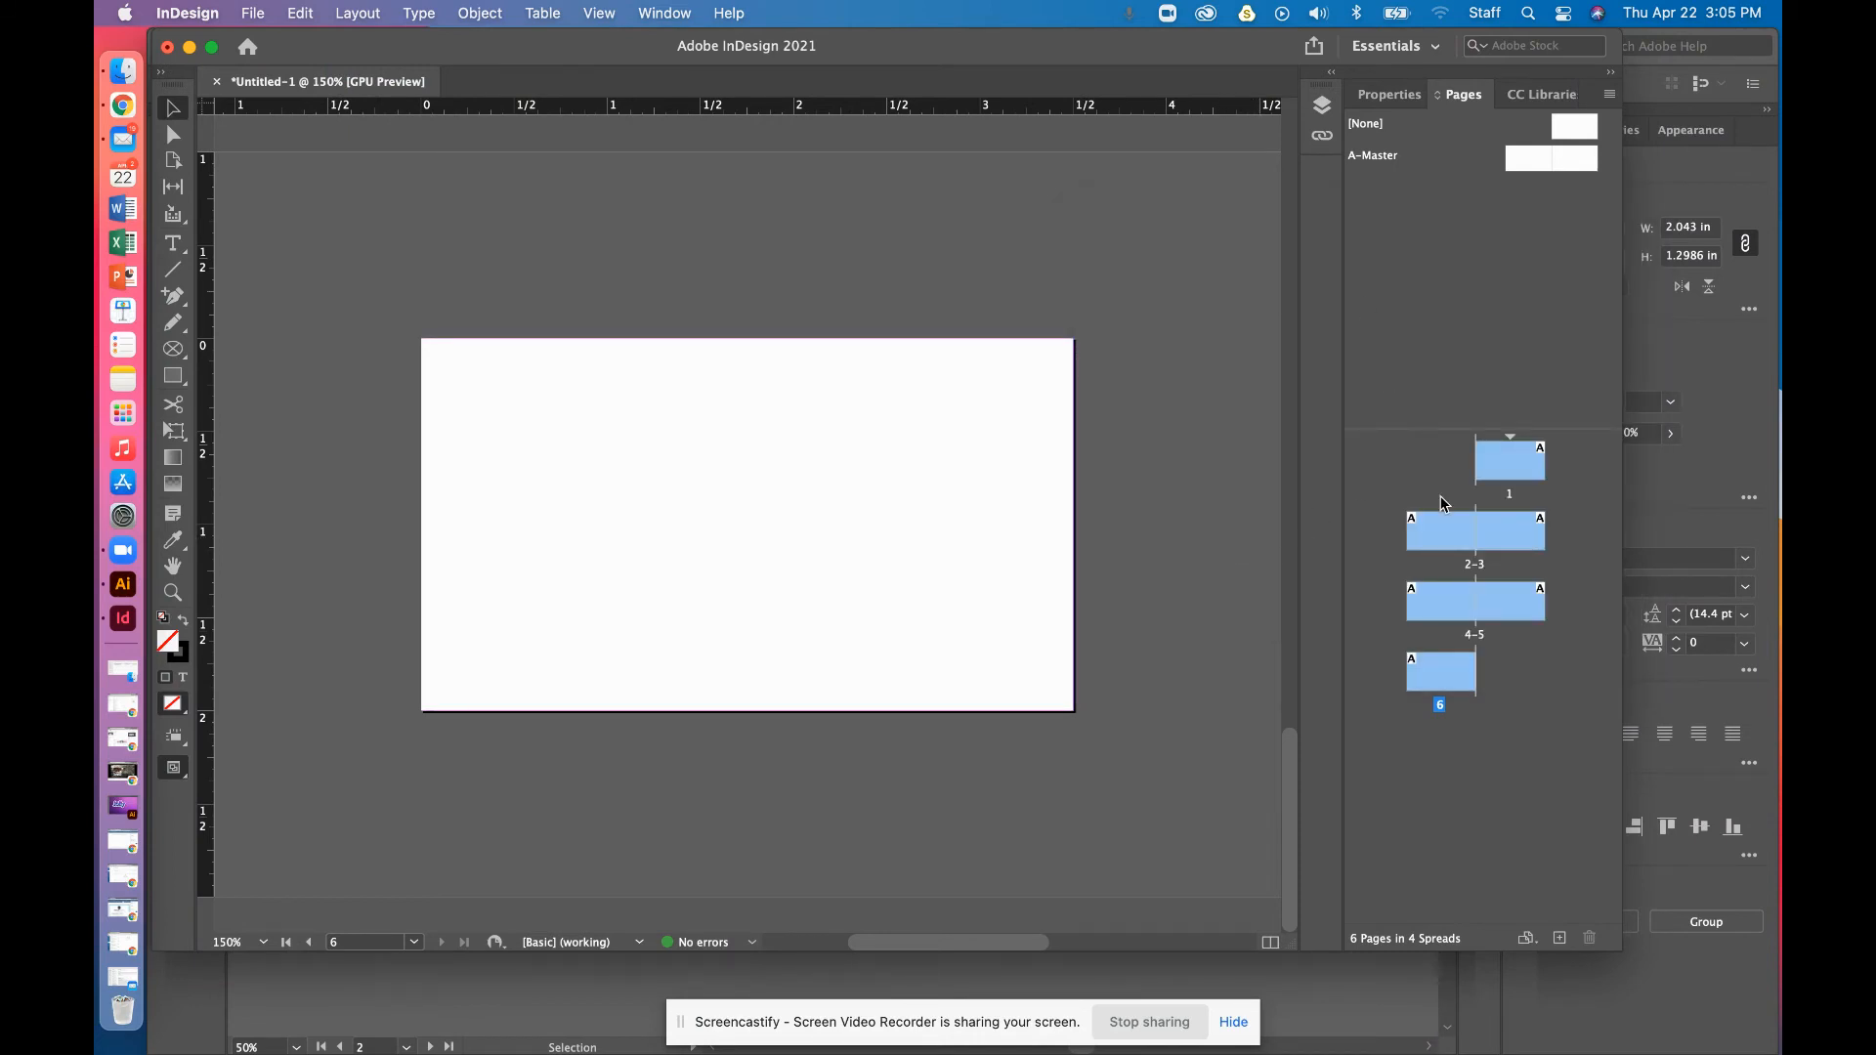
pyautogui.click(1510, 796)
pyautogui.click(1523, 532)
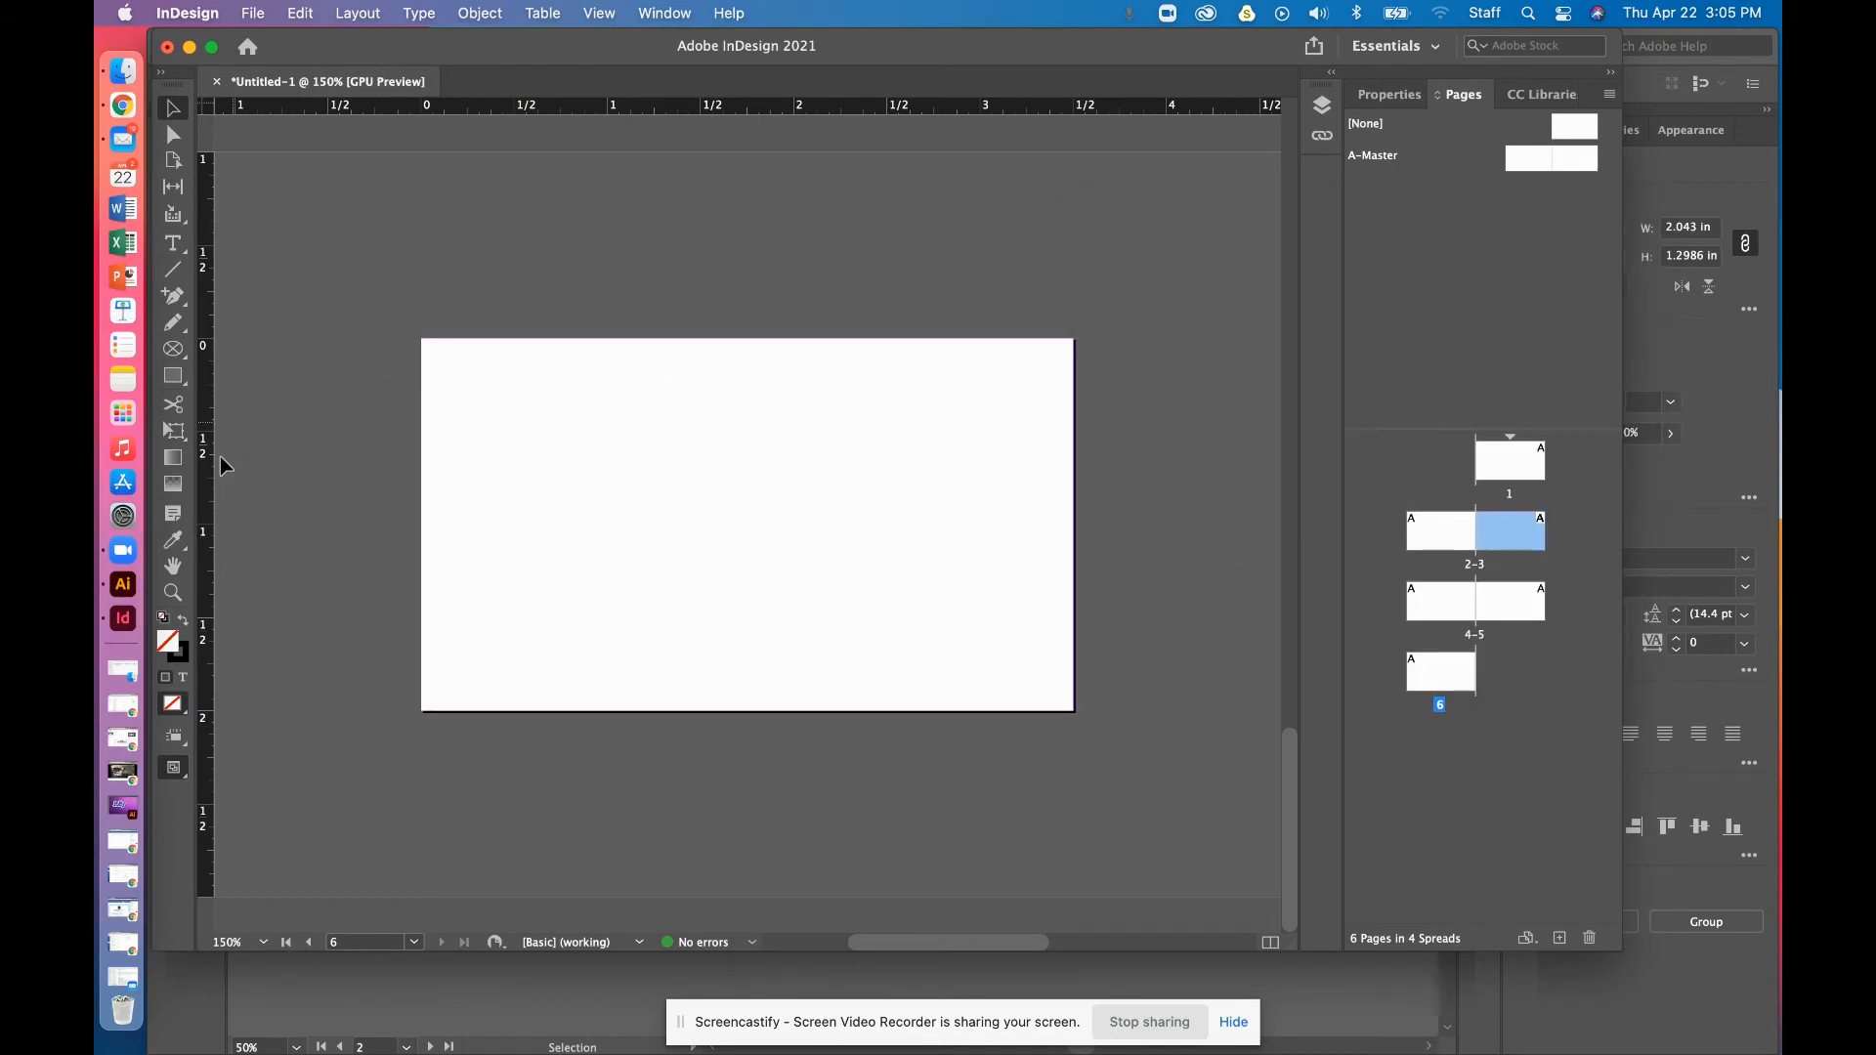
# Float and close the tools panel, cancelling the accidental document close
pyautogui.moveTo(166, 78); pyautogui.dragTo(164, 76)
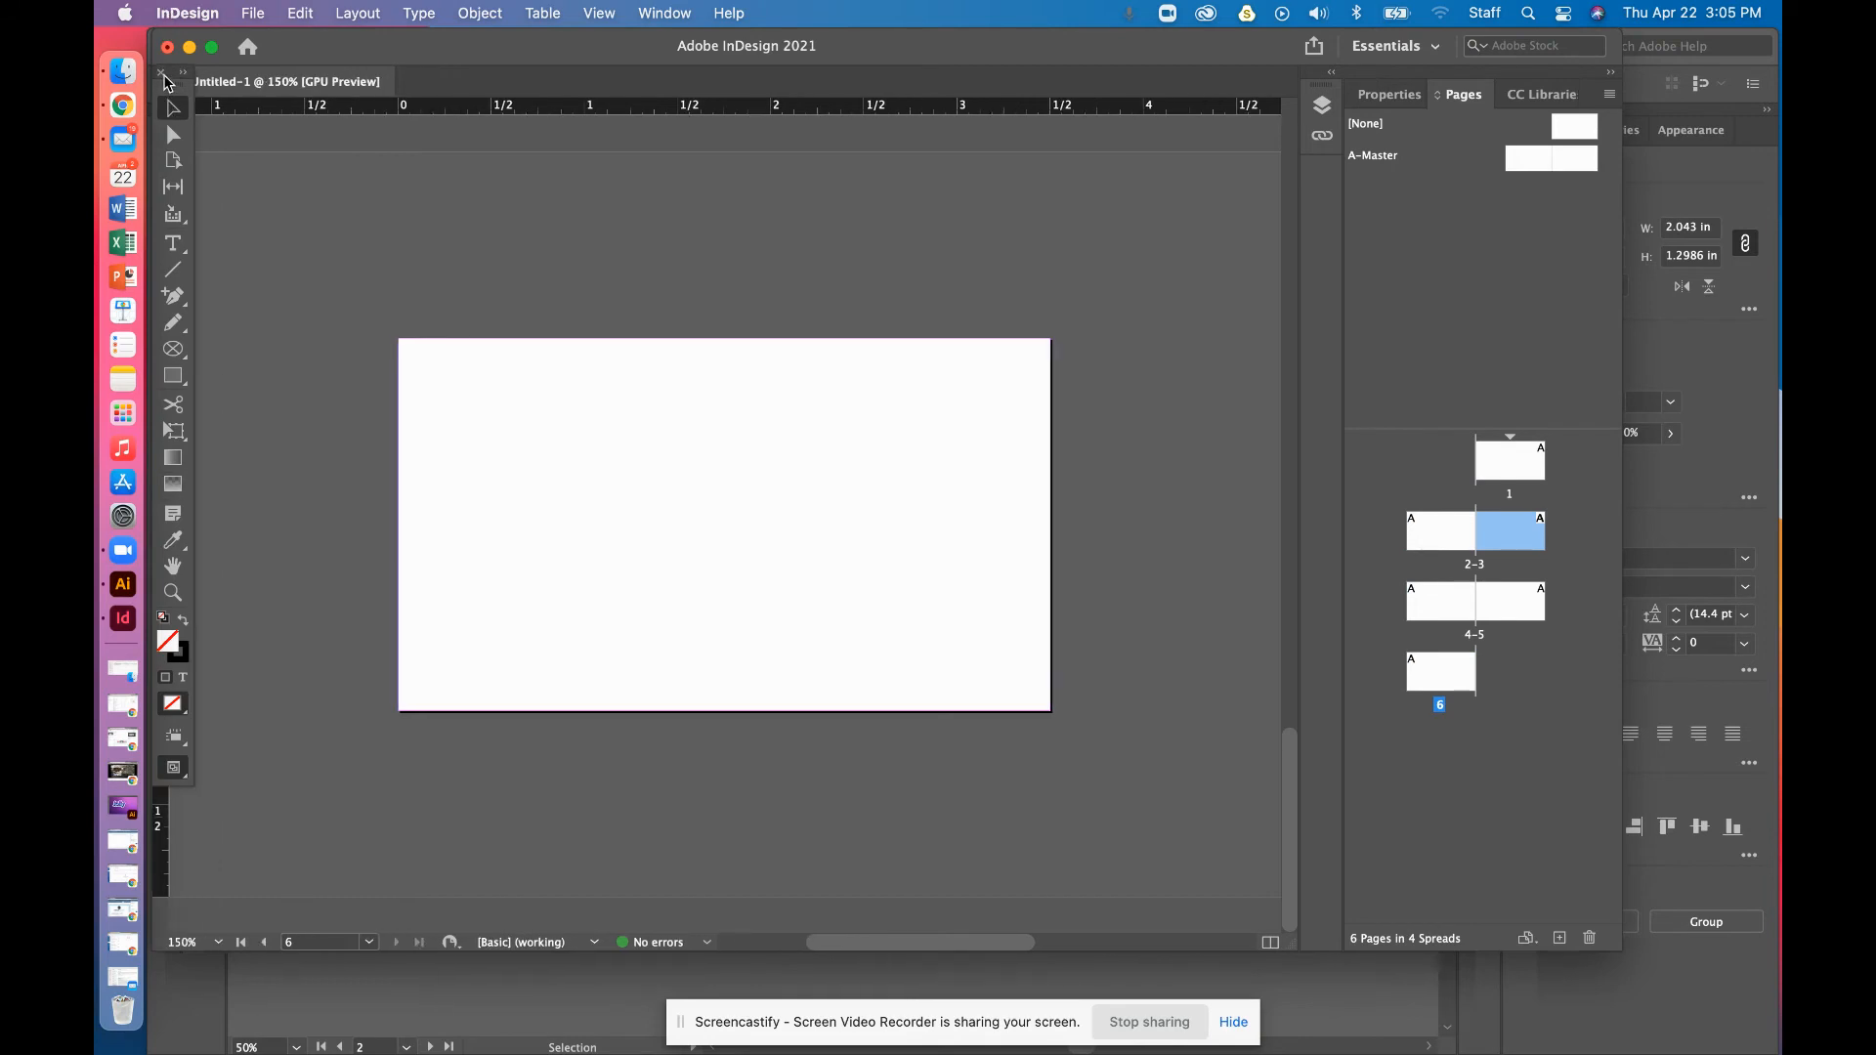
pyautogui.click(163, 75)
pyautogui.click(166, 81)
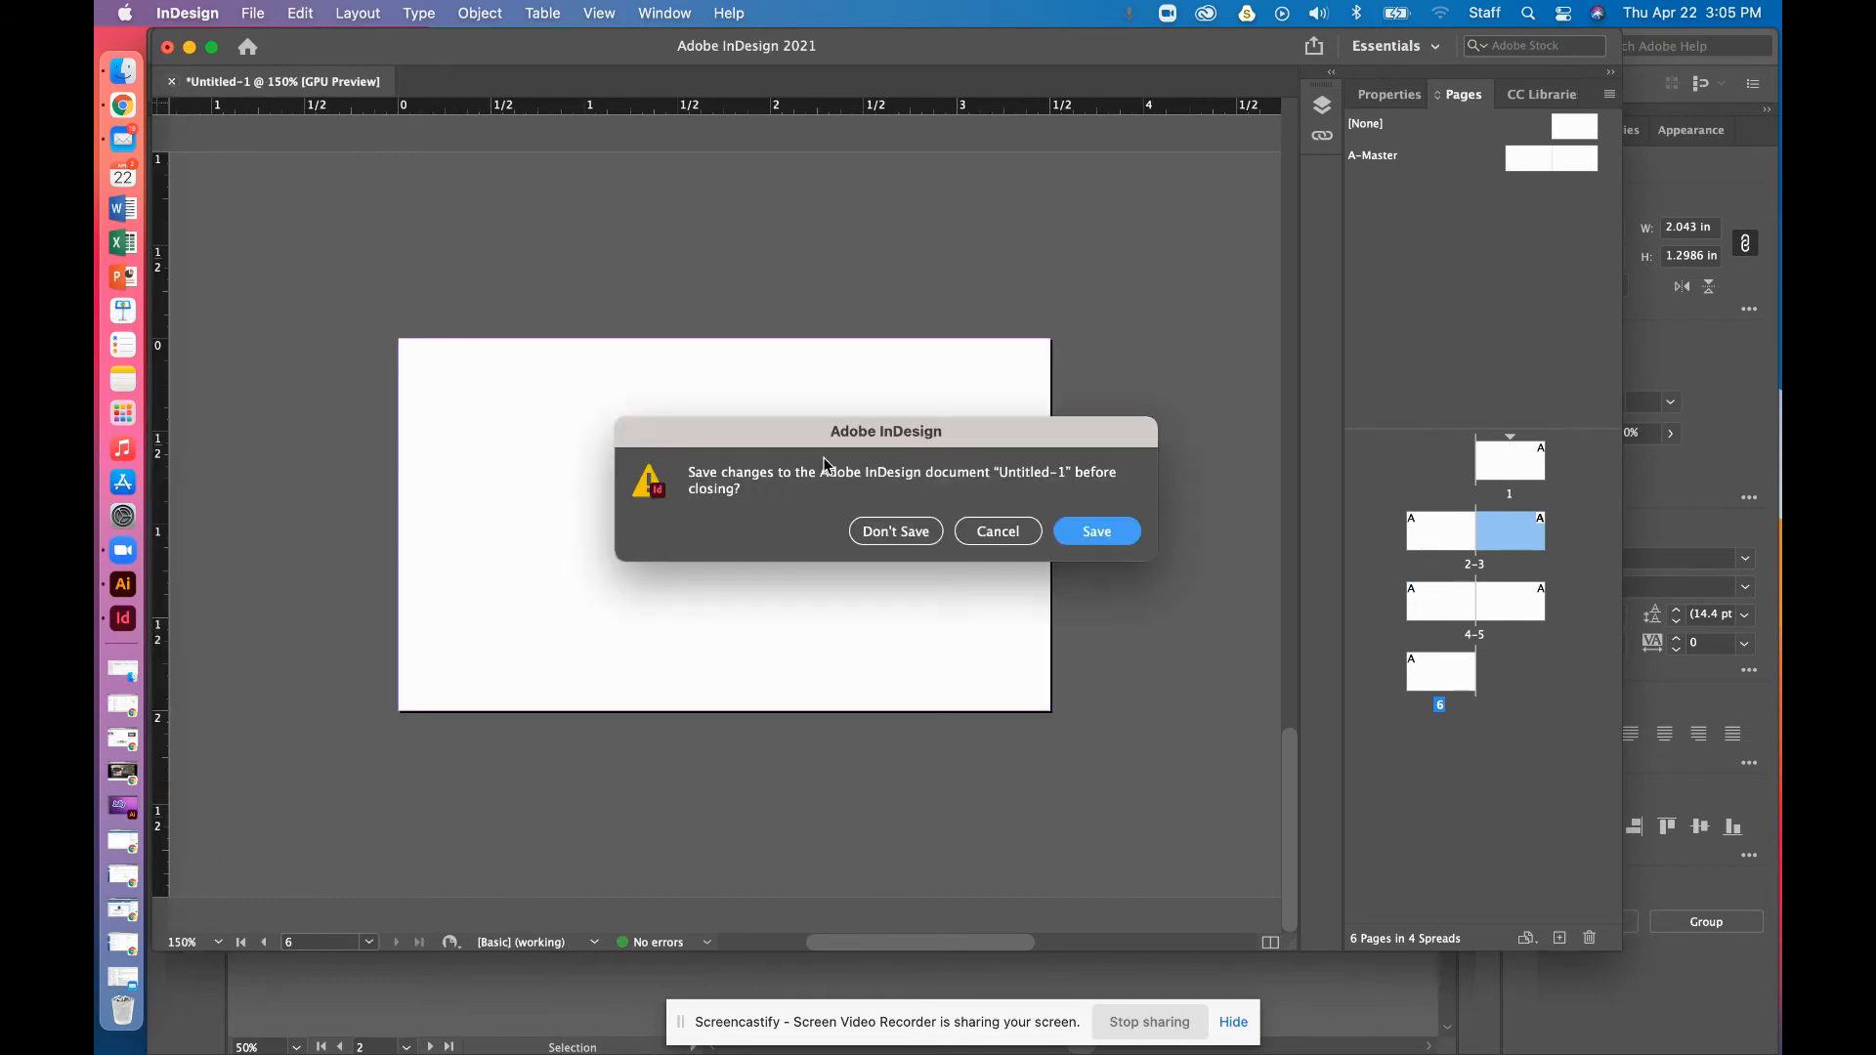
pyautogui.click(1022, 540)
# Keep the Pages panel showing and reset the workspace to Essentials
pyautogui.click(664, 12)
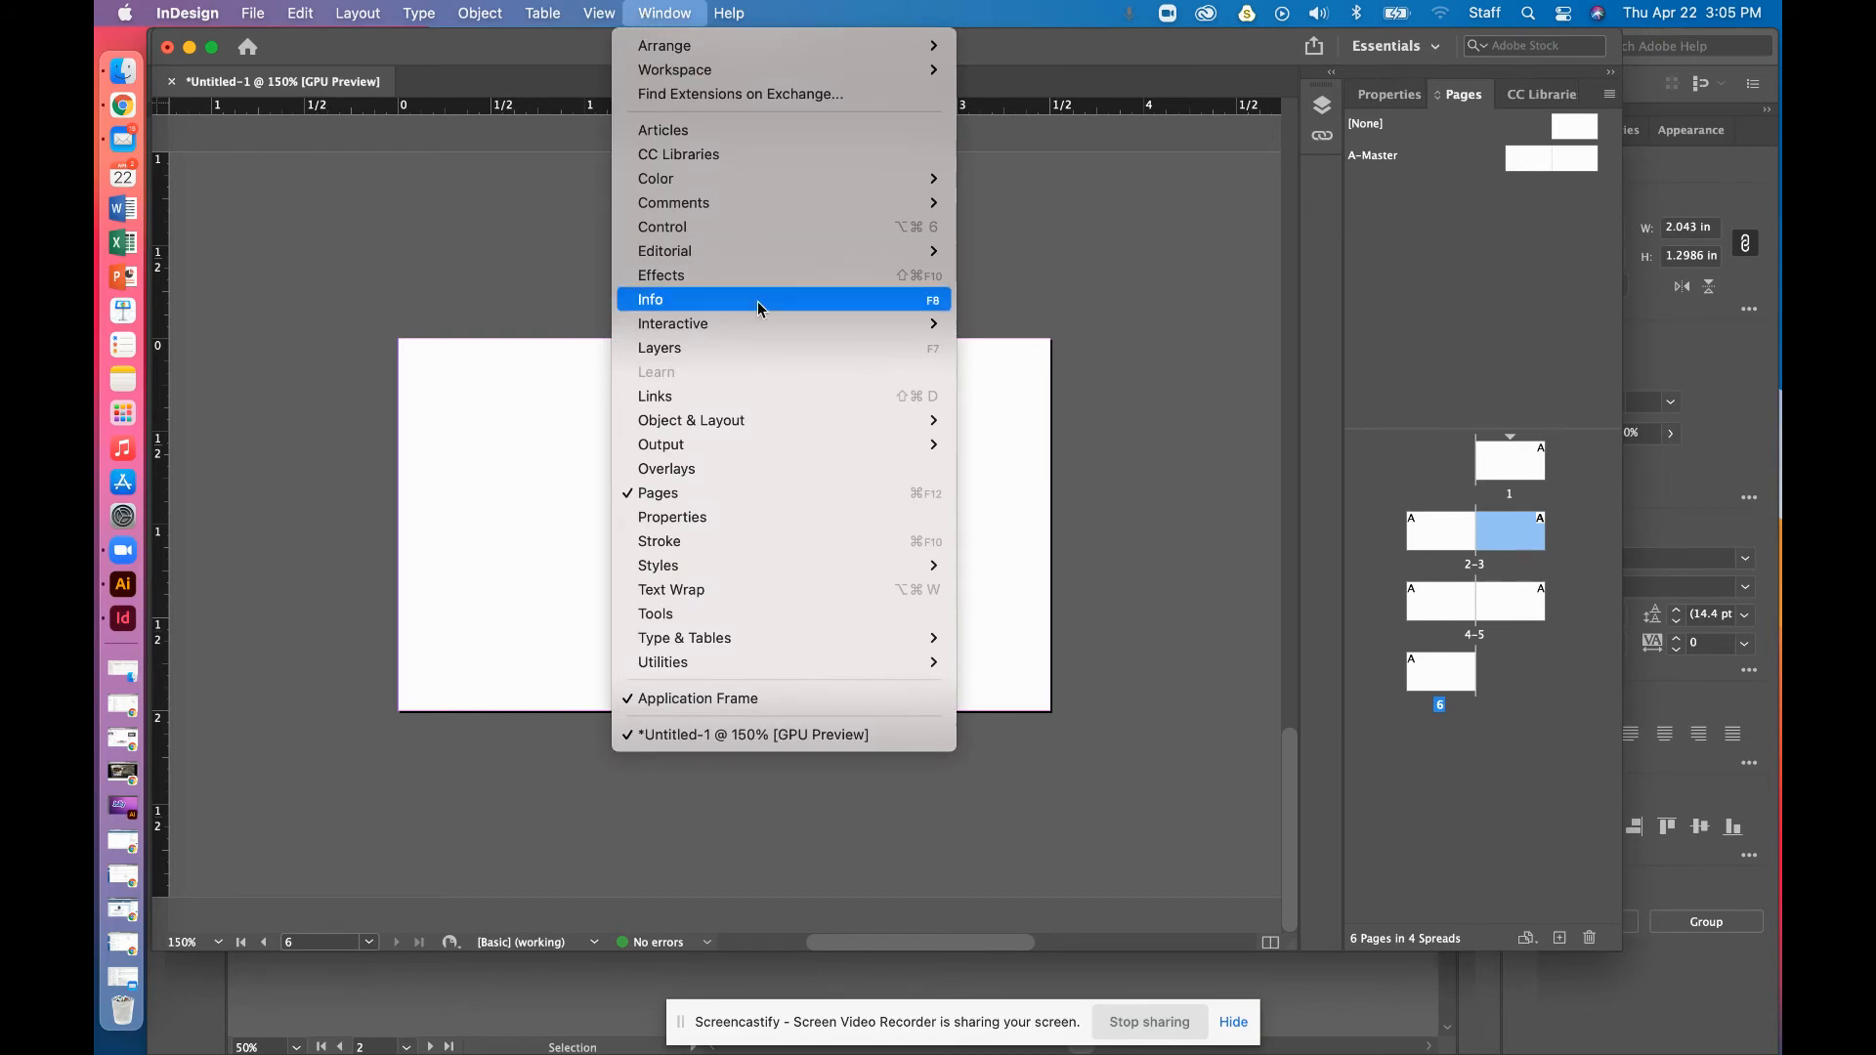
pyautogui.moveTo(763, 424)
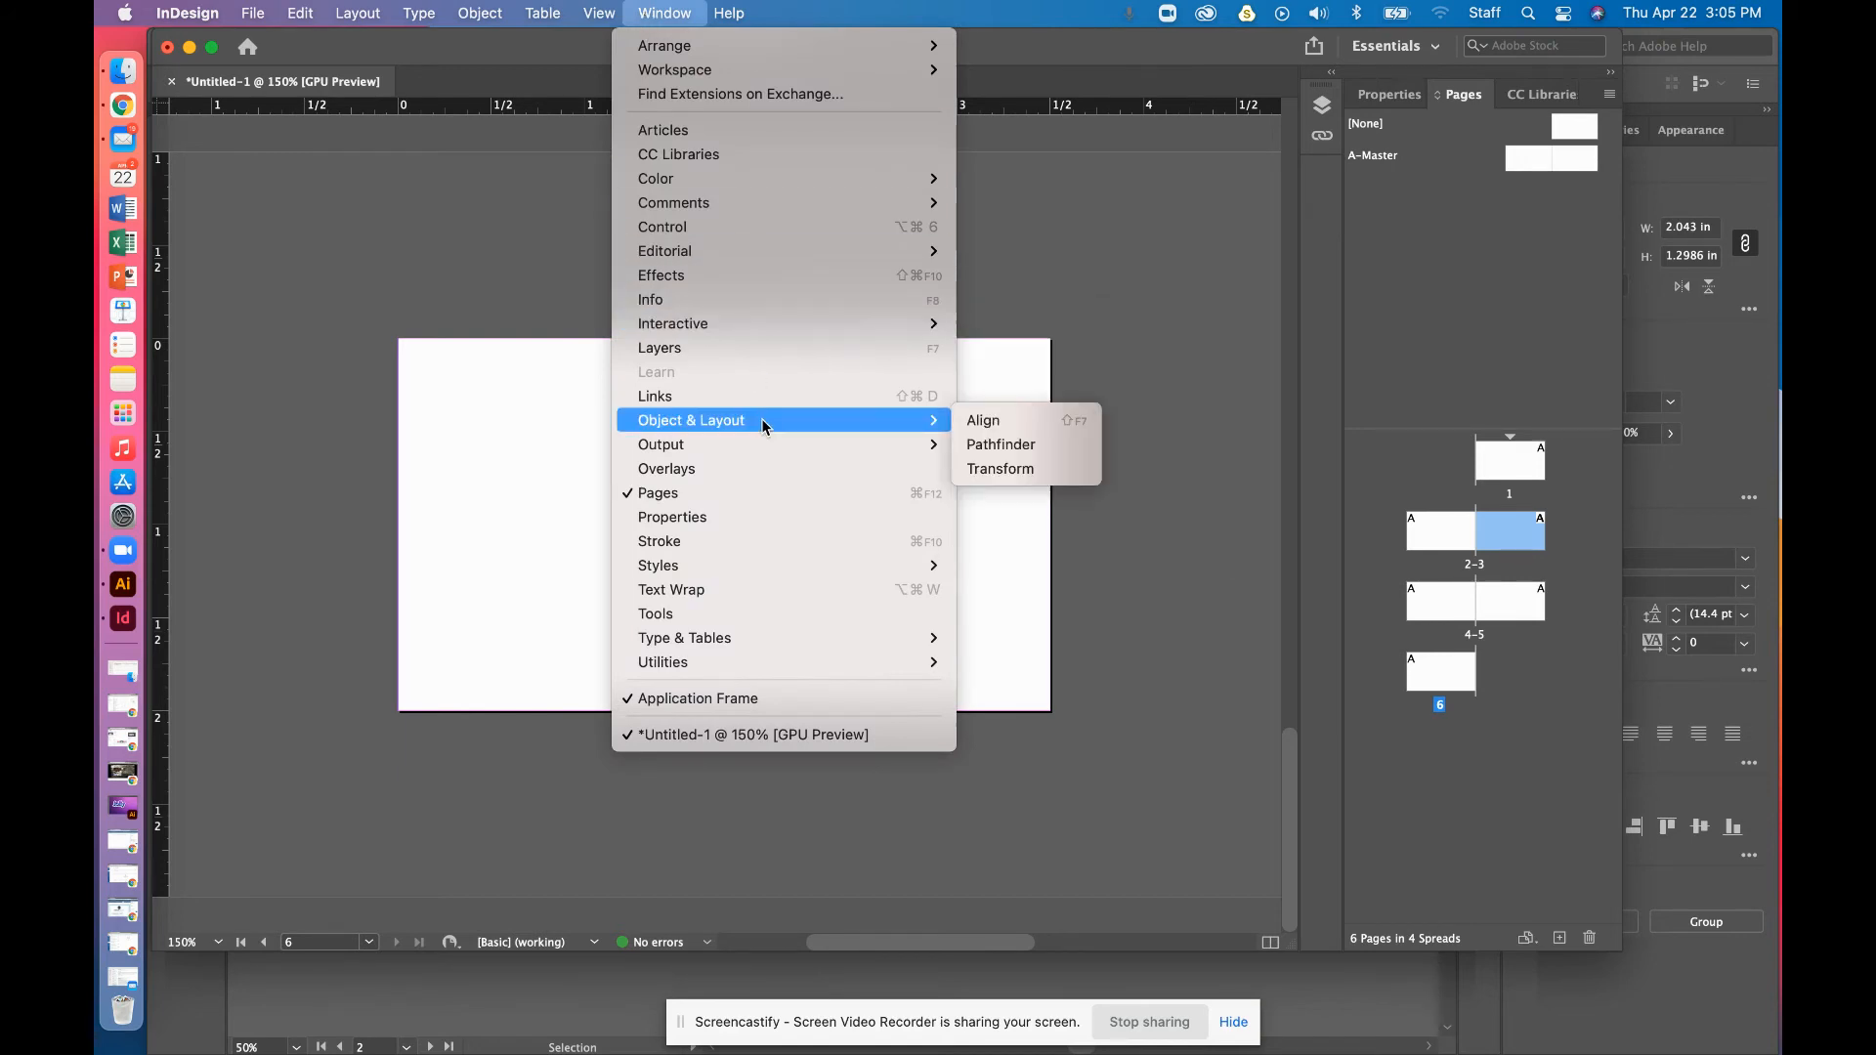
pyautogui.click(742, 489)
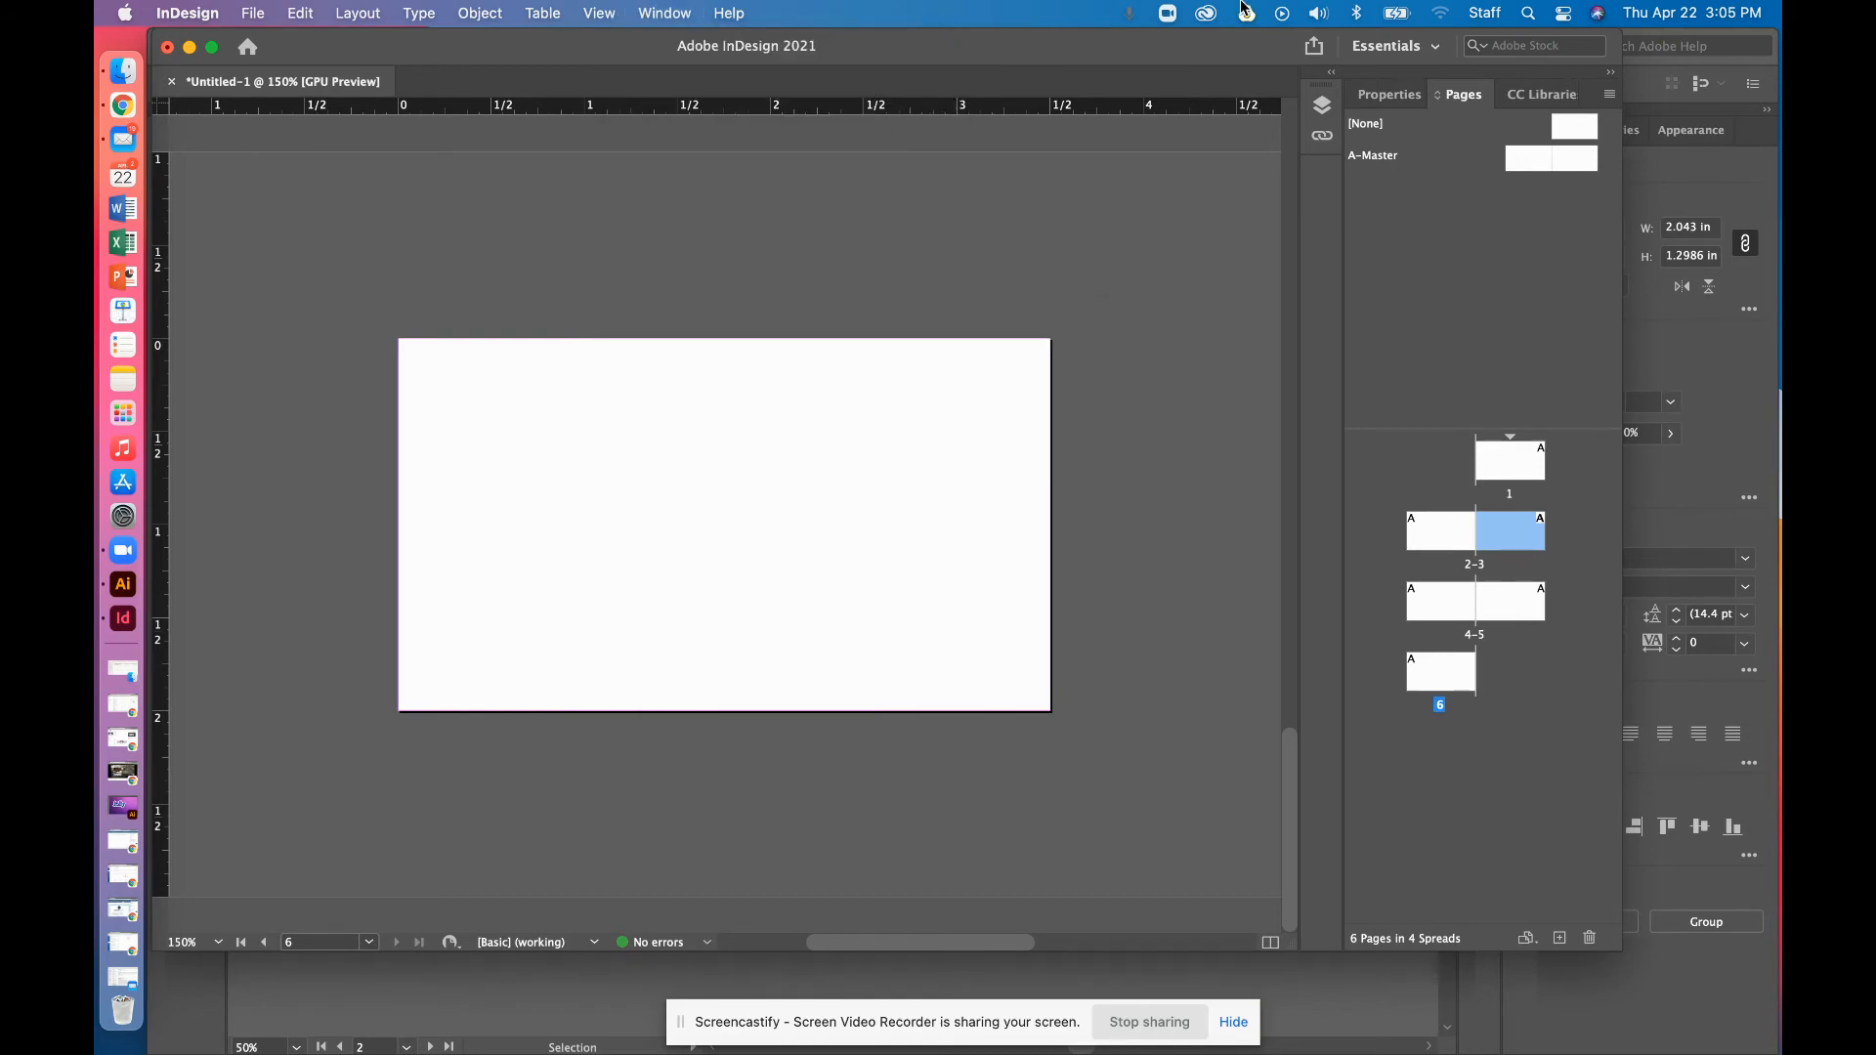
pyautogui.click(672, 13)
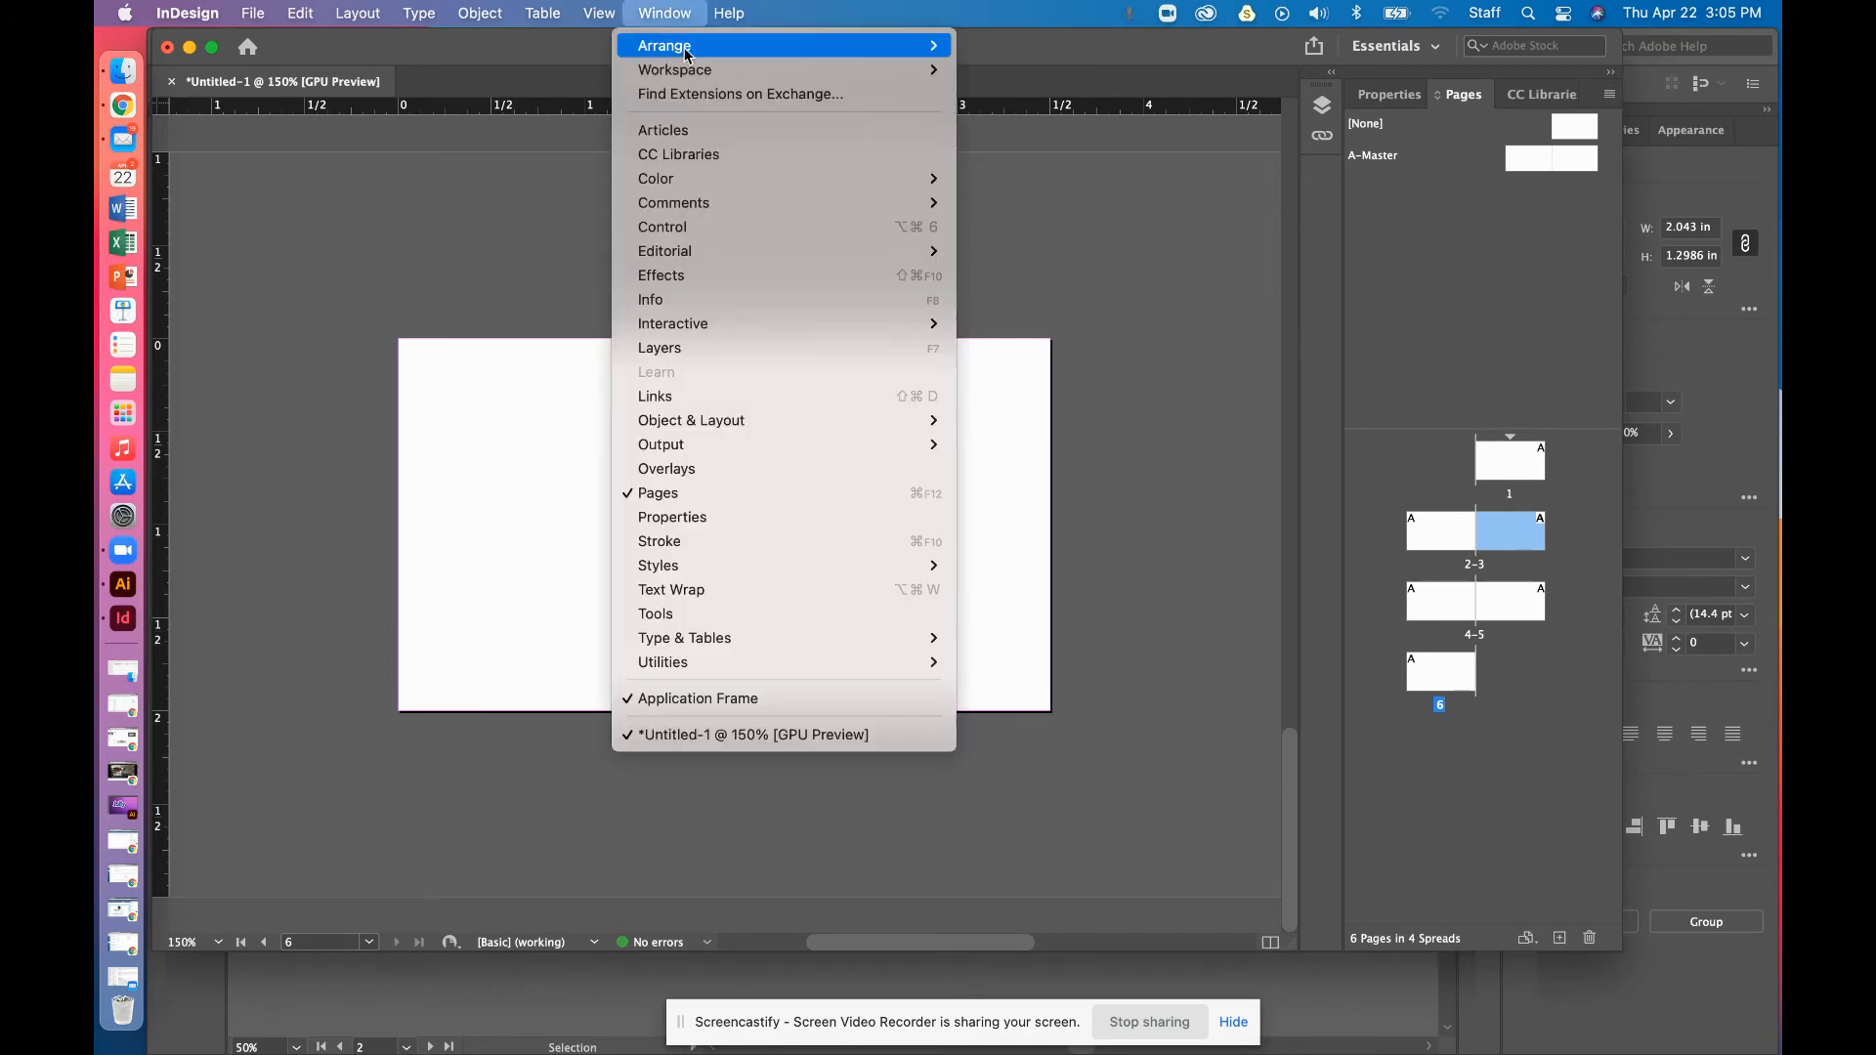
pyautogui.moveTo(776, 640)
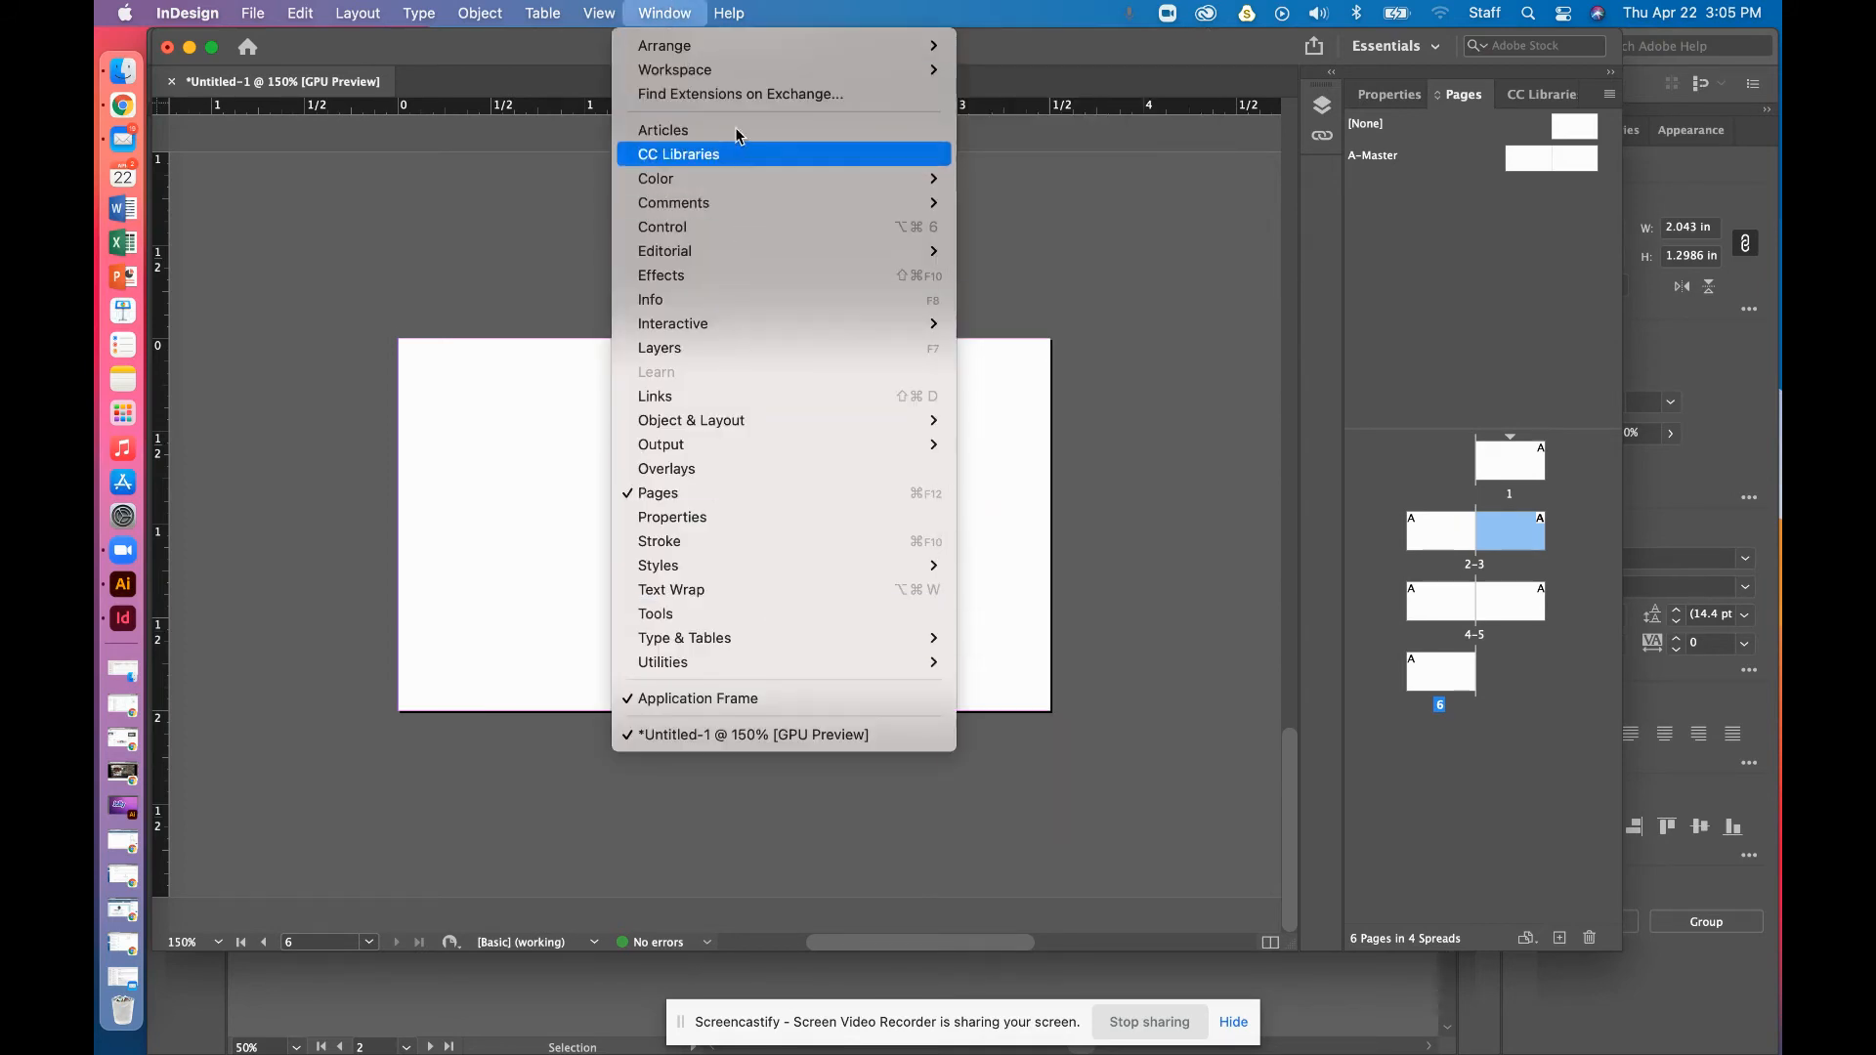
pyautogui.moveTo(742, 70)
pyautogui.click(1032, 299)
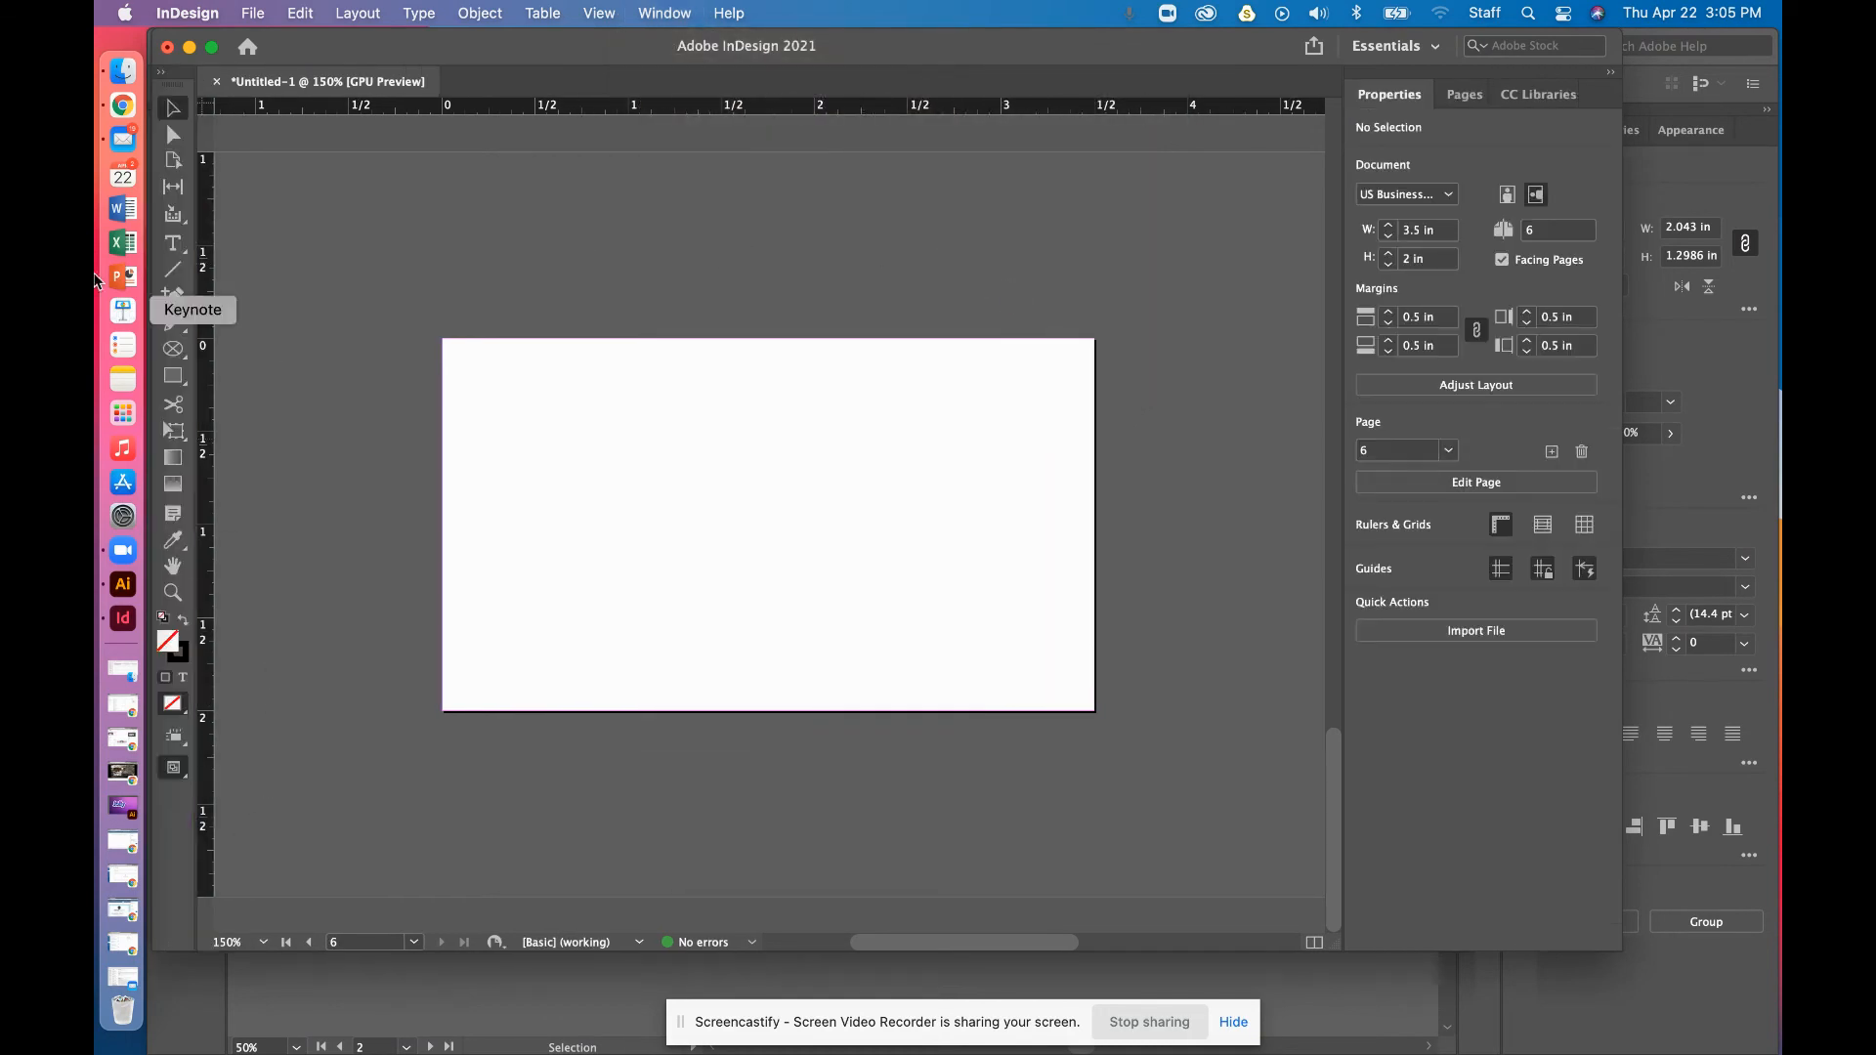
# With the Page tool, make page 6 portrait 2 × 3.5 in and zoom out to all pages
pyautogui.click(162, 75)
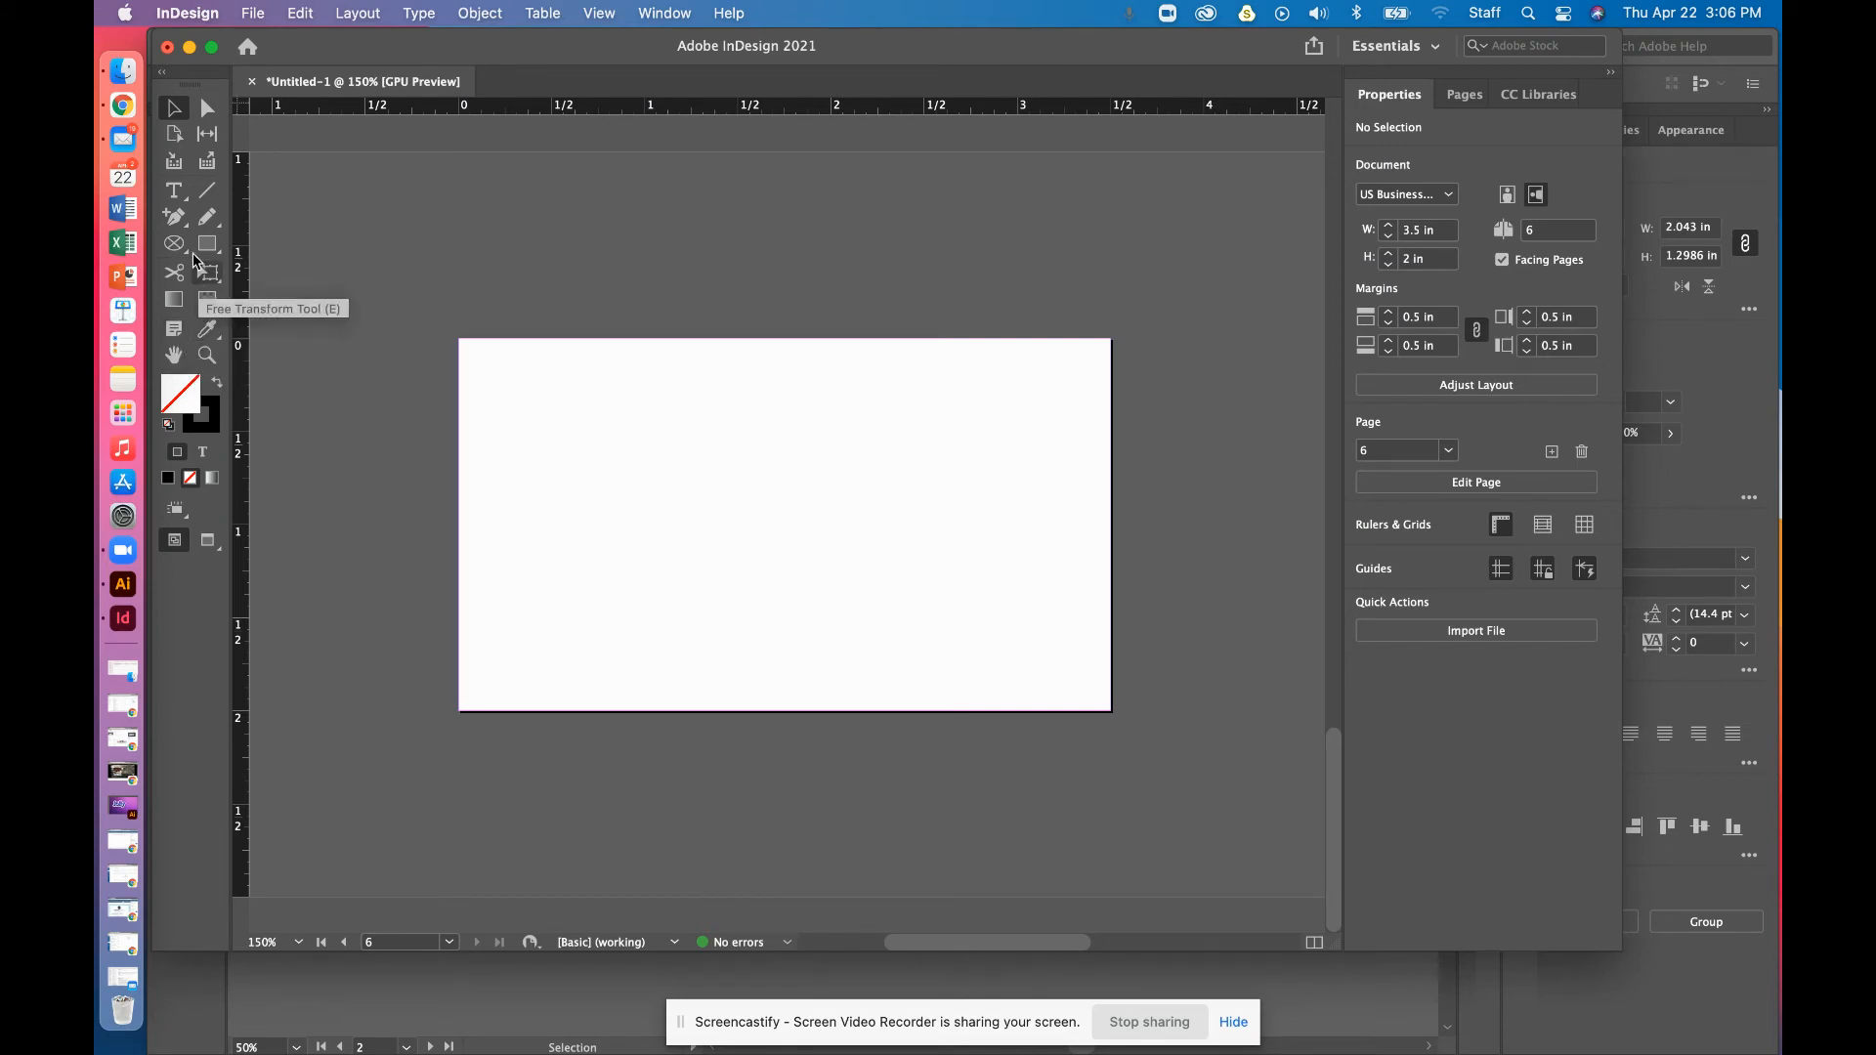
pyautogui.click(177, 145)
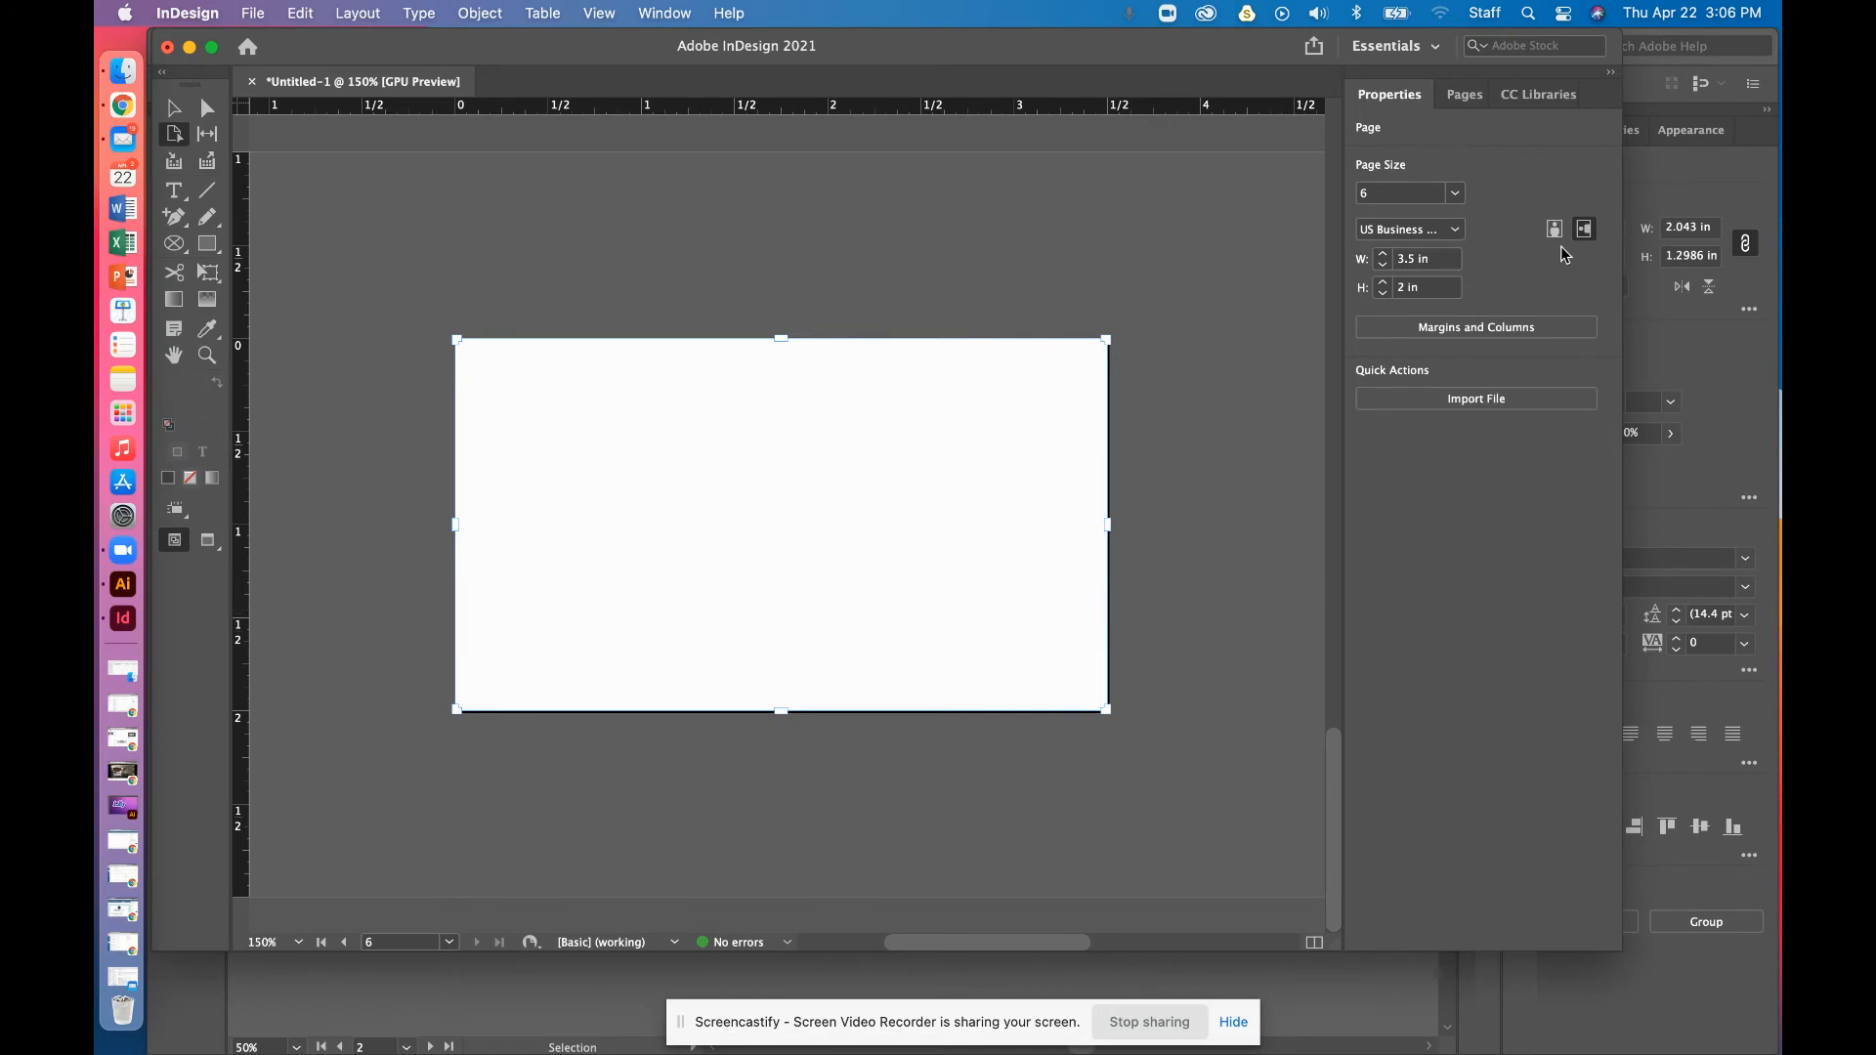
pyautogui.click(1554, 233)
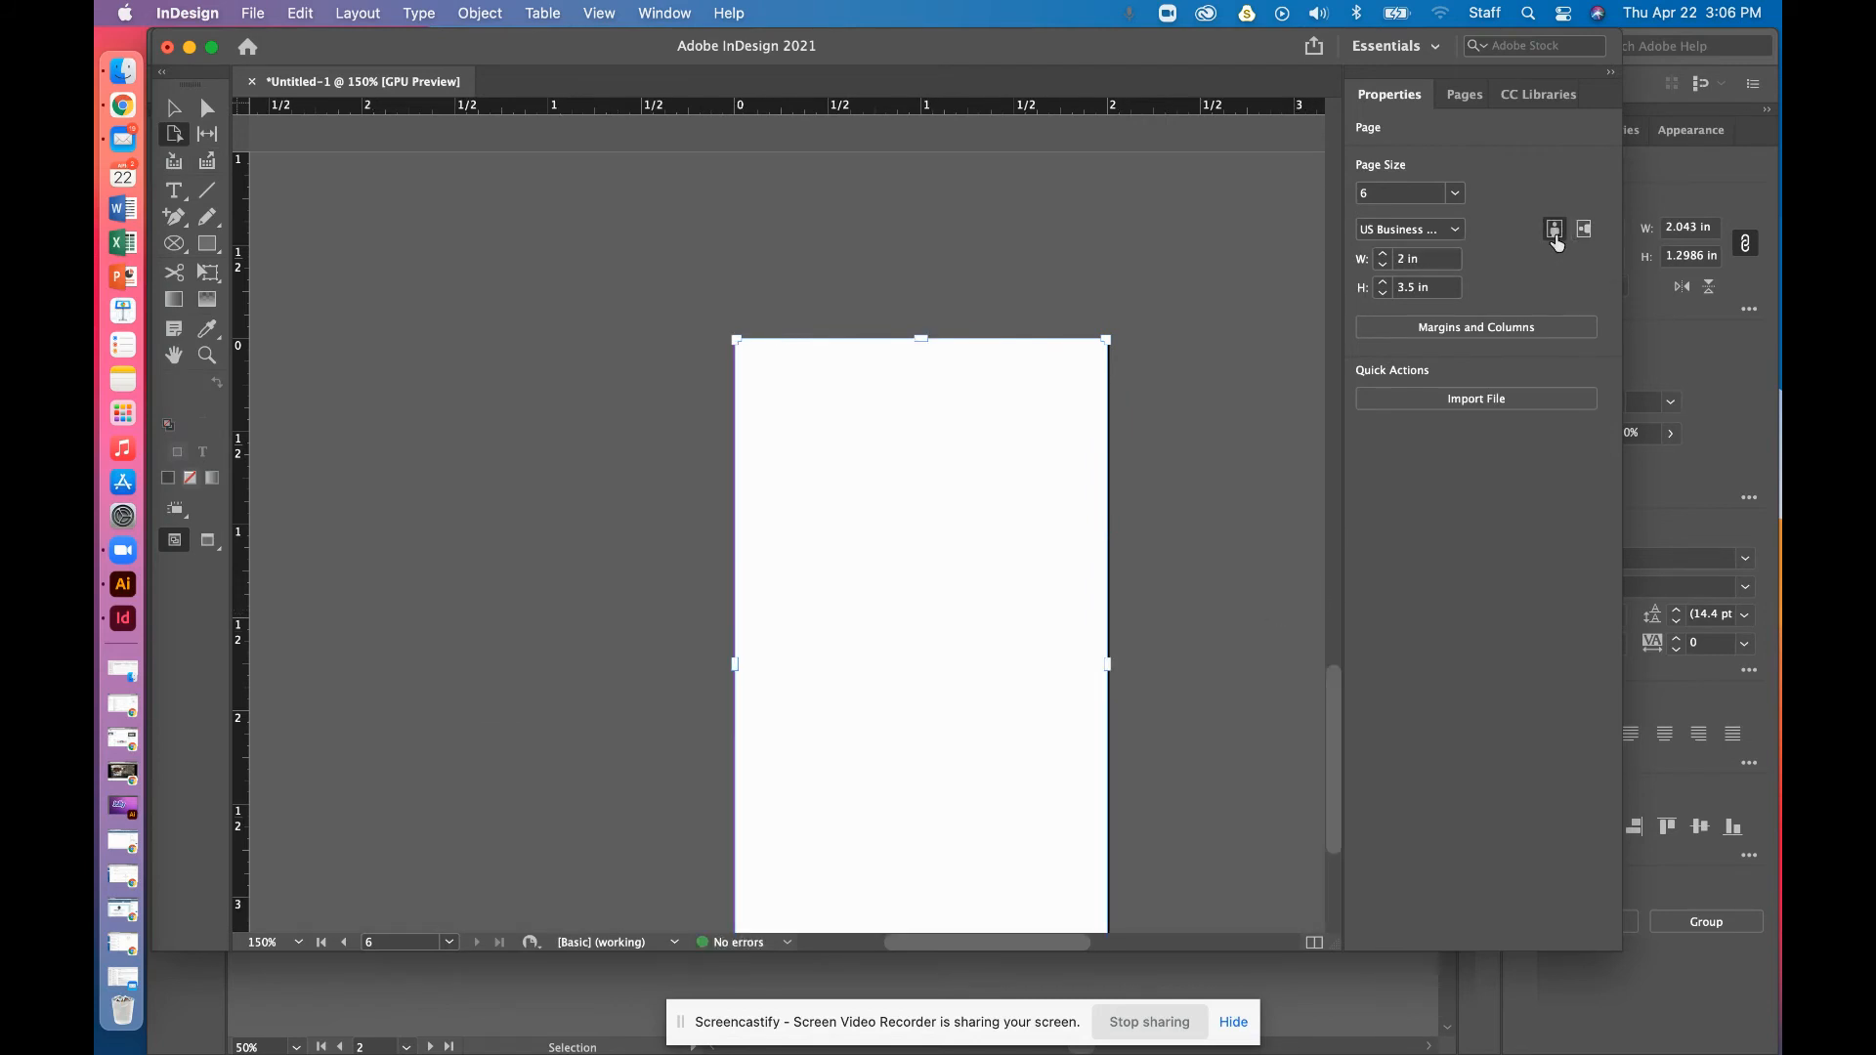
pyautogui.press('super+minus')
pyautogui.press('super+minus')
pyautogui.press('super+minus')
pyautogui.press('super+minus')
pyautogui.press('super+minus')
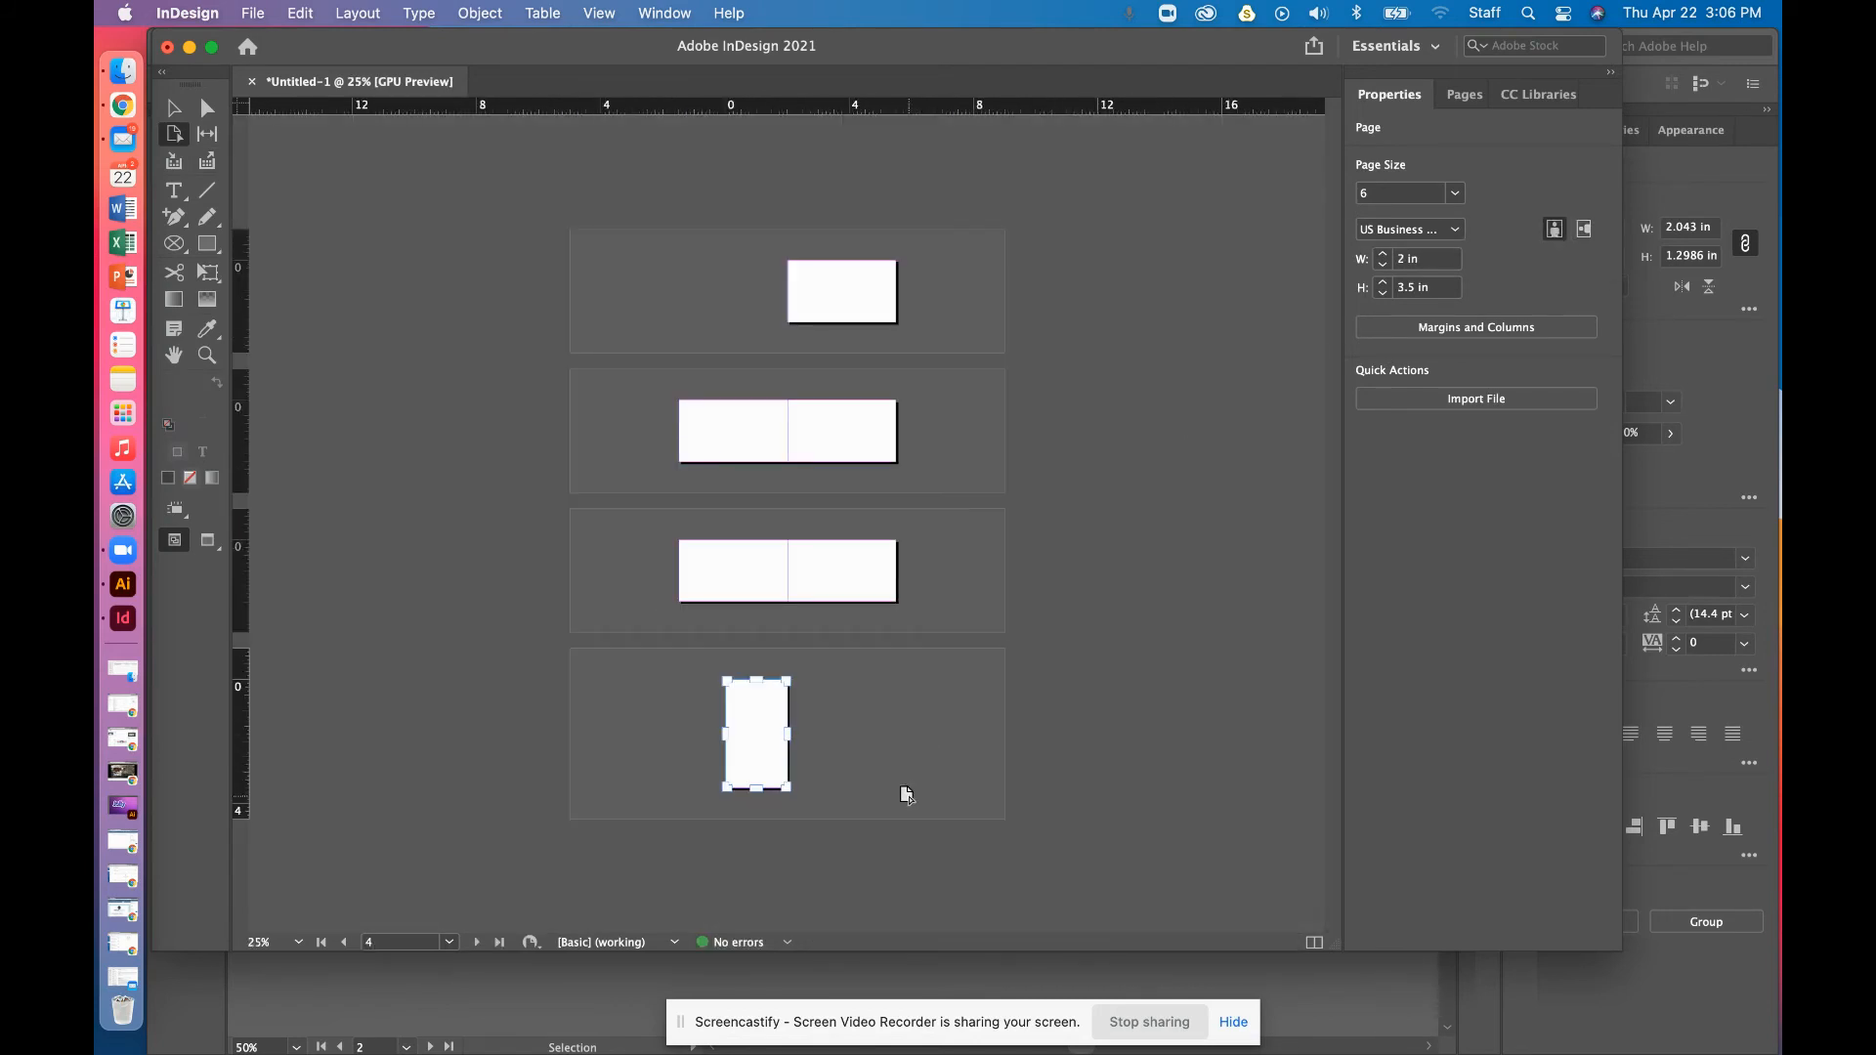
pyautogui.click(489, 395)
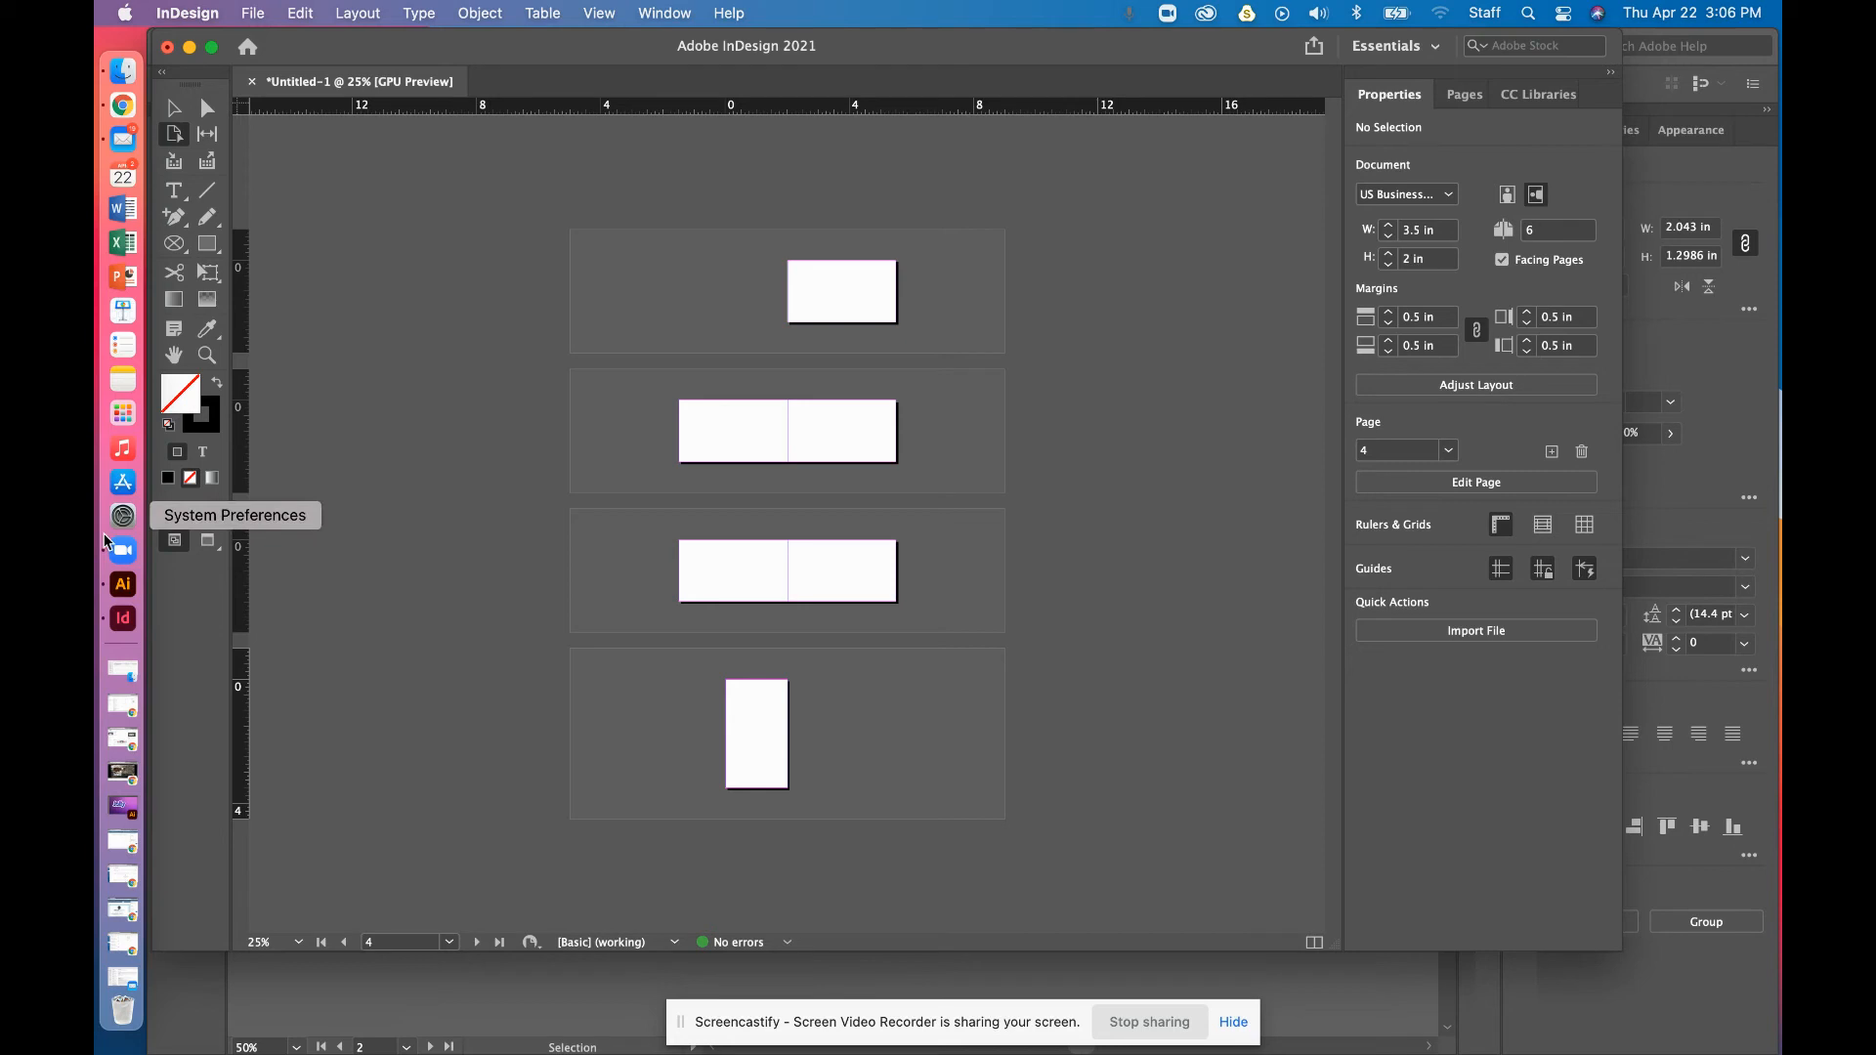
# Draw a frame covering page 2 and place rust.jpeg from the Desktop into it
pyautogui.click(210, 251)
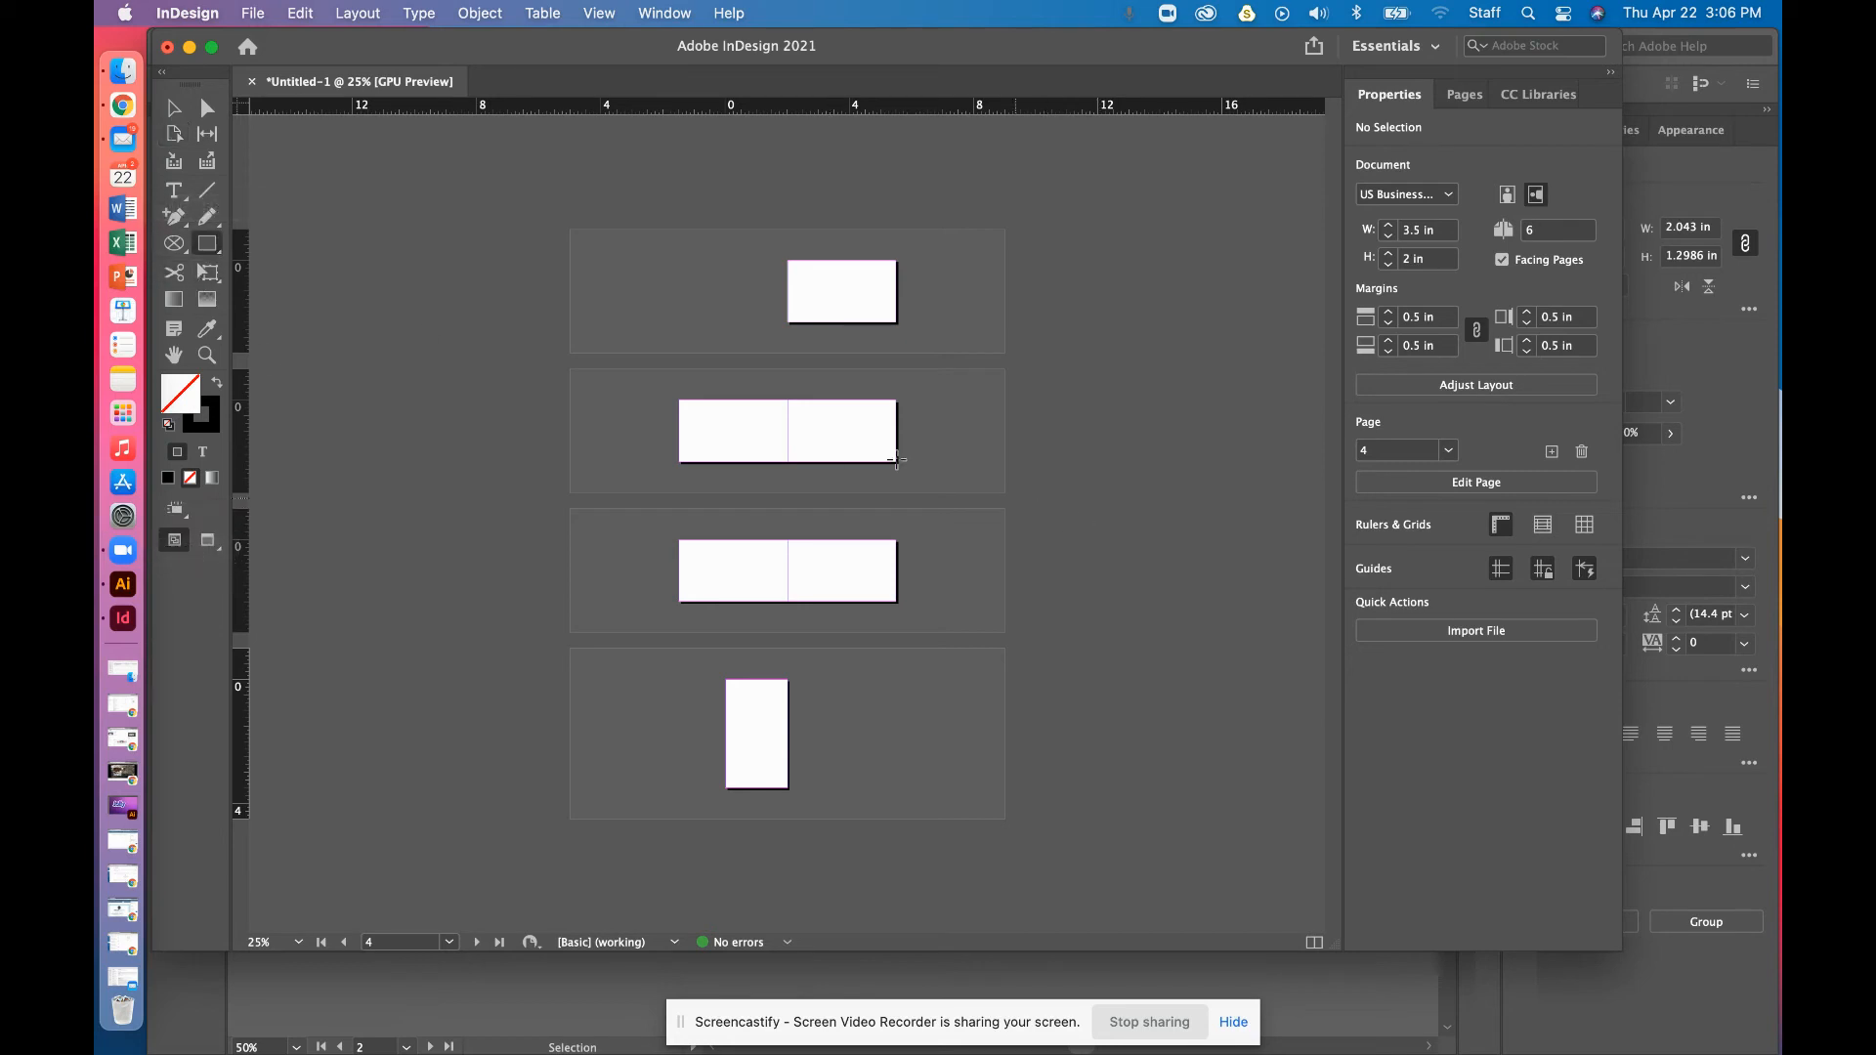
pyautogui.moveTo(678, 400); pyautogui.dragTo(787, 461)
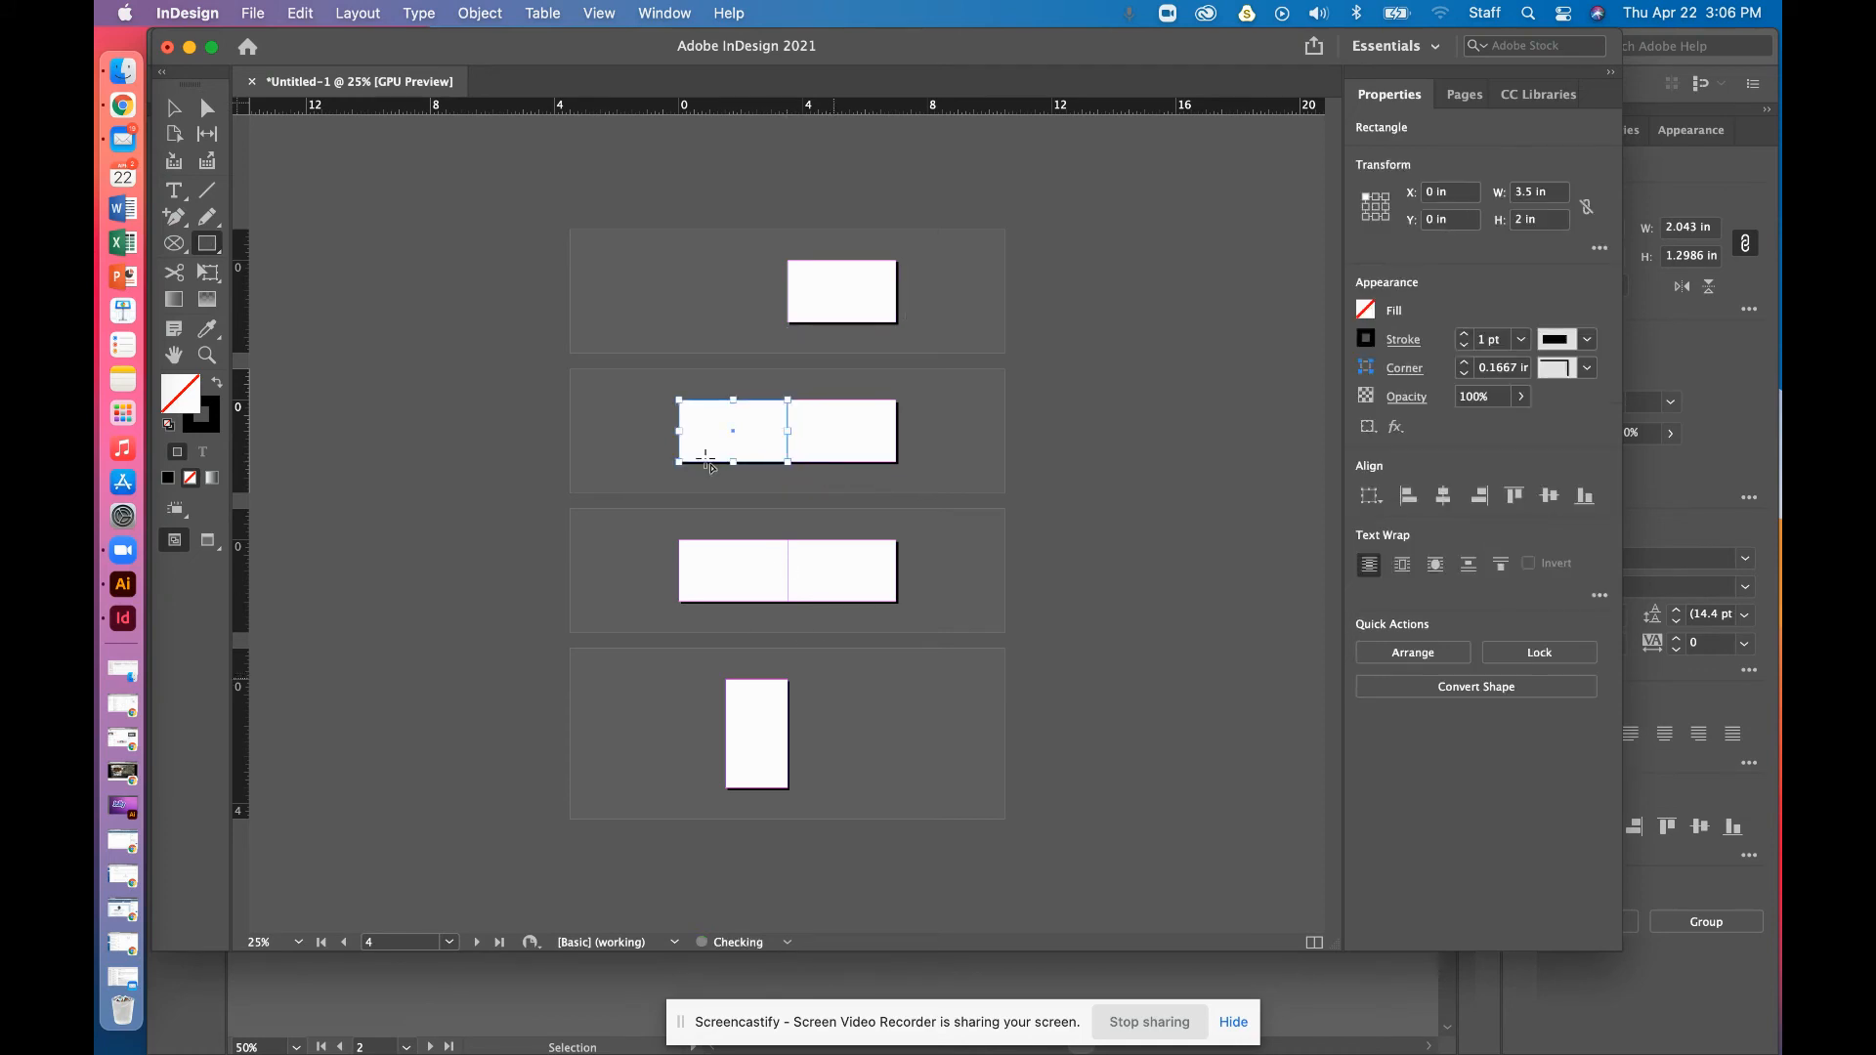
pyautogui.click(252, 13)
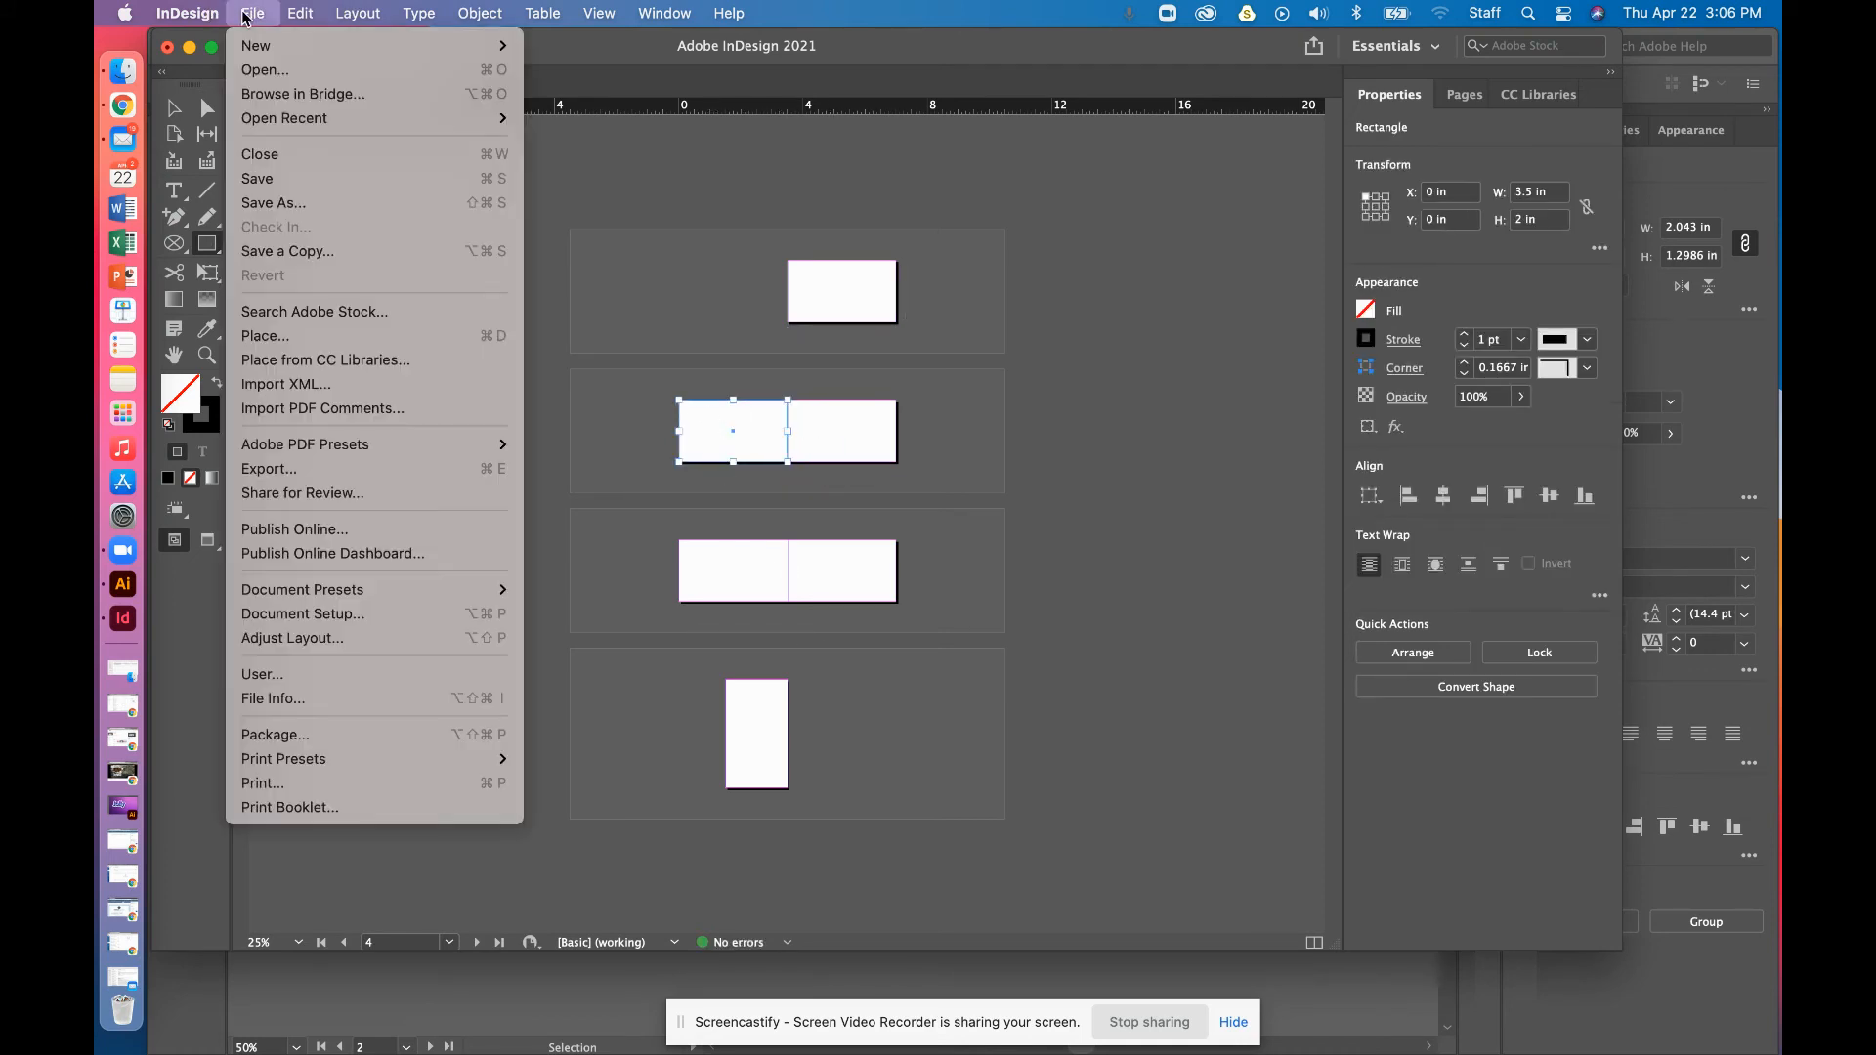
pyautogui.click(304, 337)
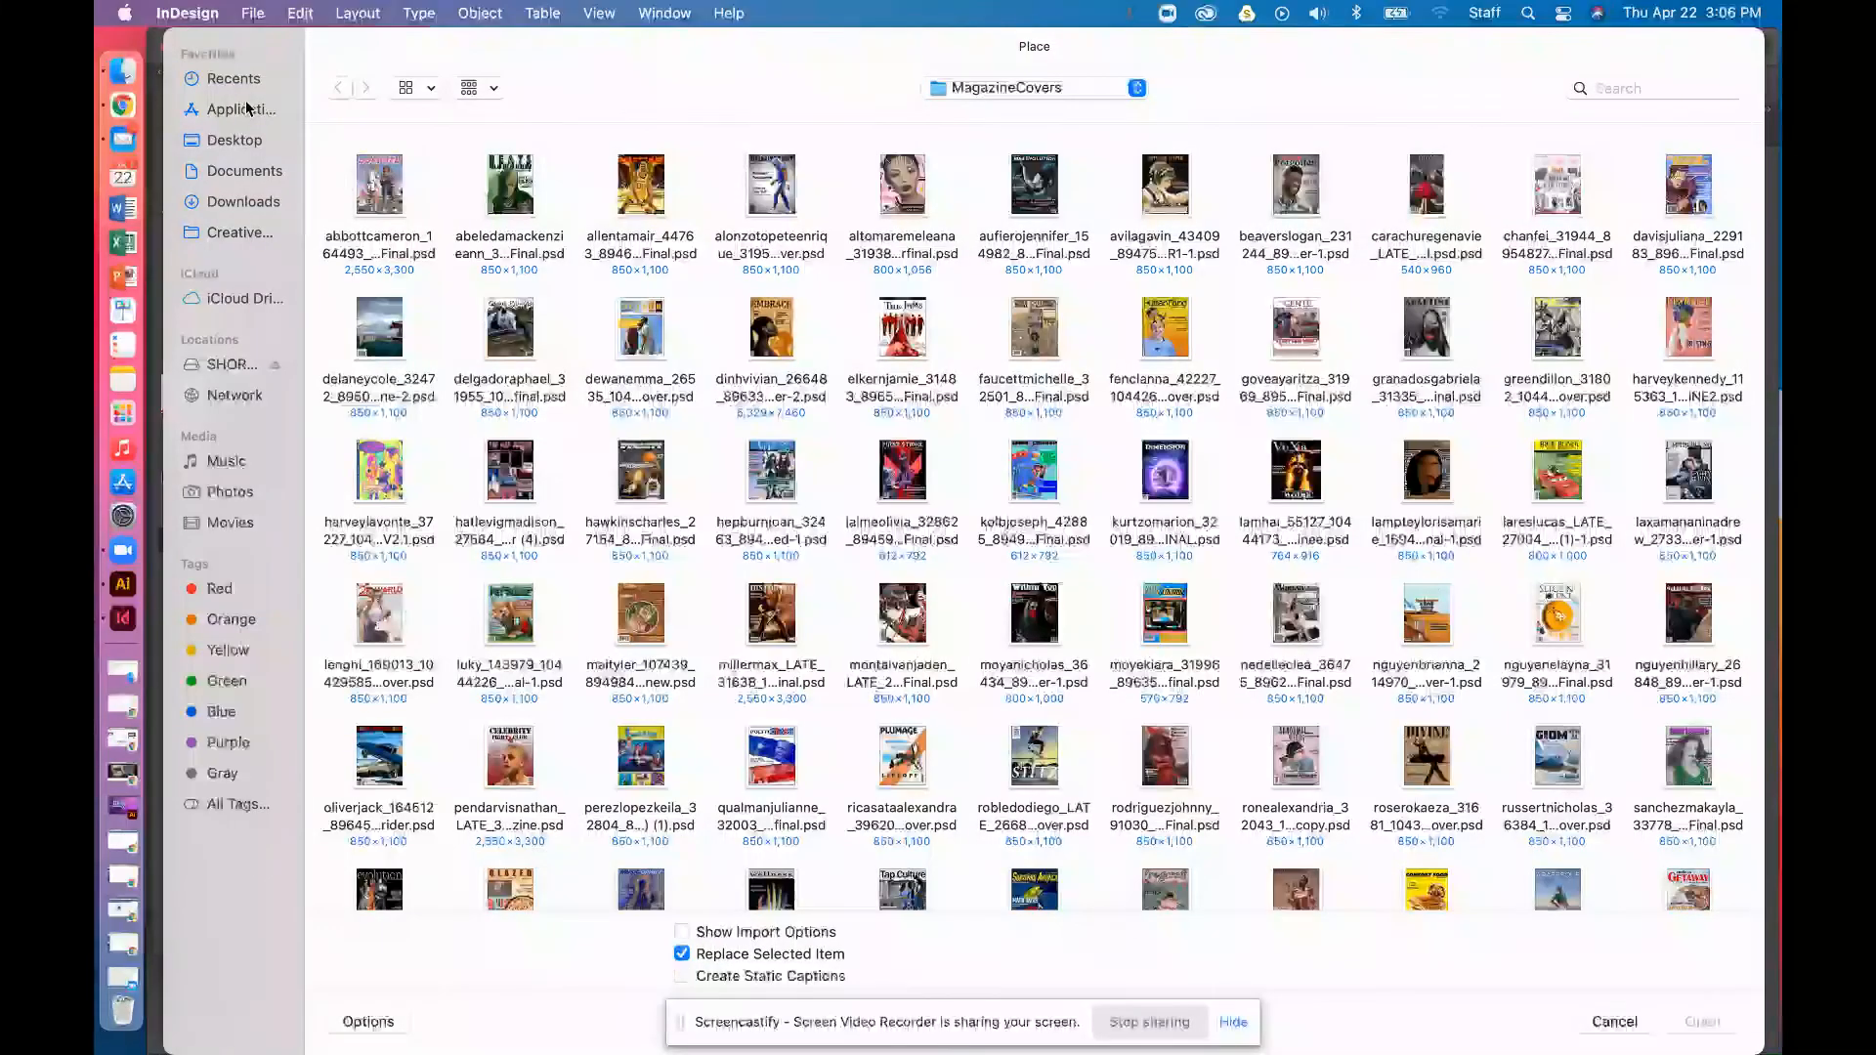
pyautogui.click(232, 141)
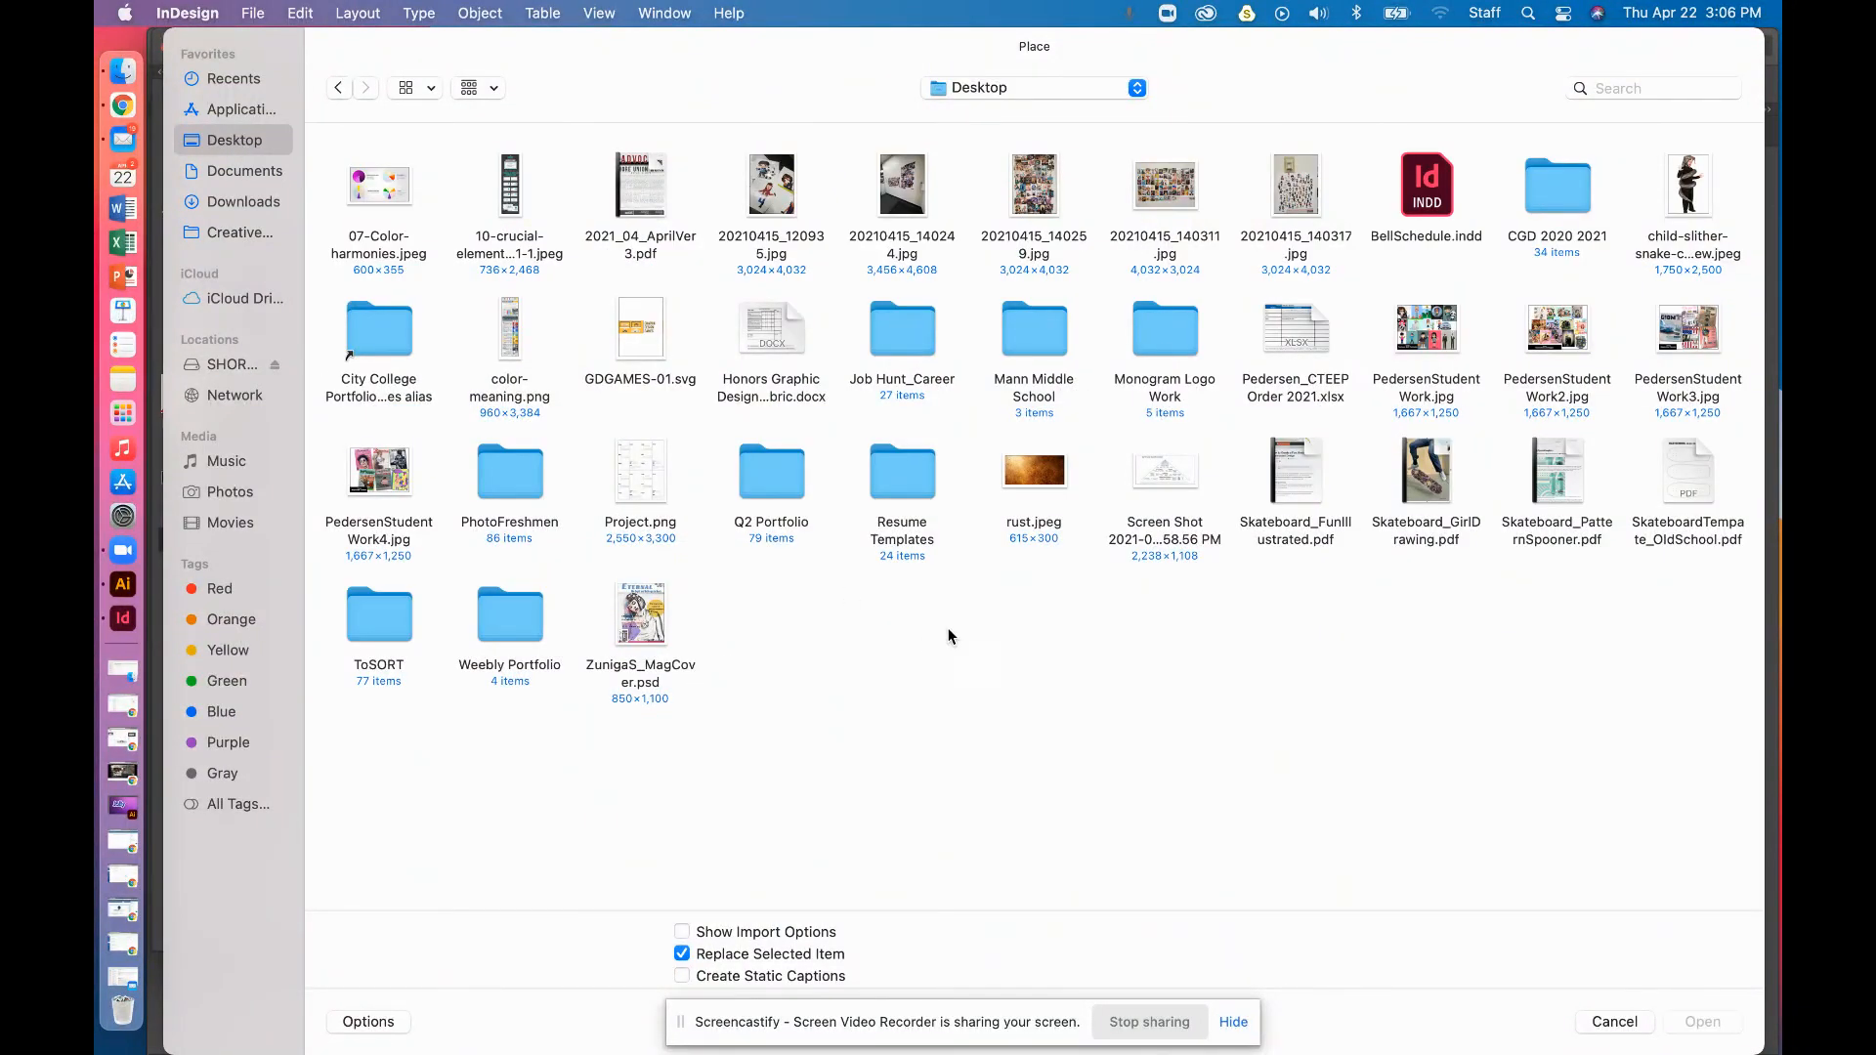
pyautogui.click(1038, 478)
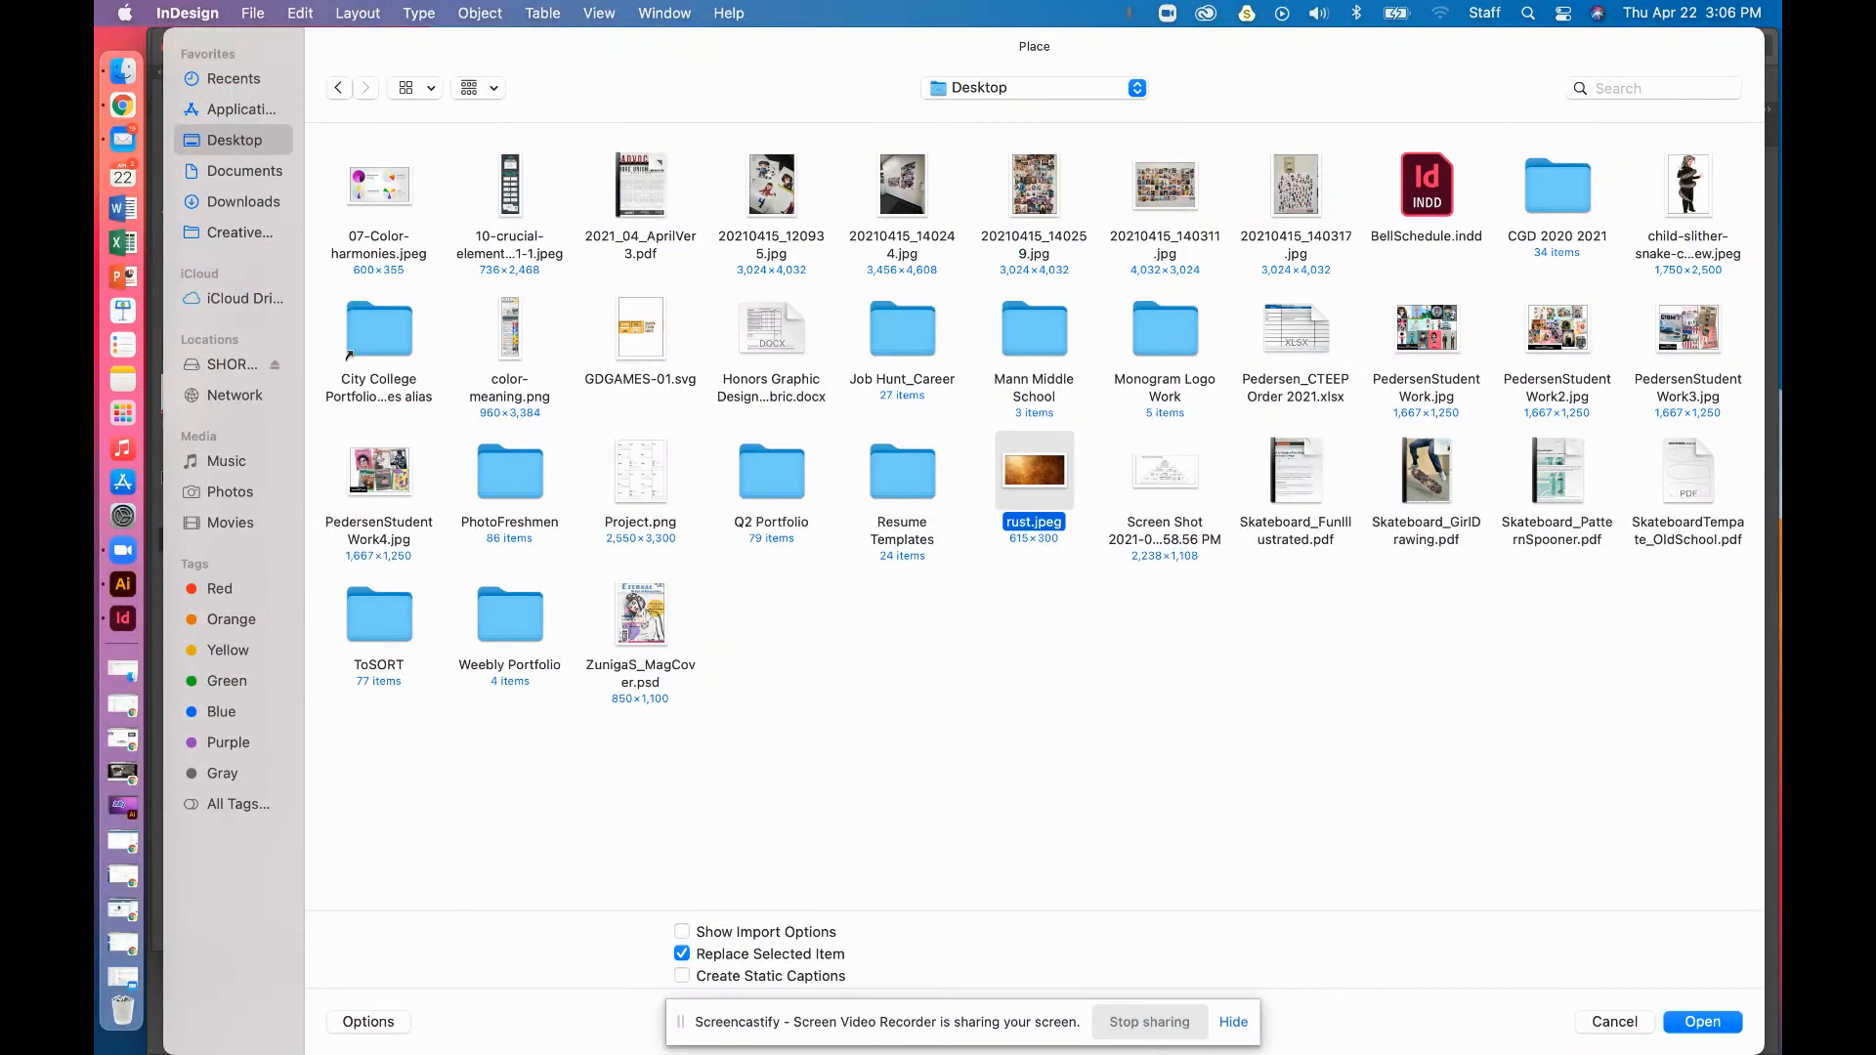
pyautogui.click(1712, 1021)
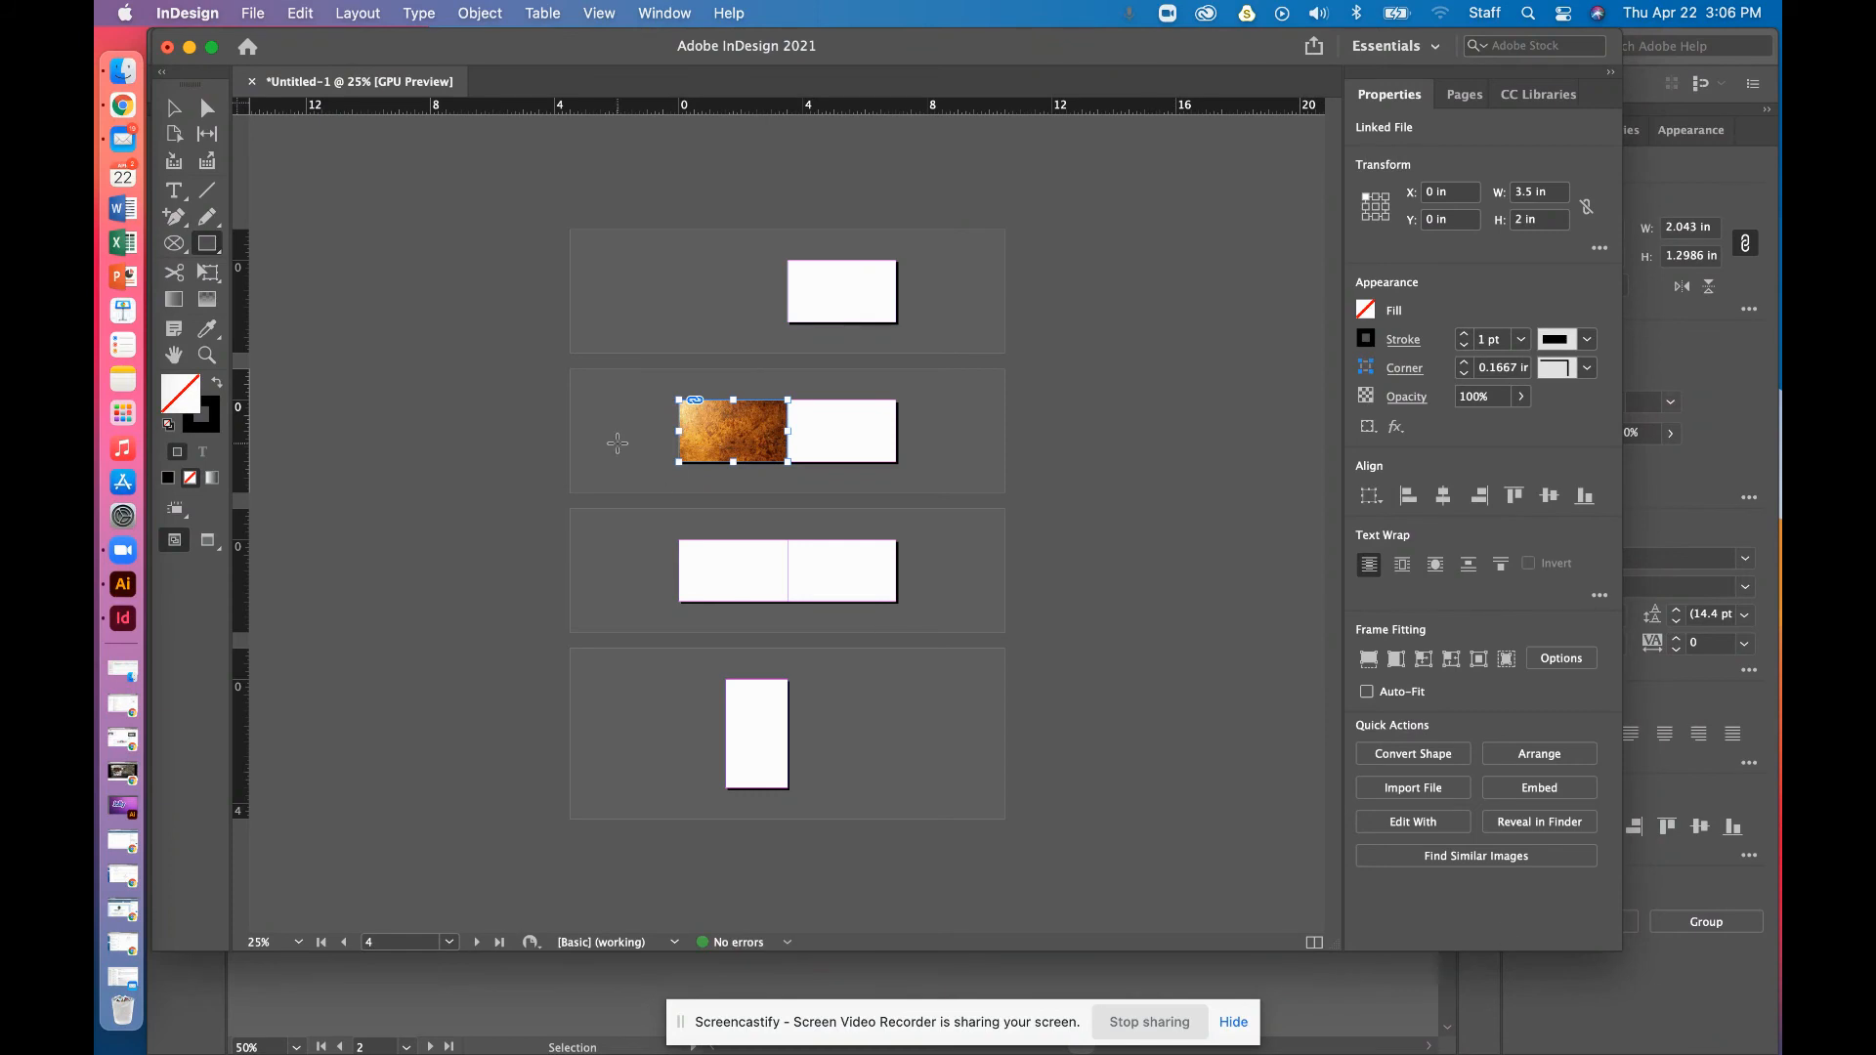
# Deselect the rust texture and zoom in on the card pages
pyautogui.click(173, 107)
pyautogui.click(387, 250)
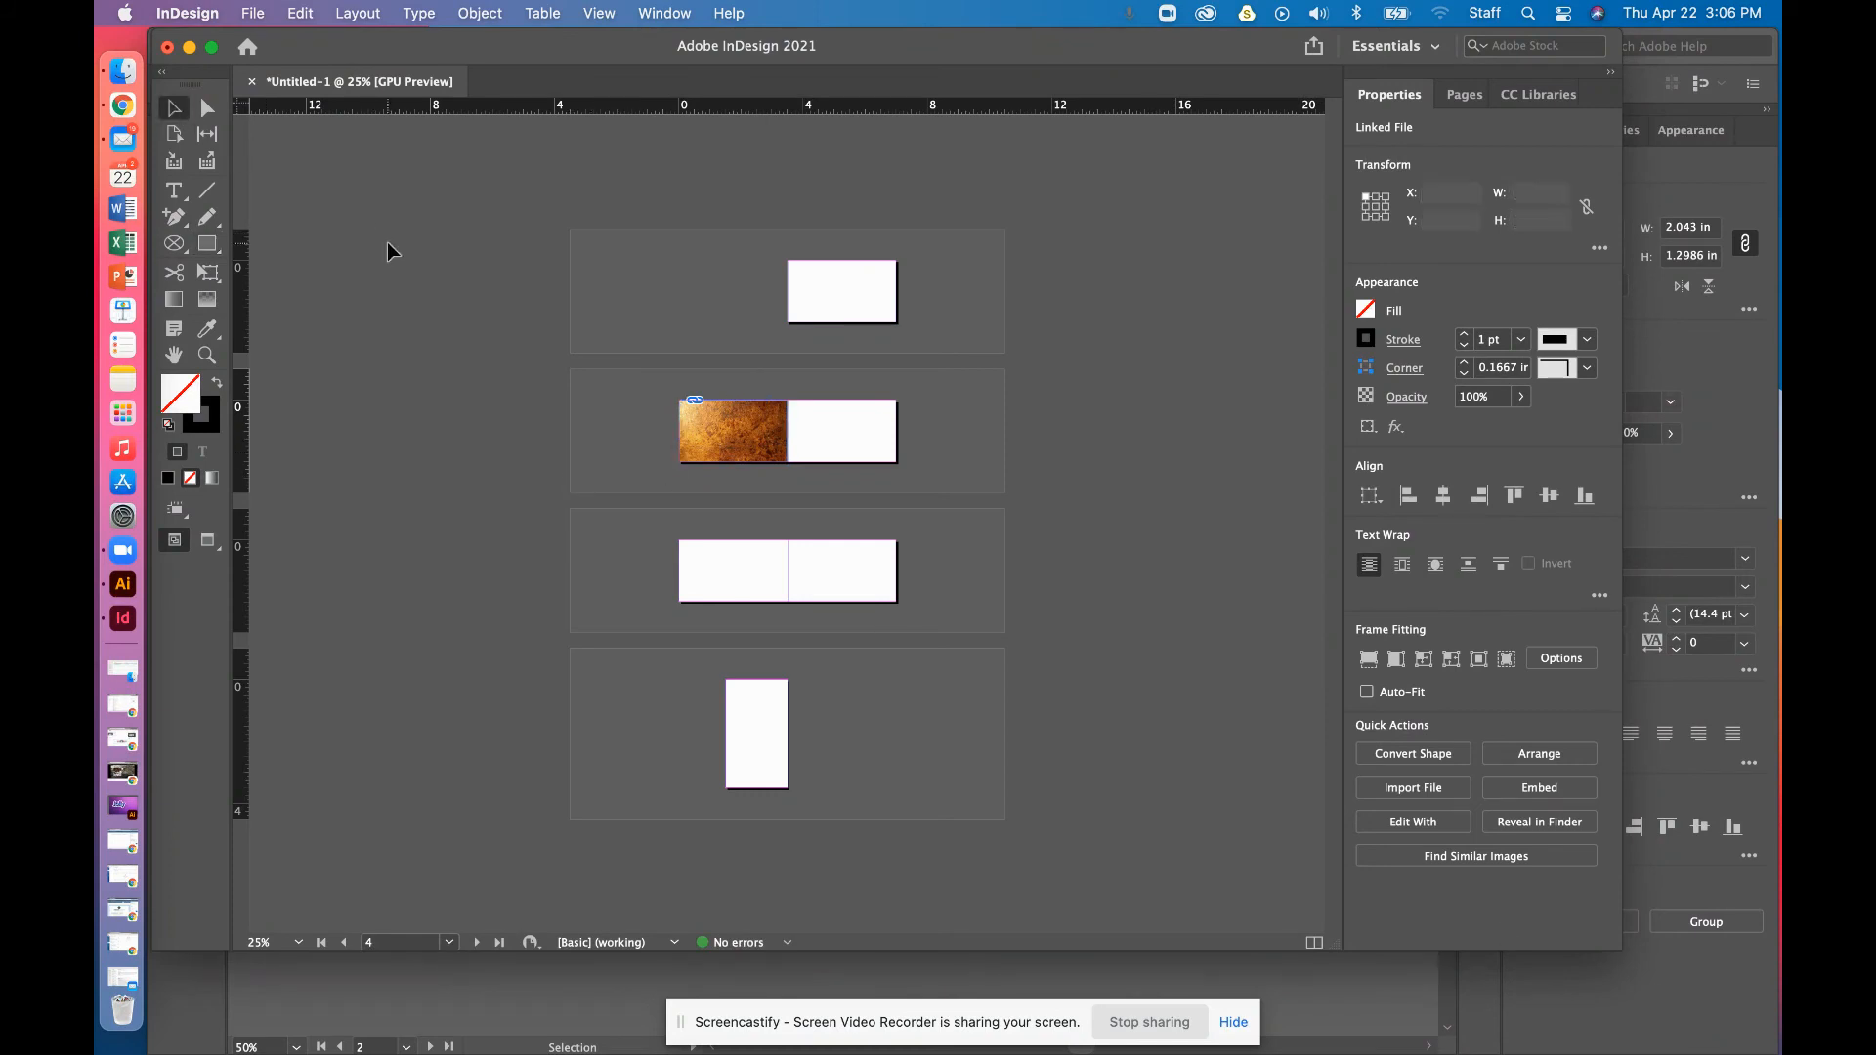
pyautogui.press('super+equal')
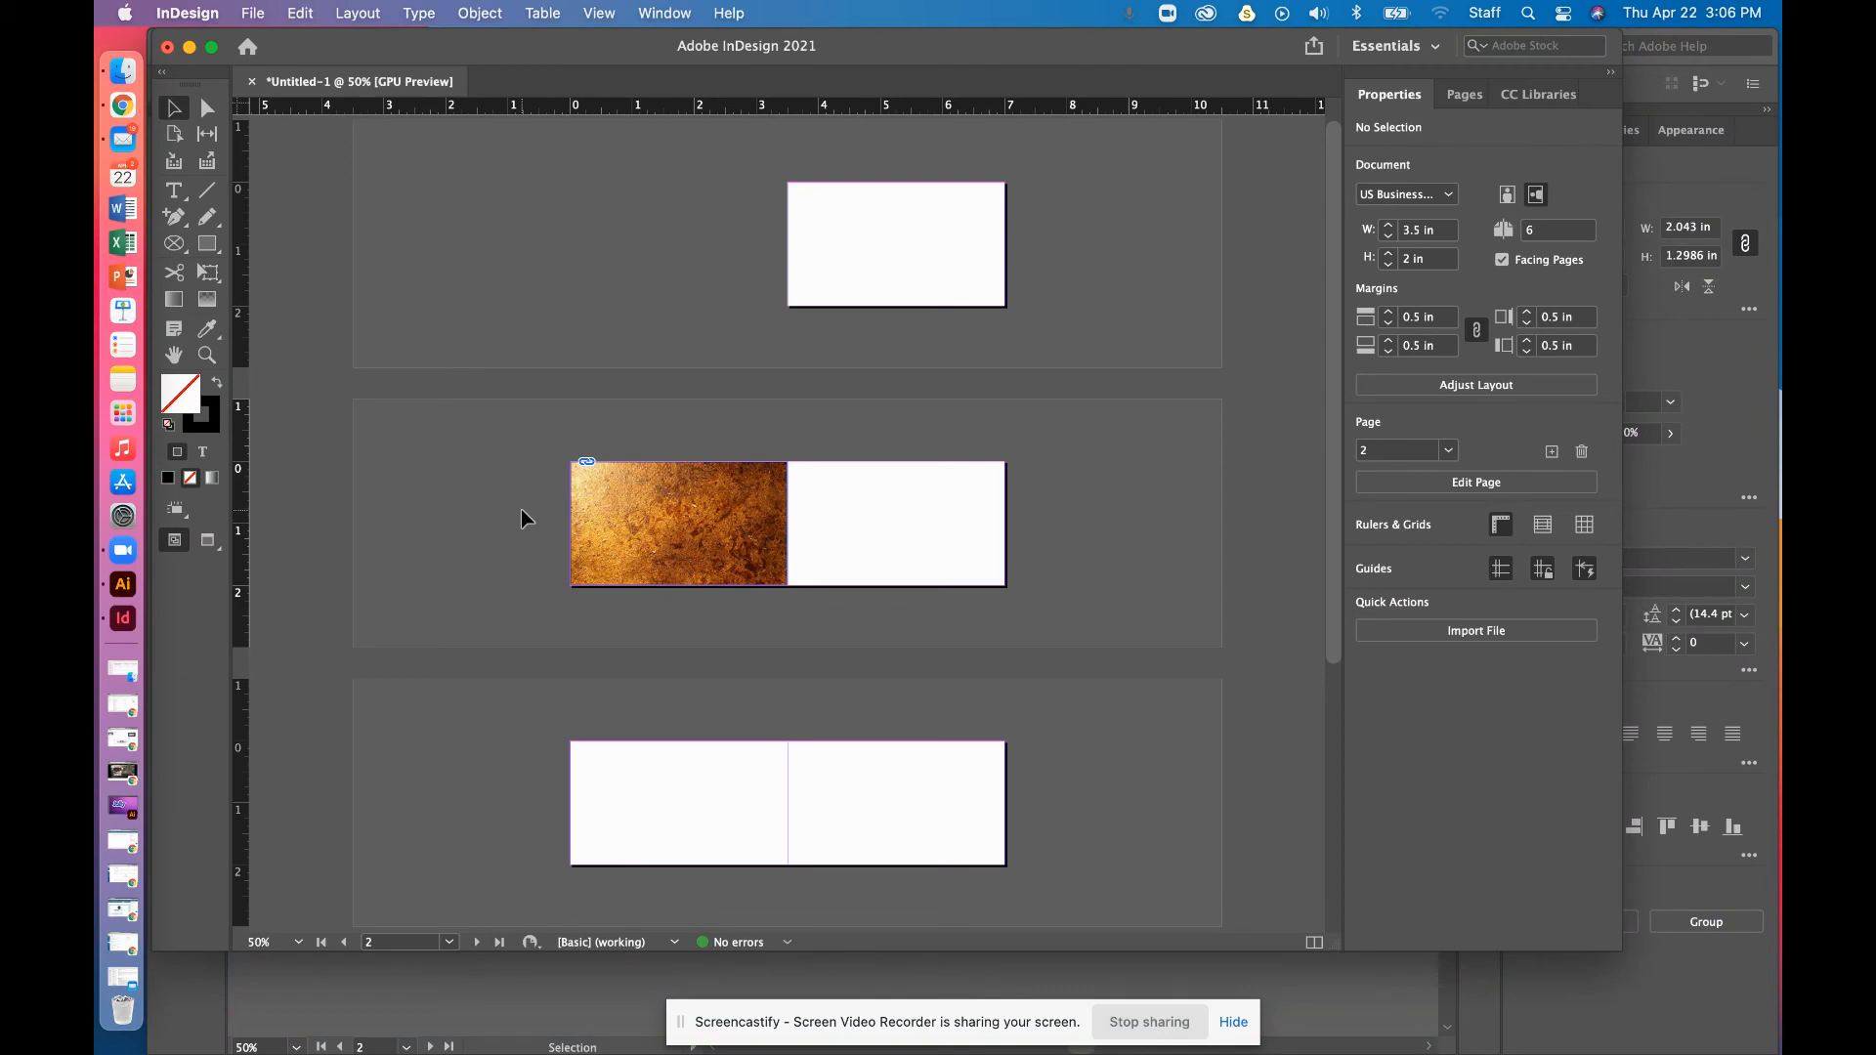
# Place FinalLogo.ai from the Monogram Logo Work folder over the rust texture
pyautogui.press('super+d')
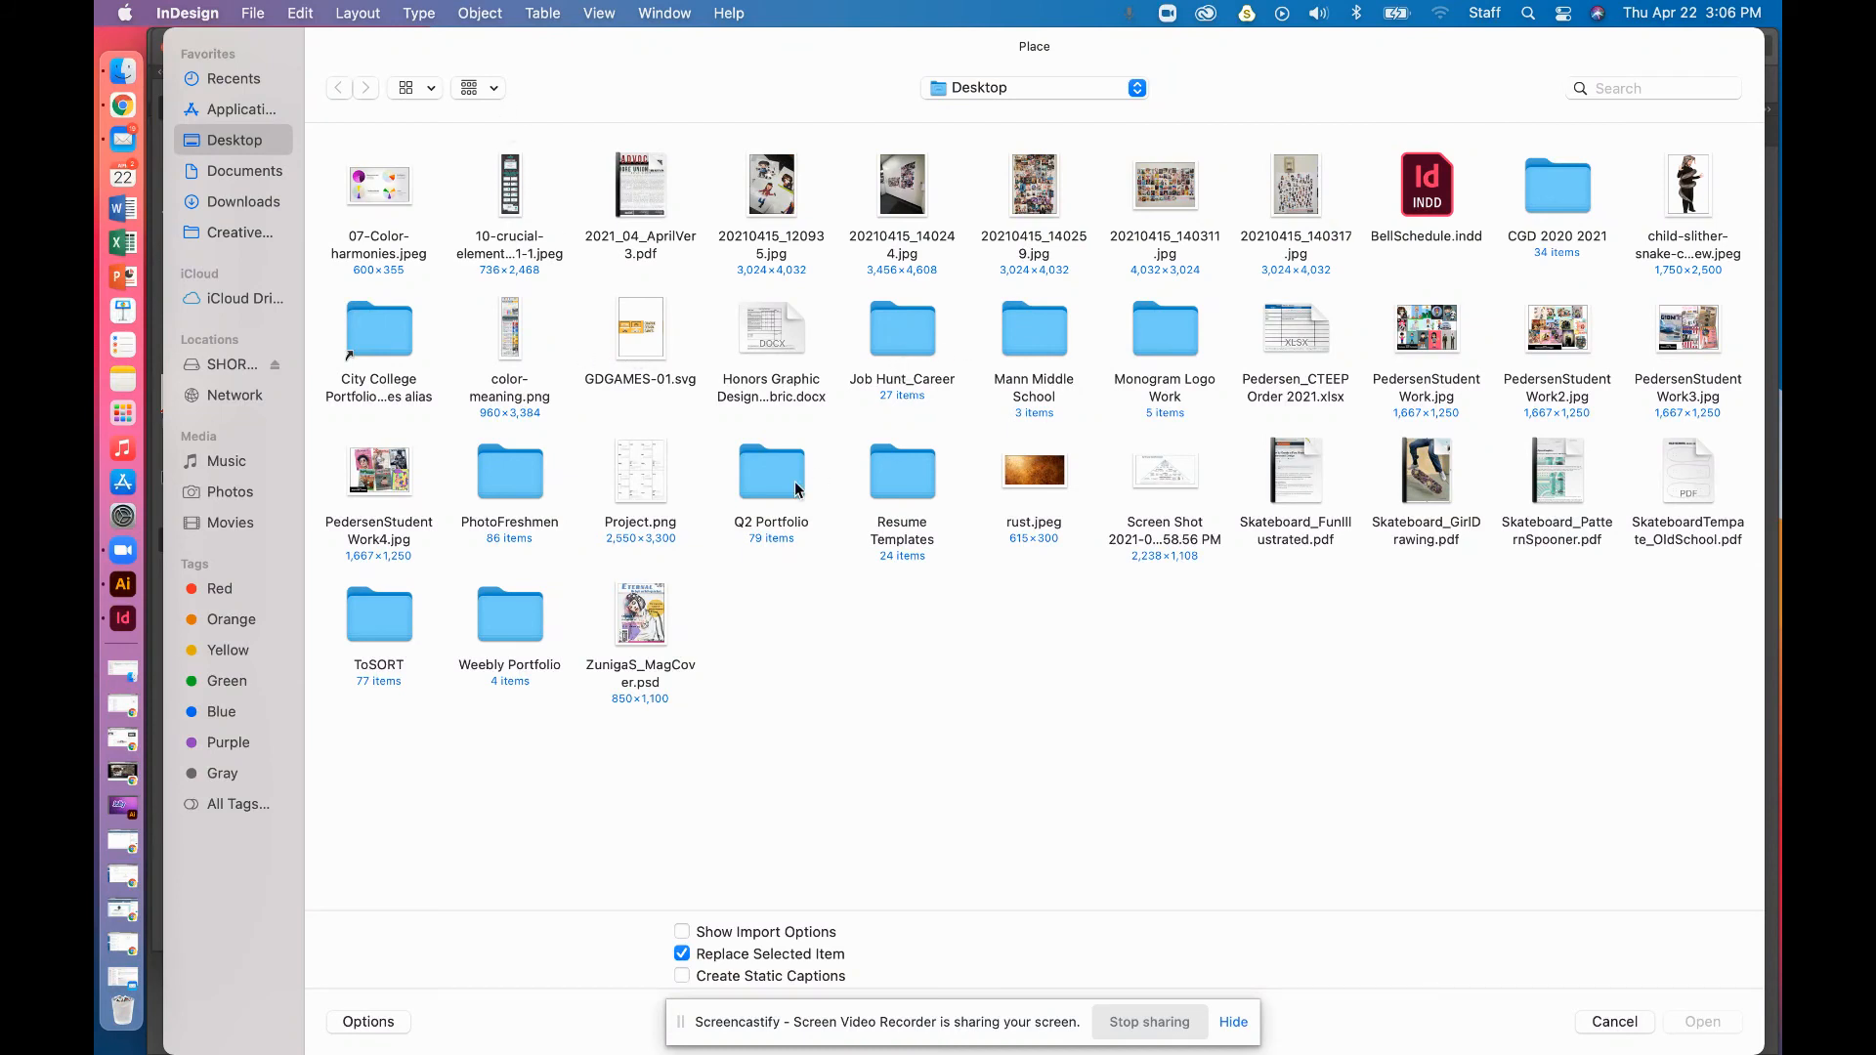
pyautogui.click(1171, 330)
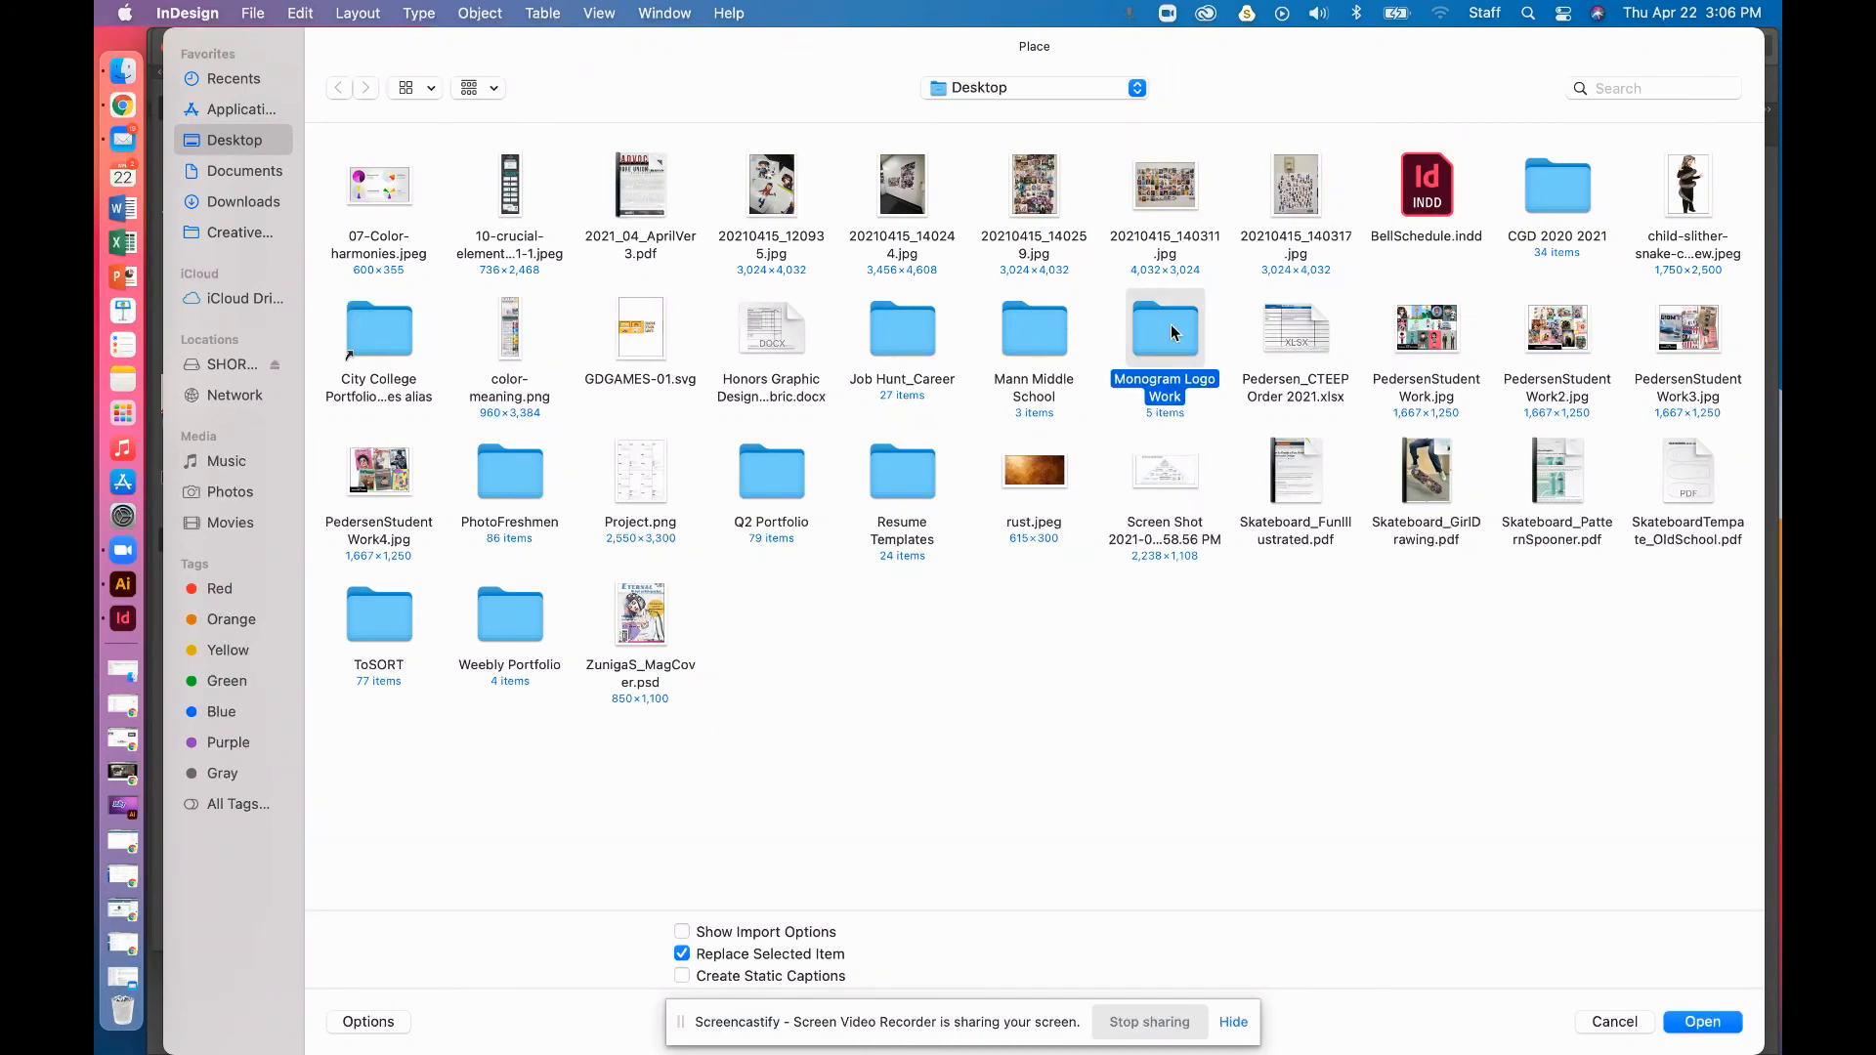
pyautogui.doubleClick(1171, 329)
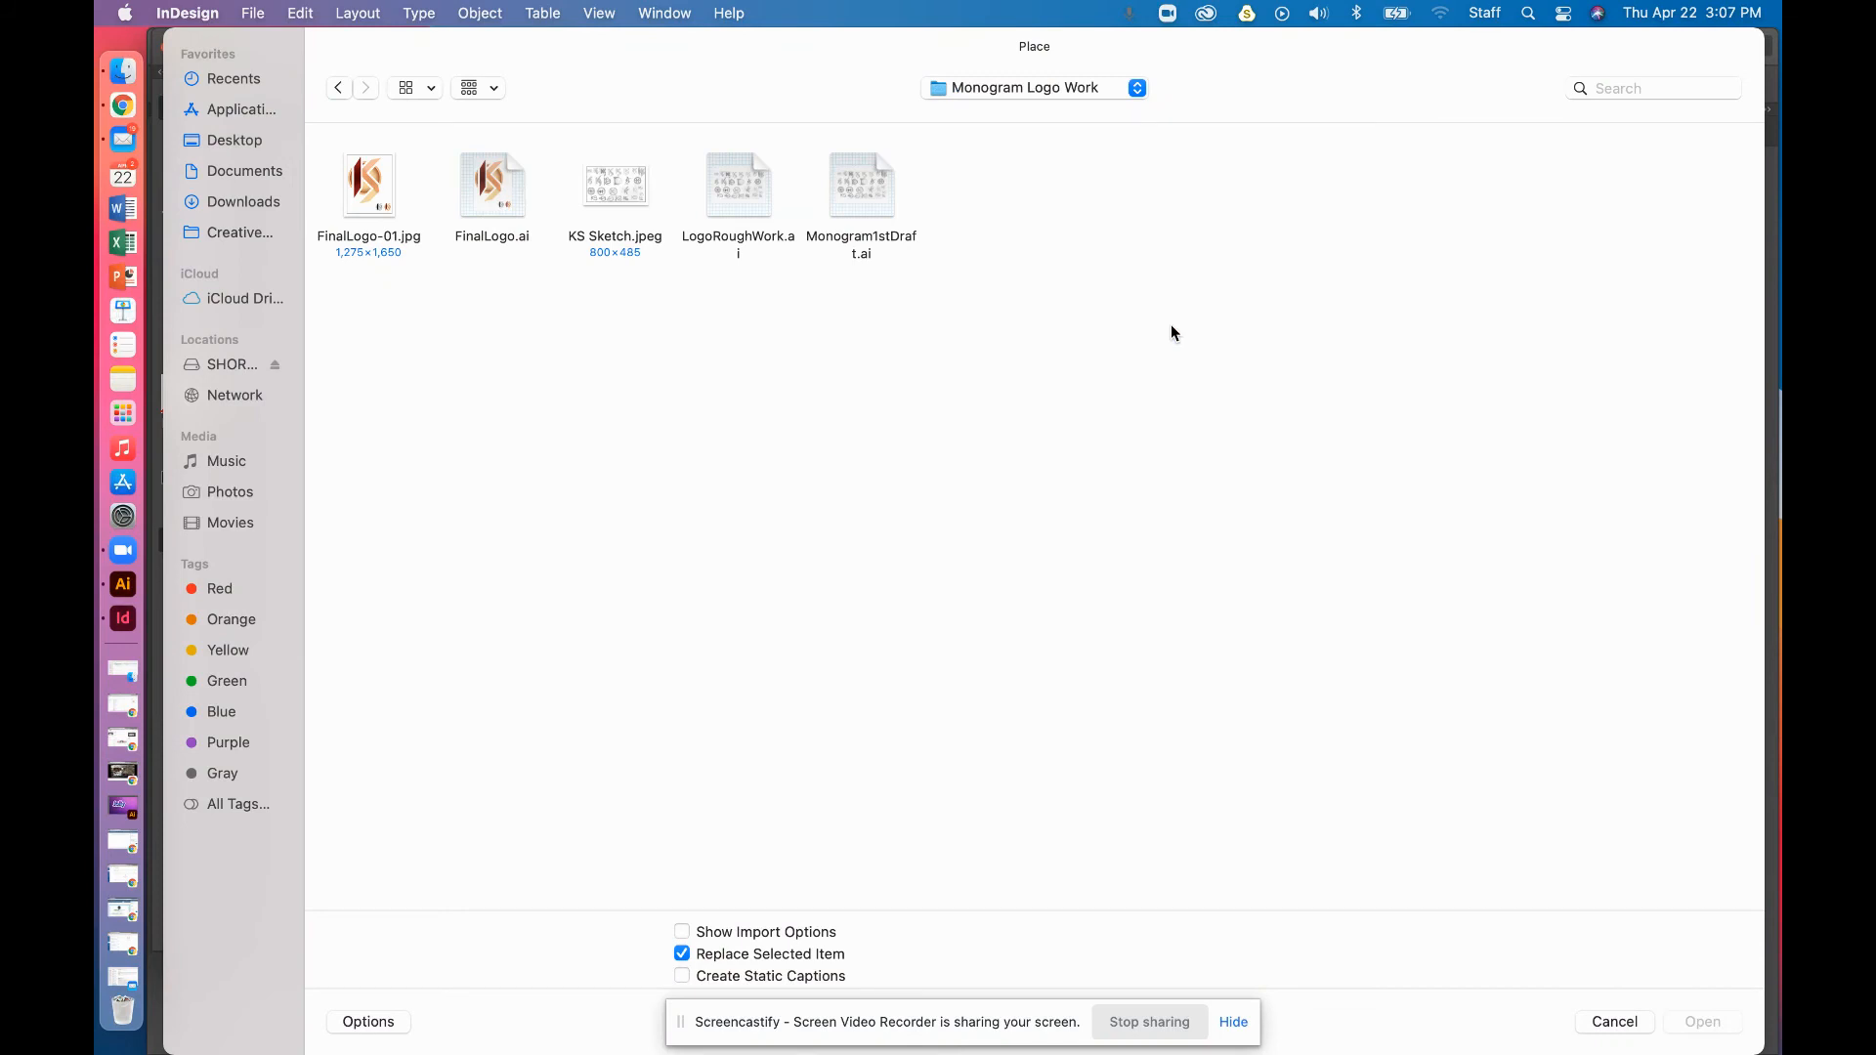
pyautogui.click(474, 197)
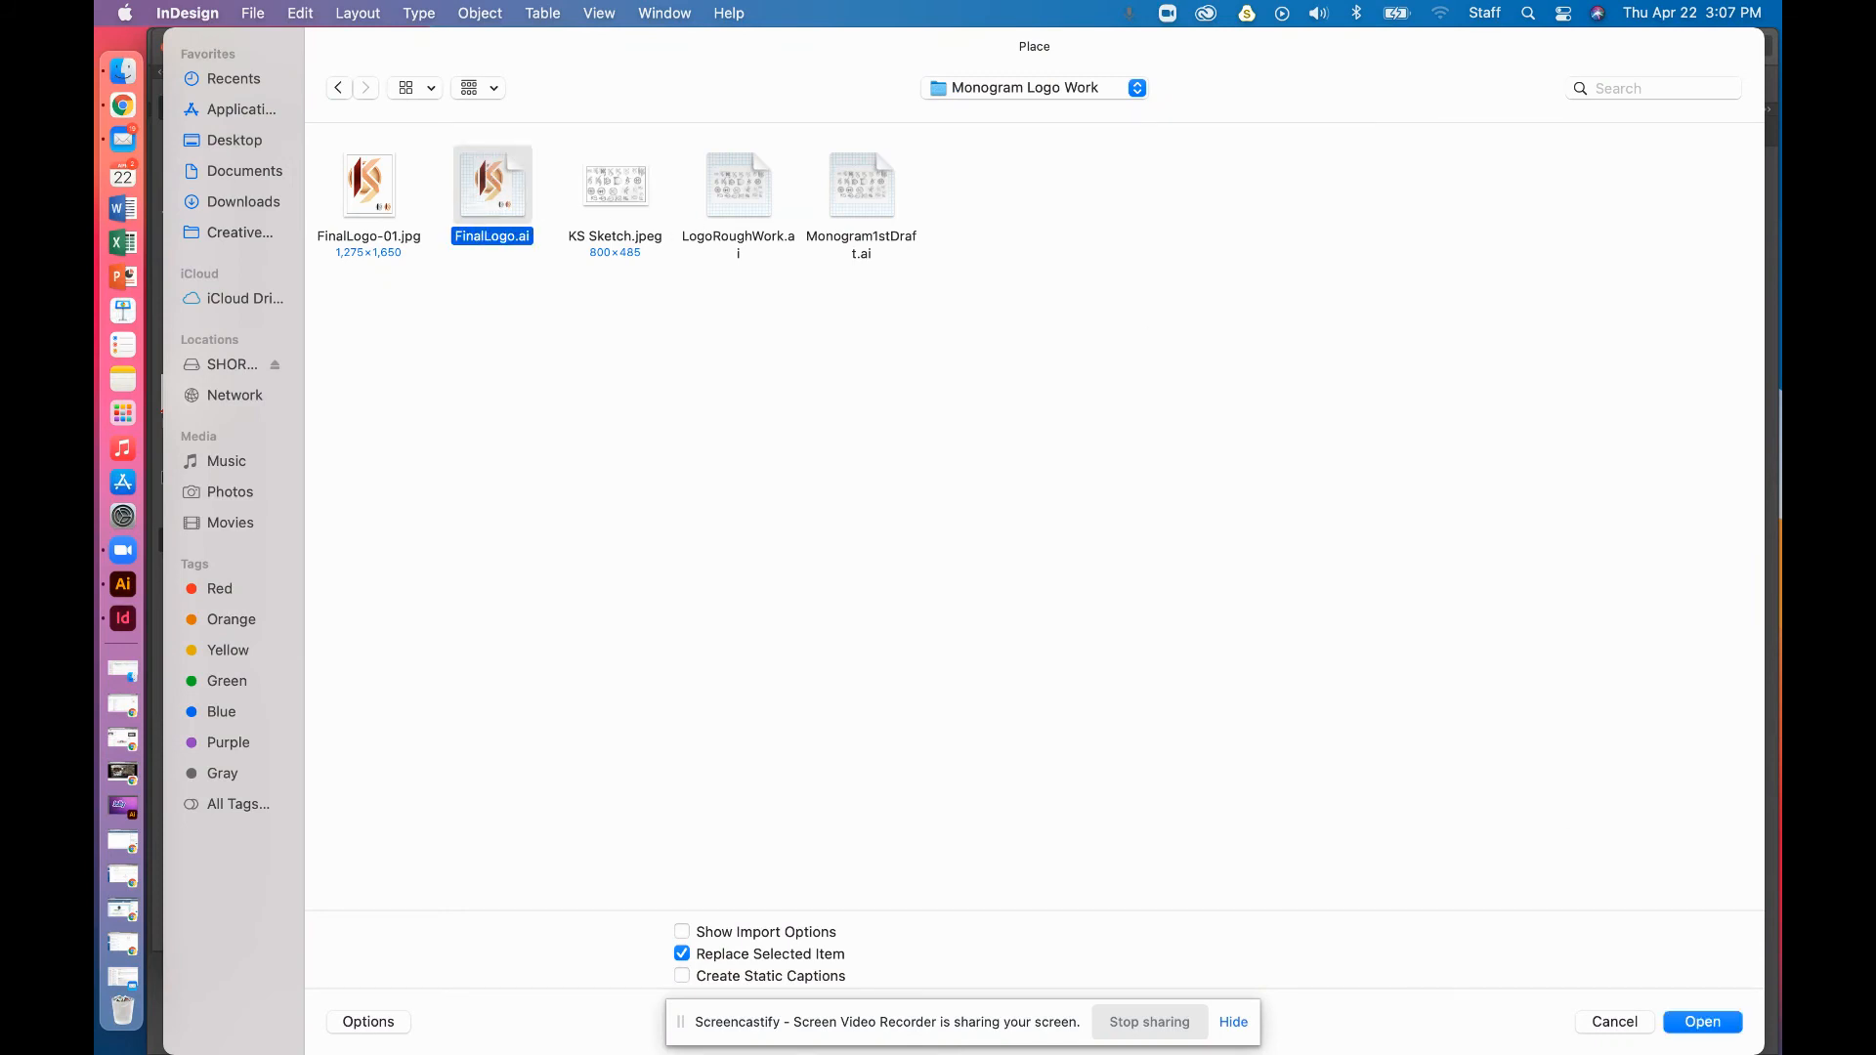
pyautogui.click(1702, 1022)
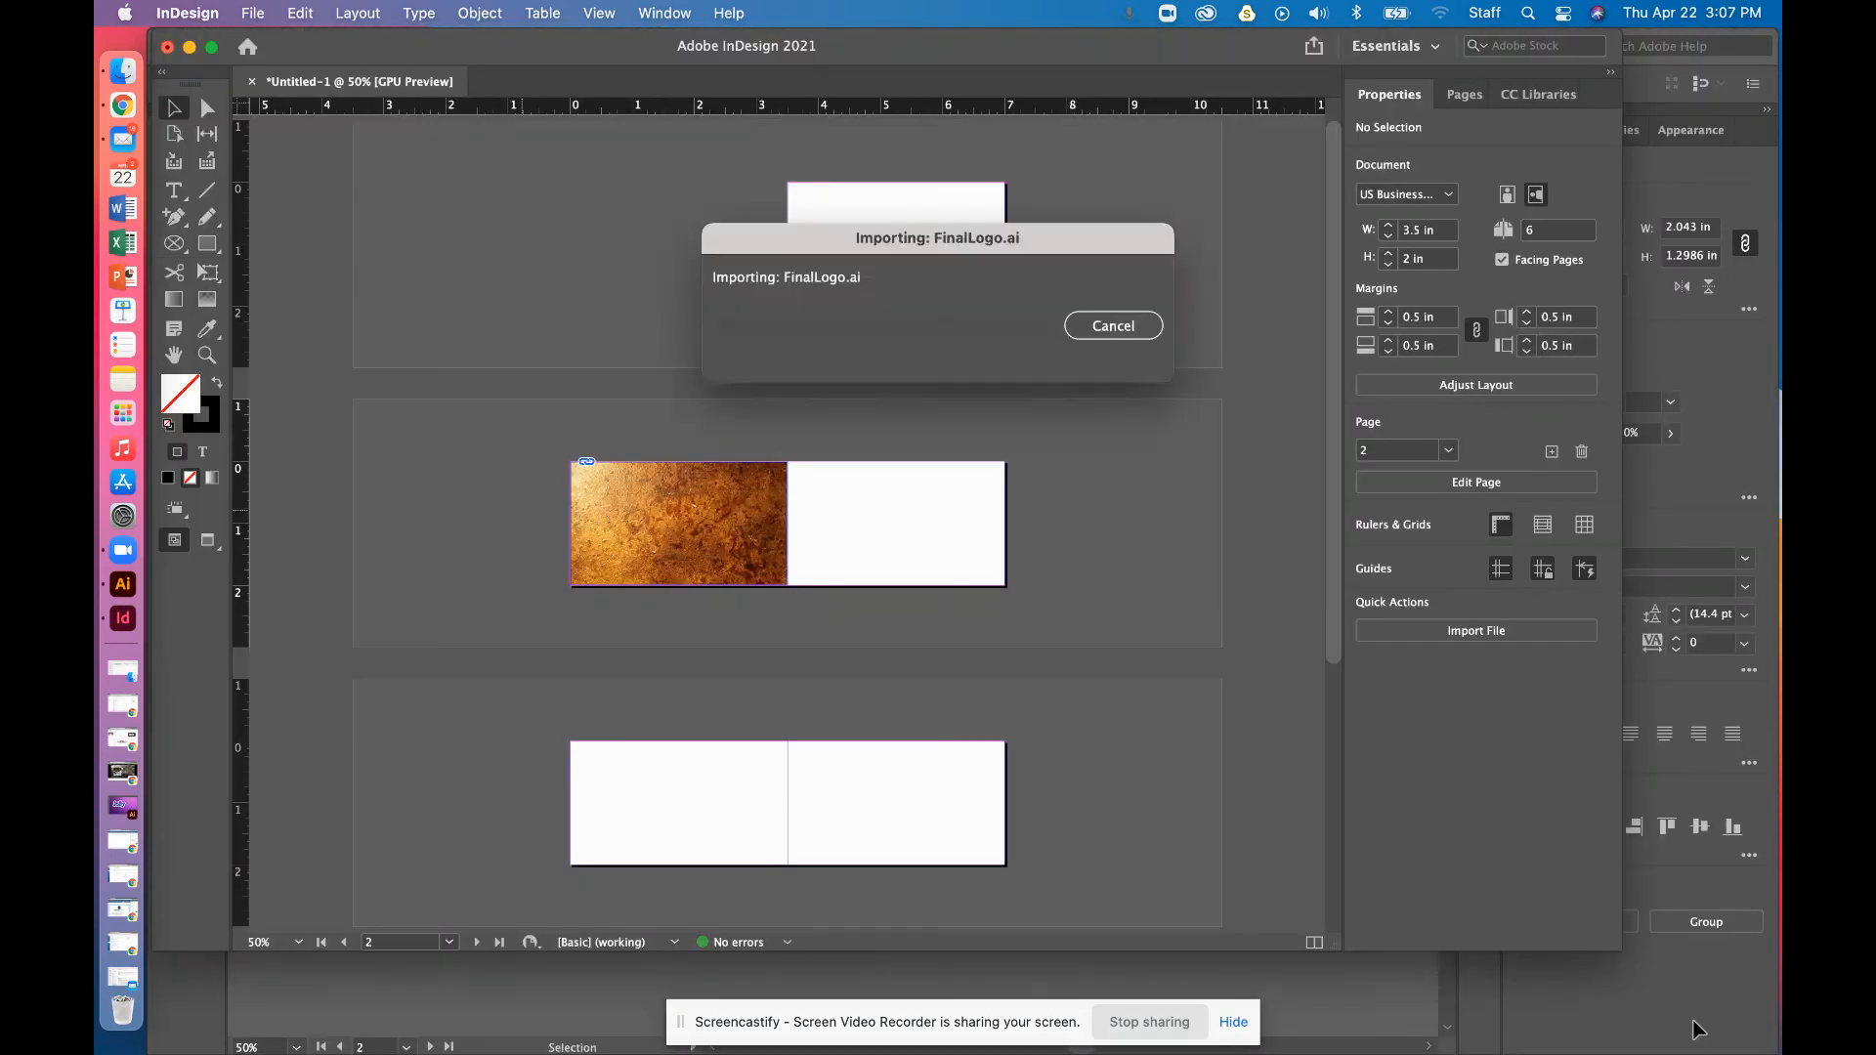
pyautogui.moveTo(622, 455); pyautogui.dragTo(735, 631)
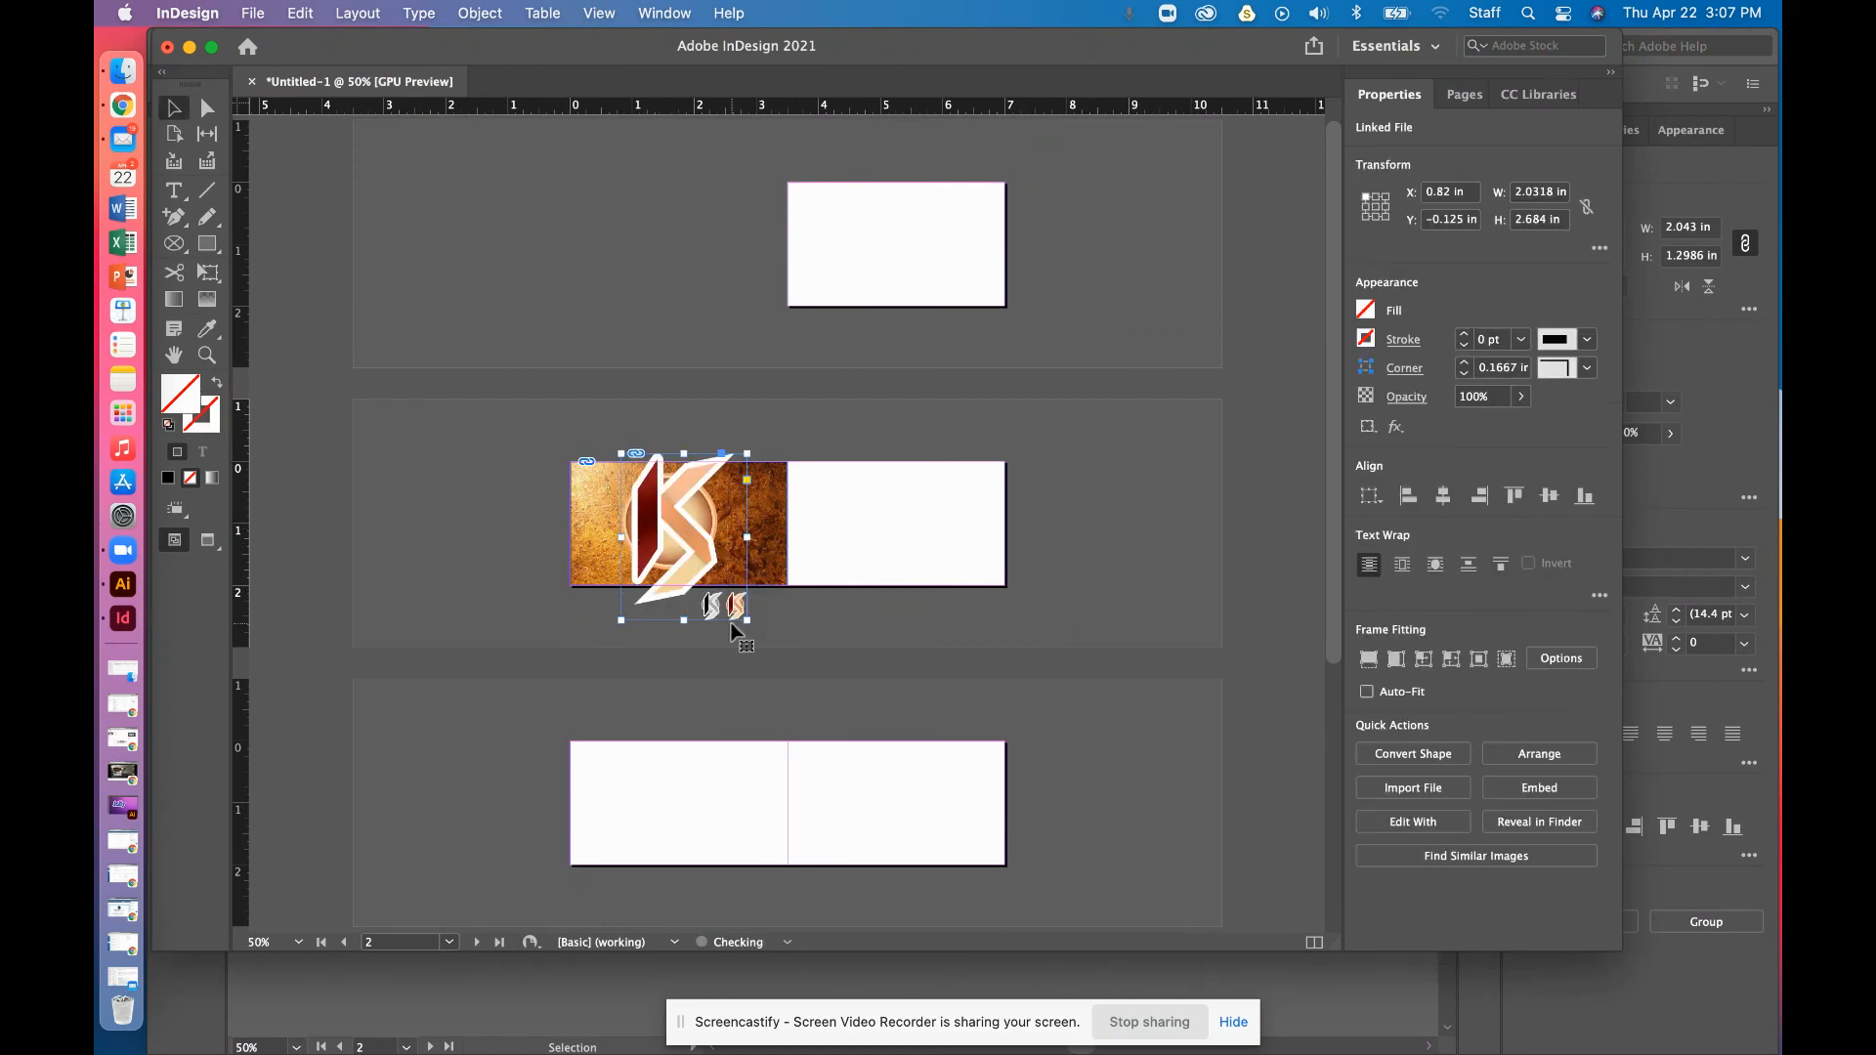
# Resize the logo frame to 1.68 in wide and 2.125 in tall, then switch to Preview mode
pyautogui.moveTo(747, 537)
pyautogui.mouseDown()
pyautogui.moveTo(772, 536)
pyautogui.moveTo(727, 533)
pyautogui.mouseUp()
pyautogui.click(711, 600)
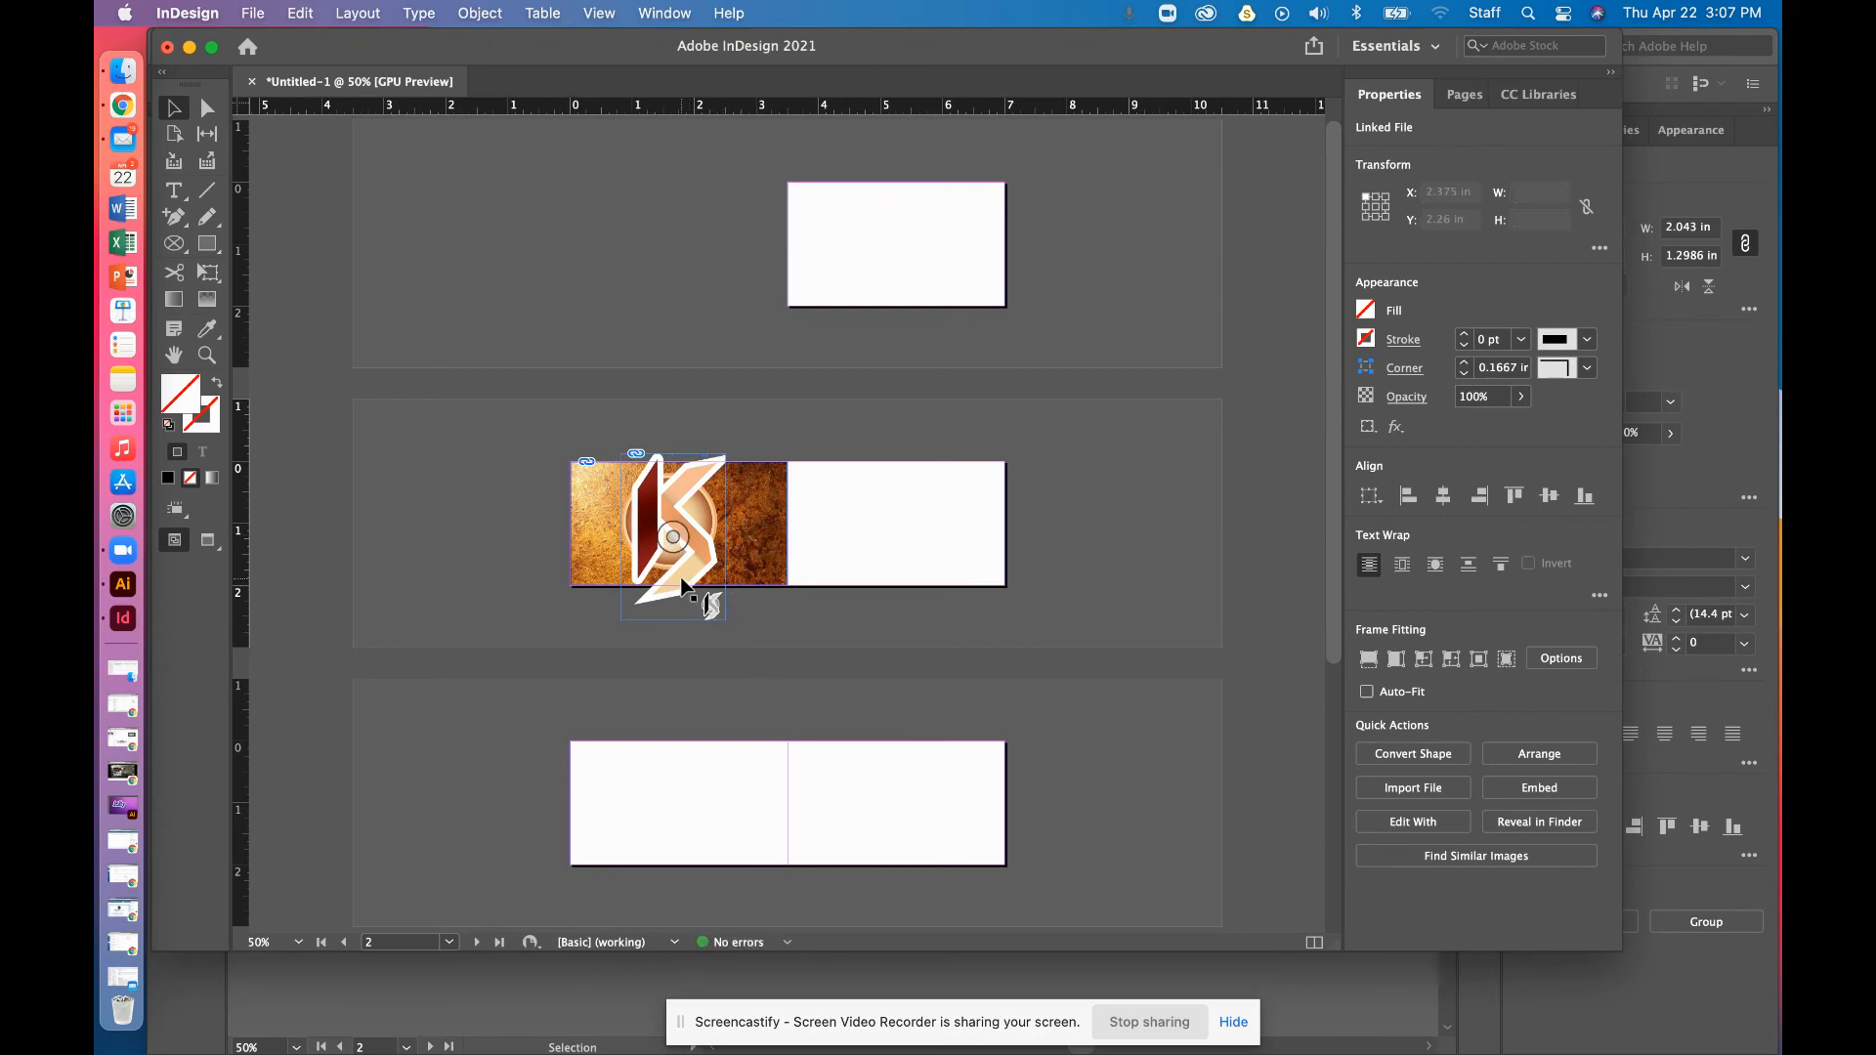
pyautogui.moveTo(674, 619); pyautogui.dragTo(674, 586)
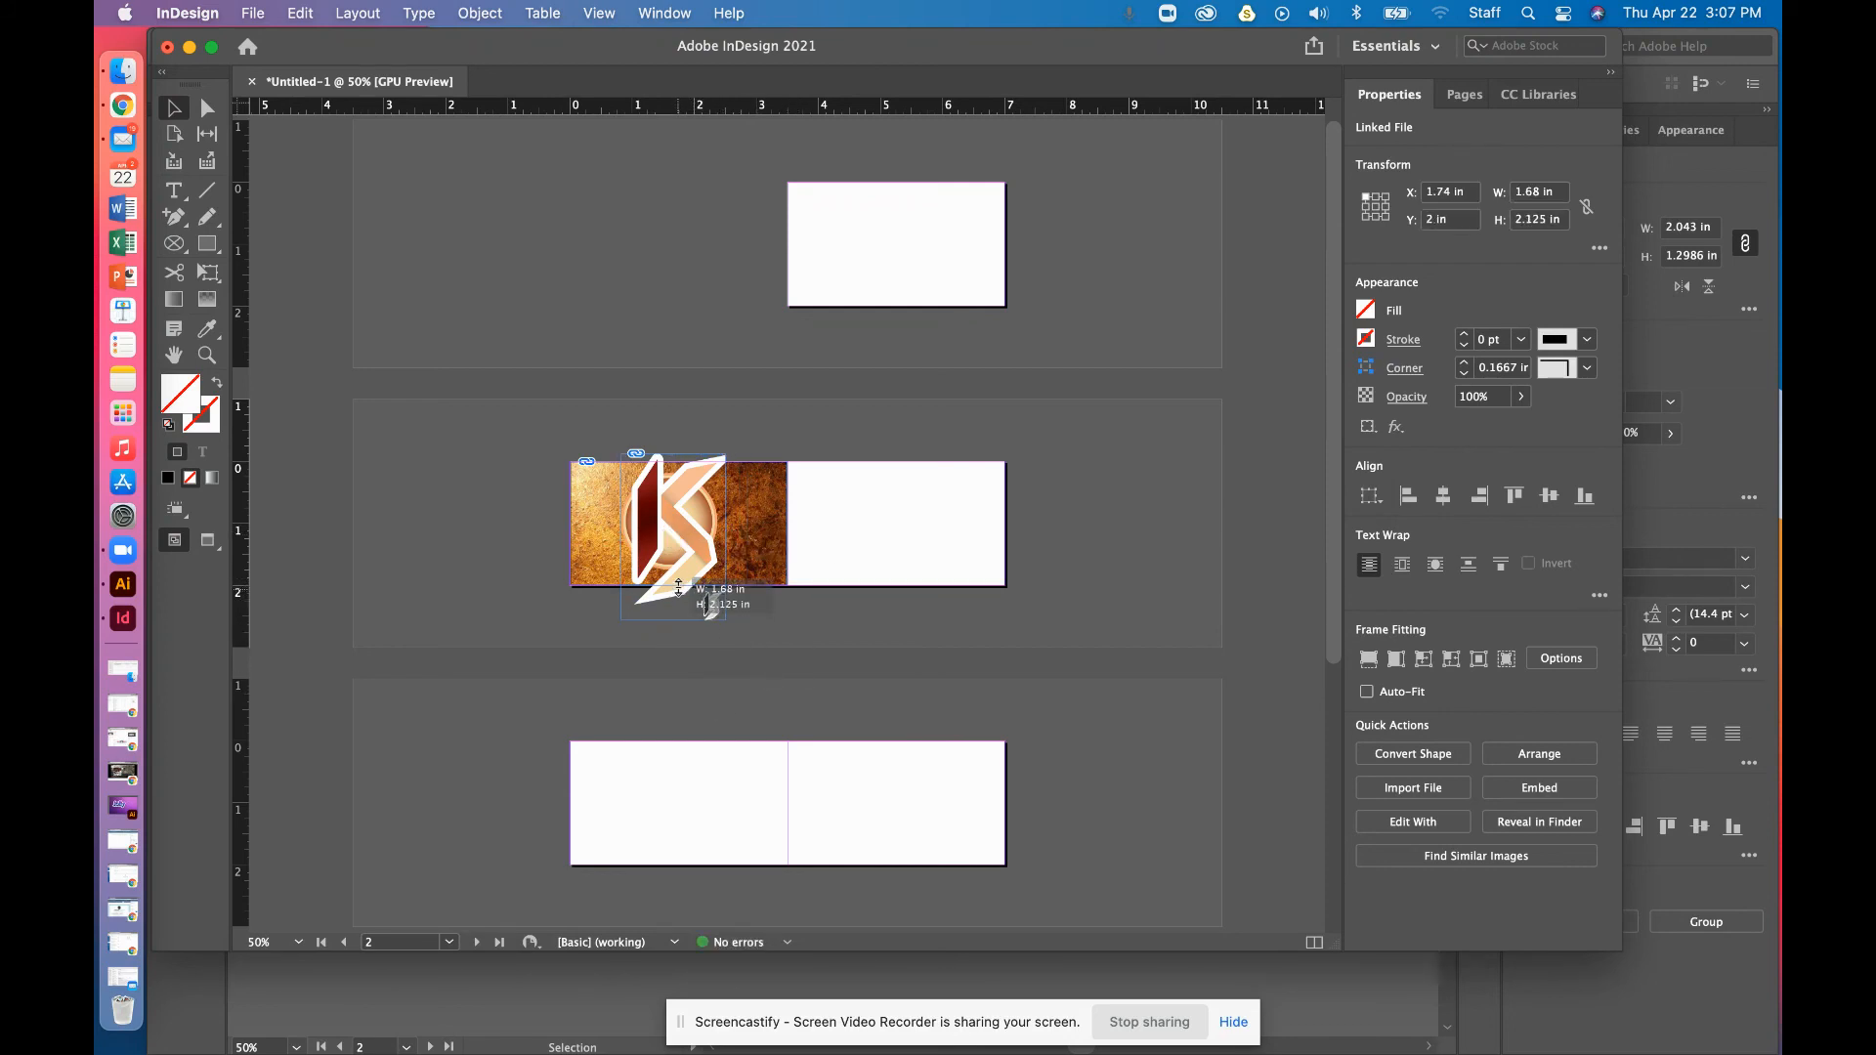
pyautogui.click(753, 640)
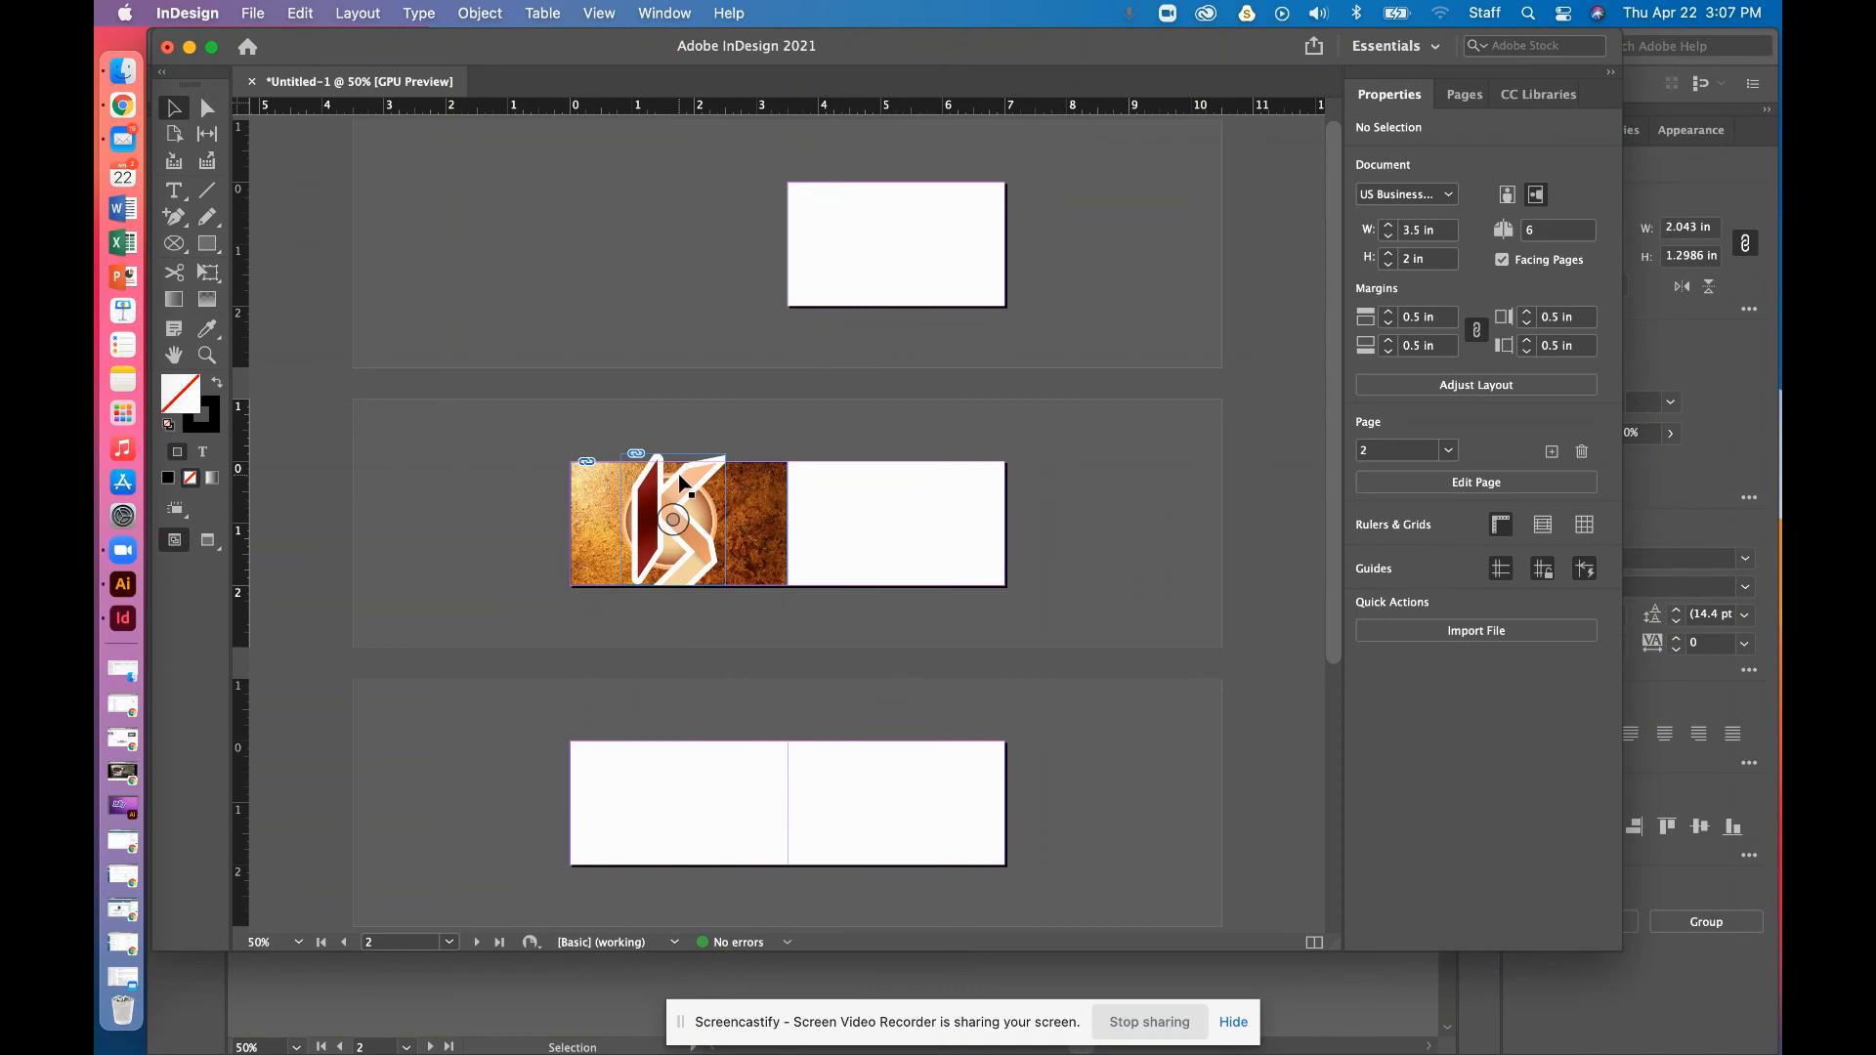
pyautogui.click(675, 474)
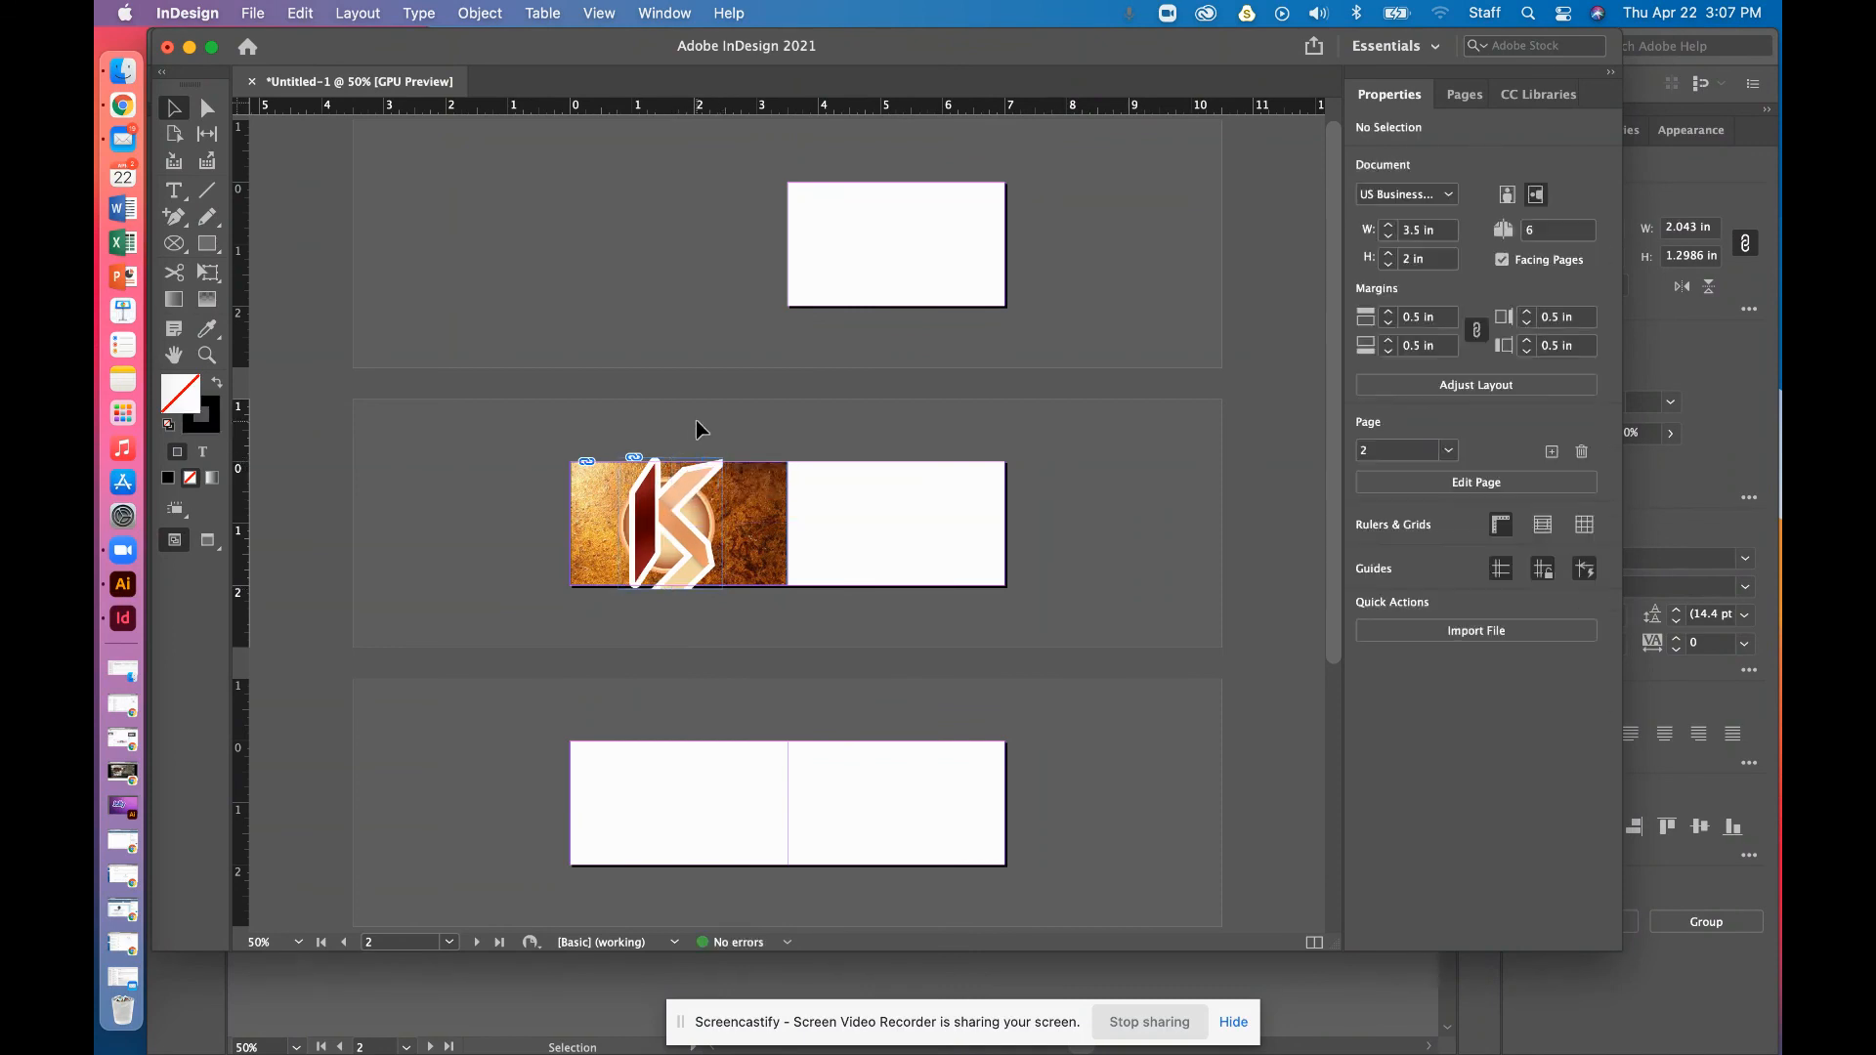
pyautogui.click(696, 420)
pyautogui.press('w')
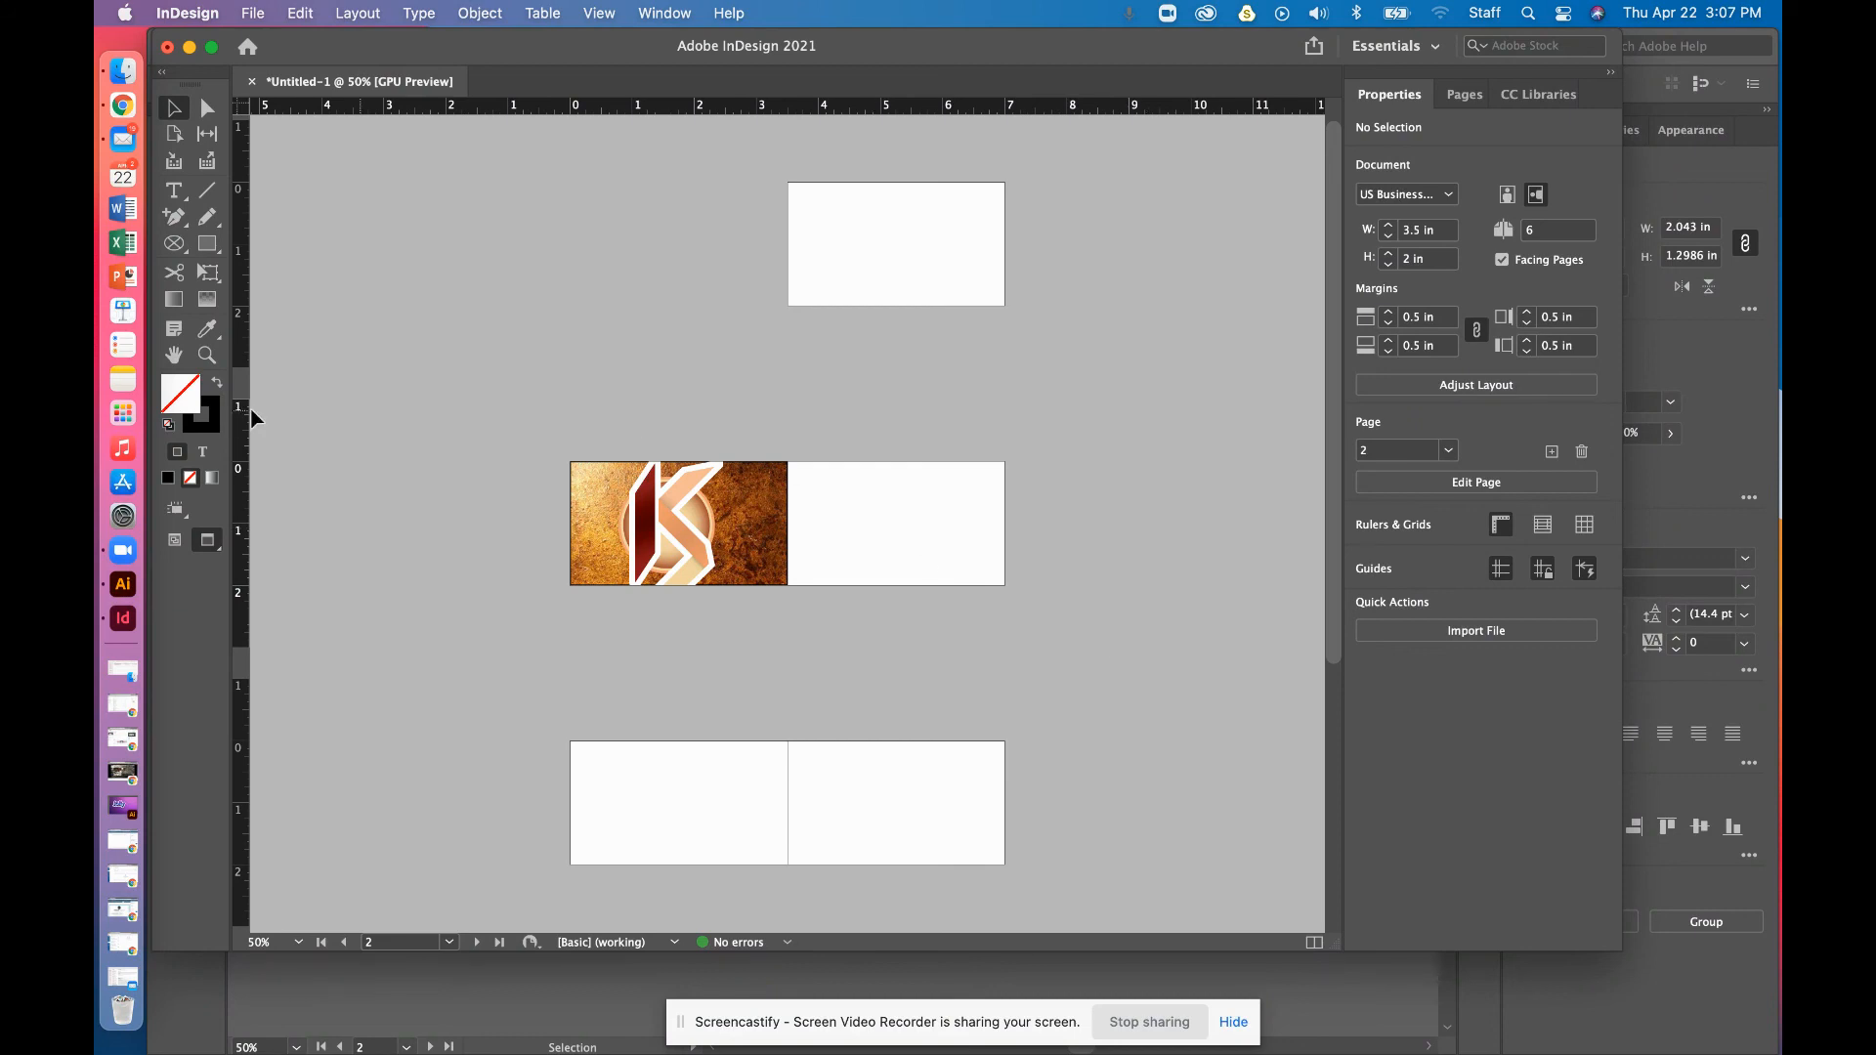
# Create a text frame on the card's right half with the owner's full name, fitted to its text
pyautogui.click(176, 192)
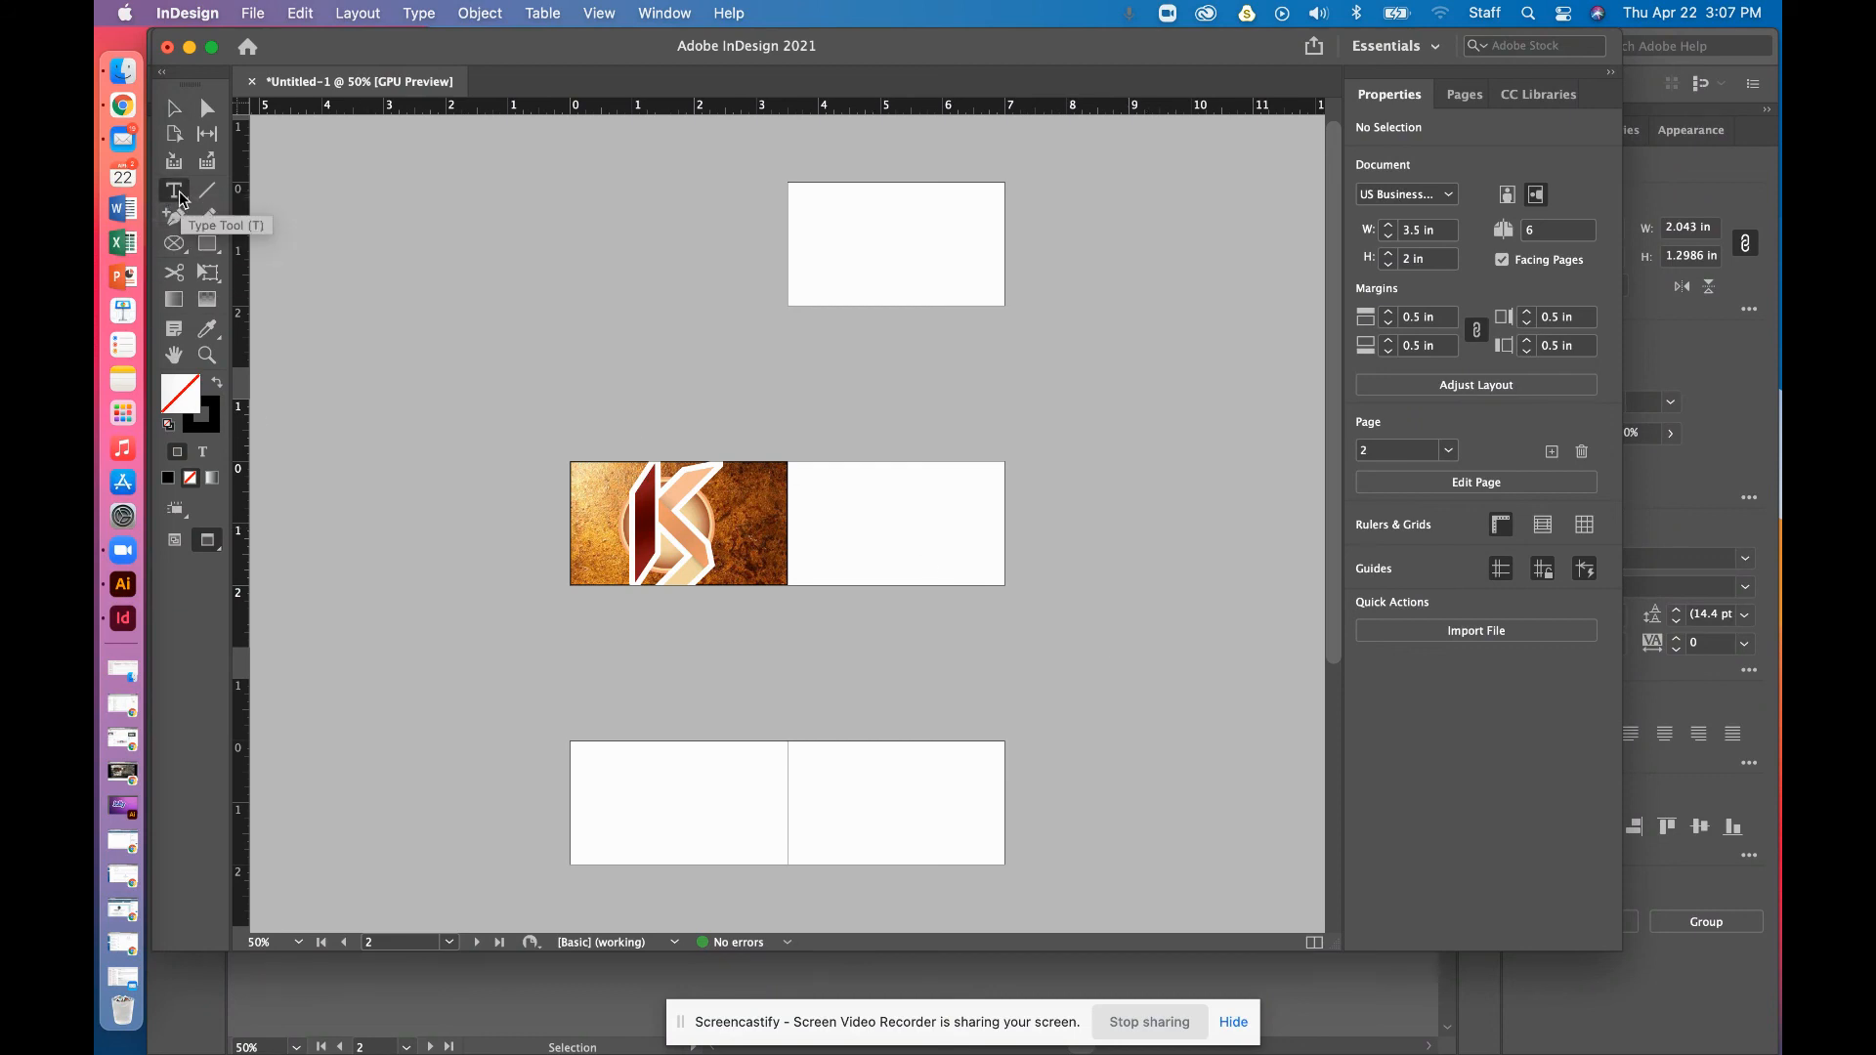
pyautogui.press('super+equal')
pyautogui.press('super+equal')
pyautogui.press('super+equal')
pyautogui.moveTo(833, 389); pyautogui.dragTo(1147, 440)
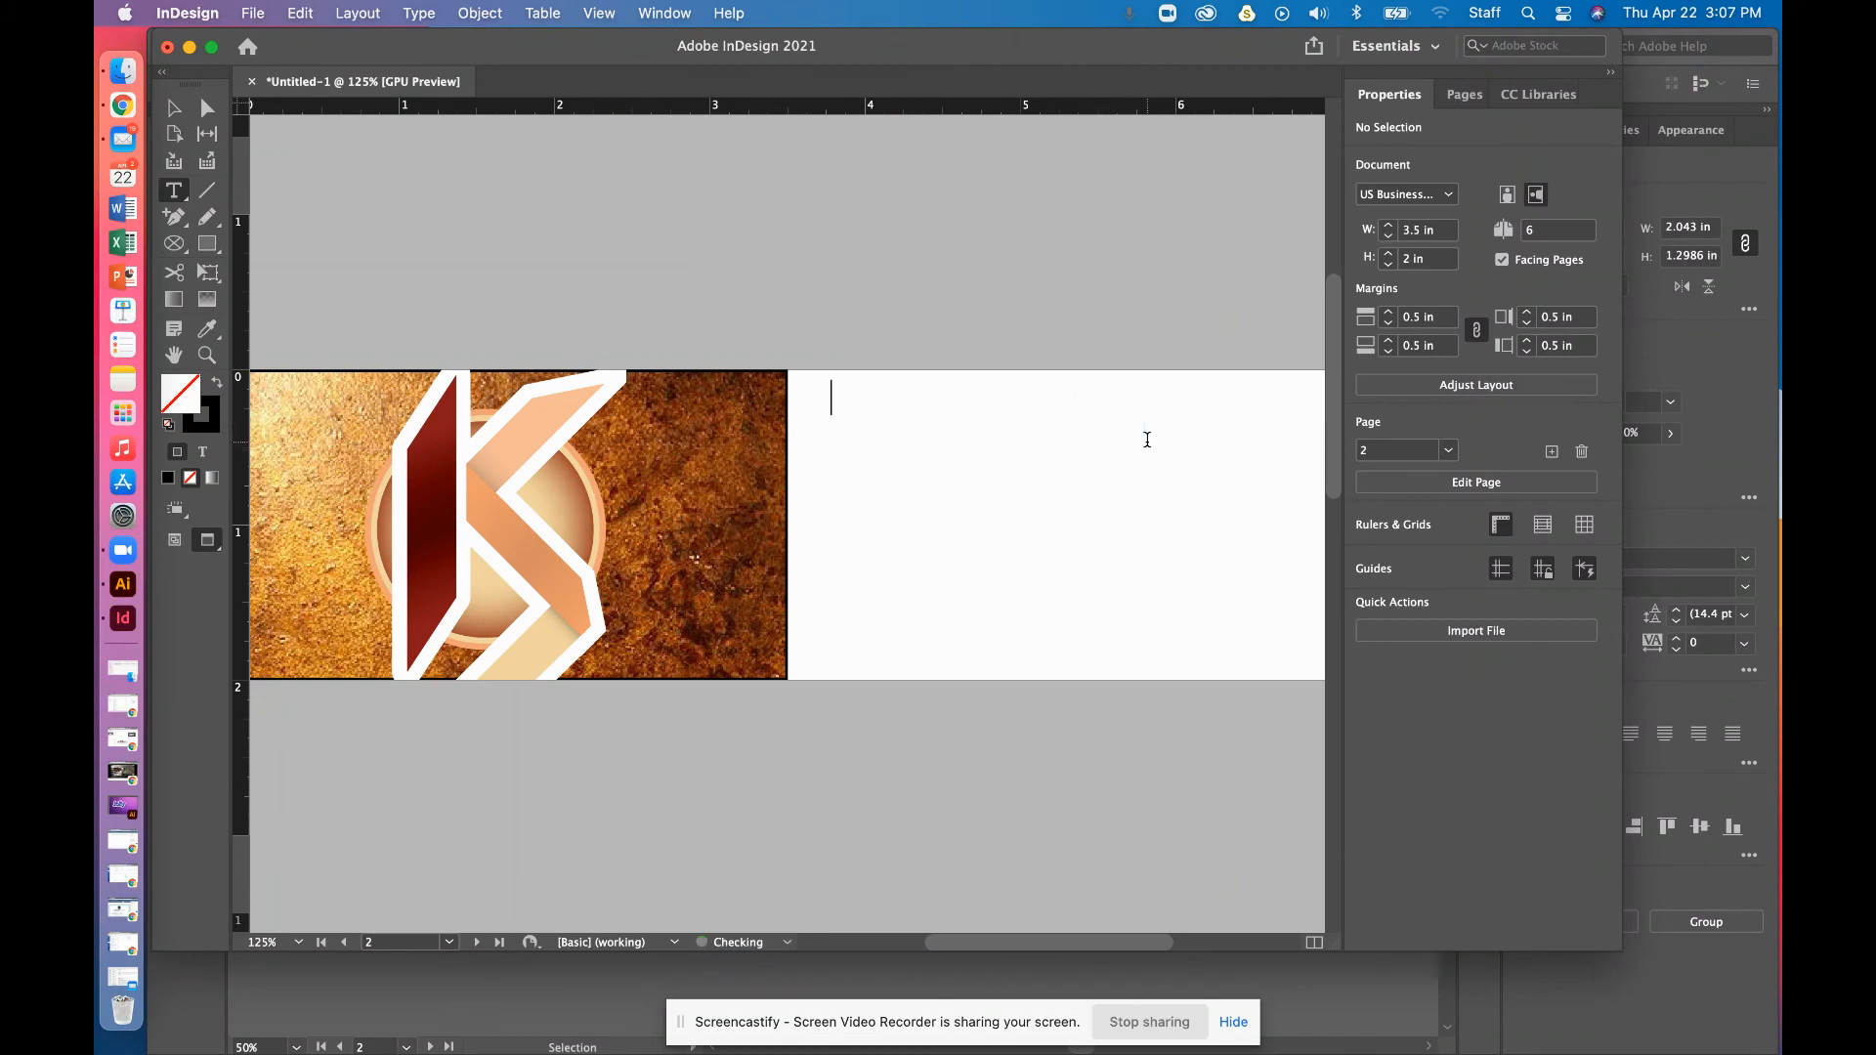
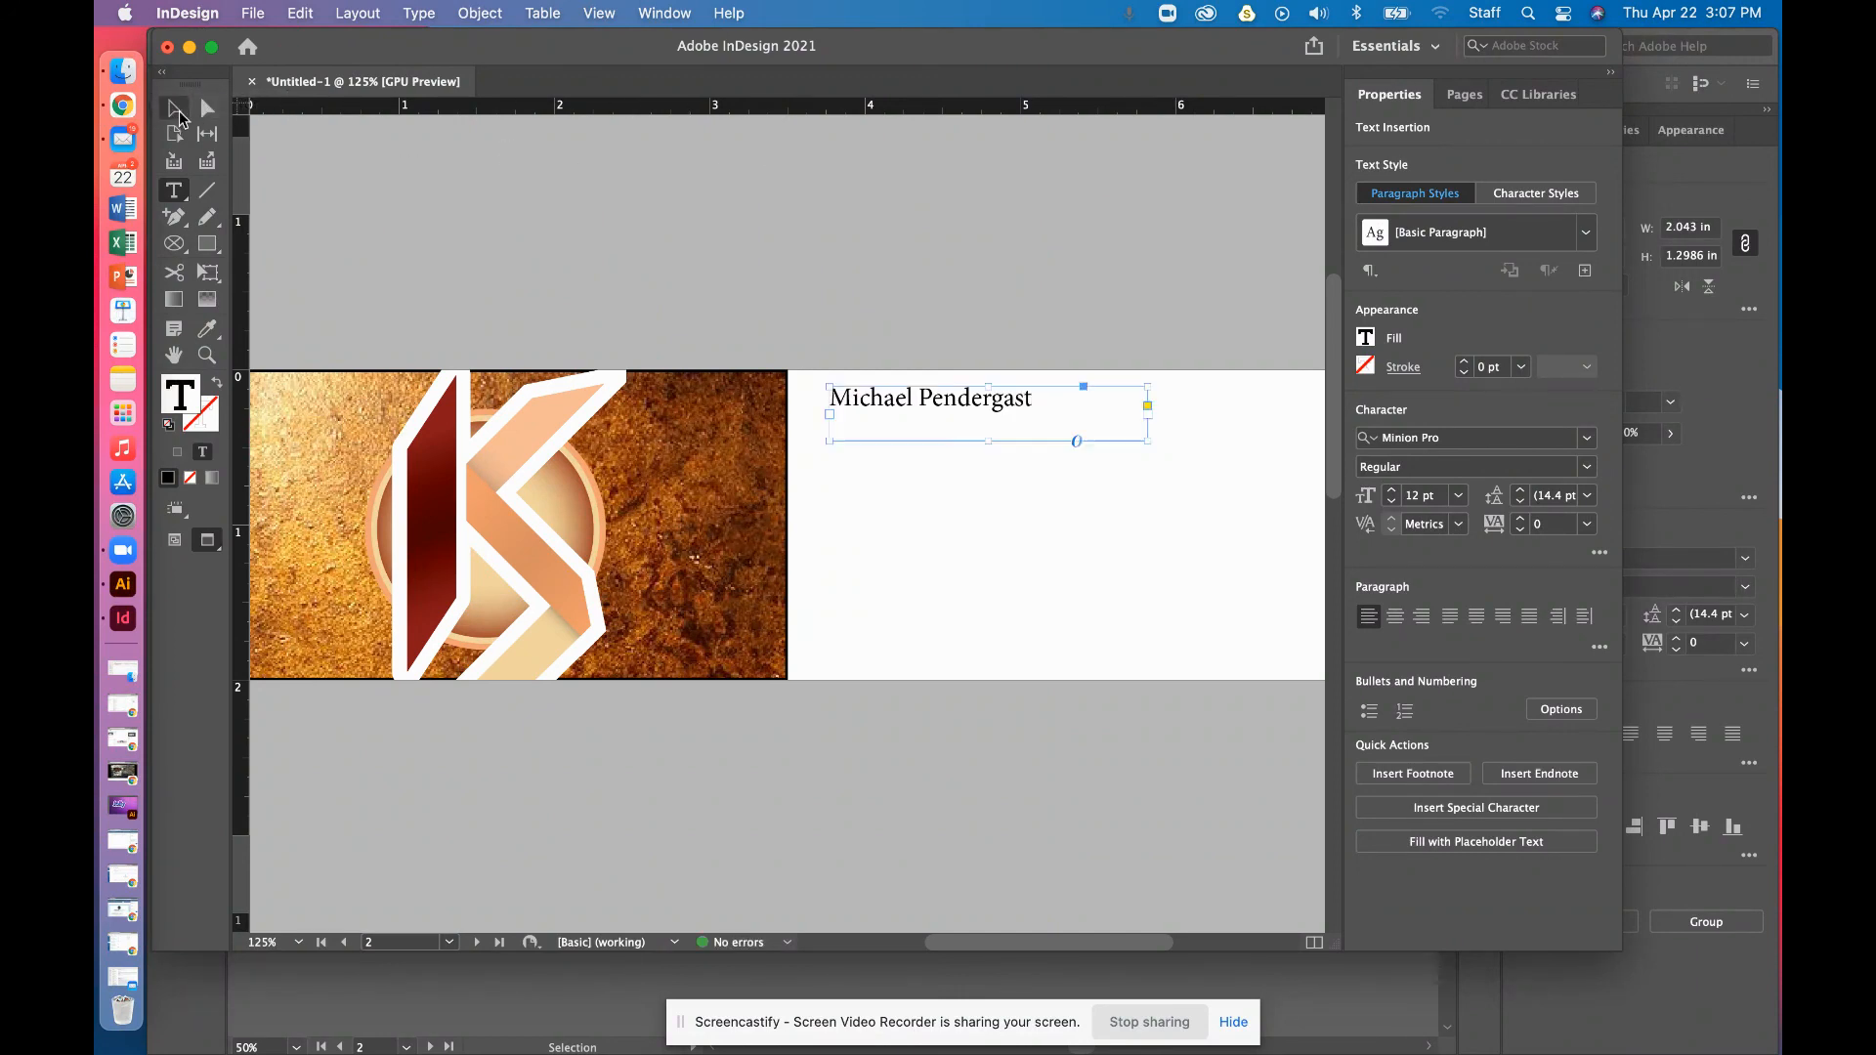
pyautogui.press('Escape')
pyautogui.doubleClick(1151, 439)
# Duplicate the name line and retype copies as 'Student' and a street address
pyautogui.moveTo(961, 409); pyautogui.dragTo(936, 602)
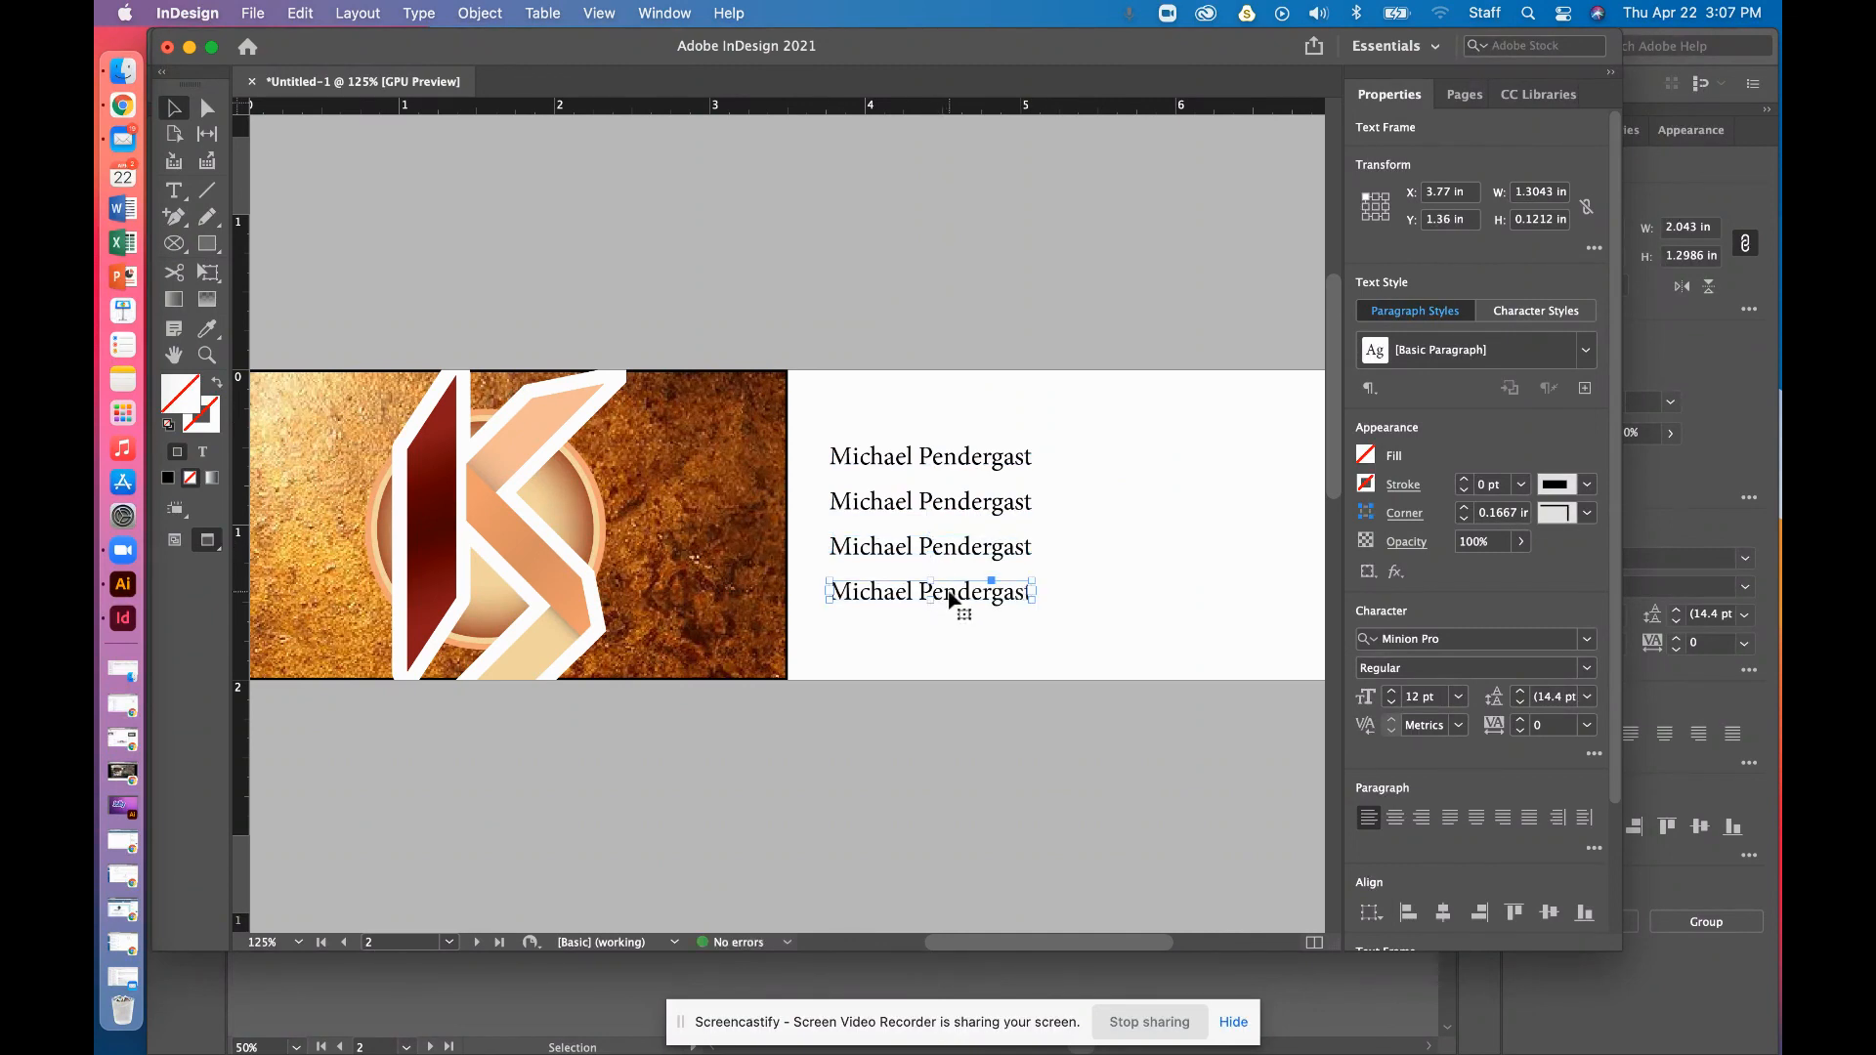
pyautogui.moveTo(958, 599); pyautogui.dragTo(972, 421)
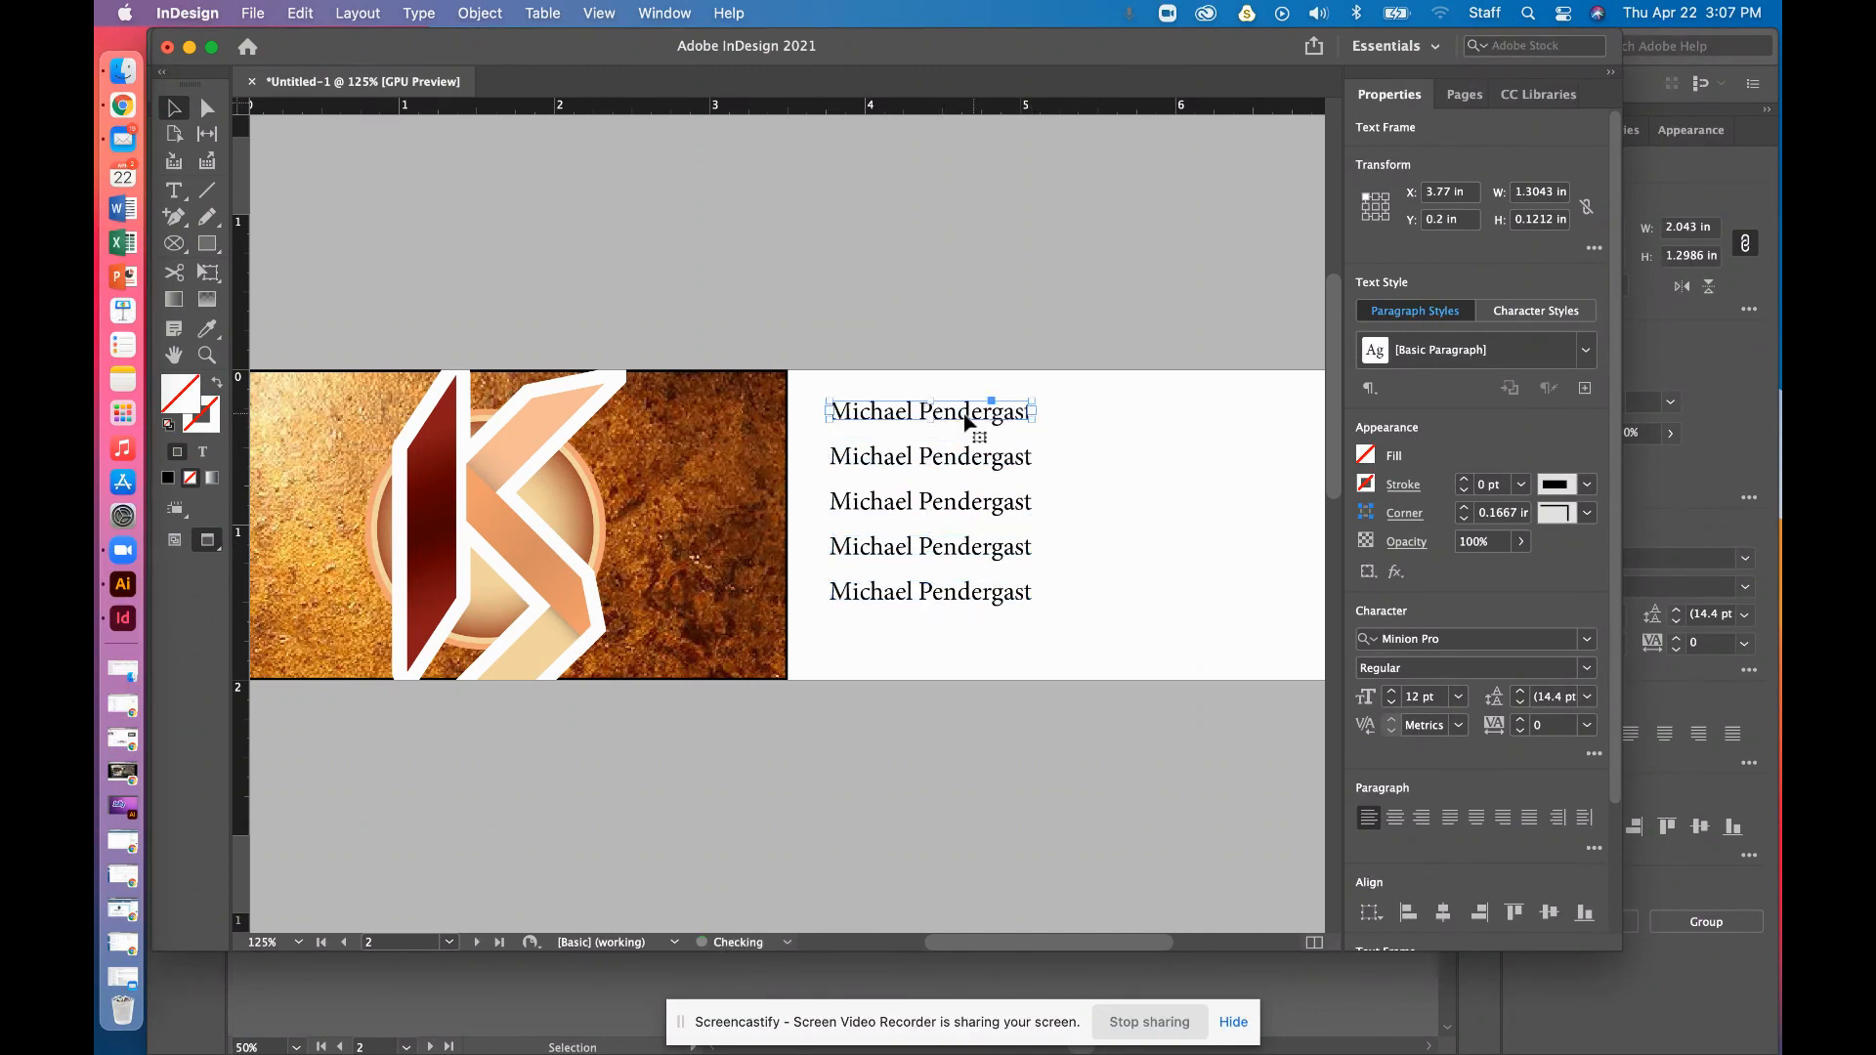
pyautogui.tripleClick(922, 455)
pyautogui.write('Student')
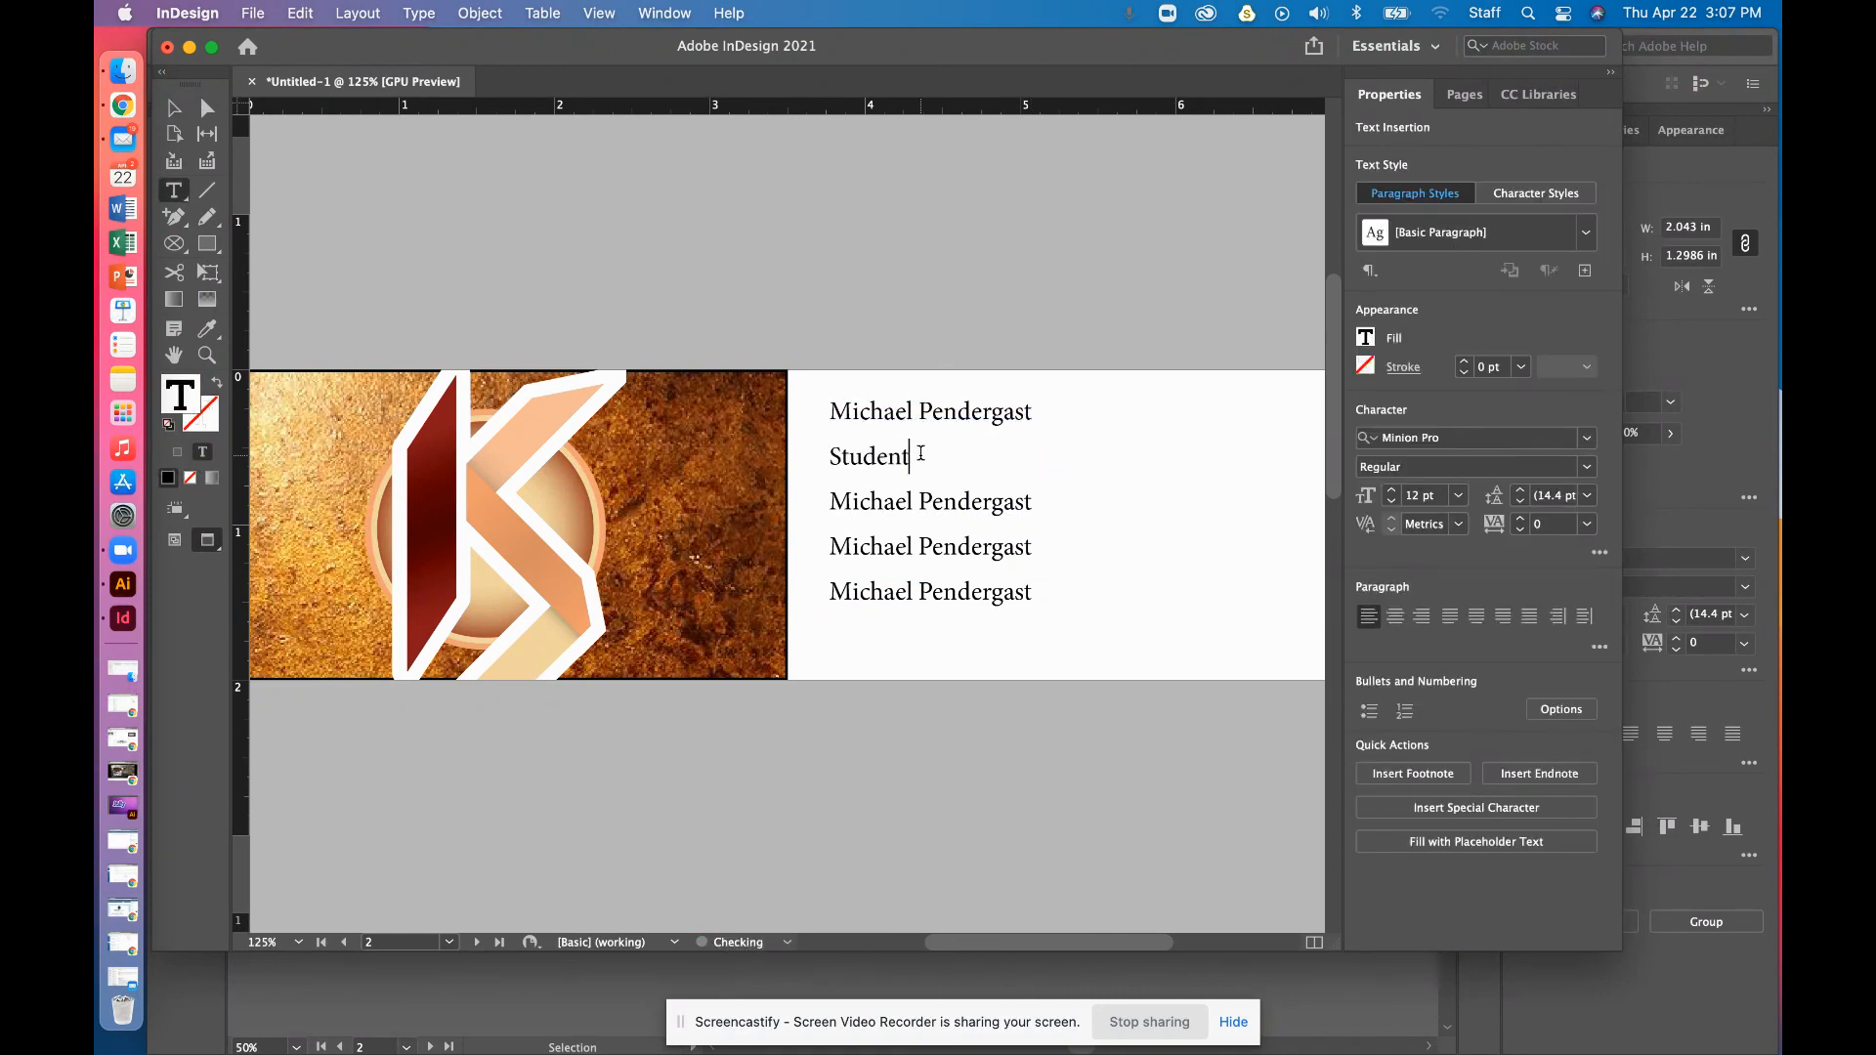
pyautogui.tripleClick(901, 497)
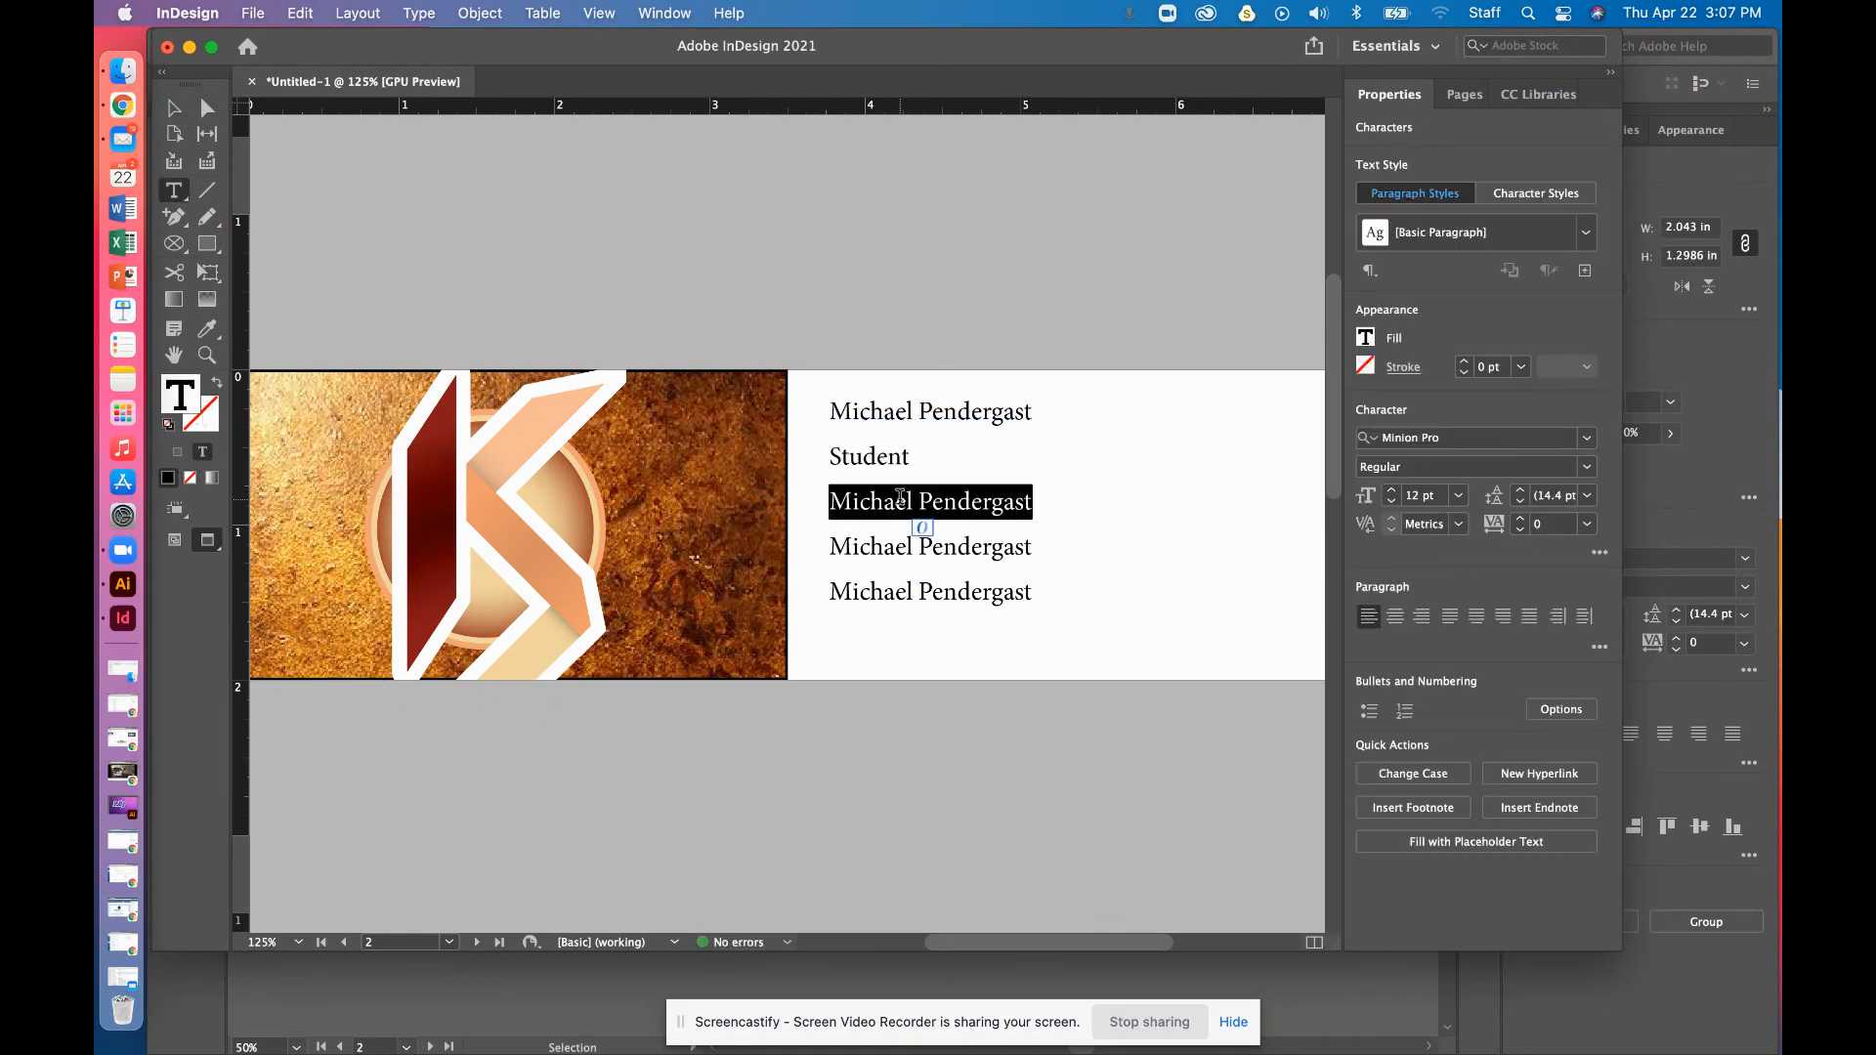
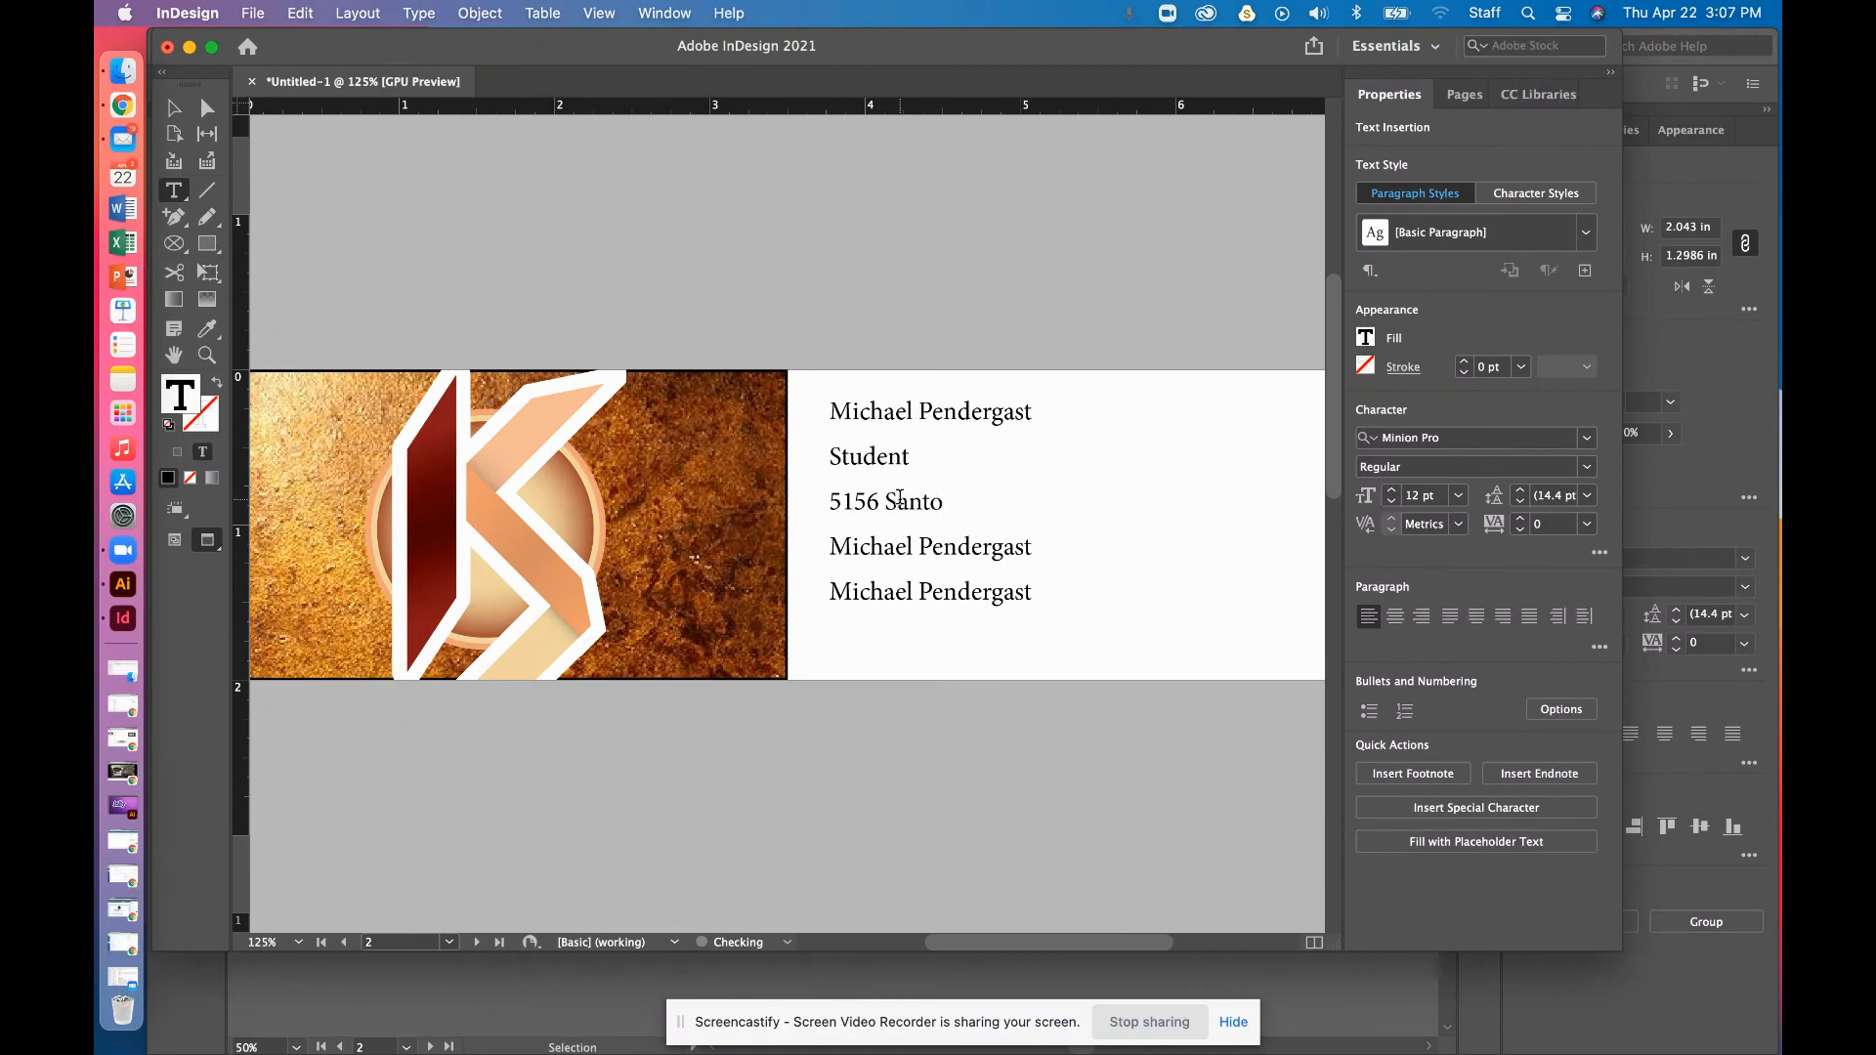
pyautogui.press('super+minus')
pyautogui.press('super+minus')
pyautogui.press('super+minus')
pyautogui.press('super+minus')
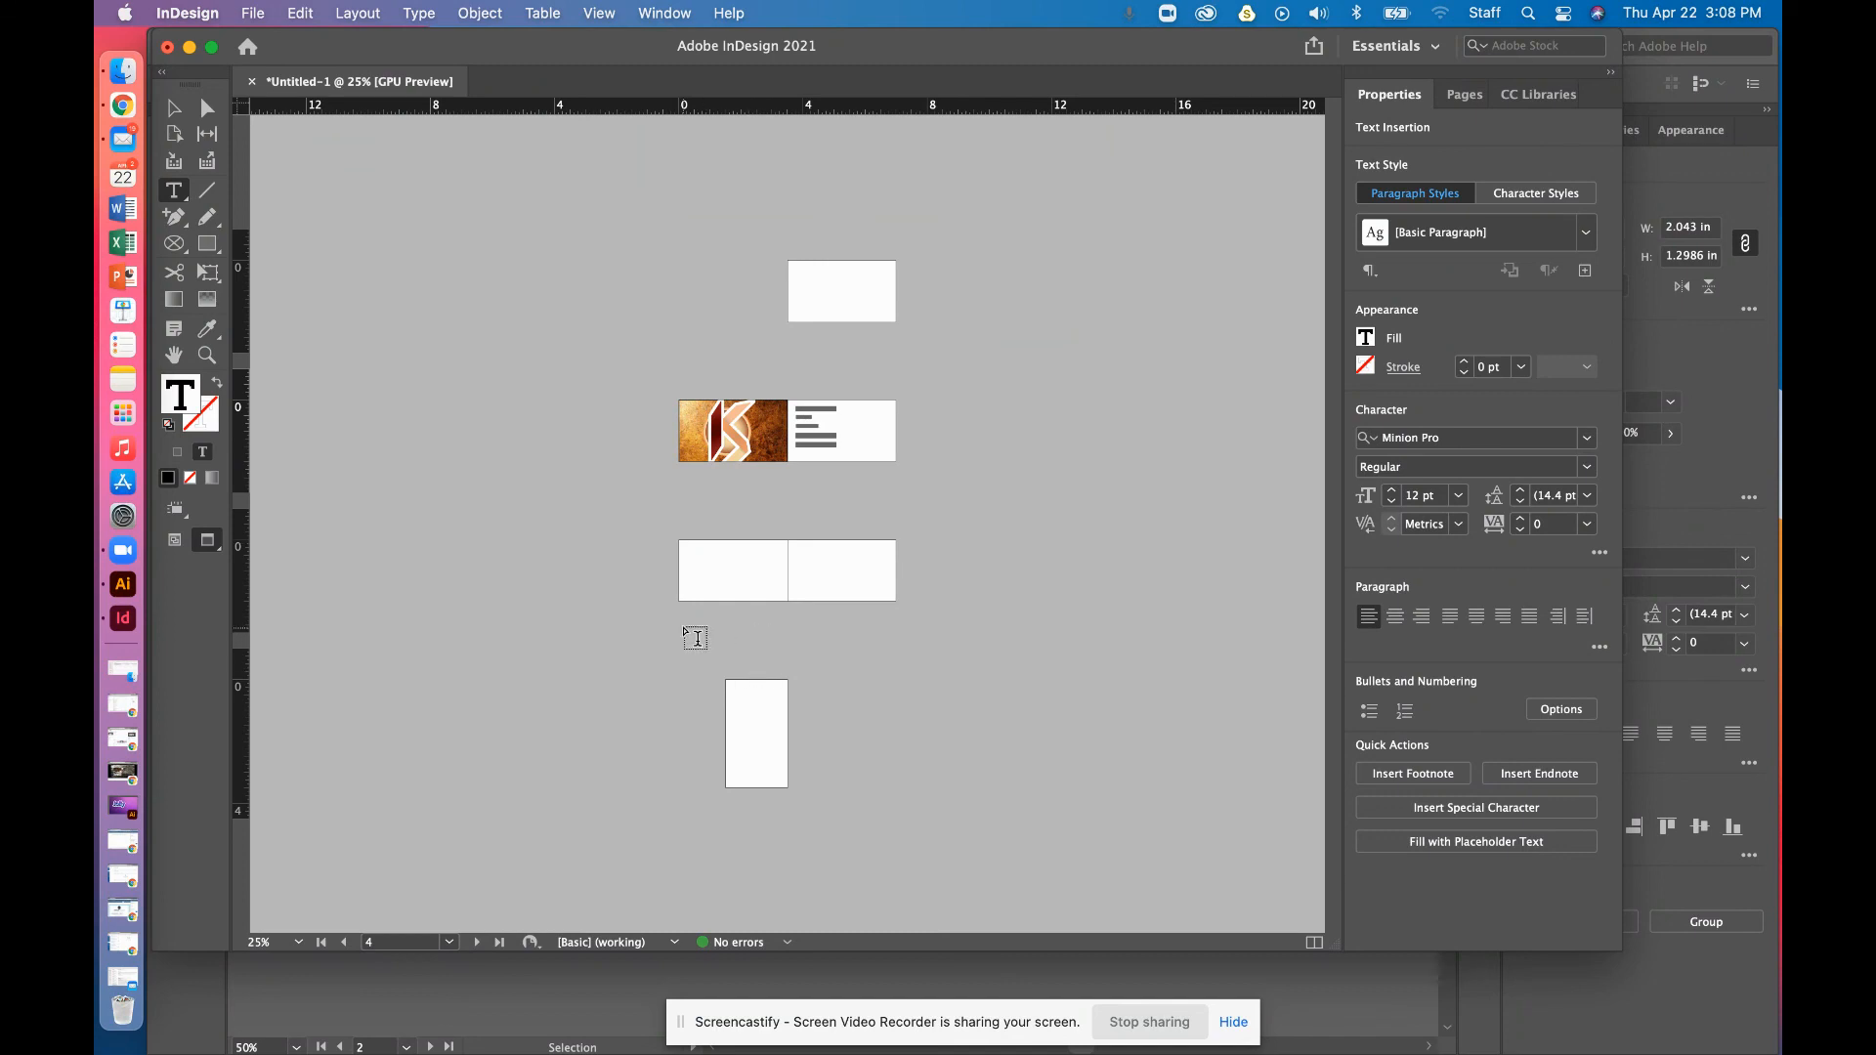
pyautogui.moveTo(446, 54); pyautogui.dragTo(492, 228)
# Bring Illustrator's Untitled-3 card artboards forward and close the Artboards panel
pyautogui.click(671, 55)
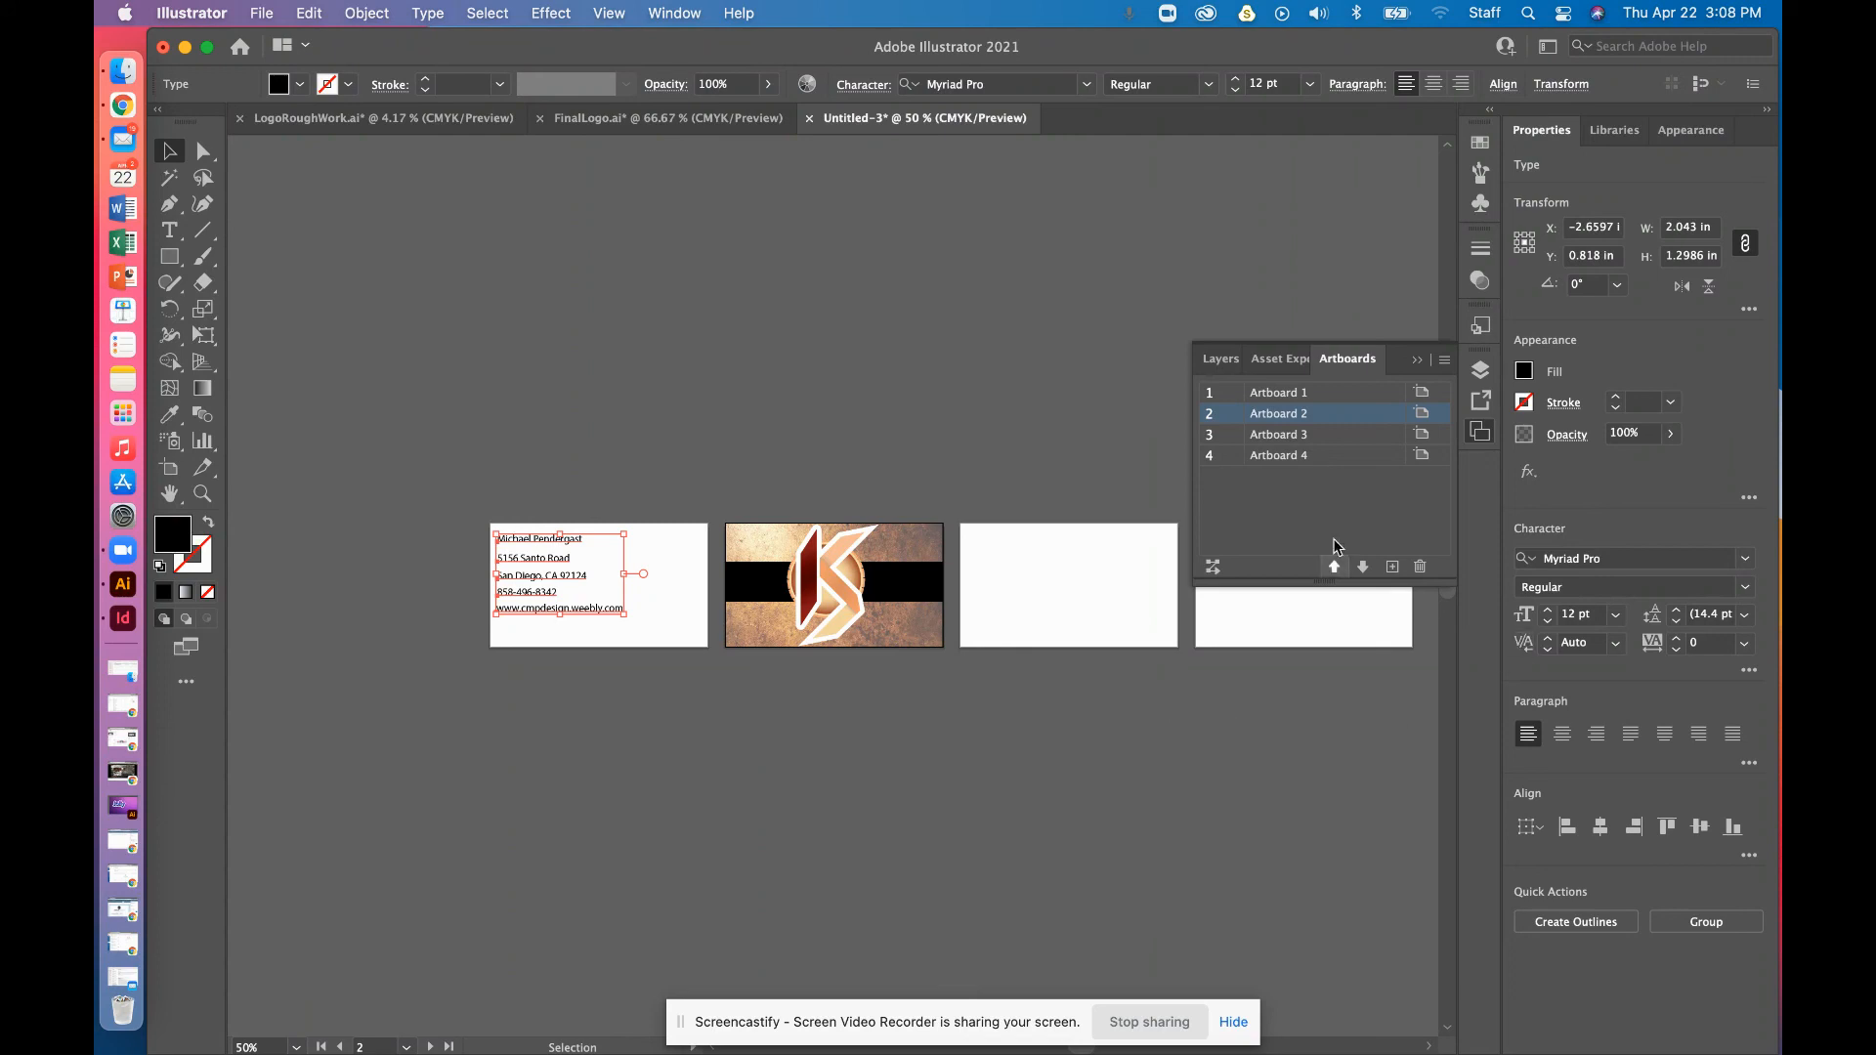
pyautogui.click(1418, 361)
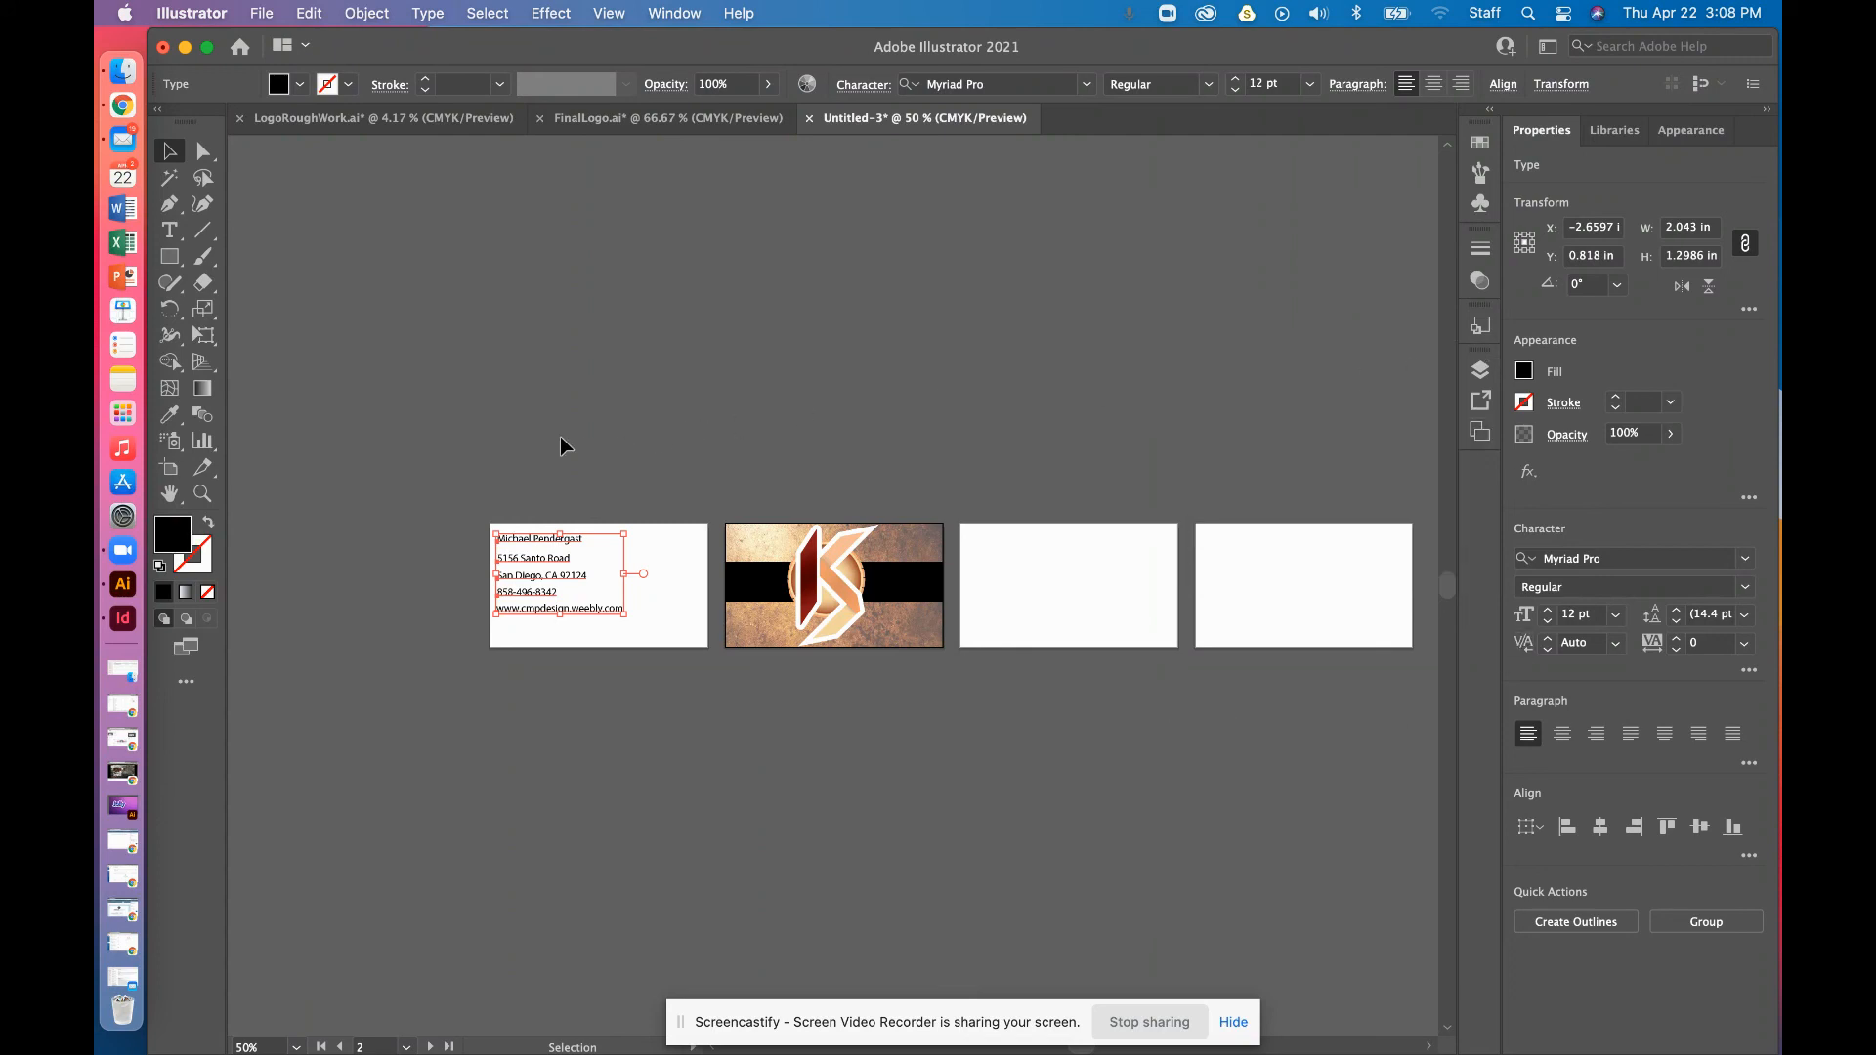